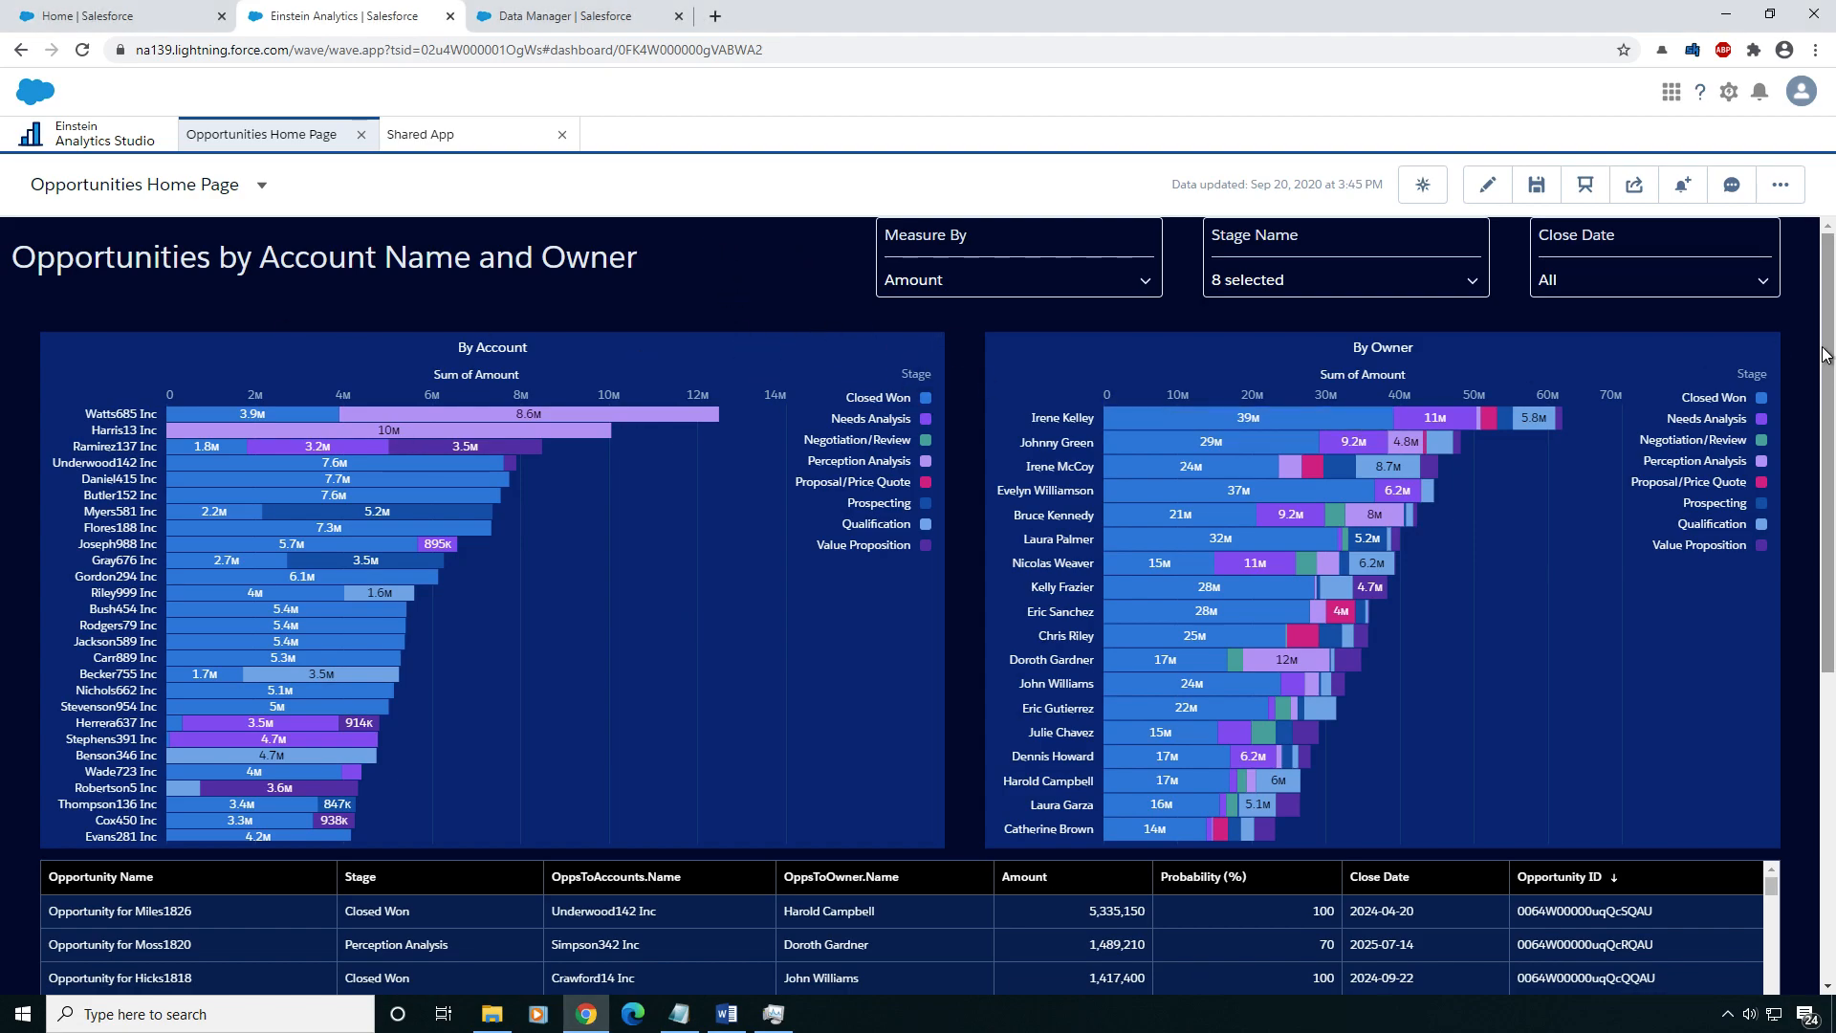
- Review the Opportunities Home Page dashboard down to the product quantities chart, then check the Shared App and the Analytics Studio app list
{"action": "scroll", "coordinate": [1786, 525], "scroll_direction": "down", "scroll_amount": 5}
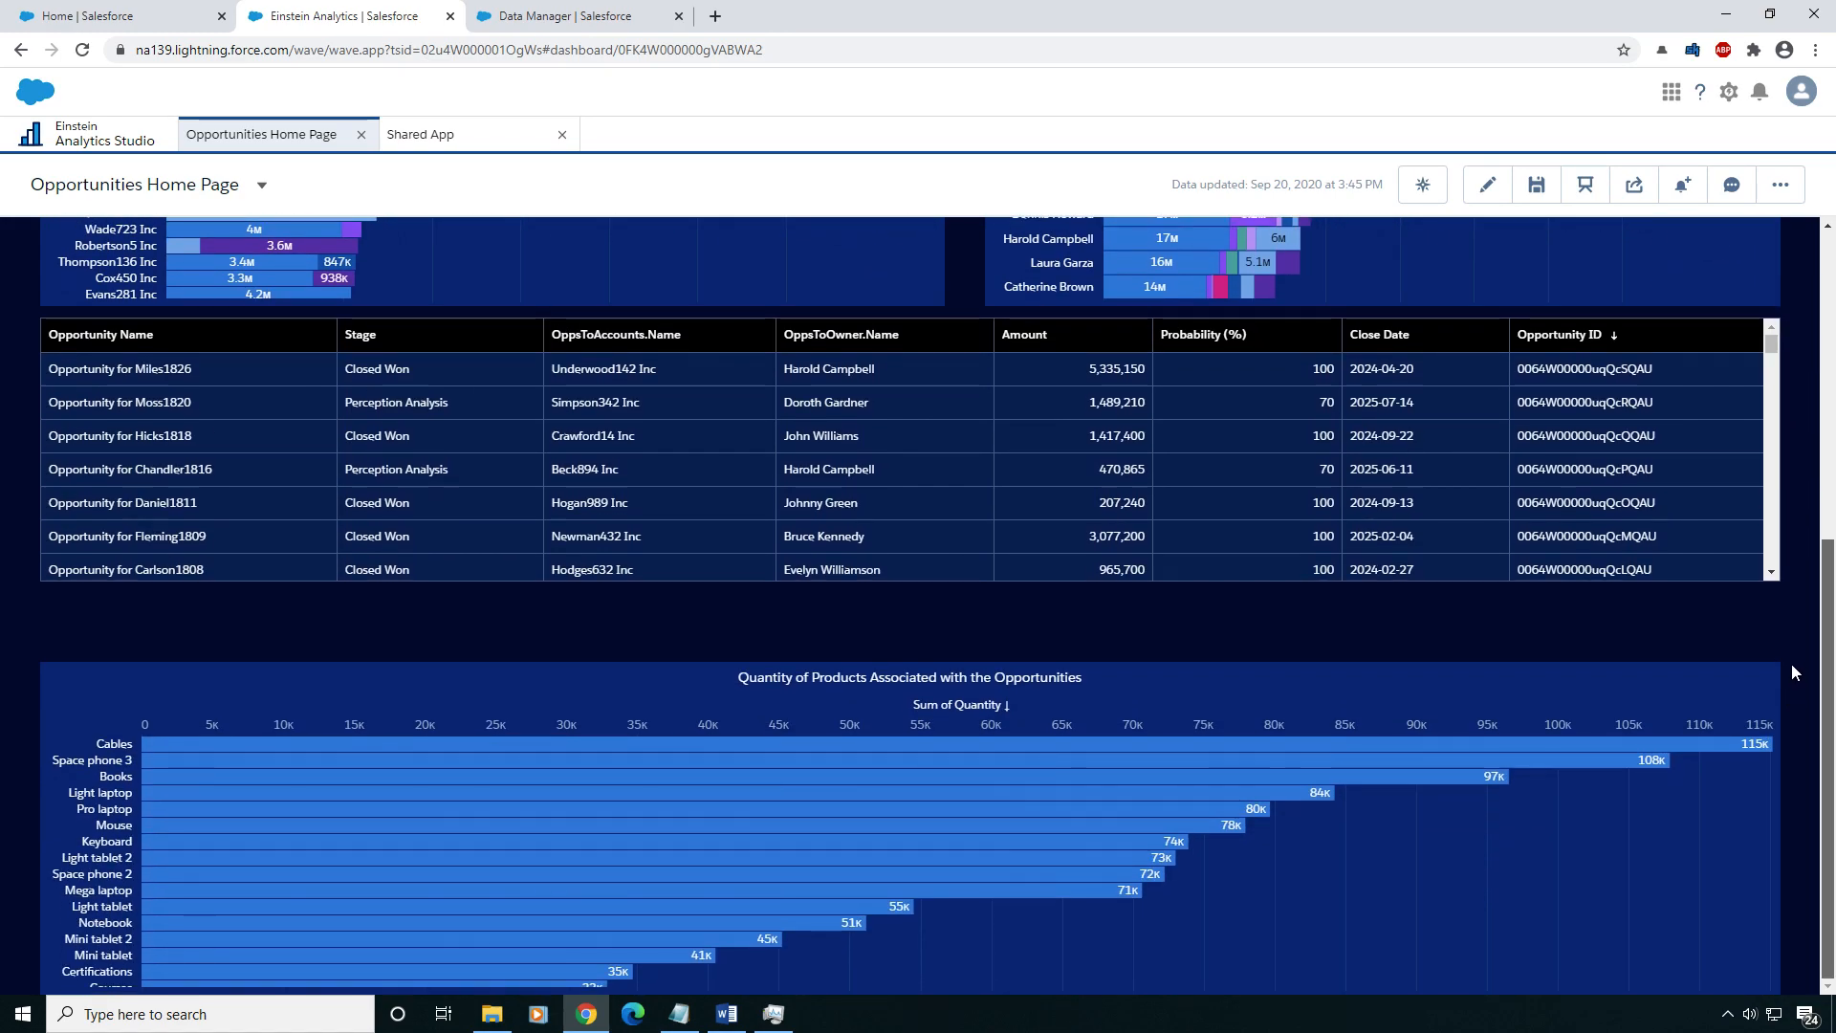
{"action": "scroll", "coordinate": [1793, 677], "scroll_direction": "up", "scroll_amount": 5}
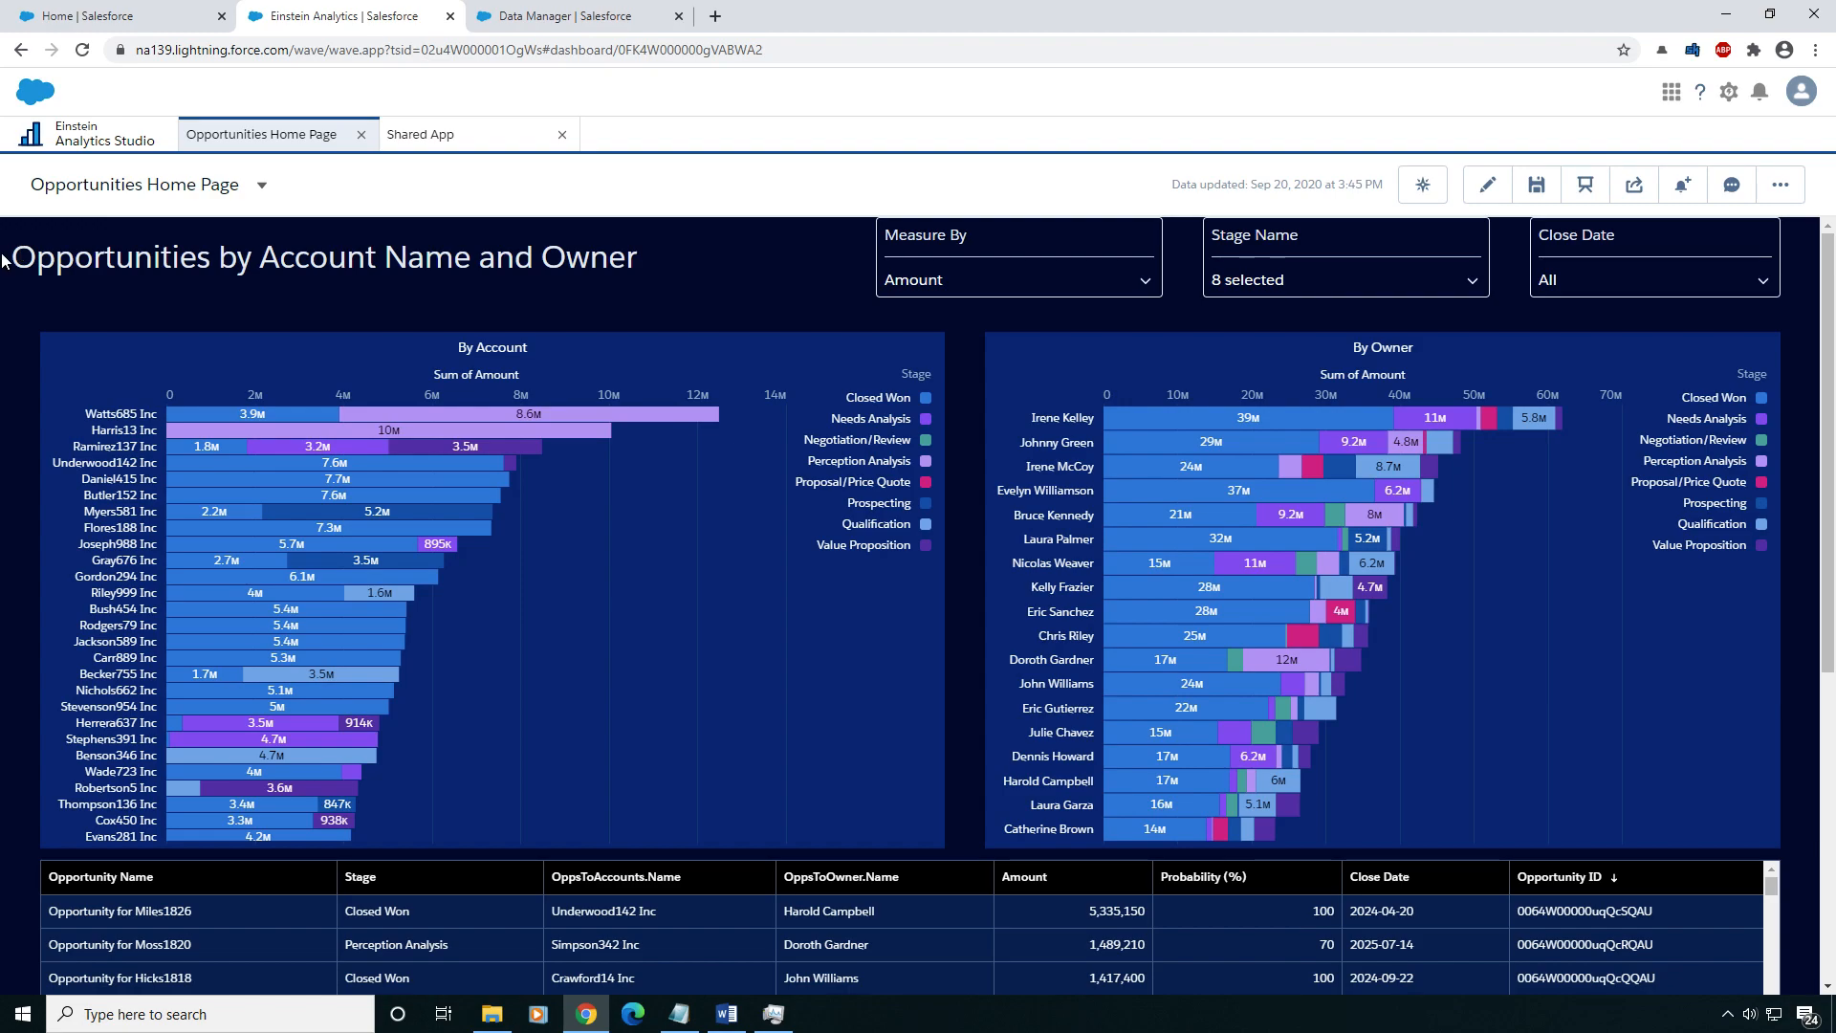
{"action": "left_click_drag", "start_coordinate": [15, 256], "coordinate": [702, 264]}
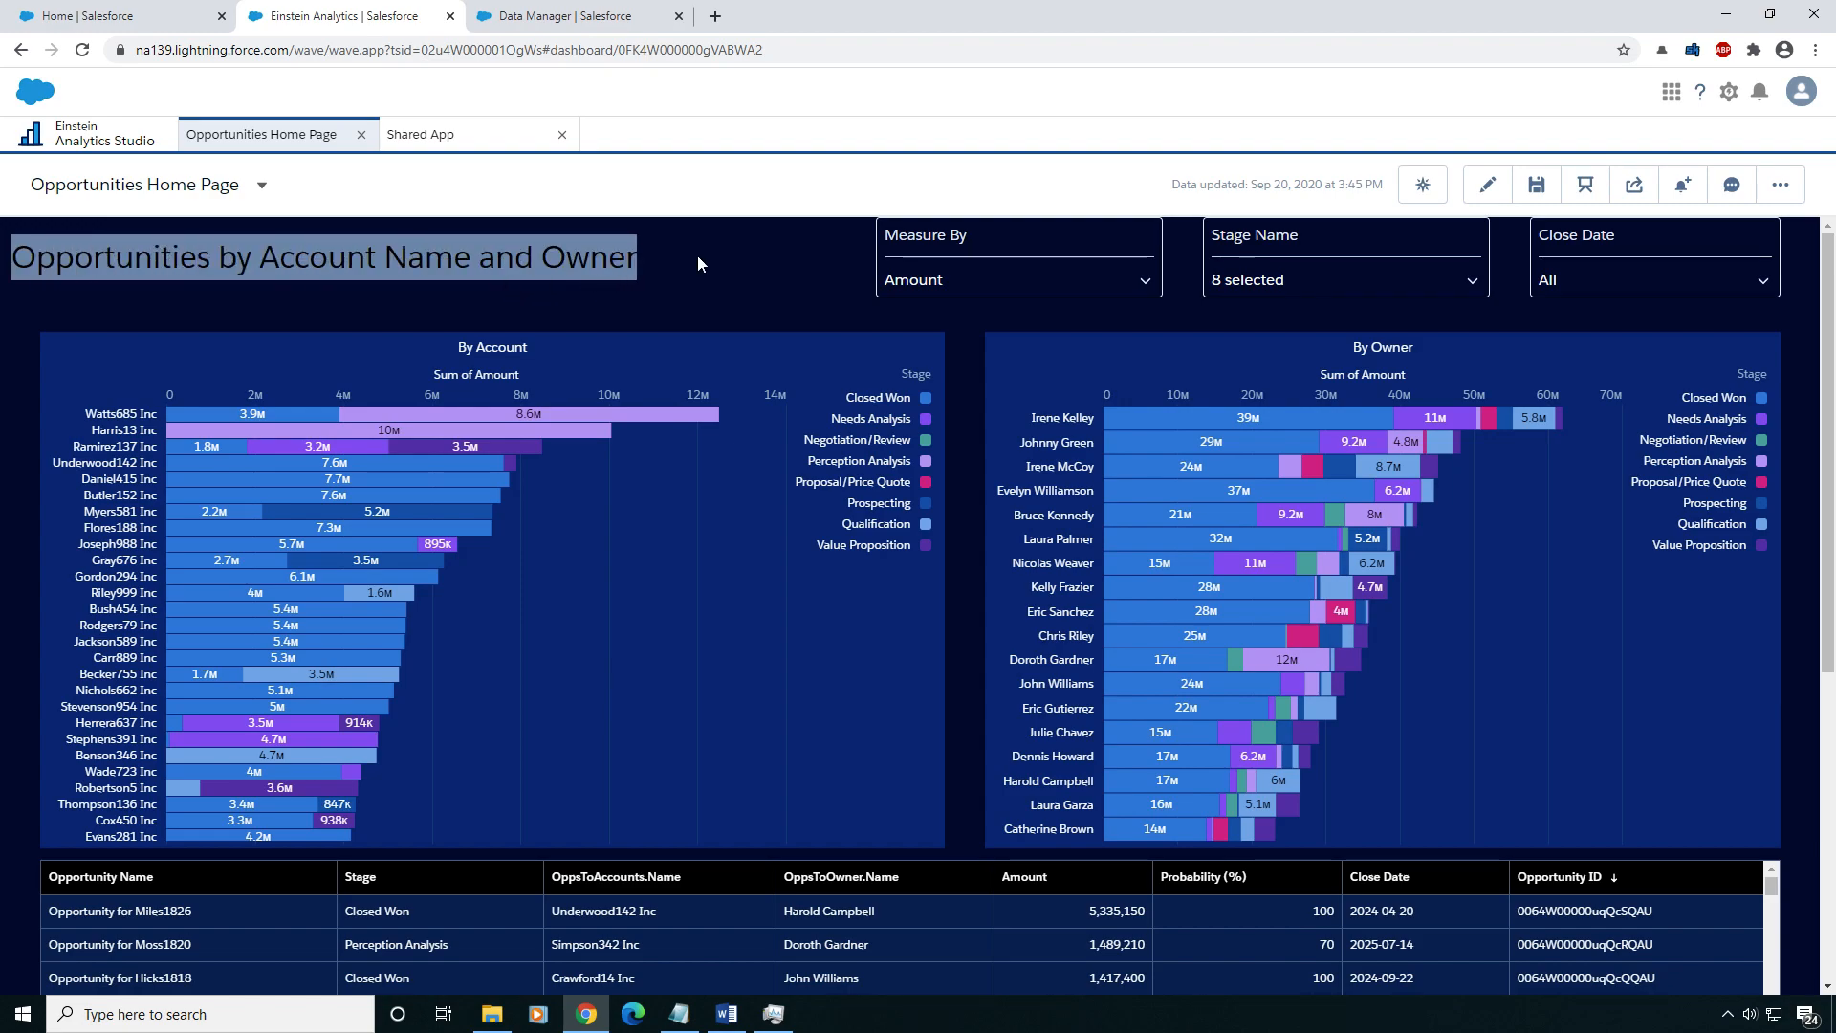
{"action": "left_click", "coordinate": [784, 272]}
{"action": "left_click_drag", "start_coordinate": [1832, 284], "coordinate": [1796, 767]}
{"action": "scroll", "coordinate": [1779, 574], "scroll_direction": "up", "scroll_amount": 6}
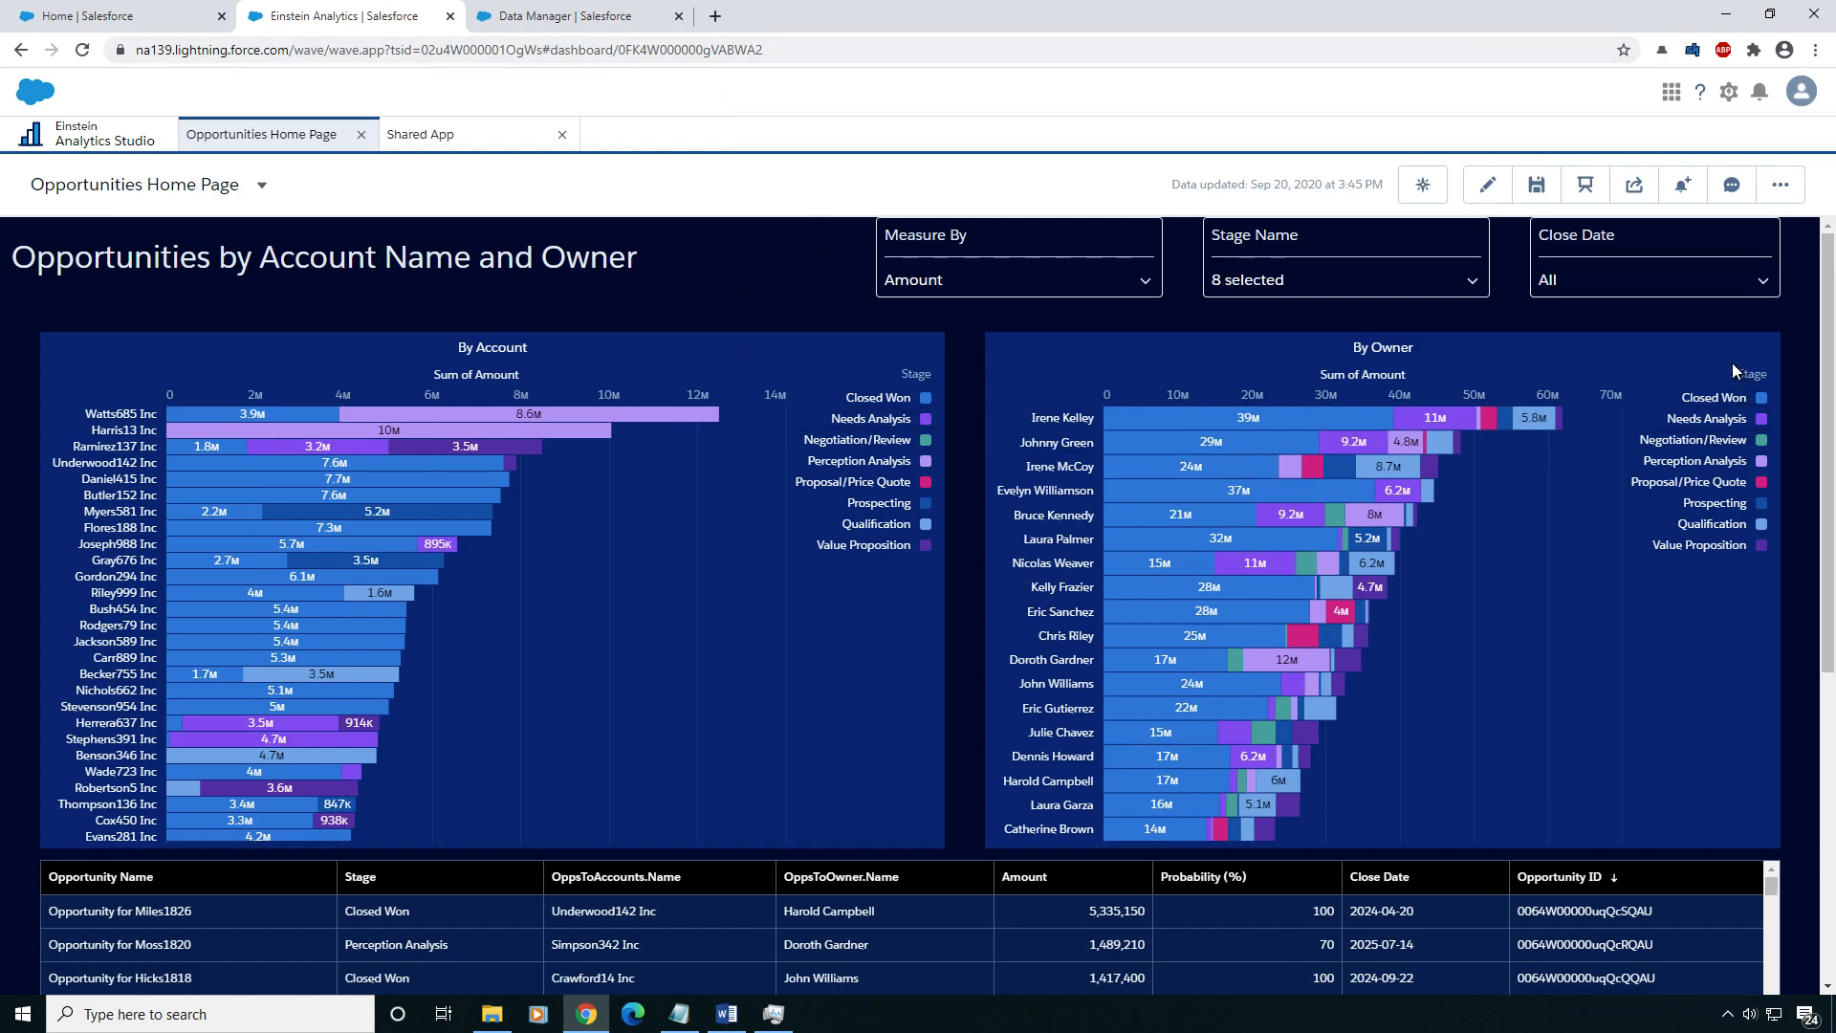
{"action": "left_click_drag", "start_coordinate": [1819, 341], "coordinate": [1833, 304]}
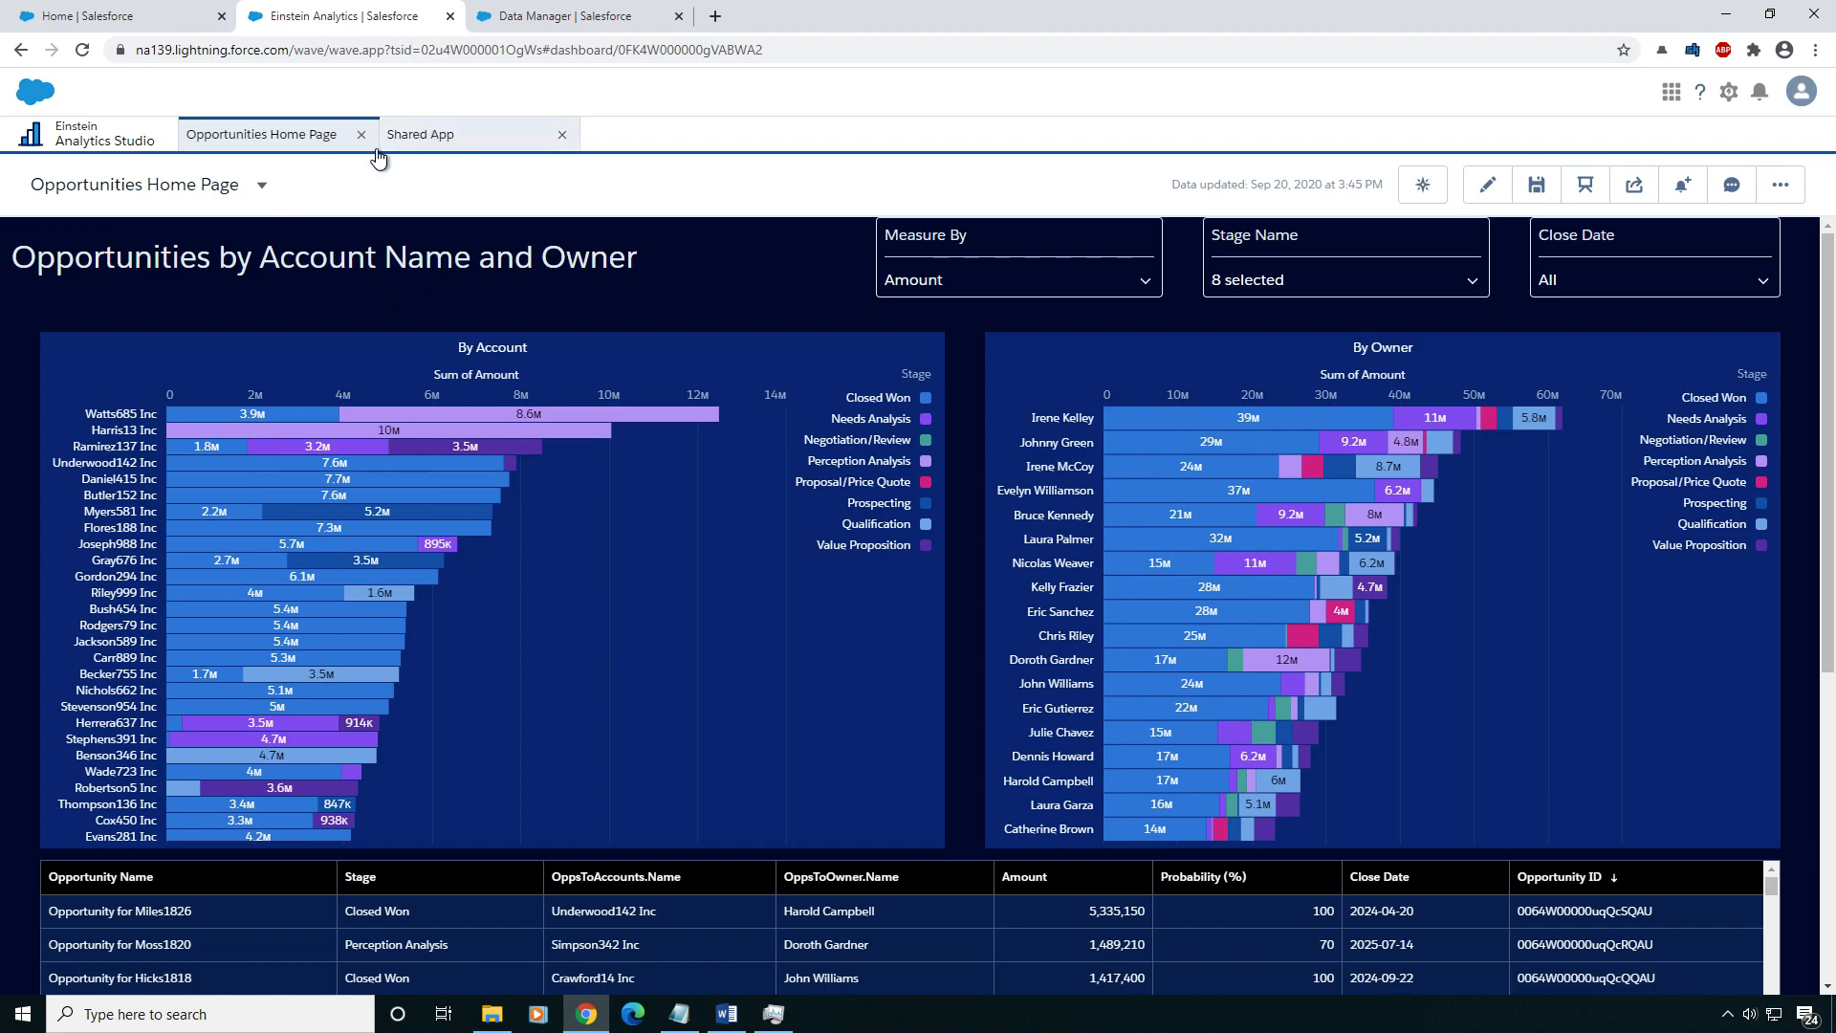
{"action": "left_click", "coordinate": [475, 143]}
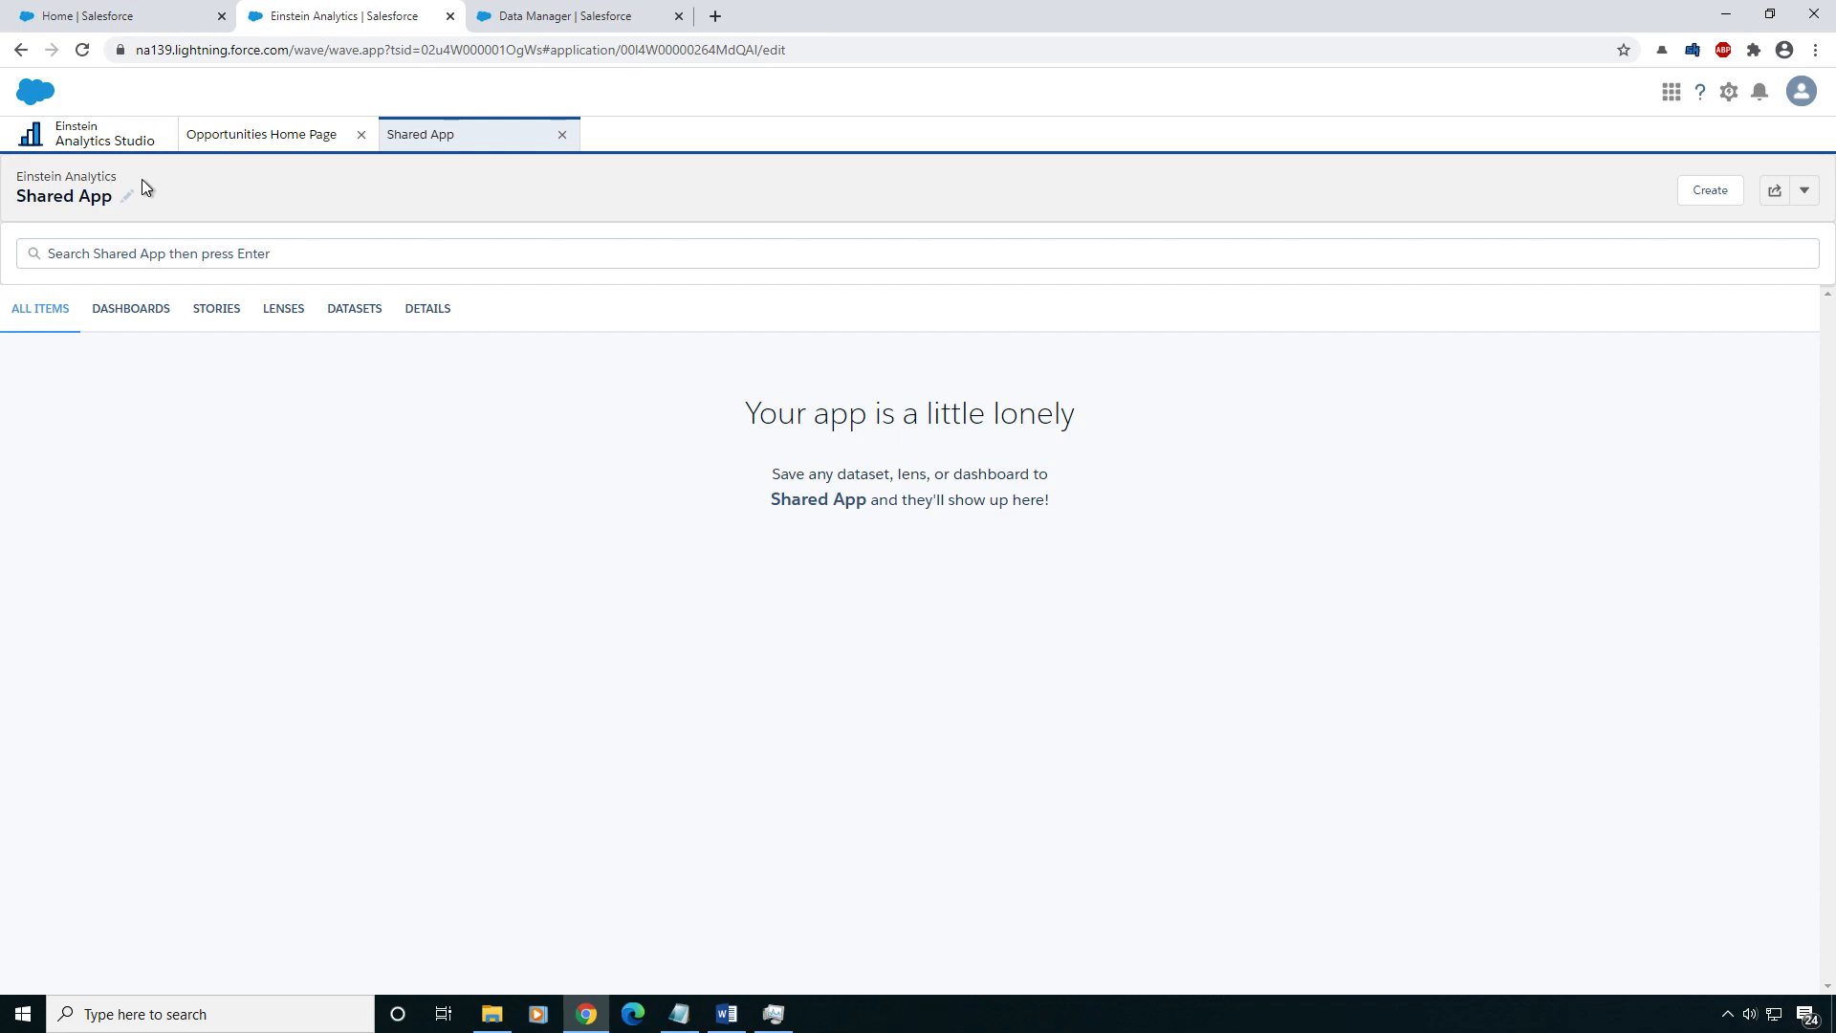
{"action": "left_click", "coordinate": [115, 142]}
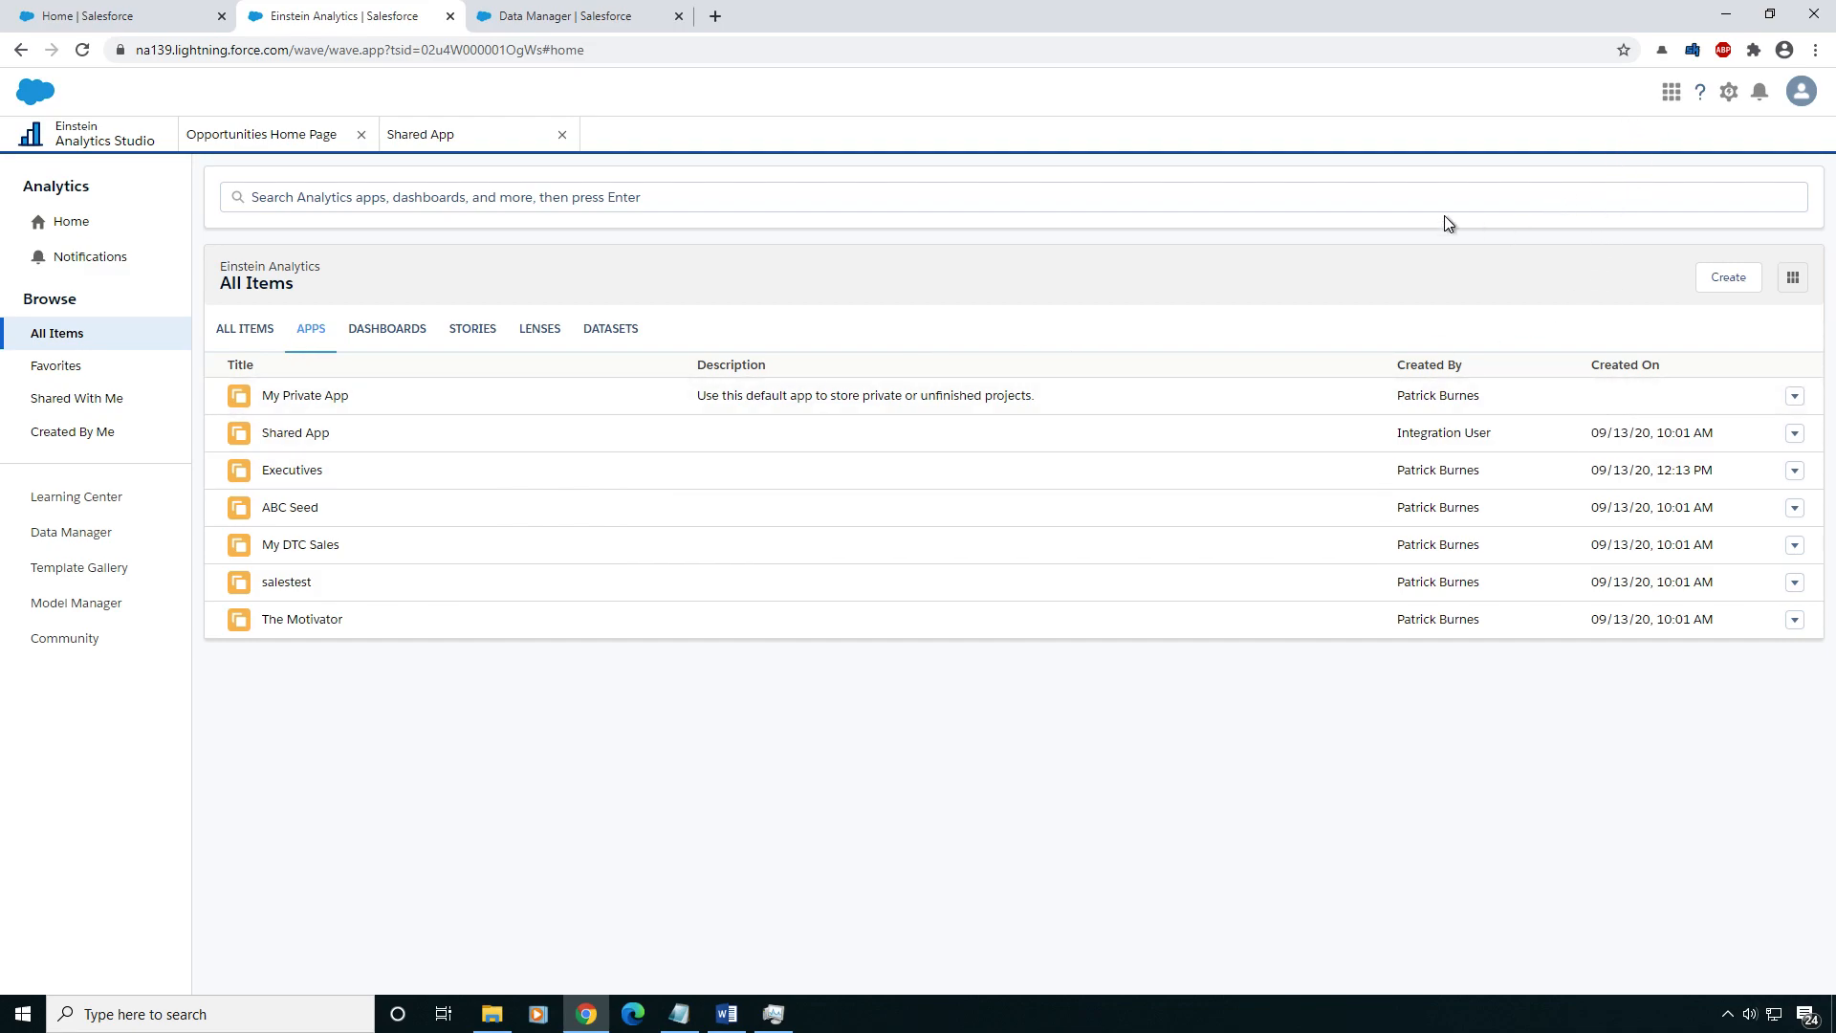
- Close the old Data Manager tab, reopen Data Manager, and check the recipes and dataflows lists under Dataflows & Recipes
{"action": "left_click", "coordinate": [676, 18]}
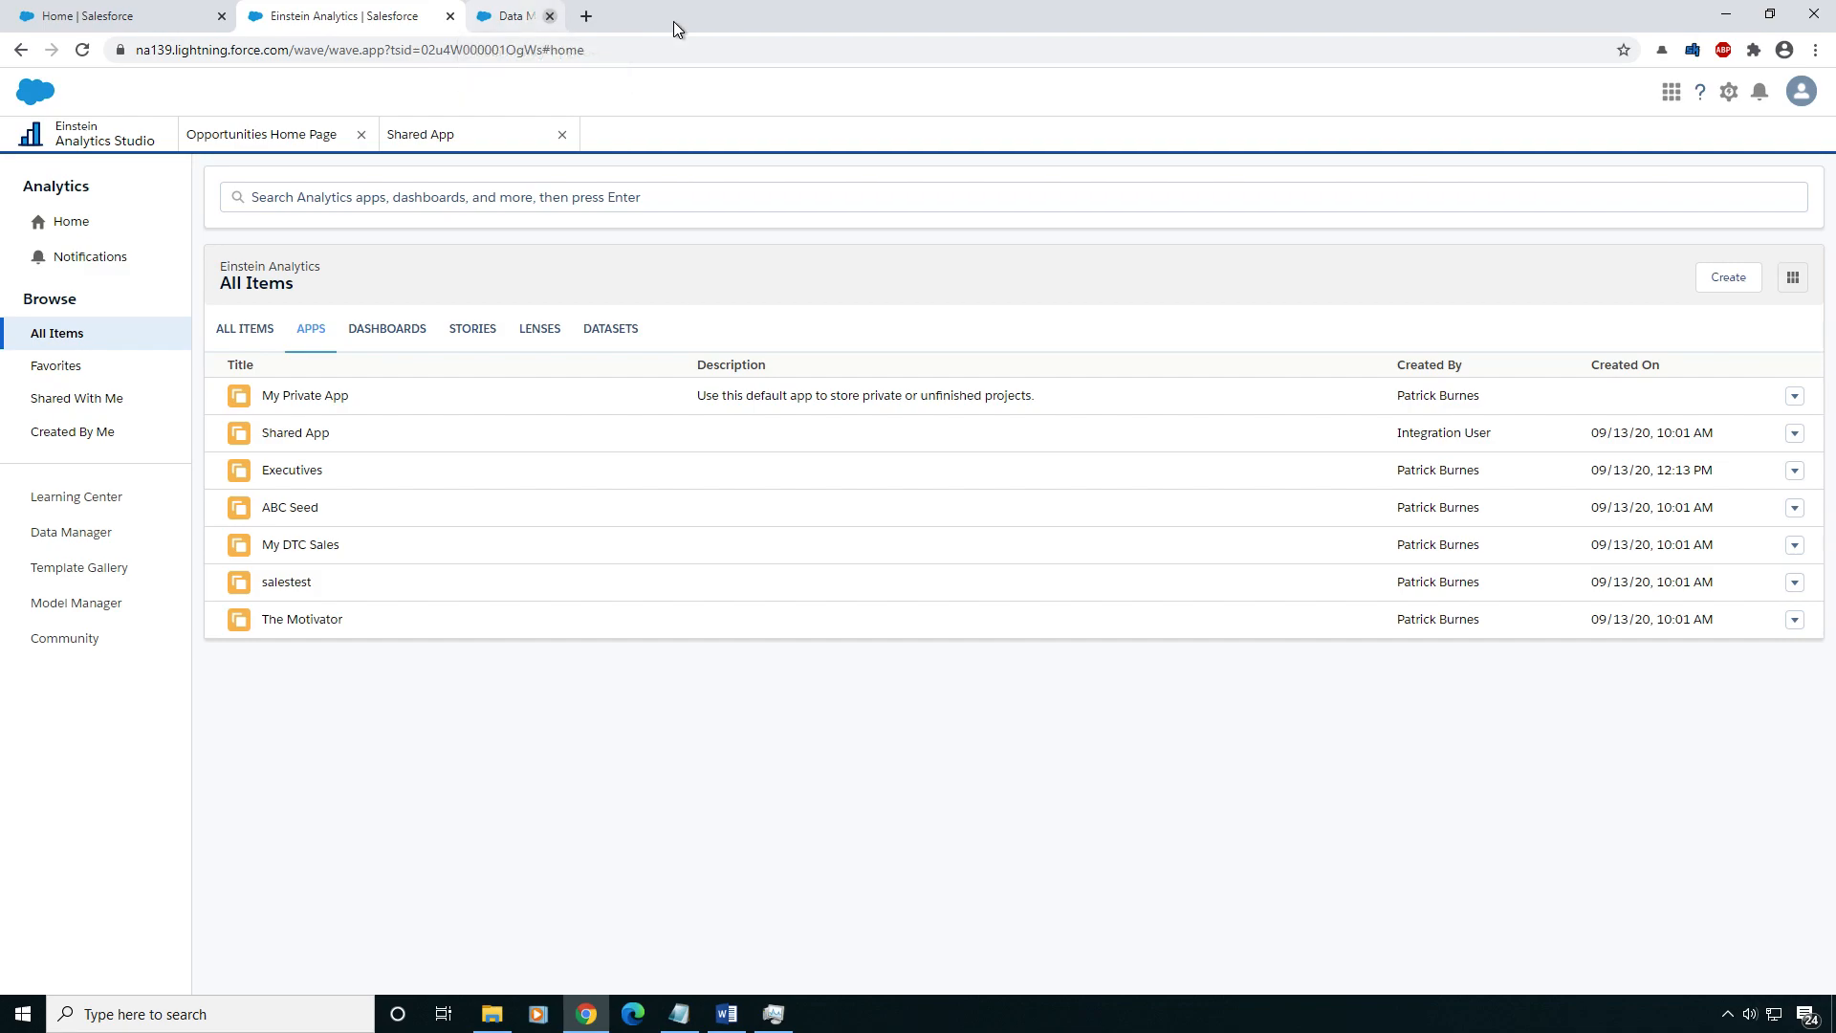
{"action": "left_click", "coordinate": [1730, 96]}
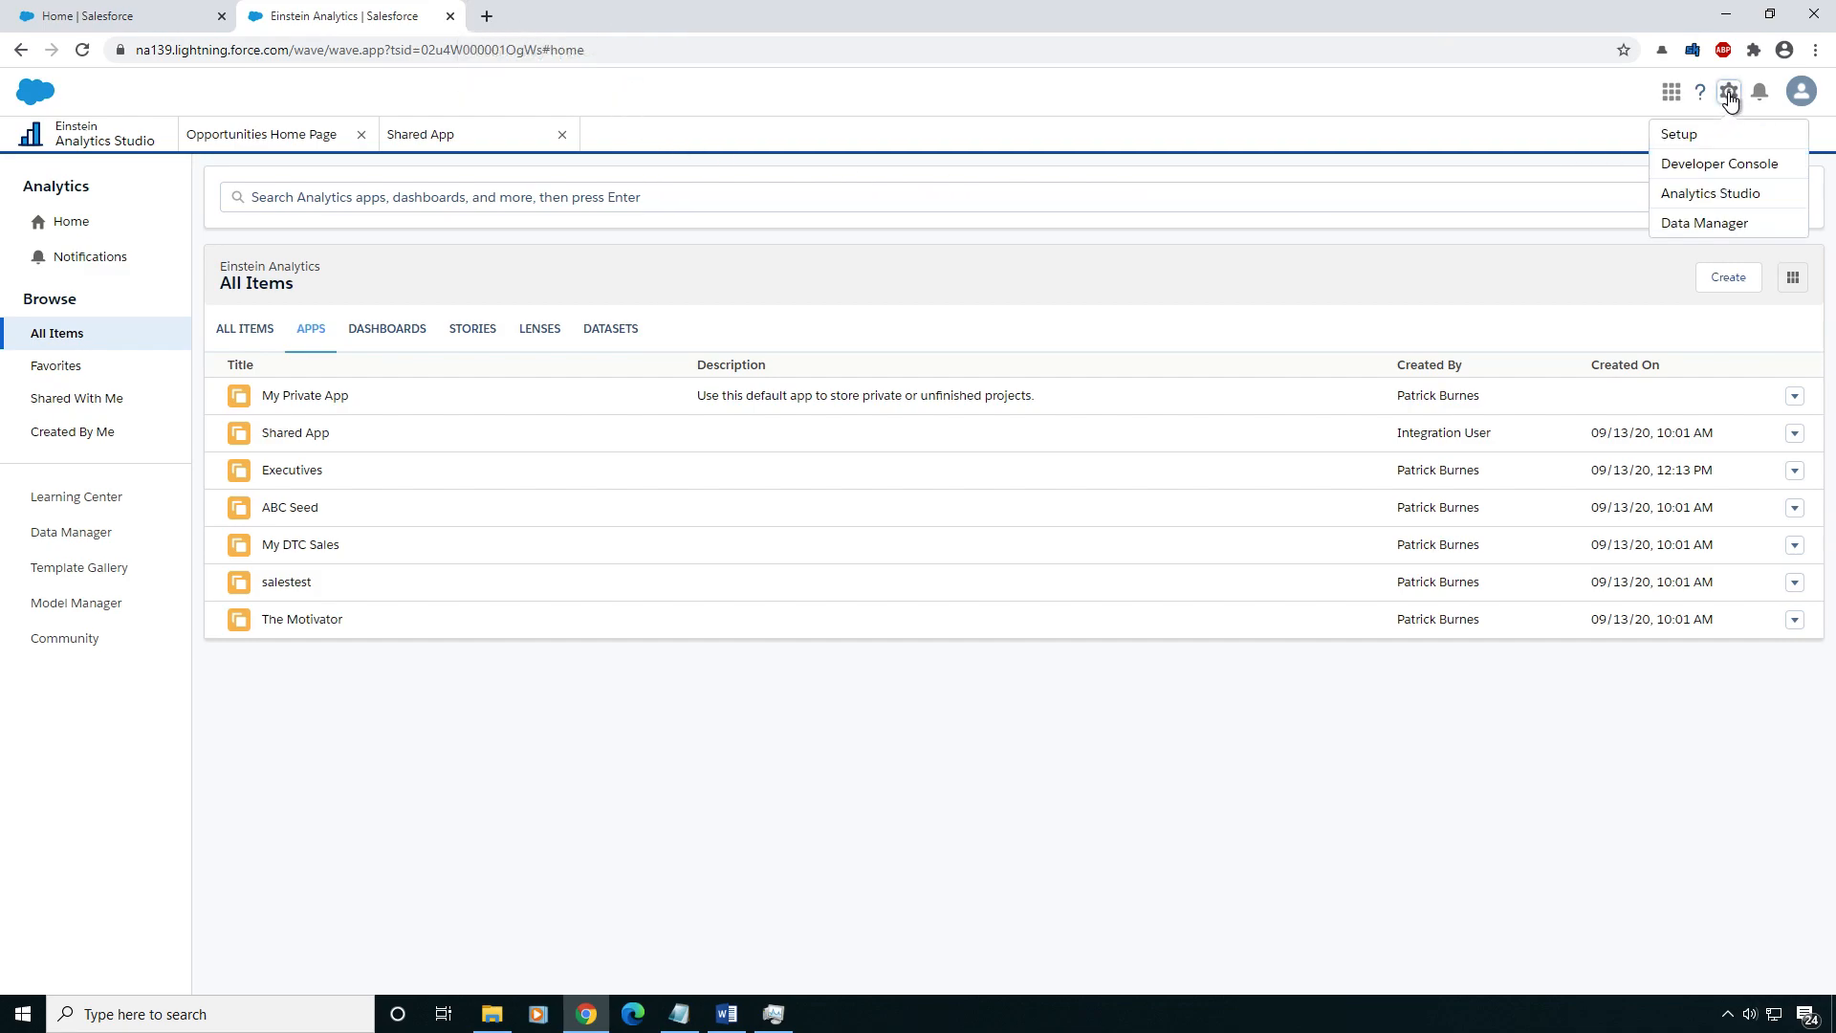
{"action": "left_click", "coordinate": [1702, 226]}
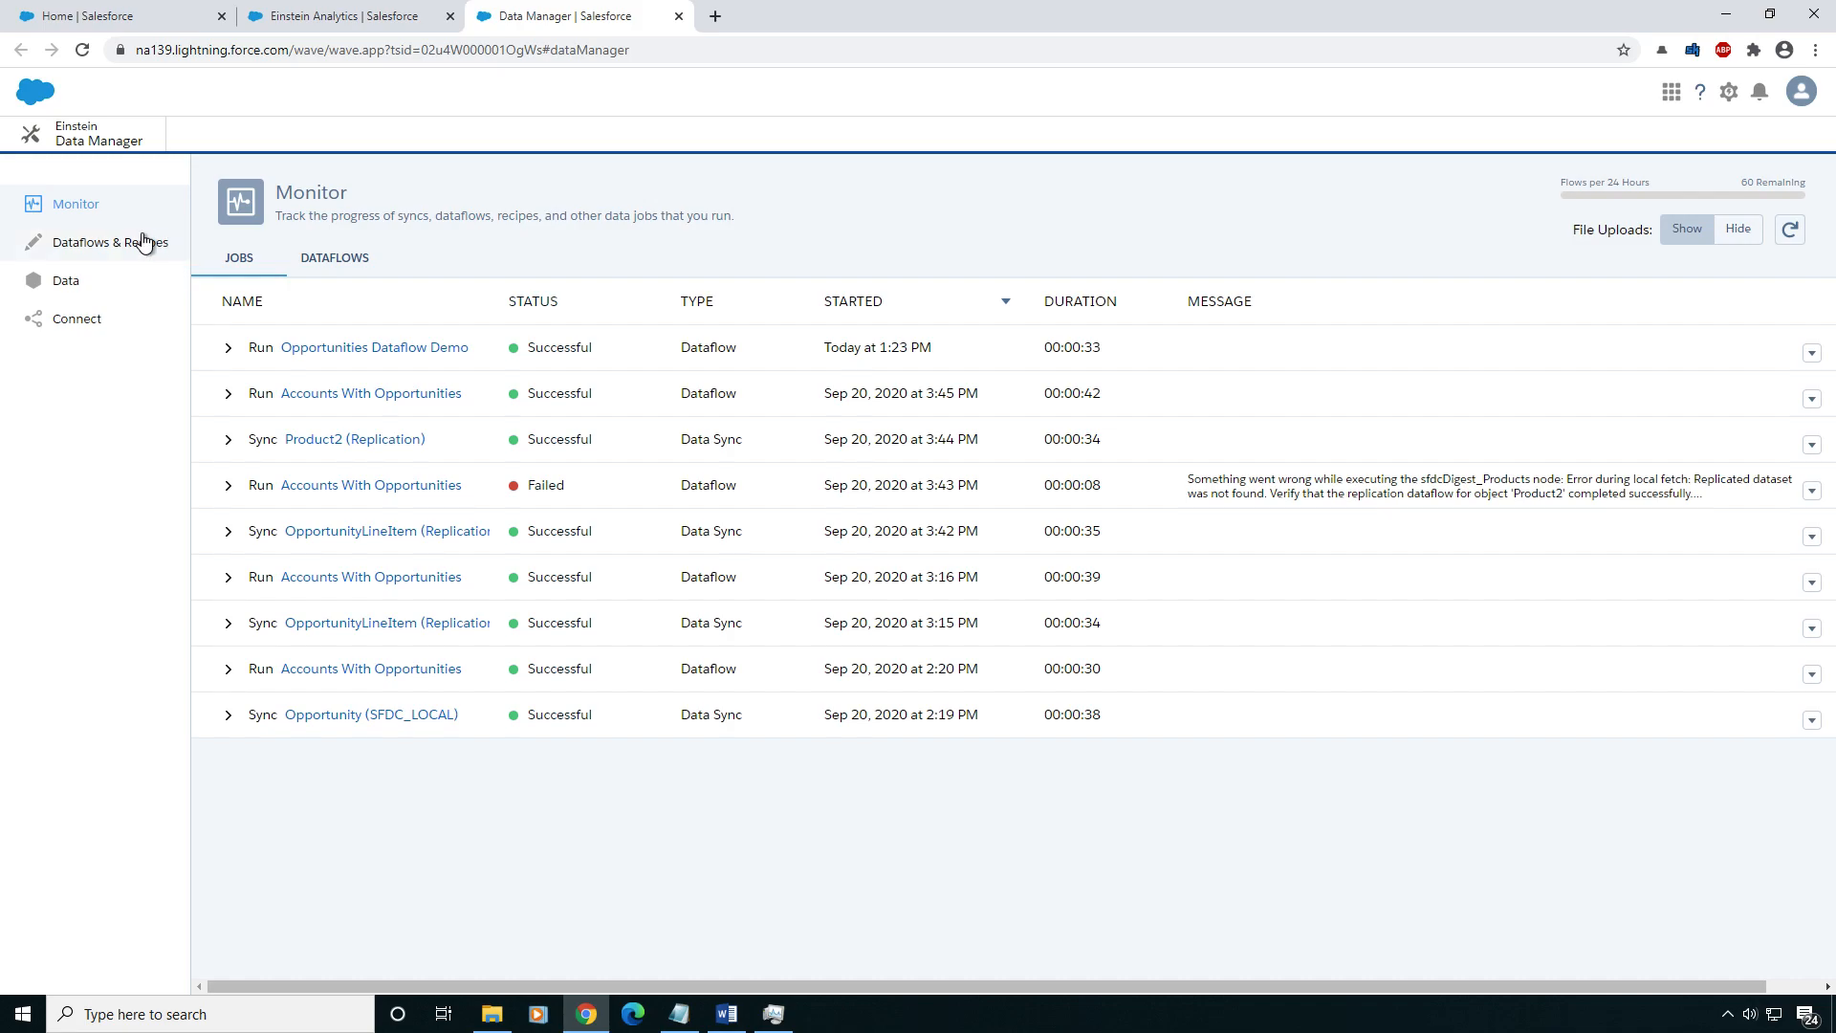
{"action": "left_click", "coordinate": [107, 245]}
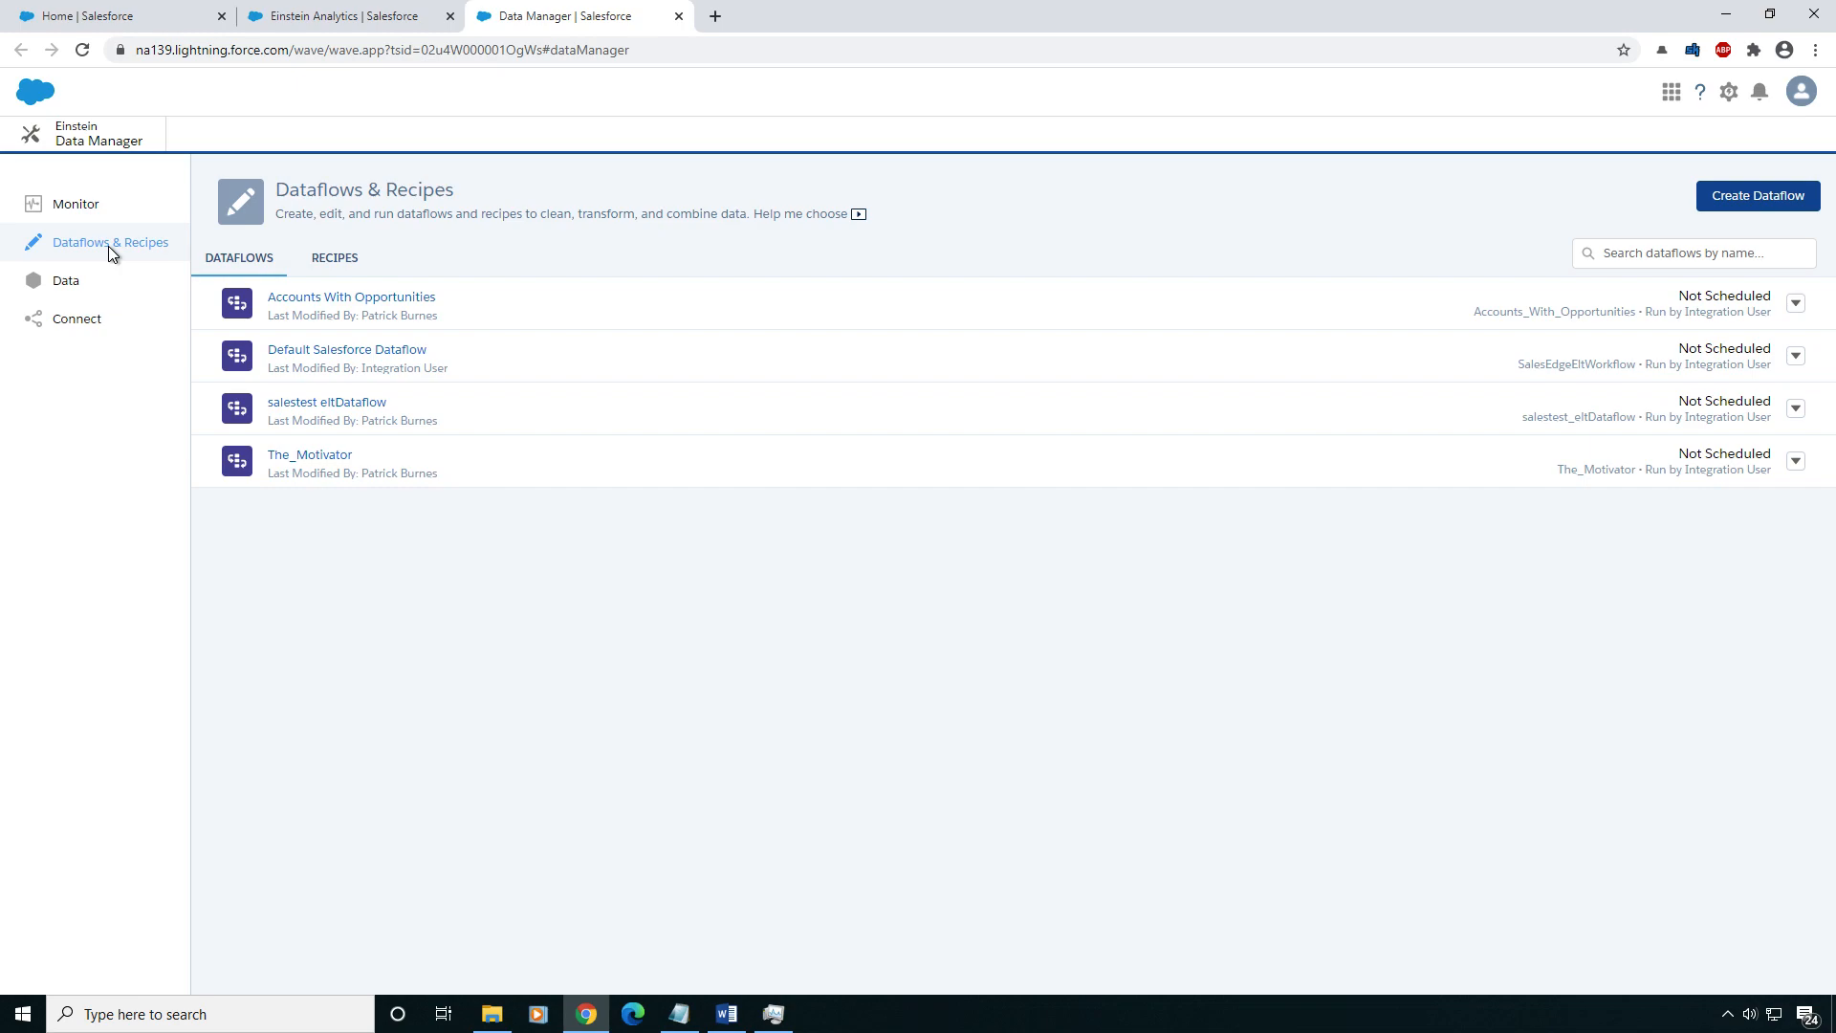
{"action": "left_click", "coordinate": [344, 266]}
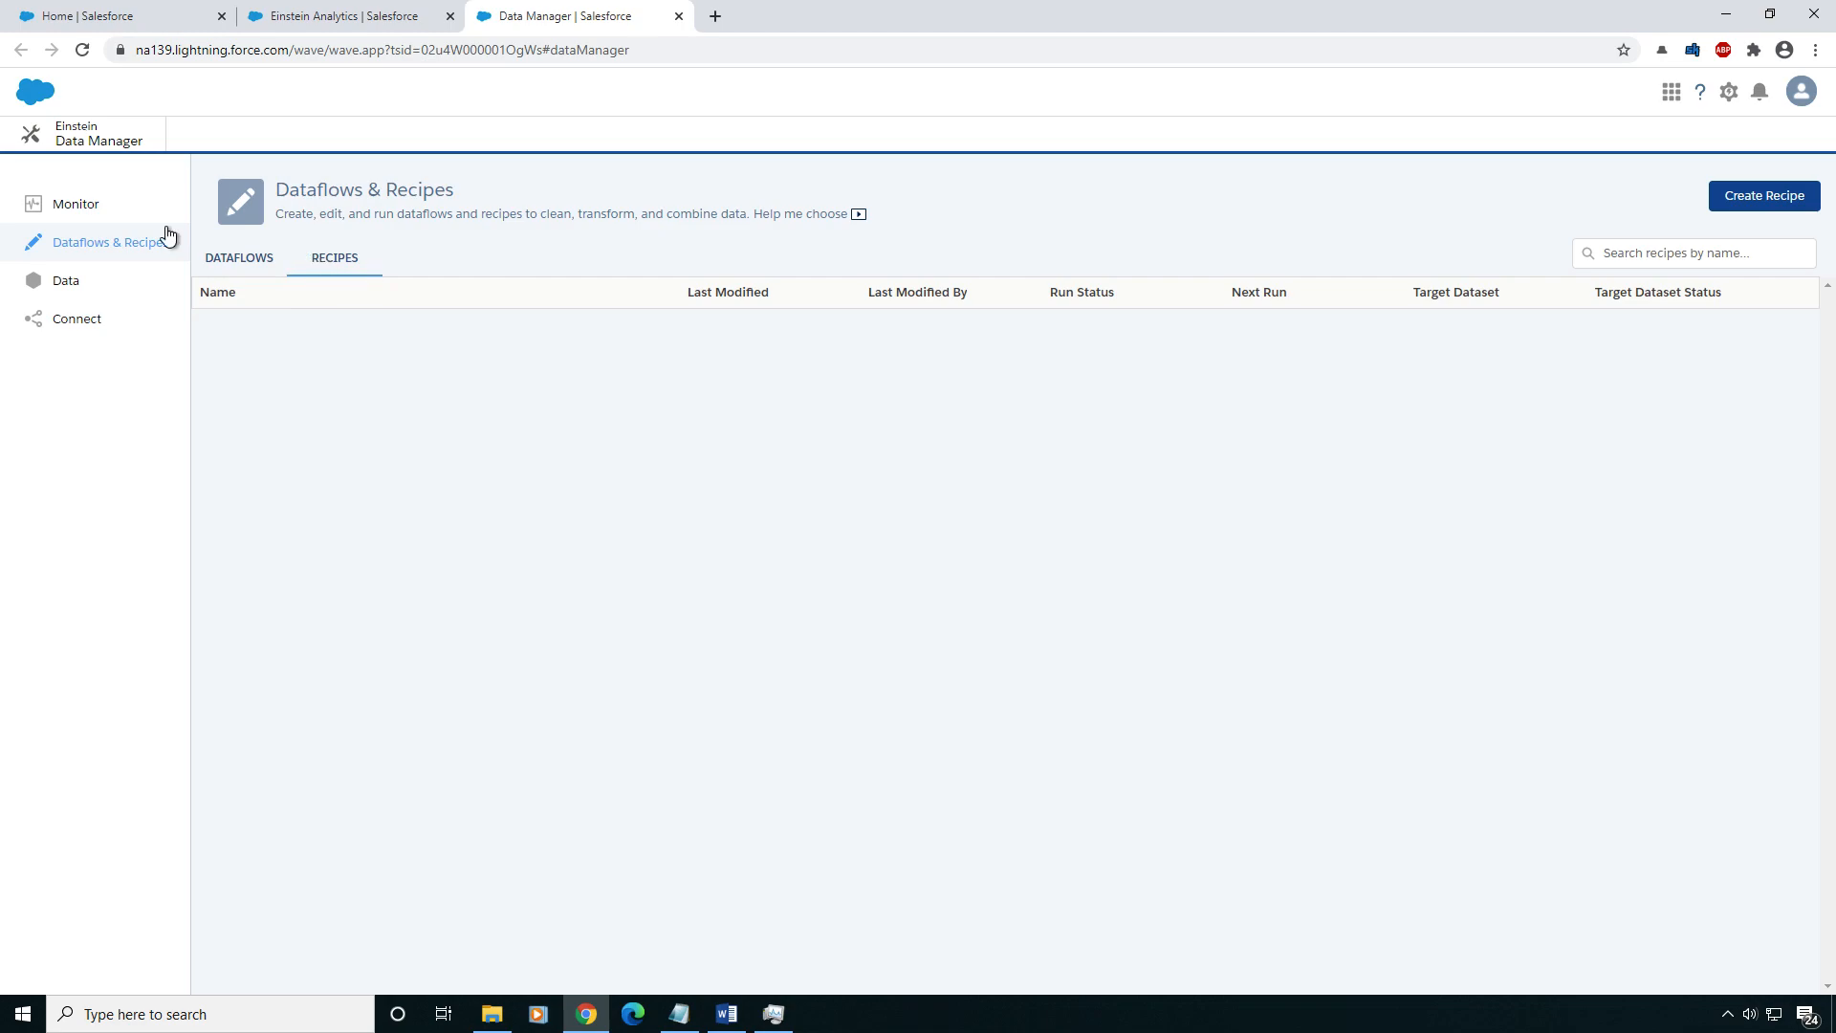
{"action": "left_click", "coordinate": [244, 267]}
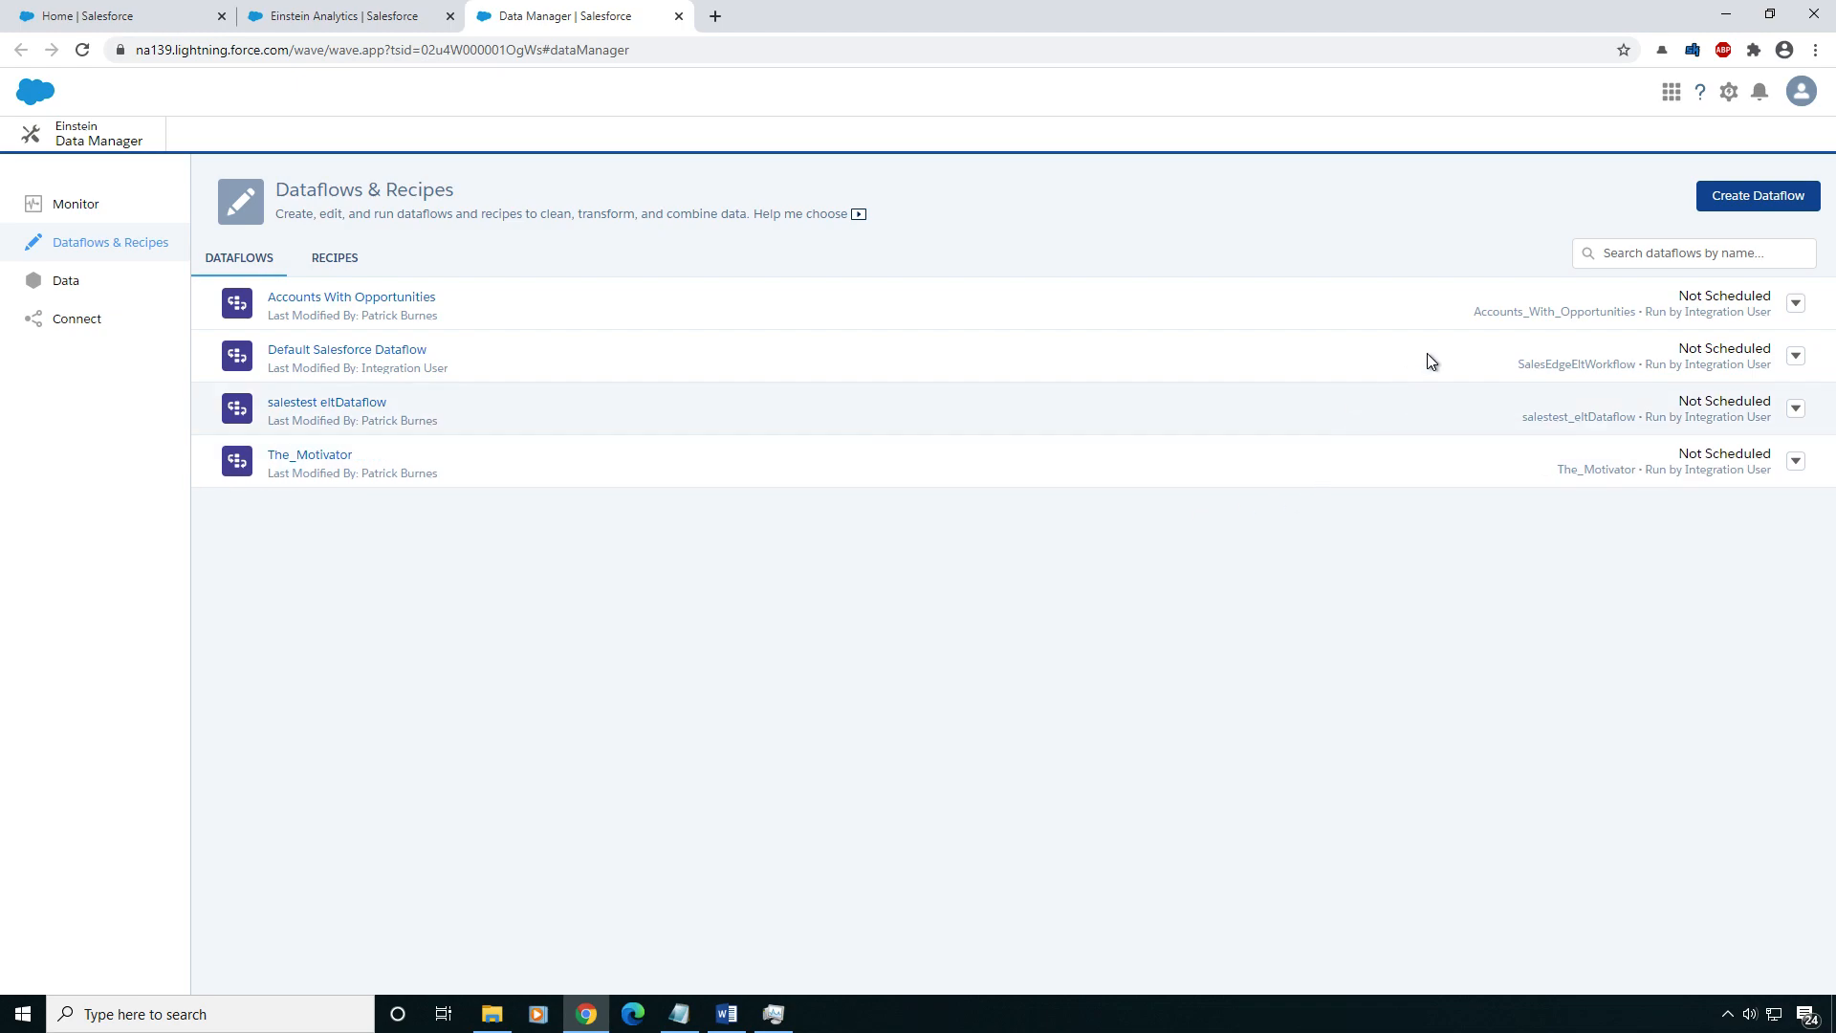
- Create a new dataflow named OpportunitiesDataFlow
{"action": "left_click", "coordinate": [1764, 201]}
{"action": "left_click", "coordinate": [732, 470]}
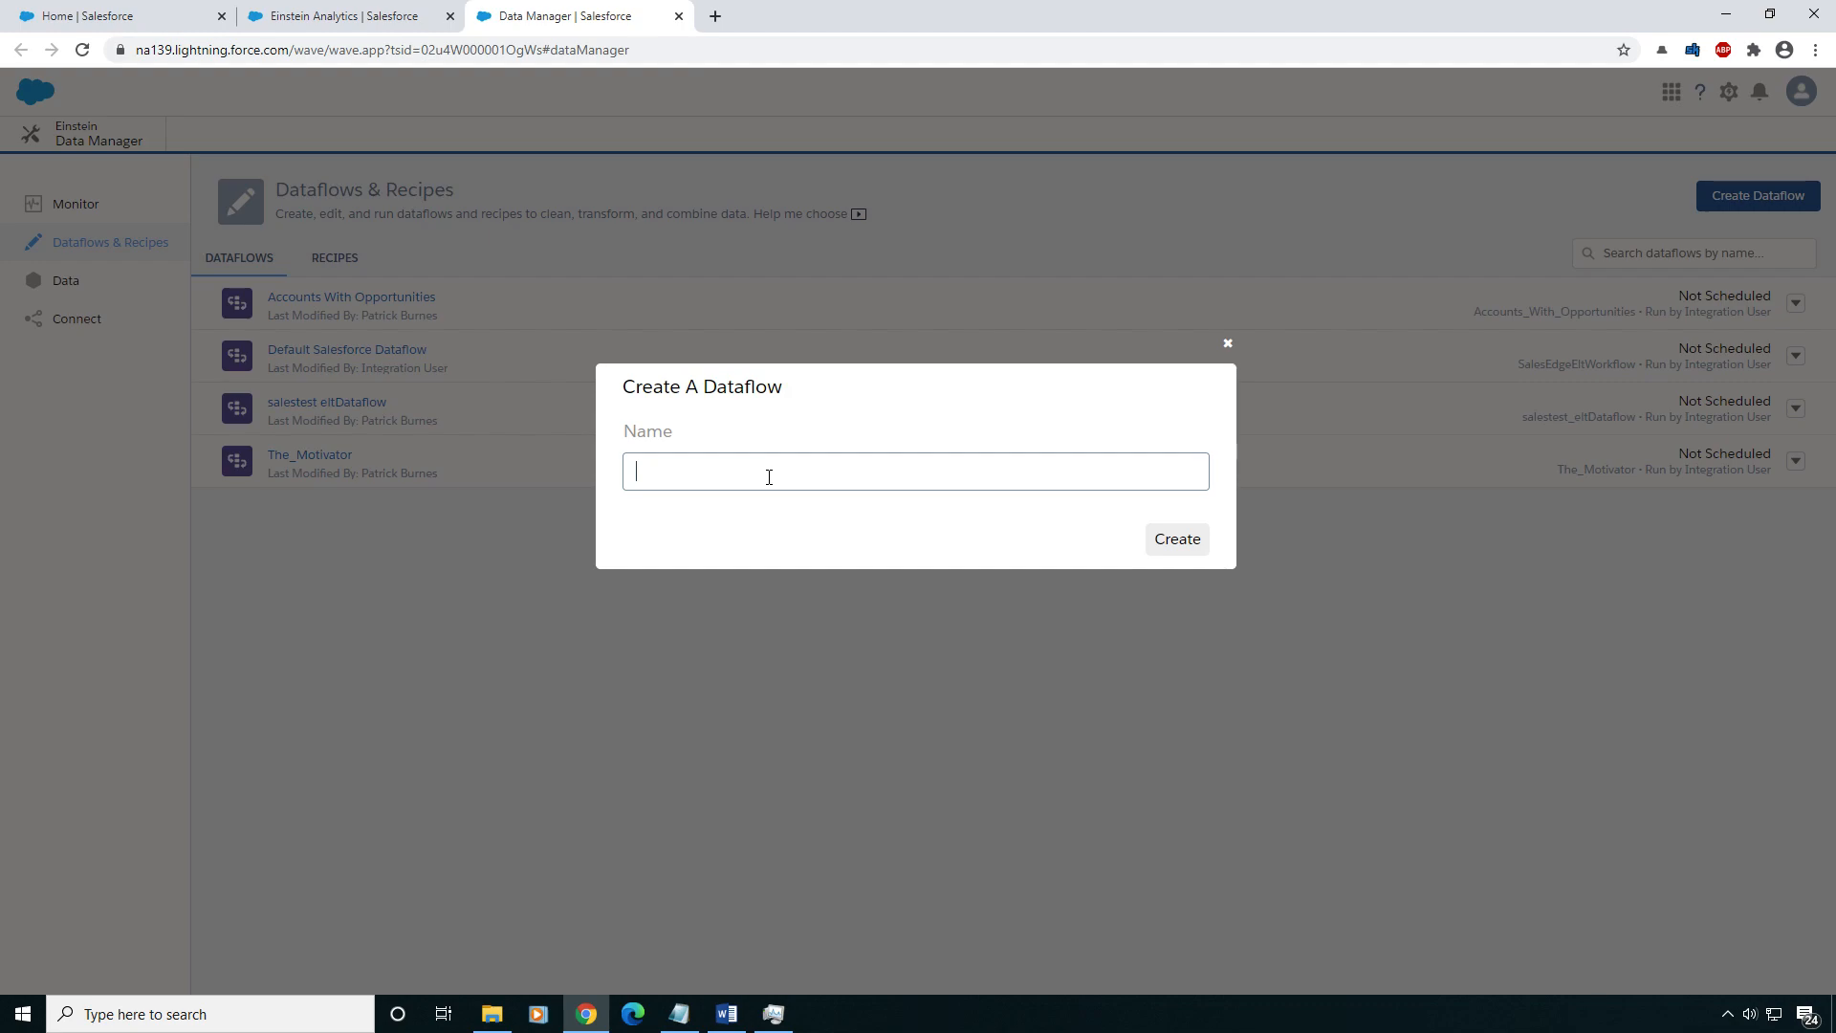
{"action": "type", "text": "Opportunitiies DataFlow"}
{"action": "left_click", "coordinate": [1184, 544]}
{"action": "double_click", "coordinate": [787, 471]}
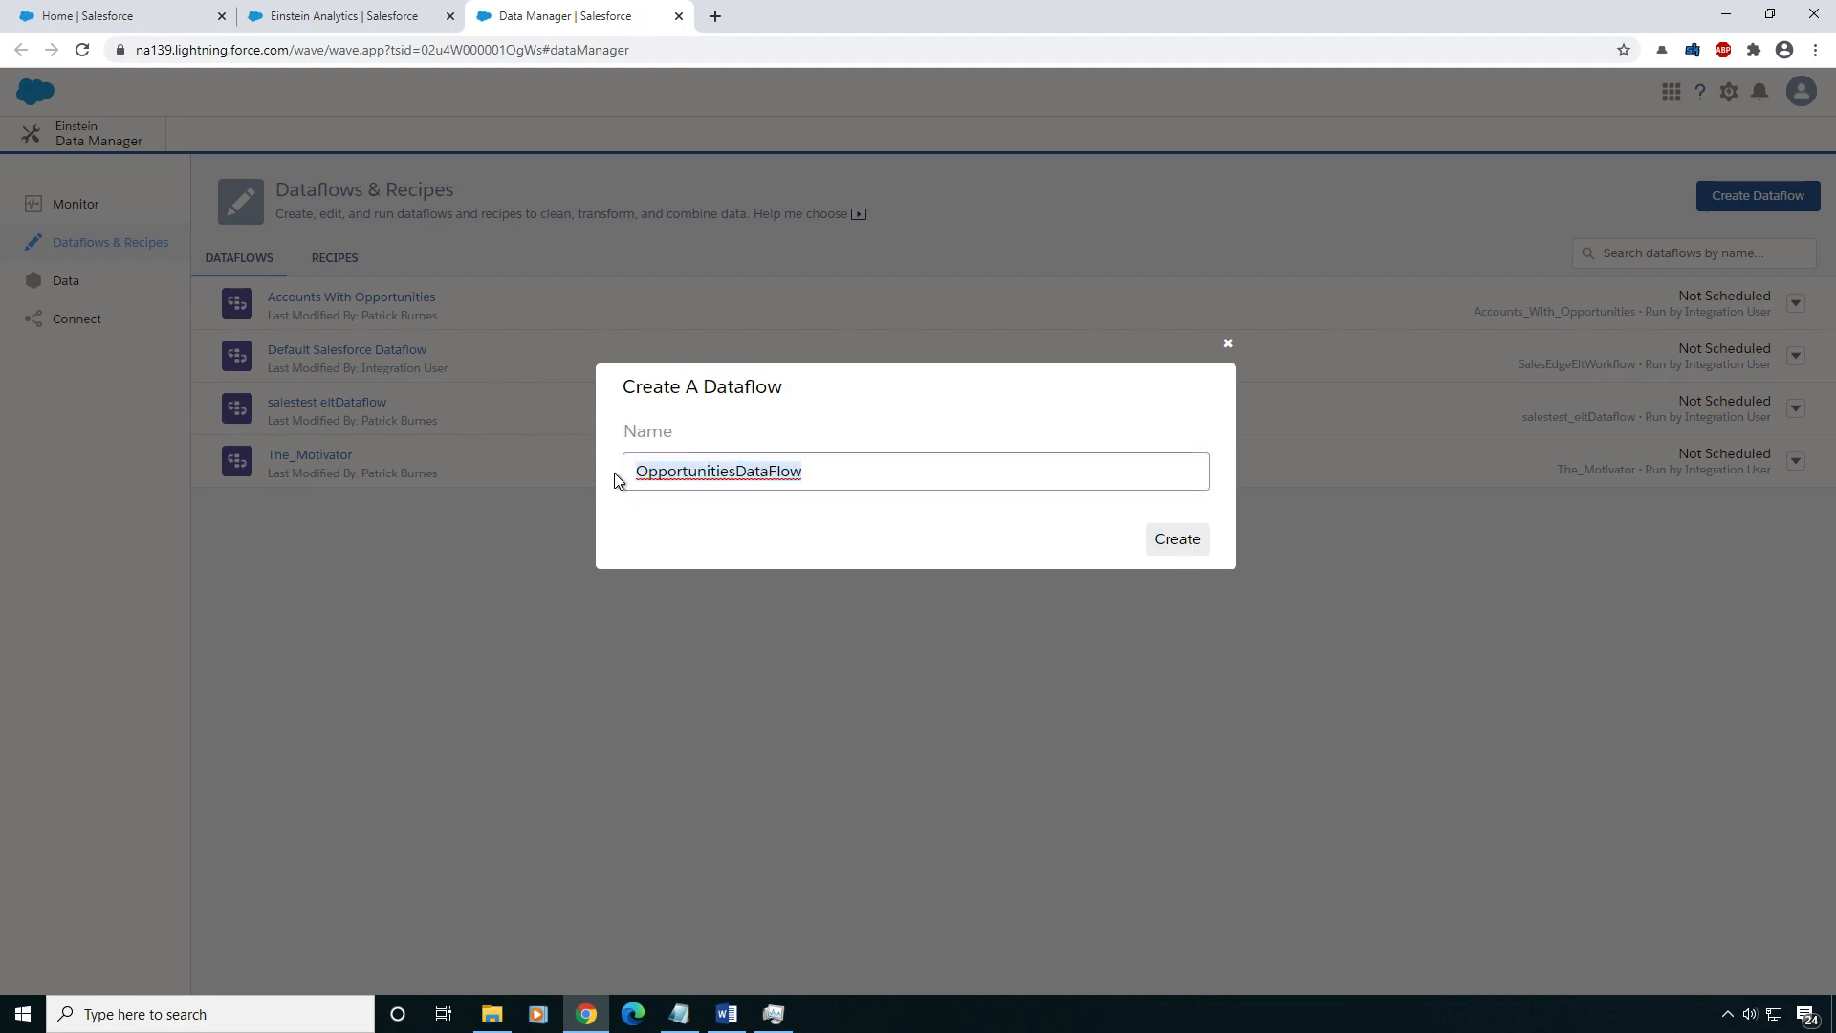
{"action": "left_click", "coordinate": [829, 471]}
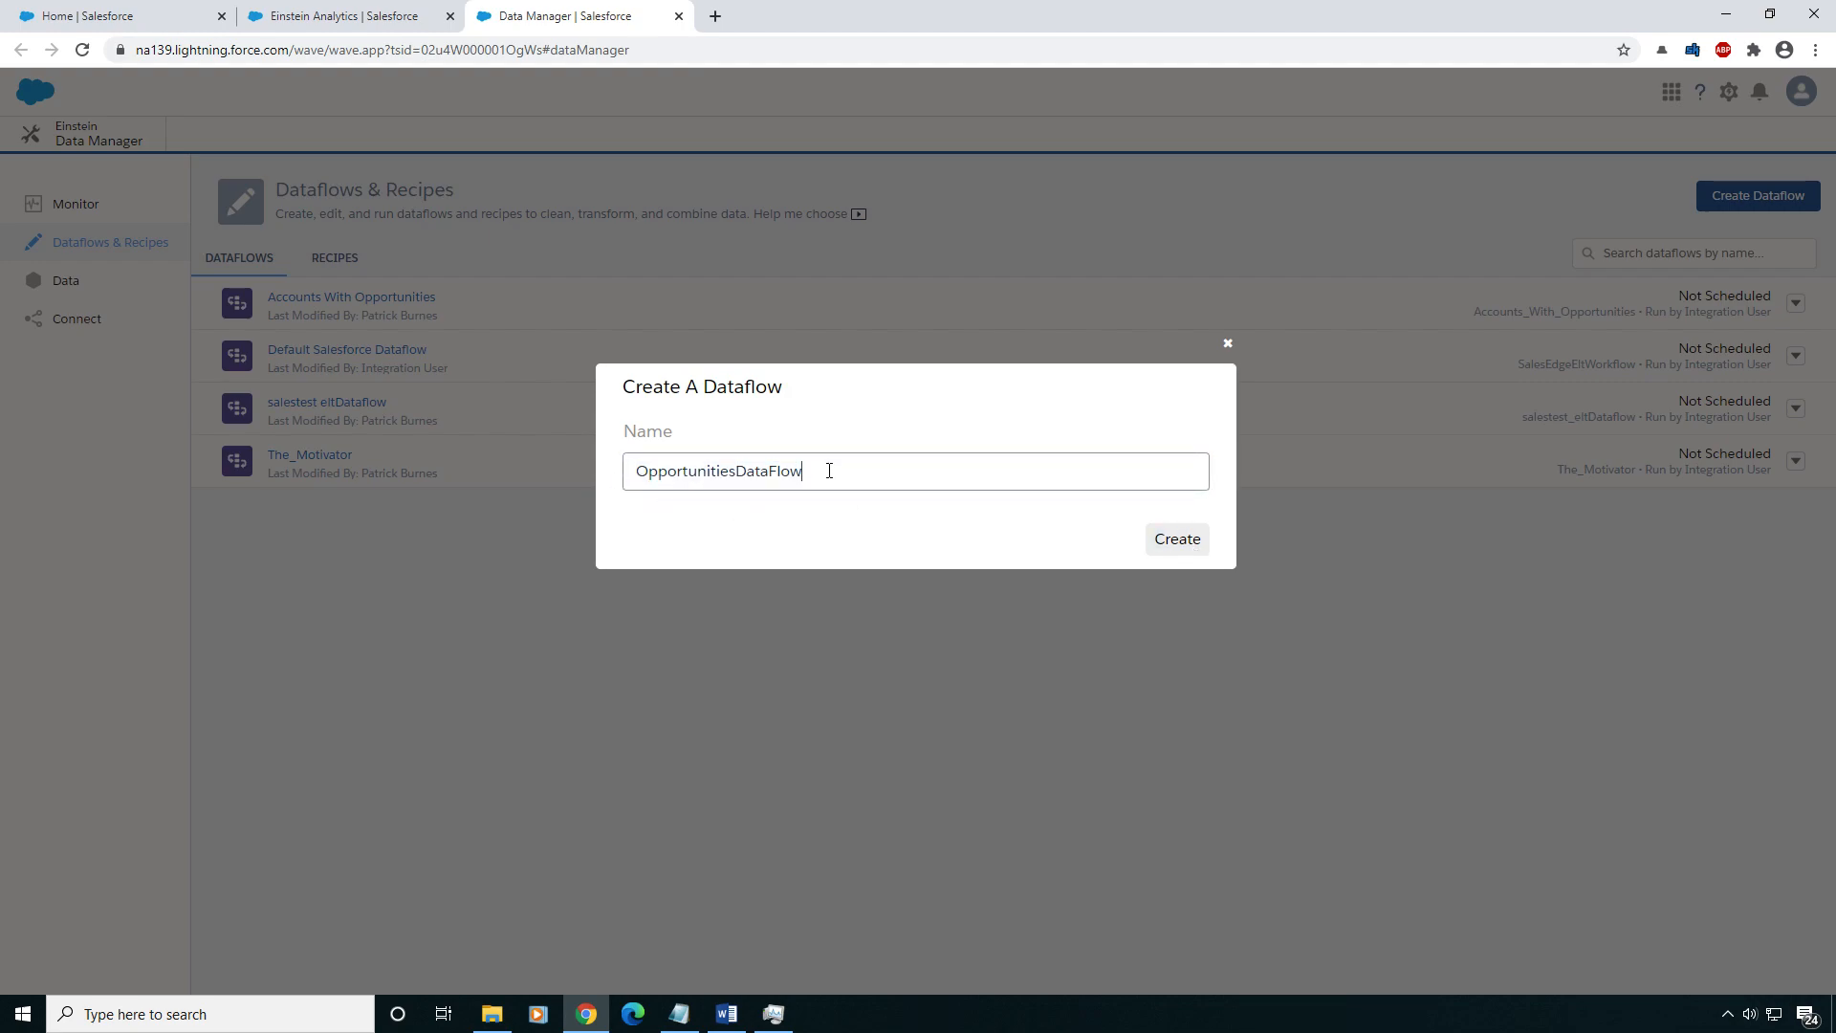
{"action": "left_click", "coordinate": [1180, 547]}
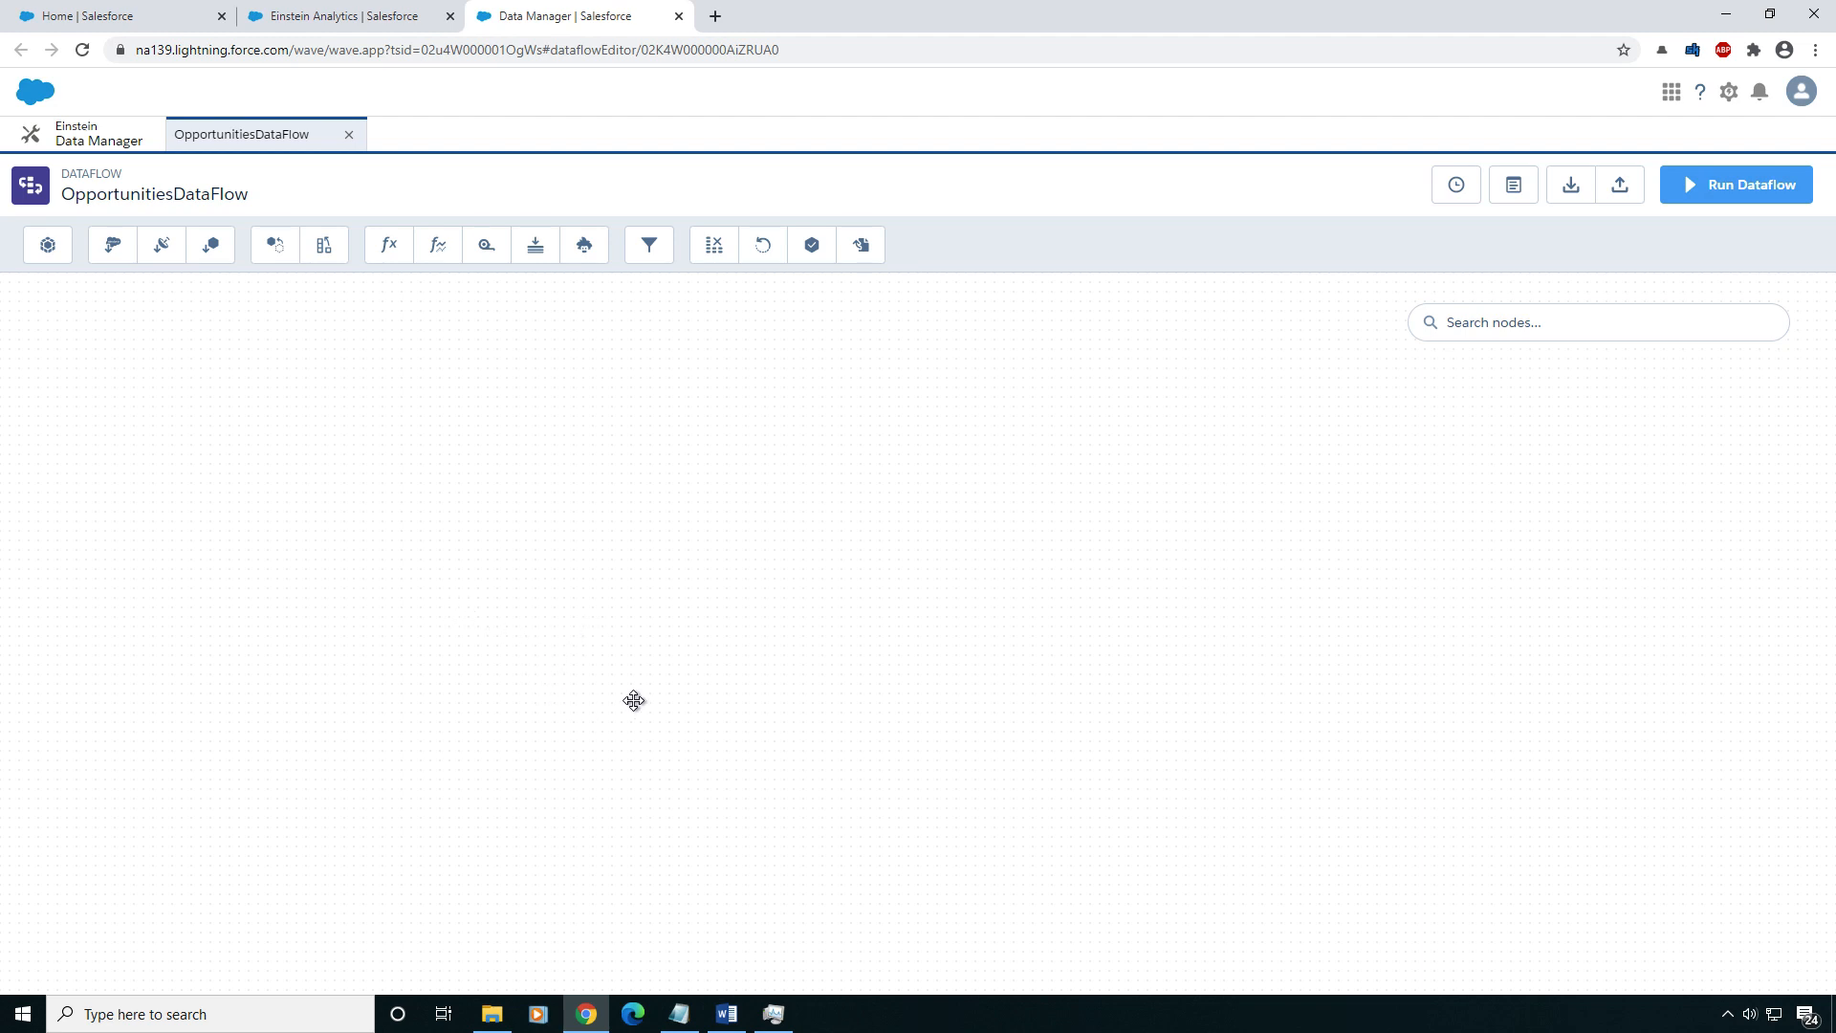
- Return to the Opportunities Home Page dashboard in Analytics Studio and look through its By Account chart
{"action": "left_click", "coordinate": [301, 24]}
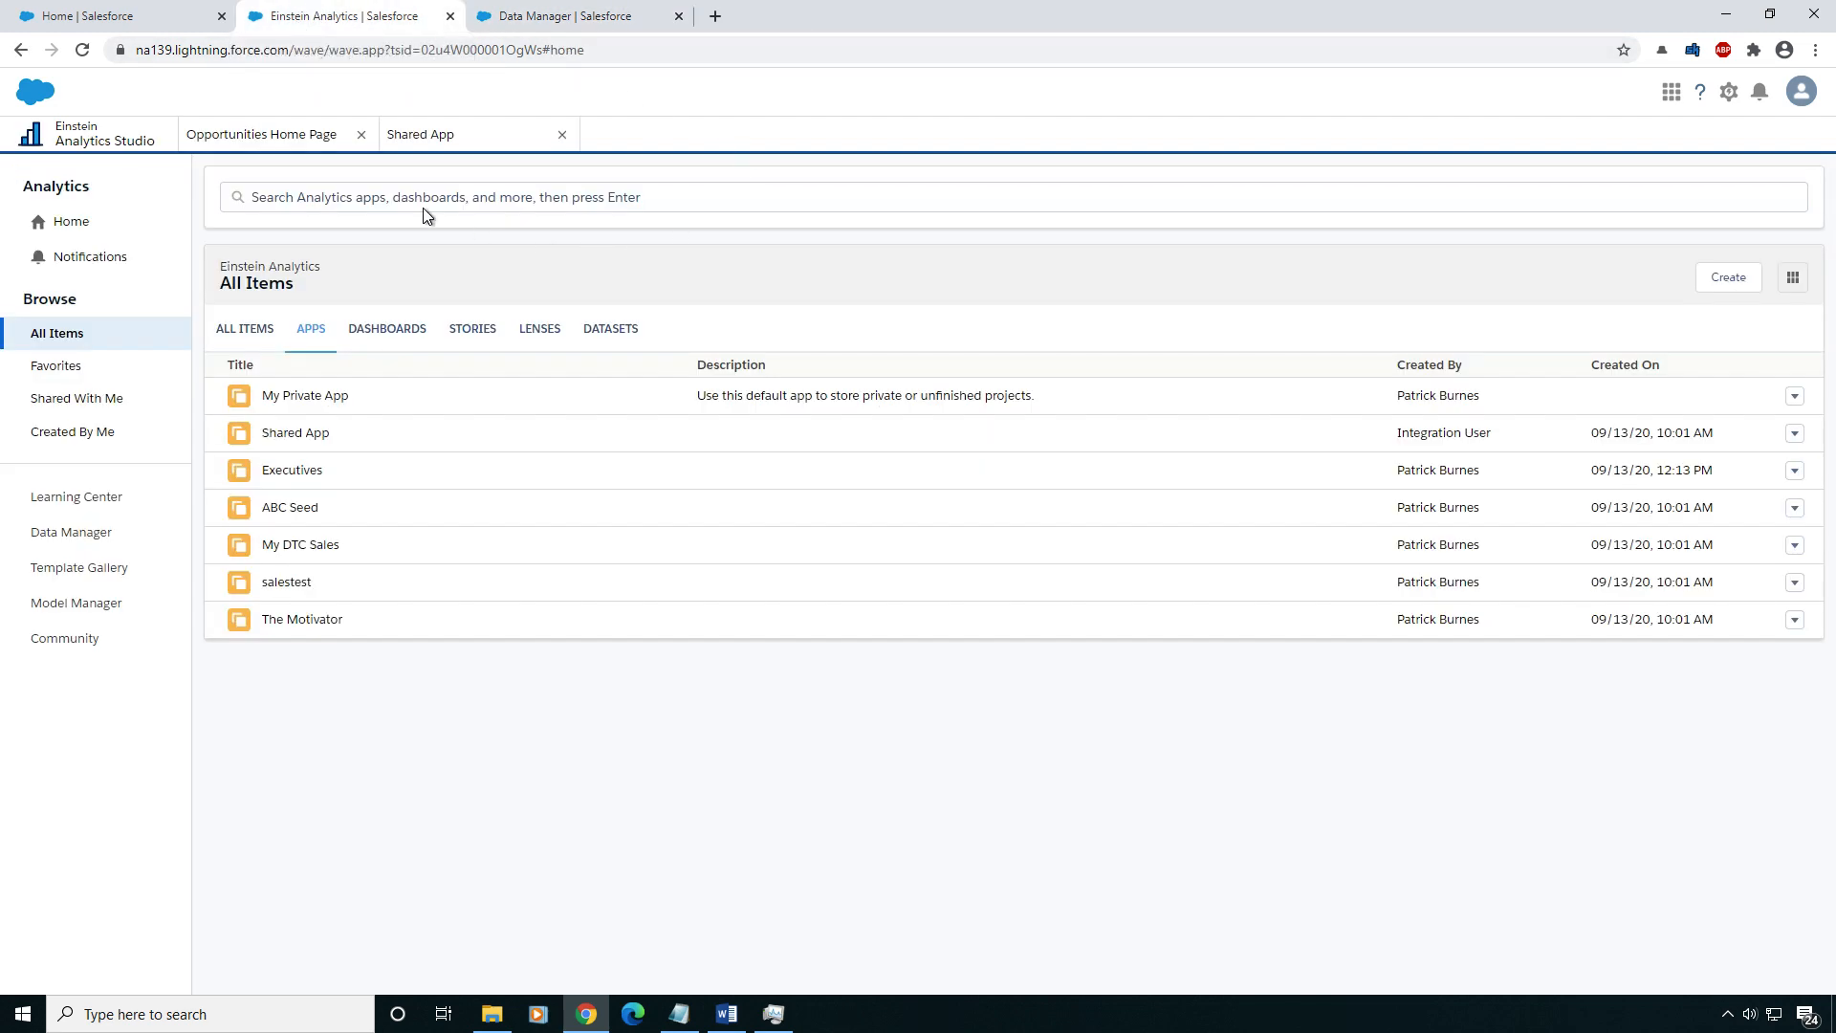
{"action": "left_click", "coordinate": [330, 139]}
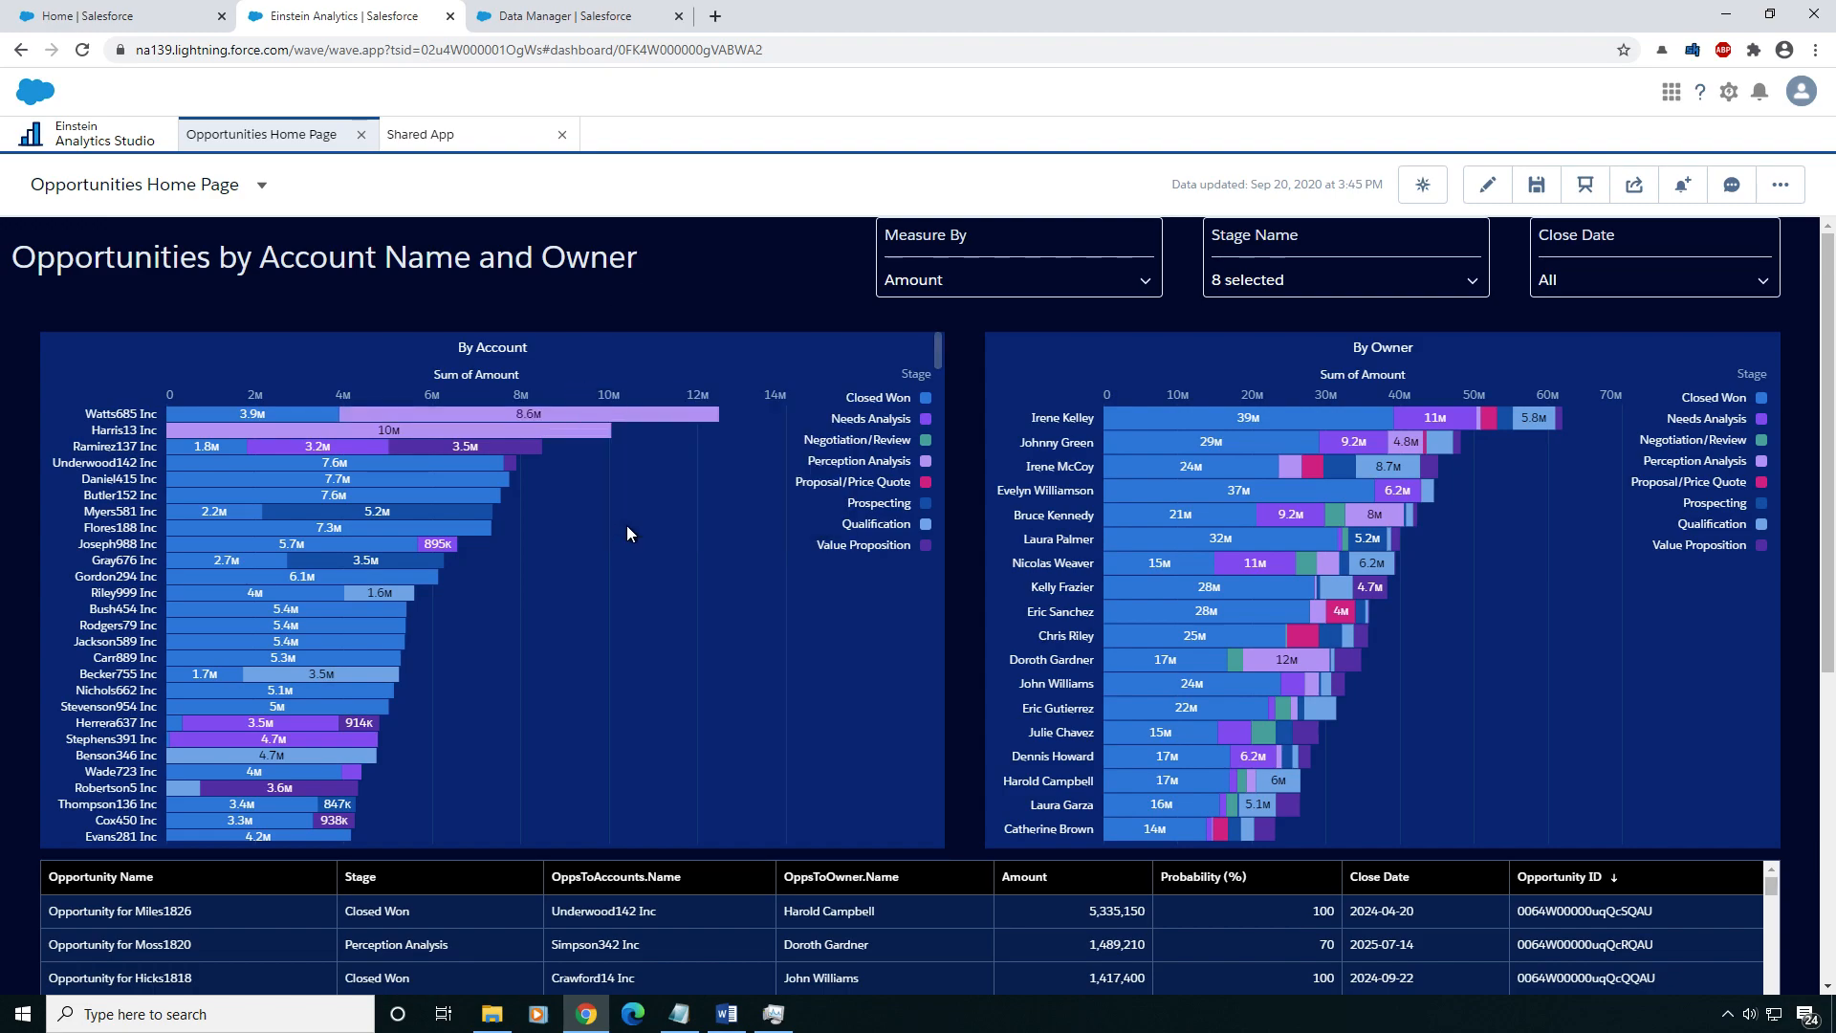
{"action": "scroll", "coordinate": [513, 673], "scroll_direction": "down", "scroll_amount": 1}
{"action": "scroll", "coordinate": [513, 673], "scroll_direction": "down", "scroll_amount": 1}
{"action": "scroll", "coordinate": [329, 899], "scroll_direction": "down", "scroll_amount": 2}
{"action": "scroll", "coordinate": [315, 897], "scroll_direction": "up", "scroll_amount": 2}
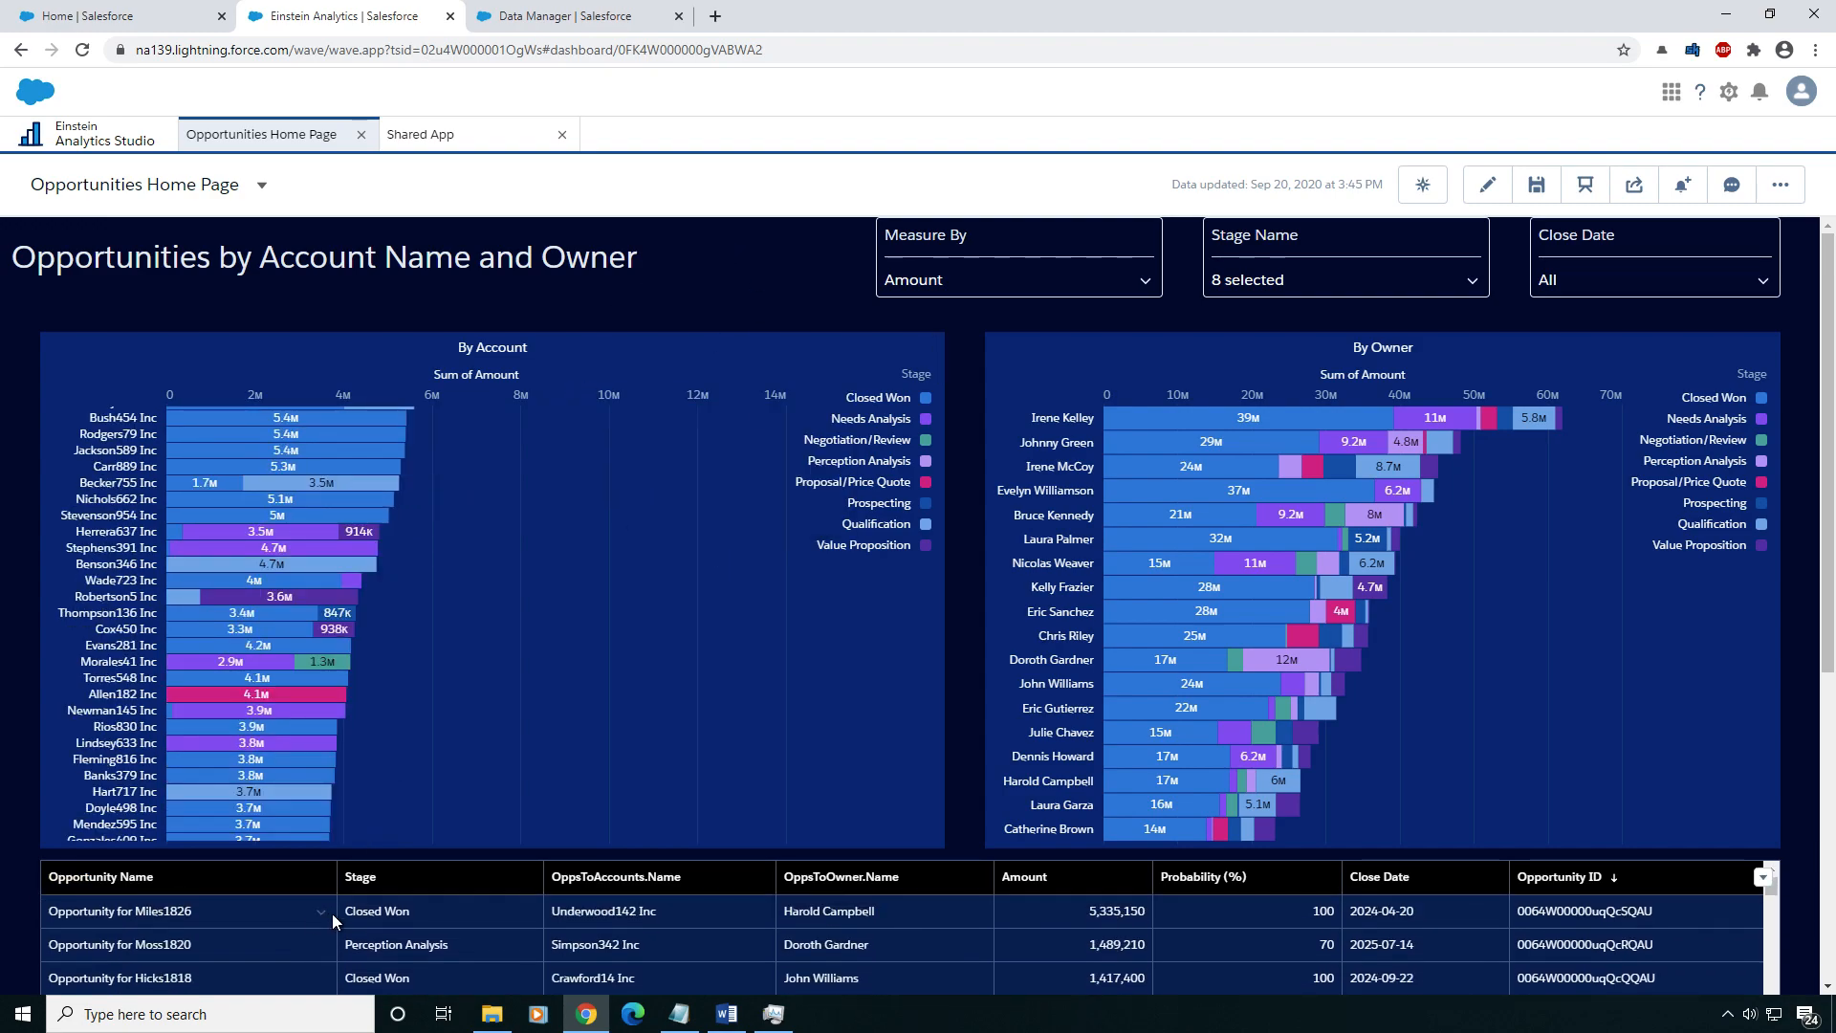
- Open the record of the first opportunity in the dashboard table and examine its details, including the linked owner and account
{"action": "left_click", "coordinate": [321, 912]}
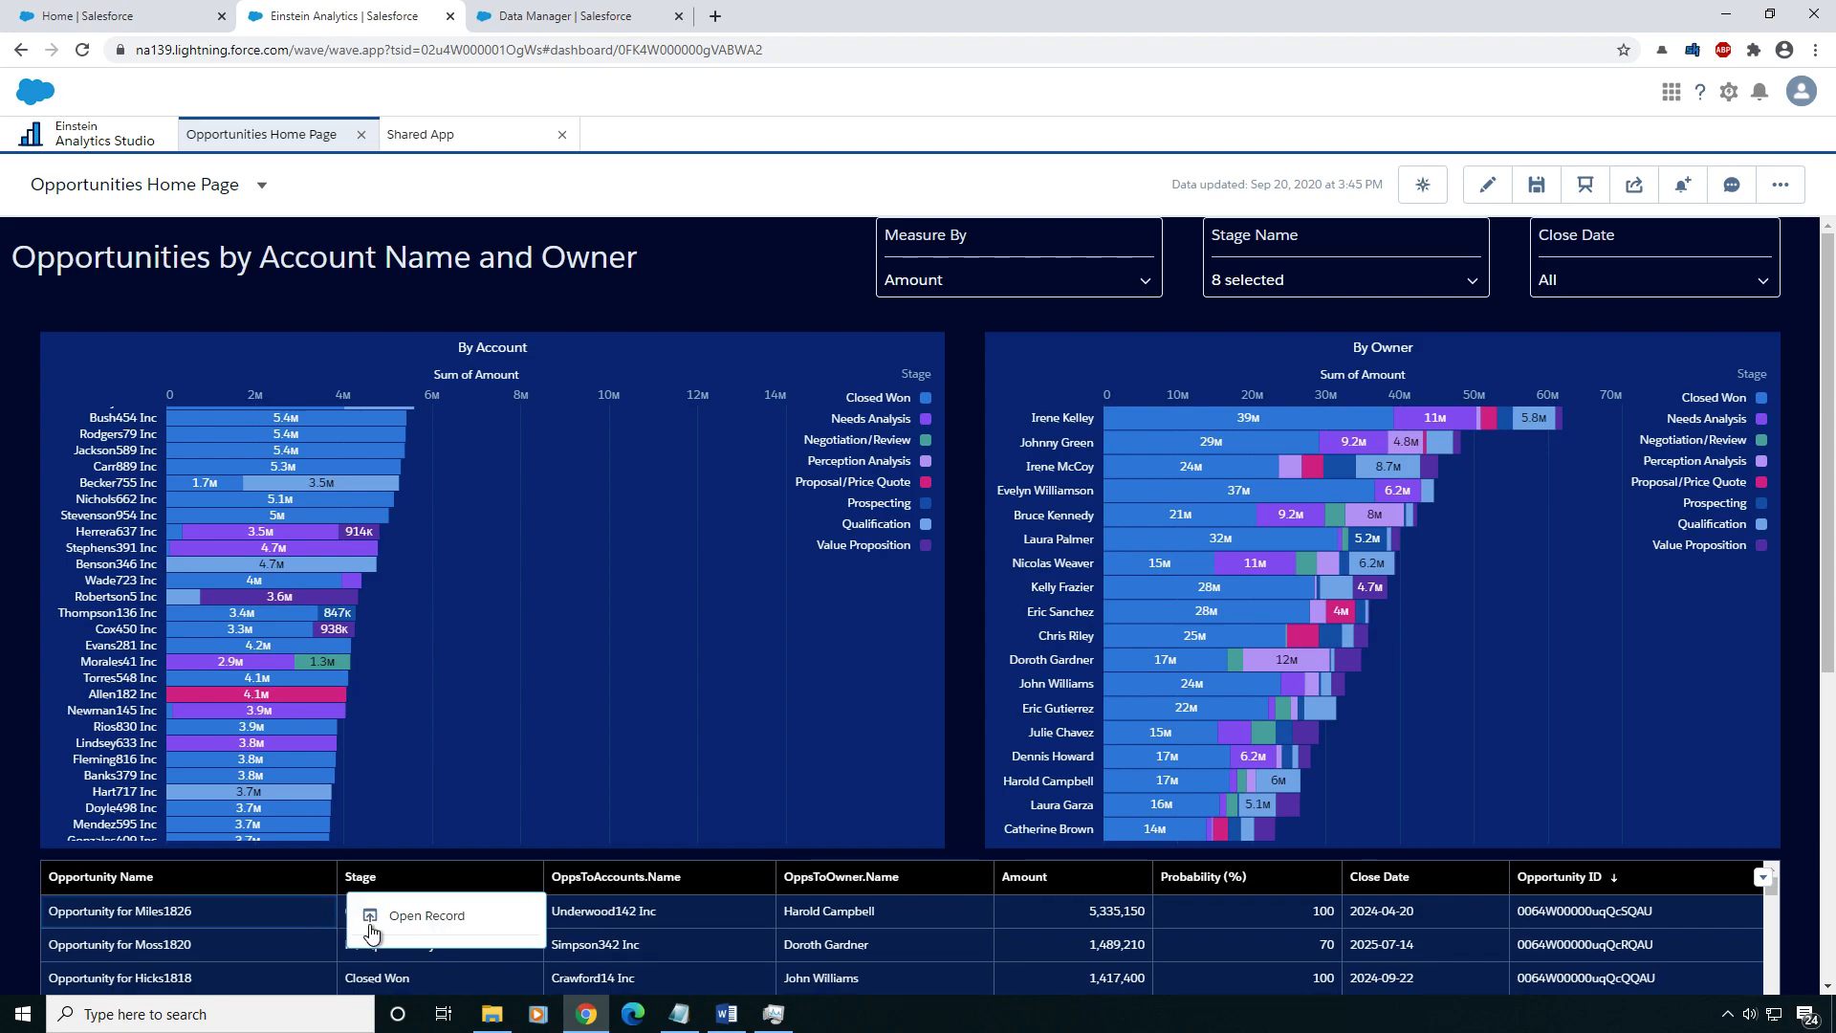
{"action": "left_click", "coordinate": [418, 926]}
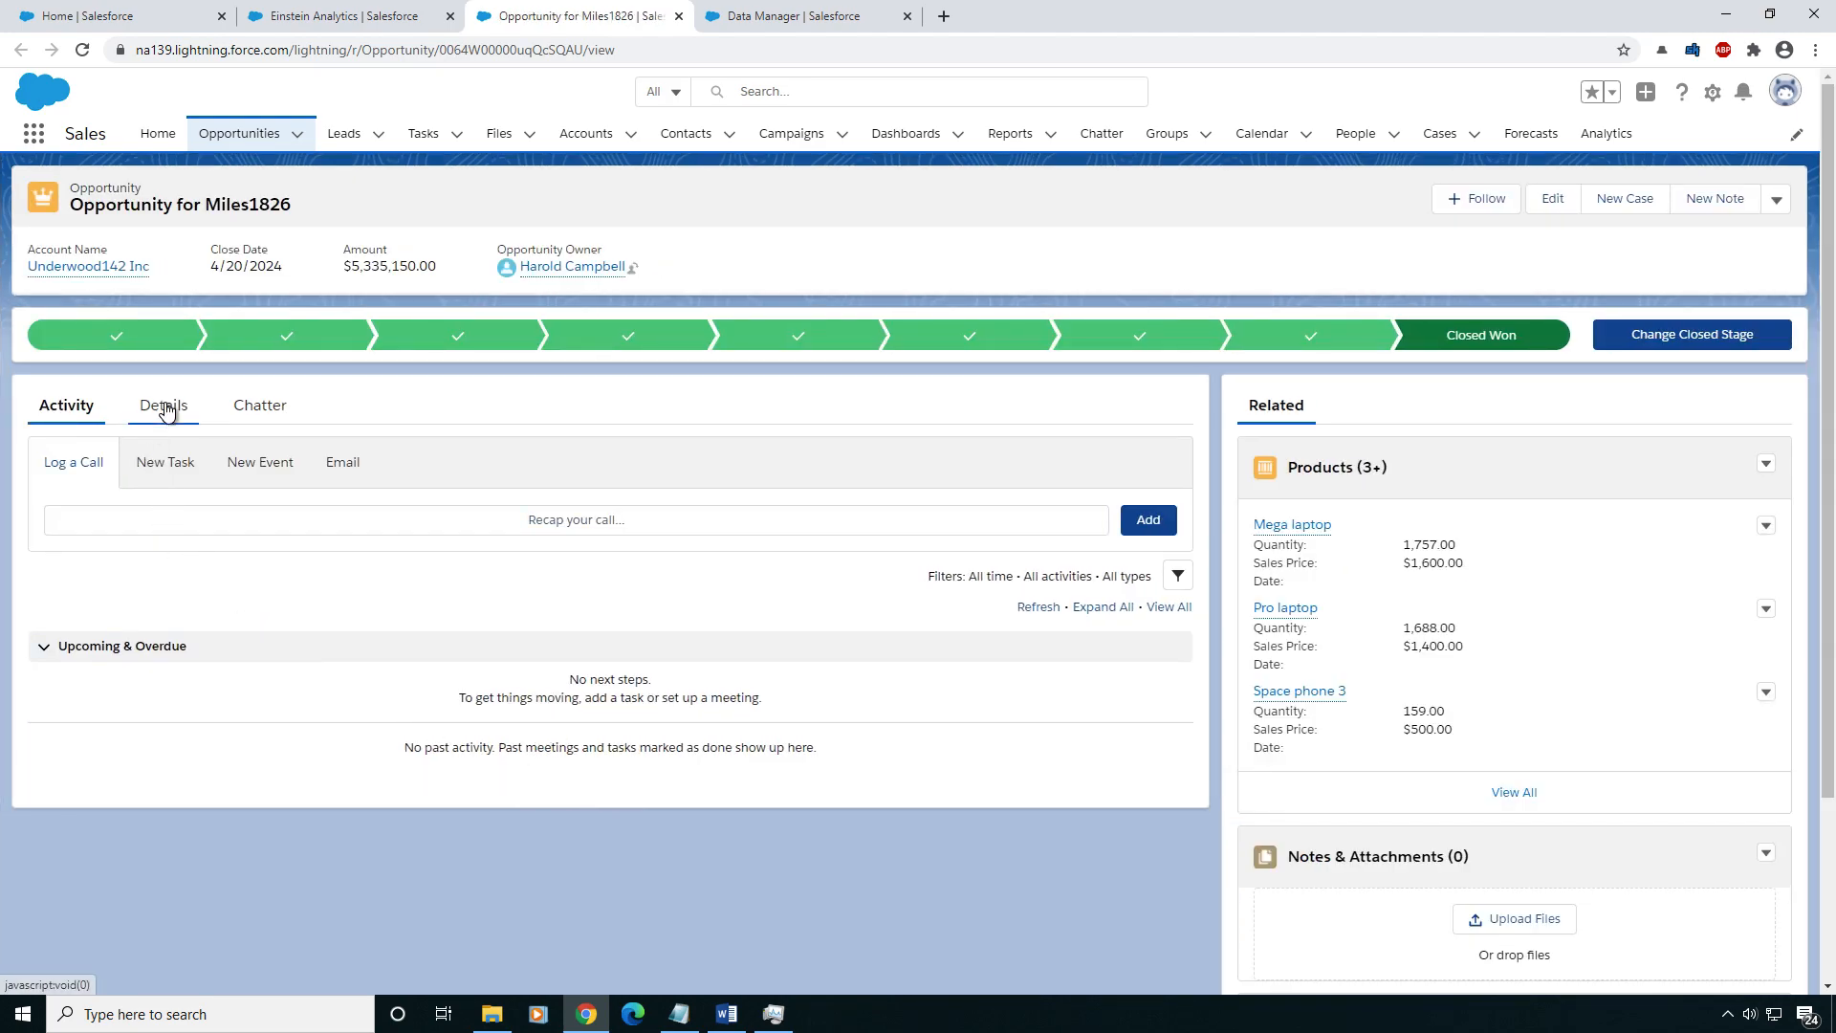
{"action": "left_click", "coordinate": [188, 423]}
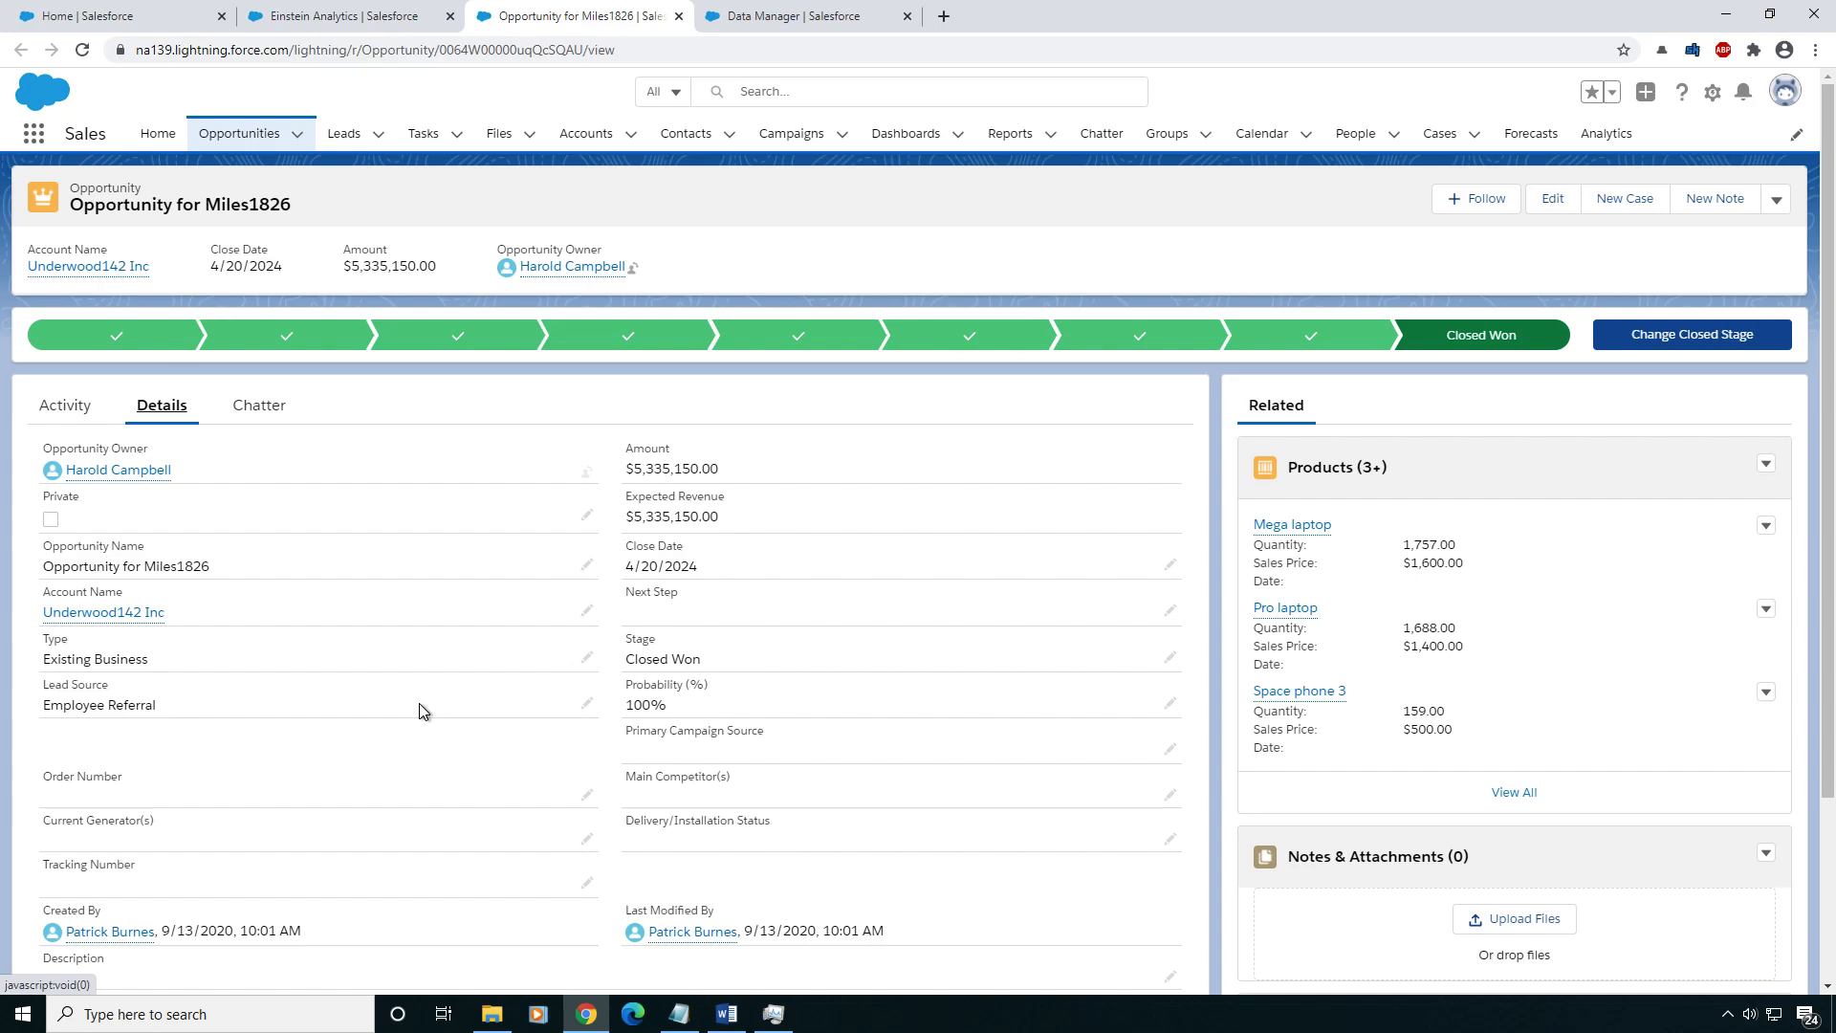
{"action": "mouse_move", "coordinate": [116, 482]}
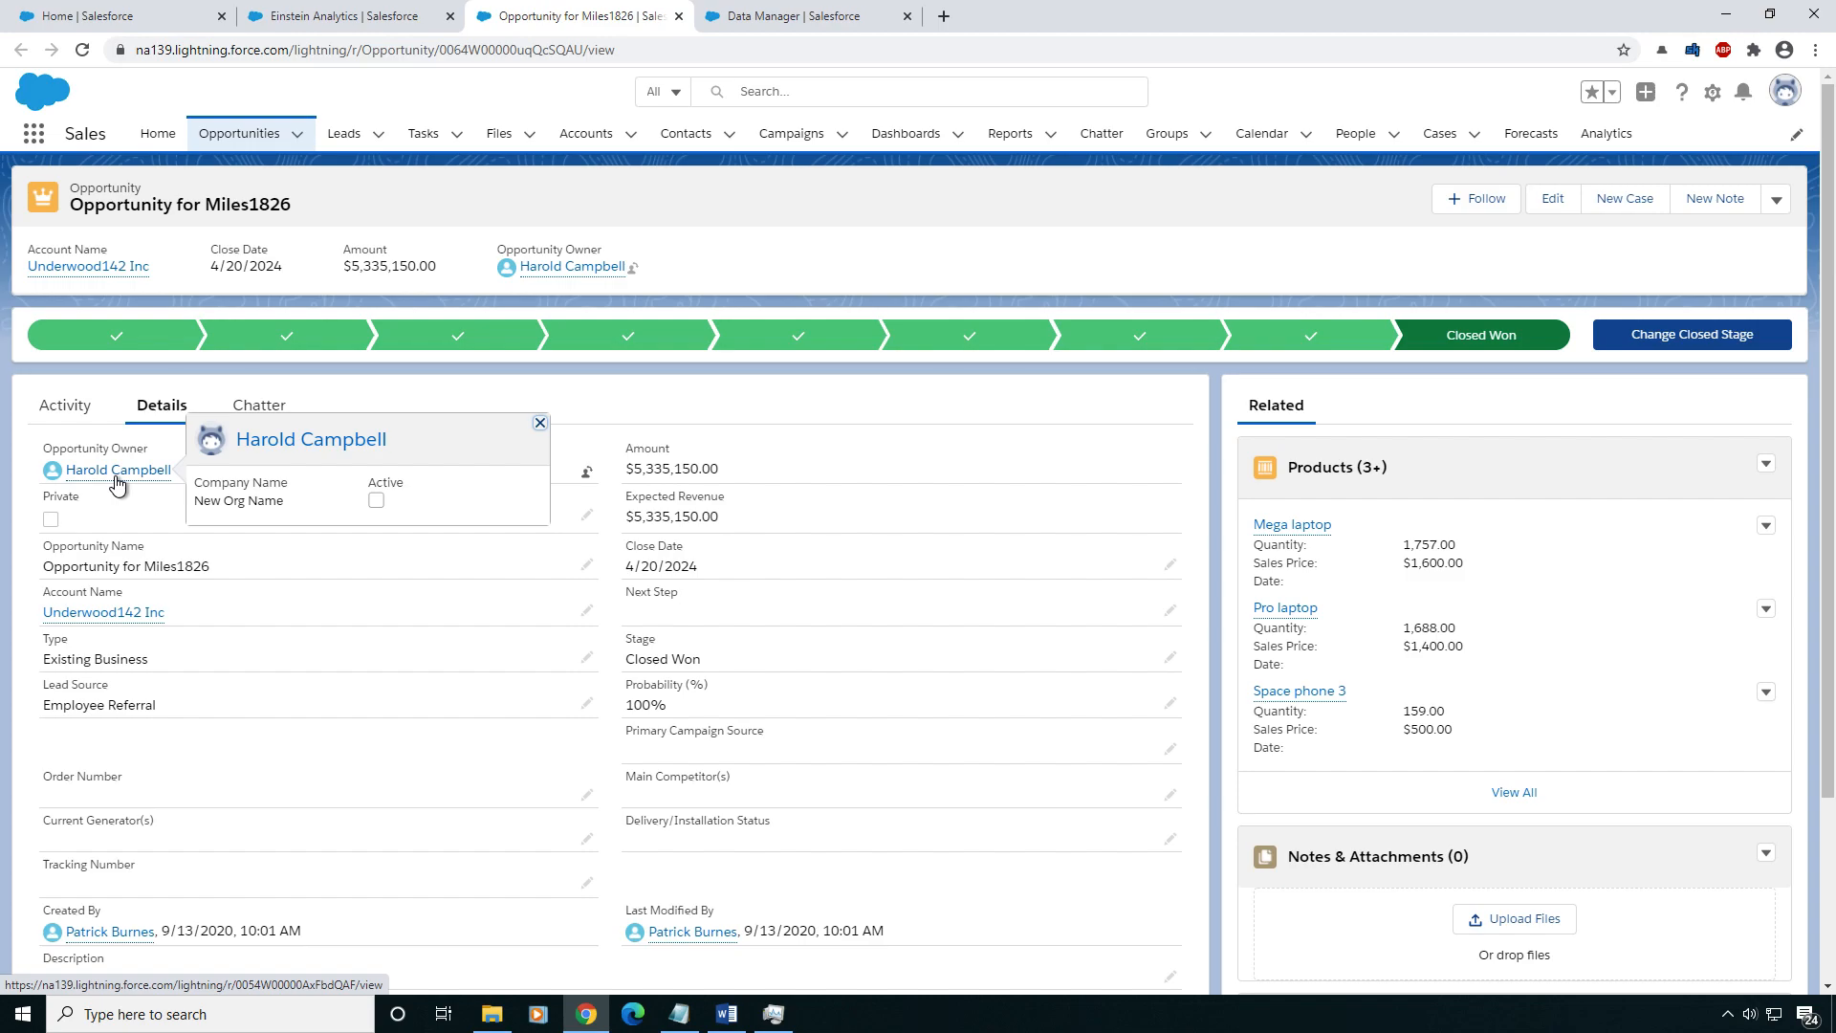
{"action": "mouse_move", "coordinate": [122, 626]}
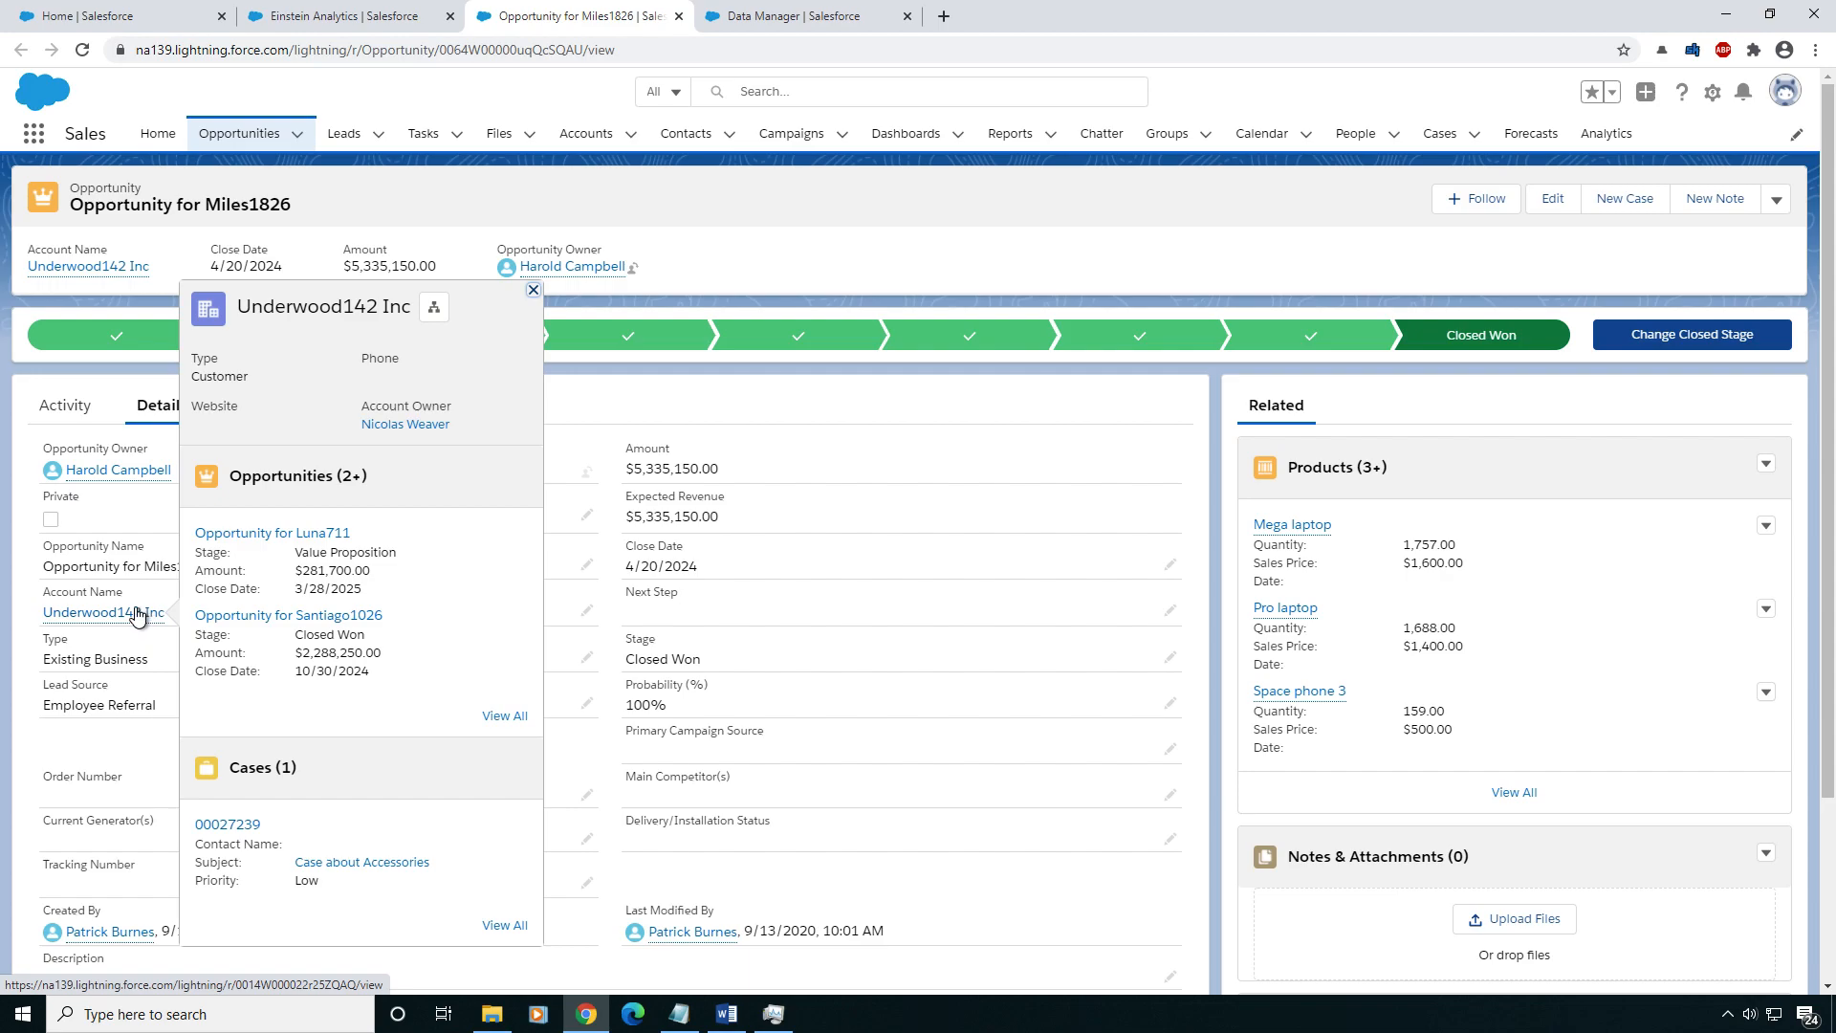
- In Data Manager, add an sfdcDigest node named sfdcDigest_Opportunities with Opportunity as its source object
{"action": "left_click", "coordinate": [799, 16]}
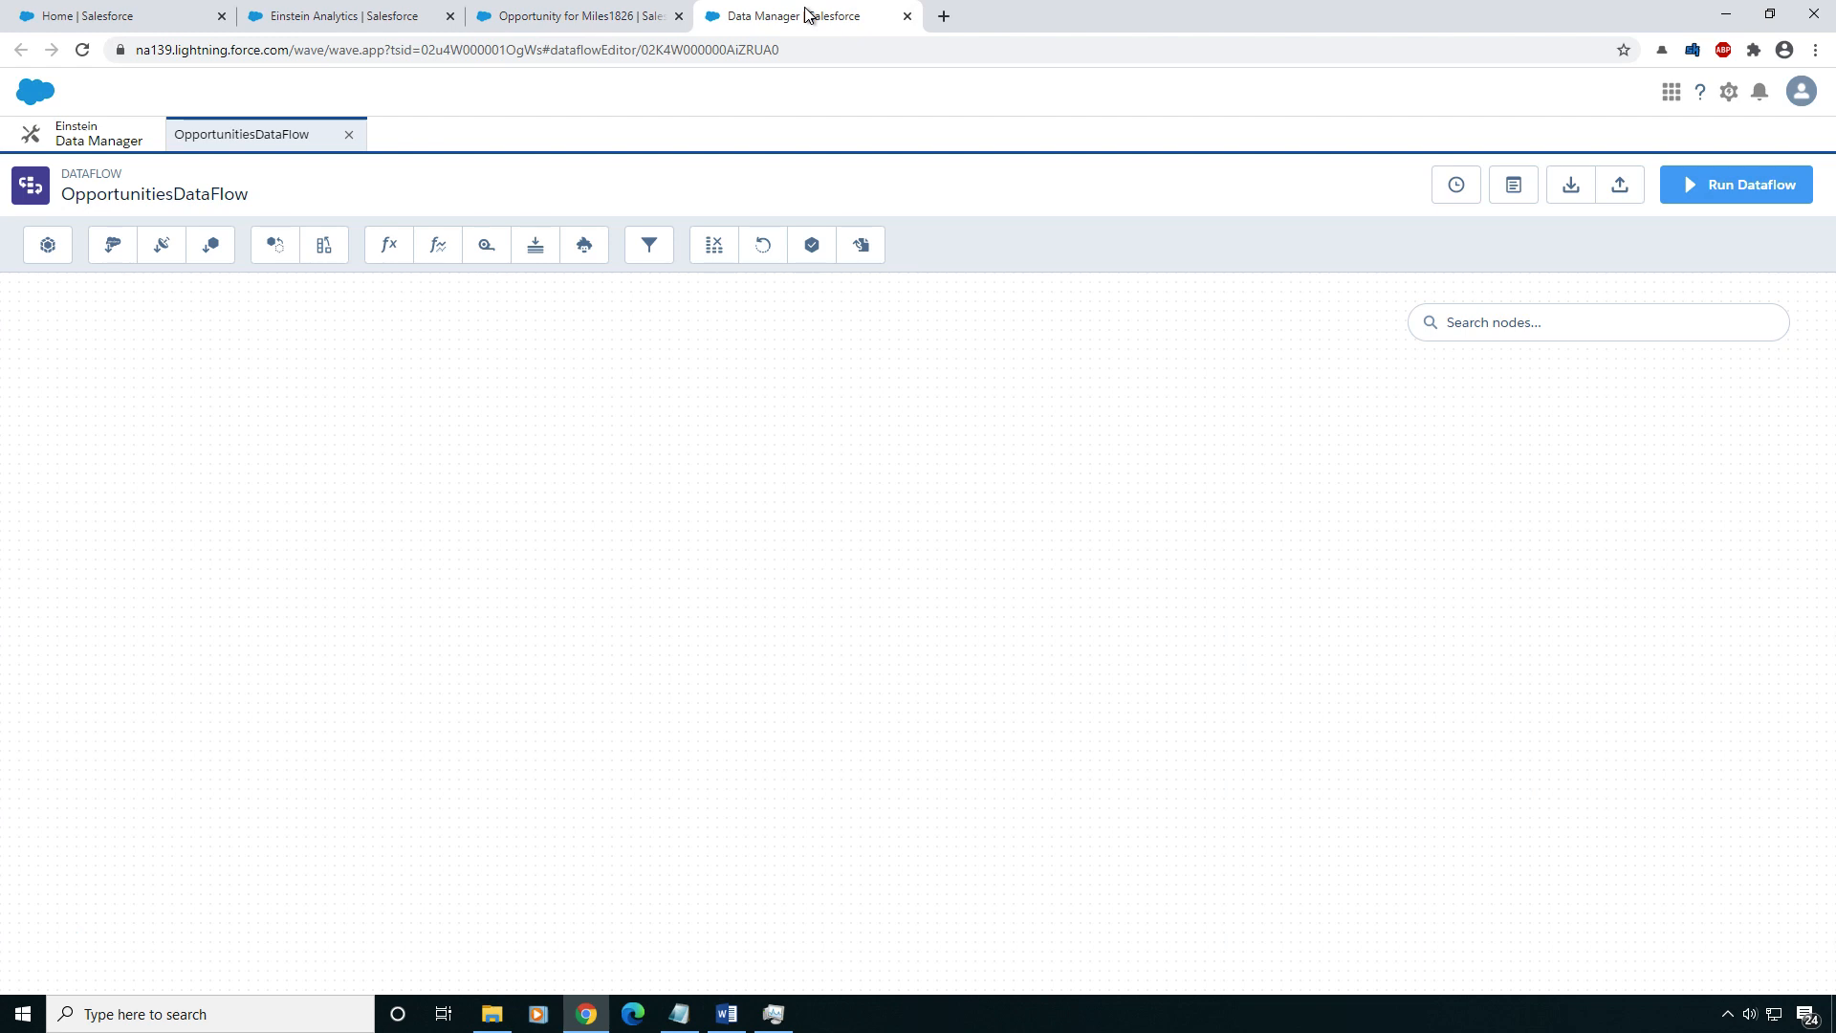
{"action": "left_click", "coordinate": [114, 250]}
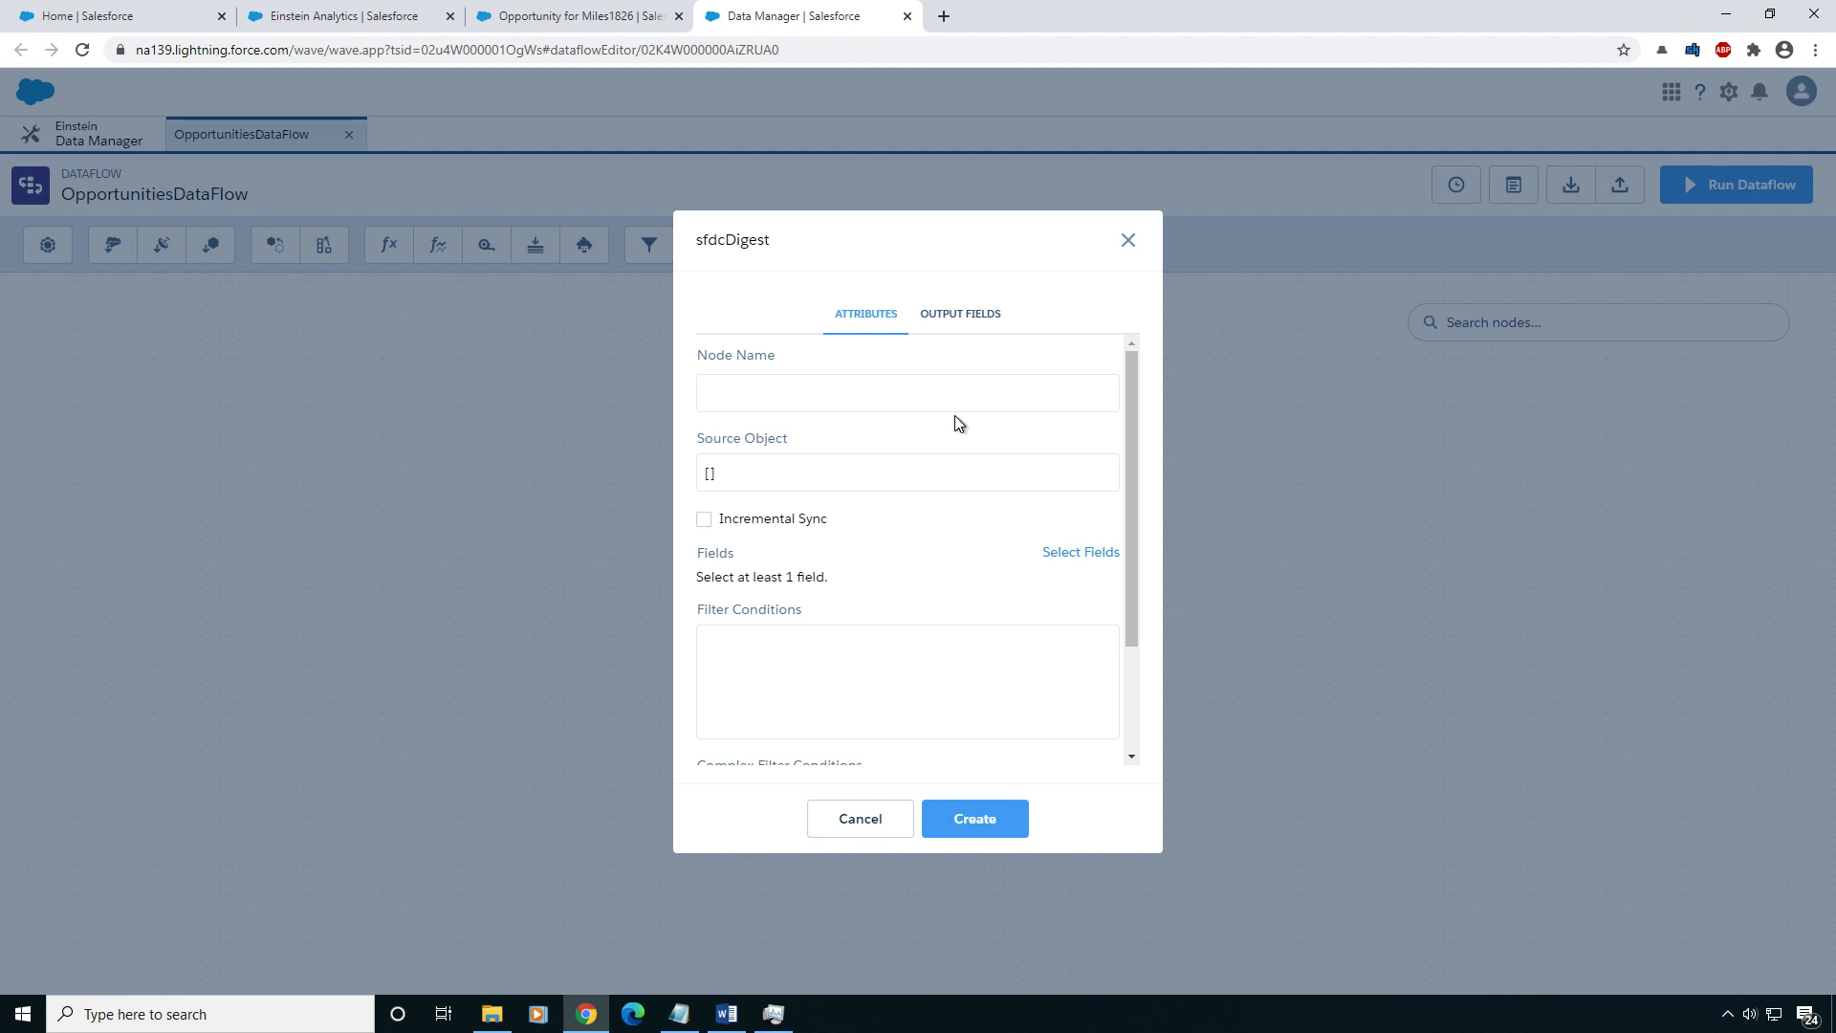
{"action": "type", "text": "sfdcDigest_Opportunities"}
{"action": "left_click", "coordinate": [984, 493]}
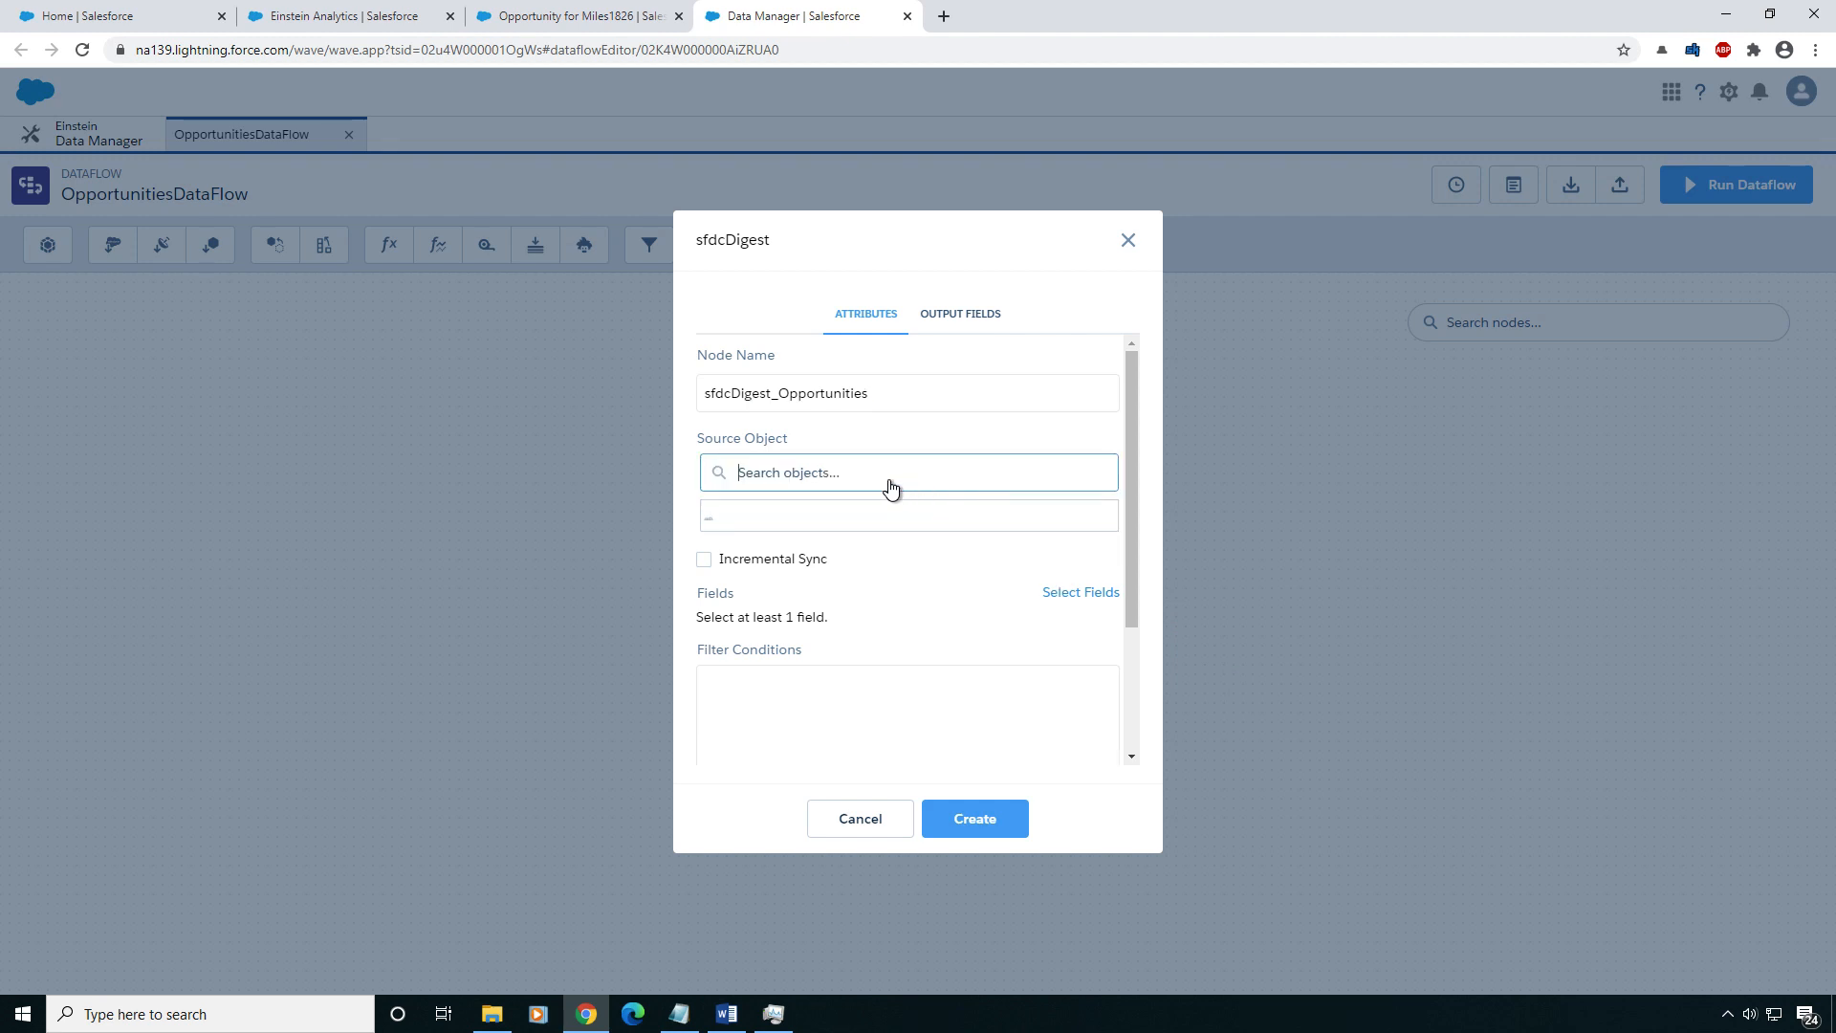
{"action": "left_click", "coordinate": [797, 479]}
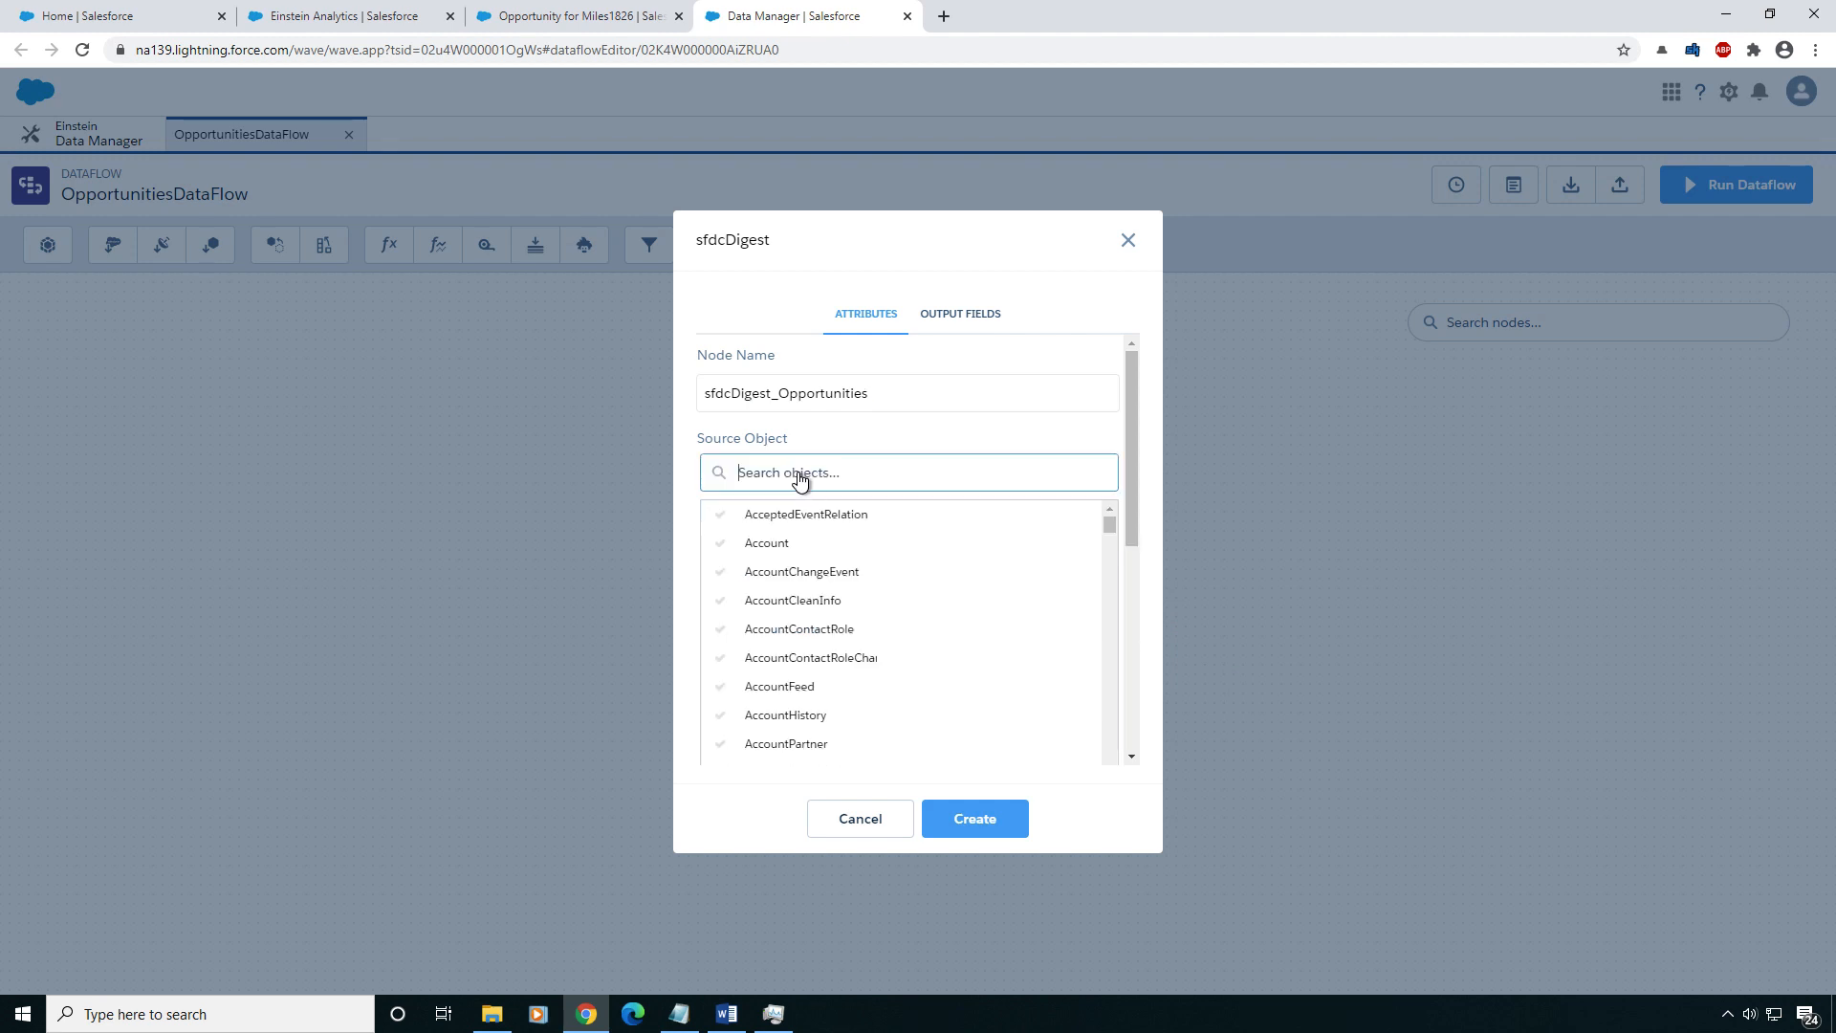
{"action": "type", "text": "opp"}
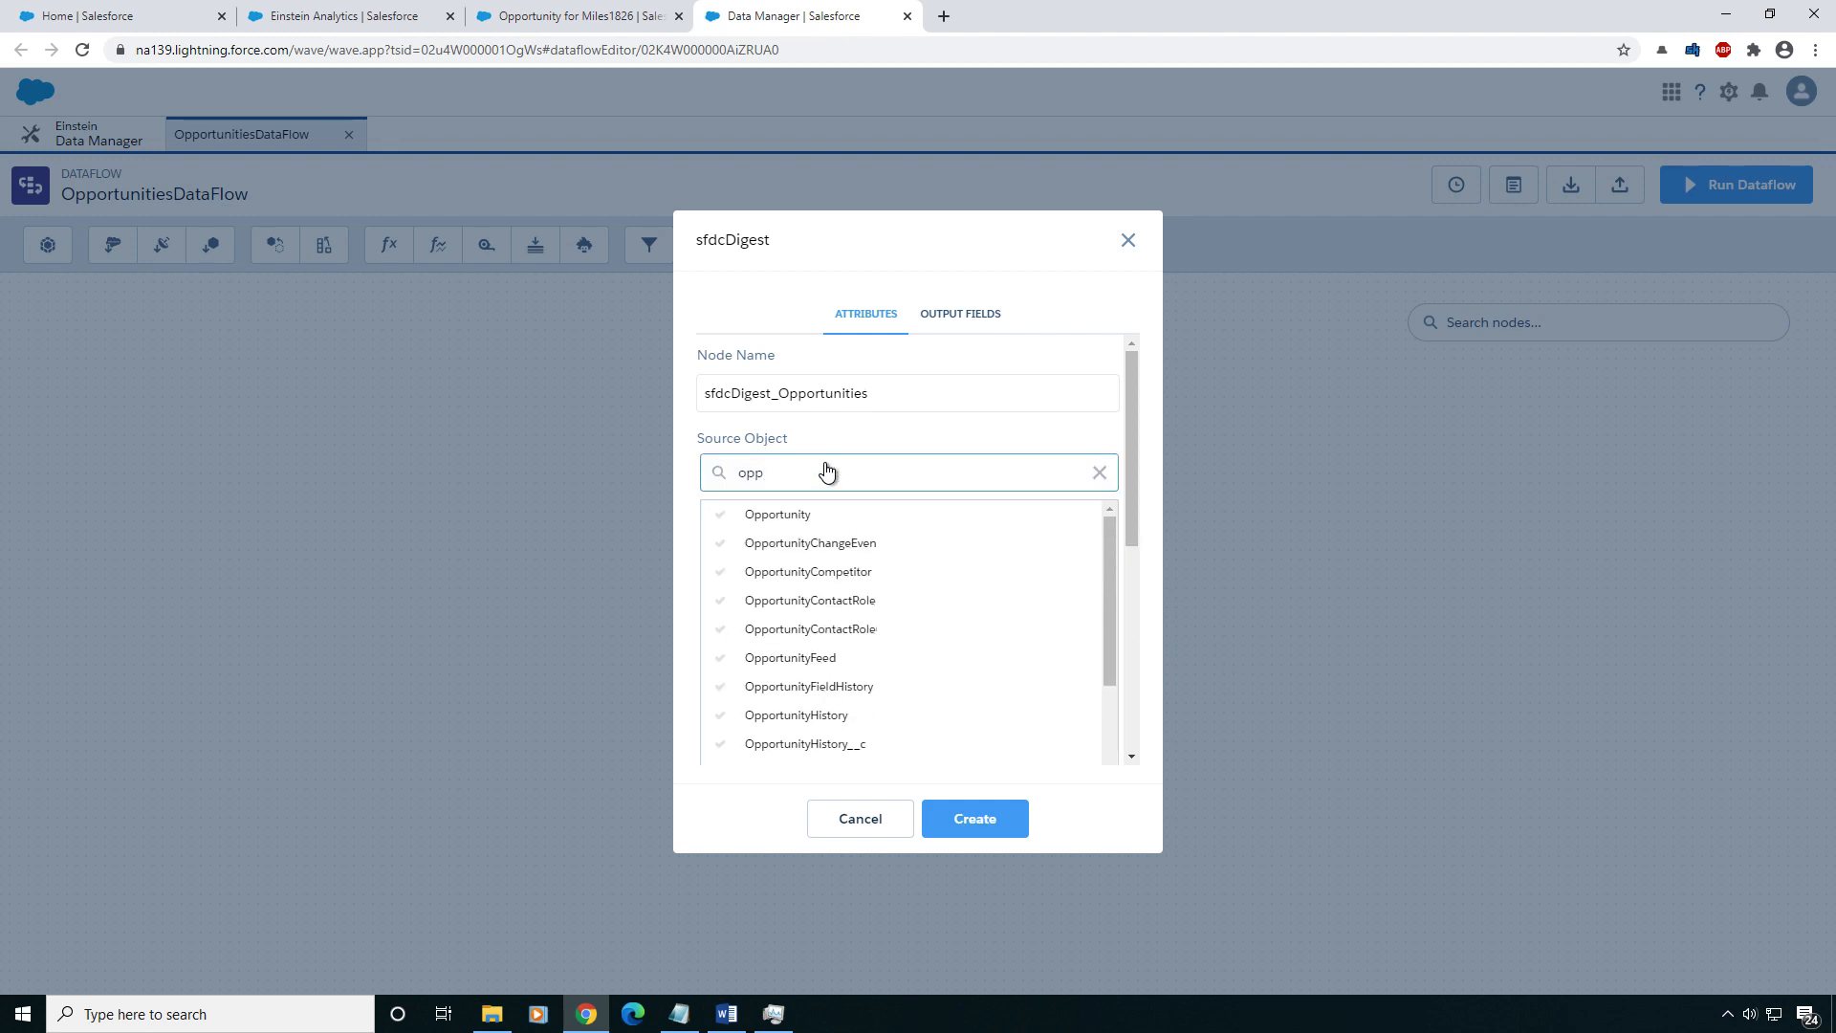
{"action": "left_click", "coordinate": [808, 516]}
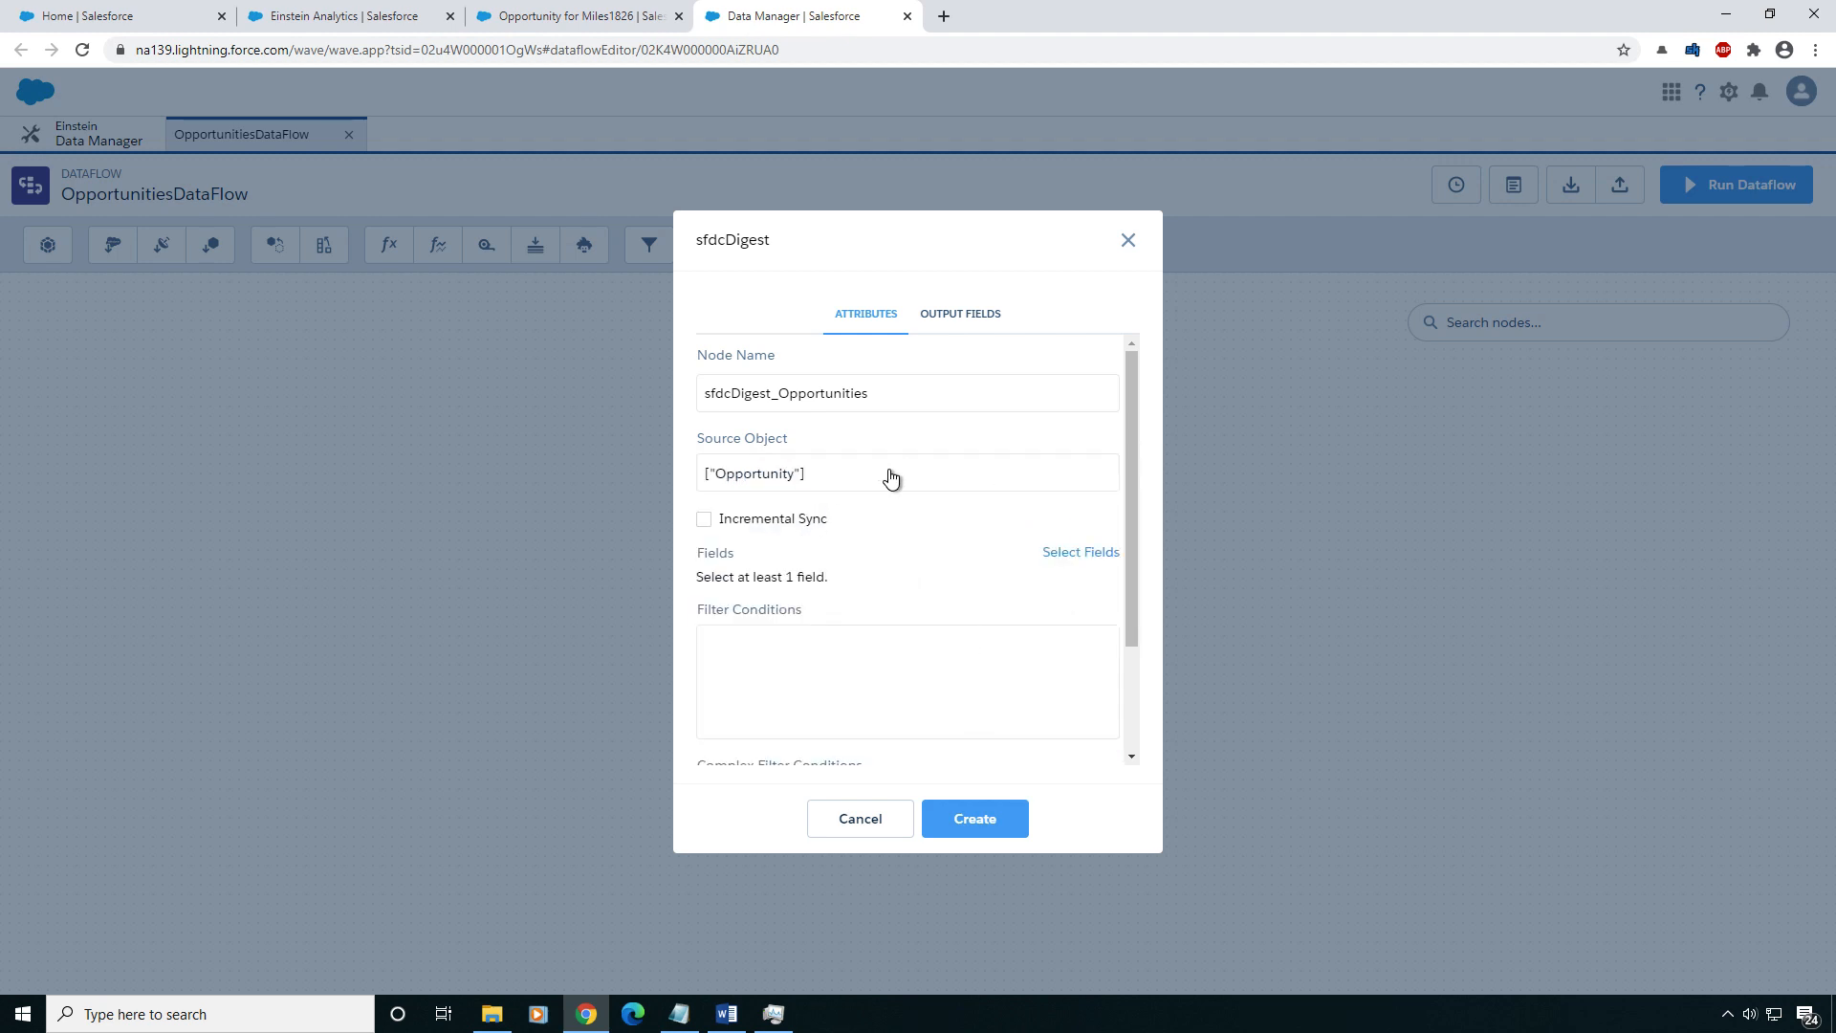
- Select the AccountId, Amount, CloseDate and ExpectedRevenue fields for the sfdcDigest_Opportunities node
{"action": "left_click", "coordinate": [1075, 556]}
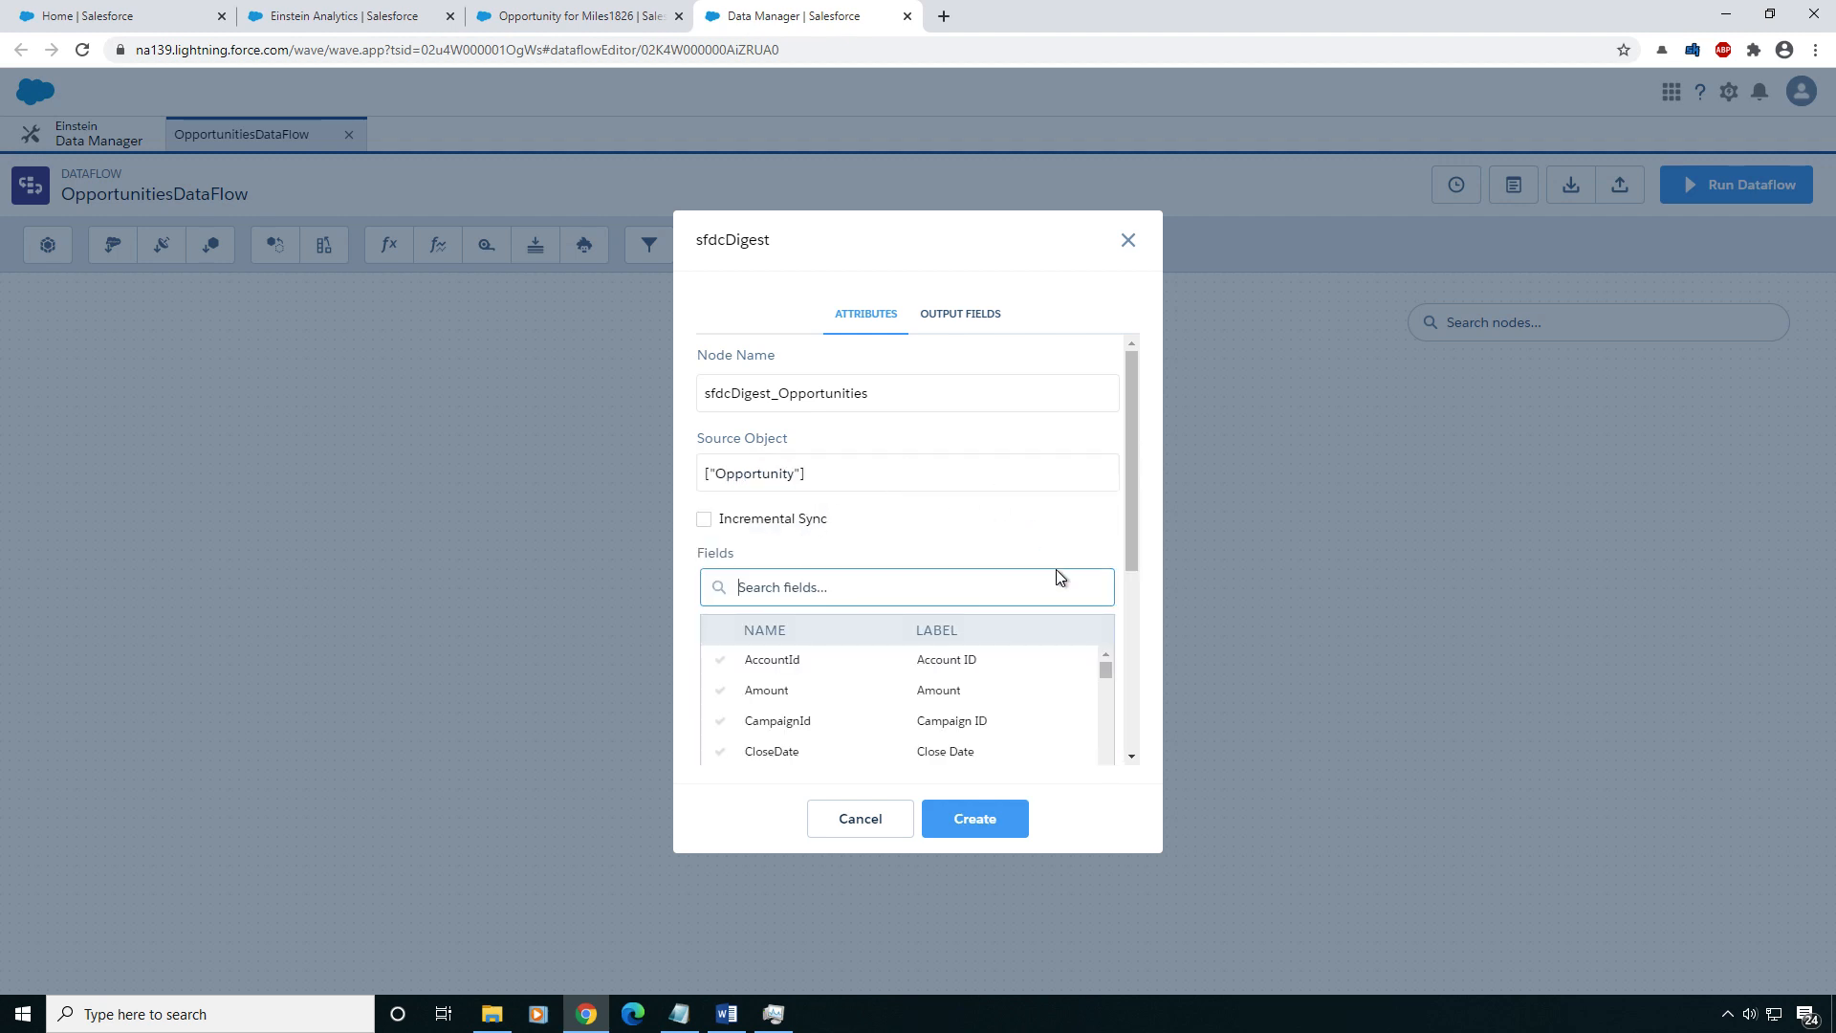
{"action": "left_click", "coordinate": [790, 662]}
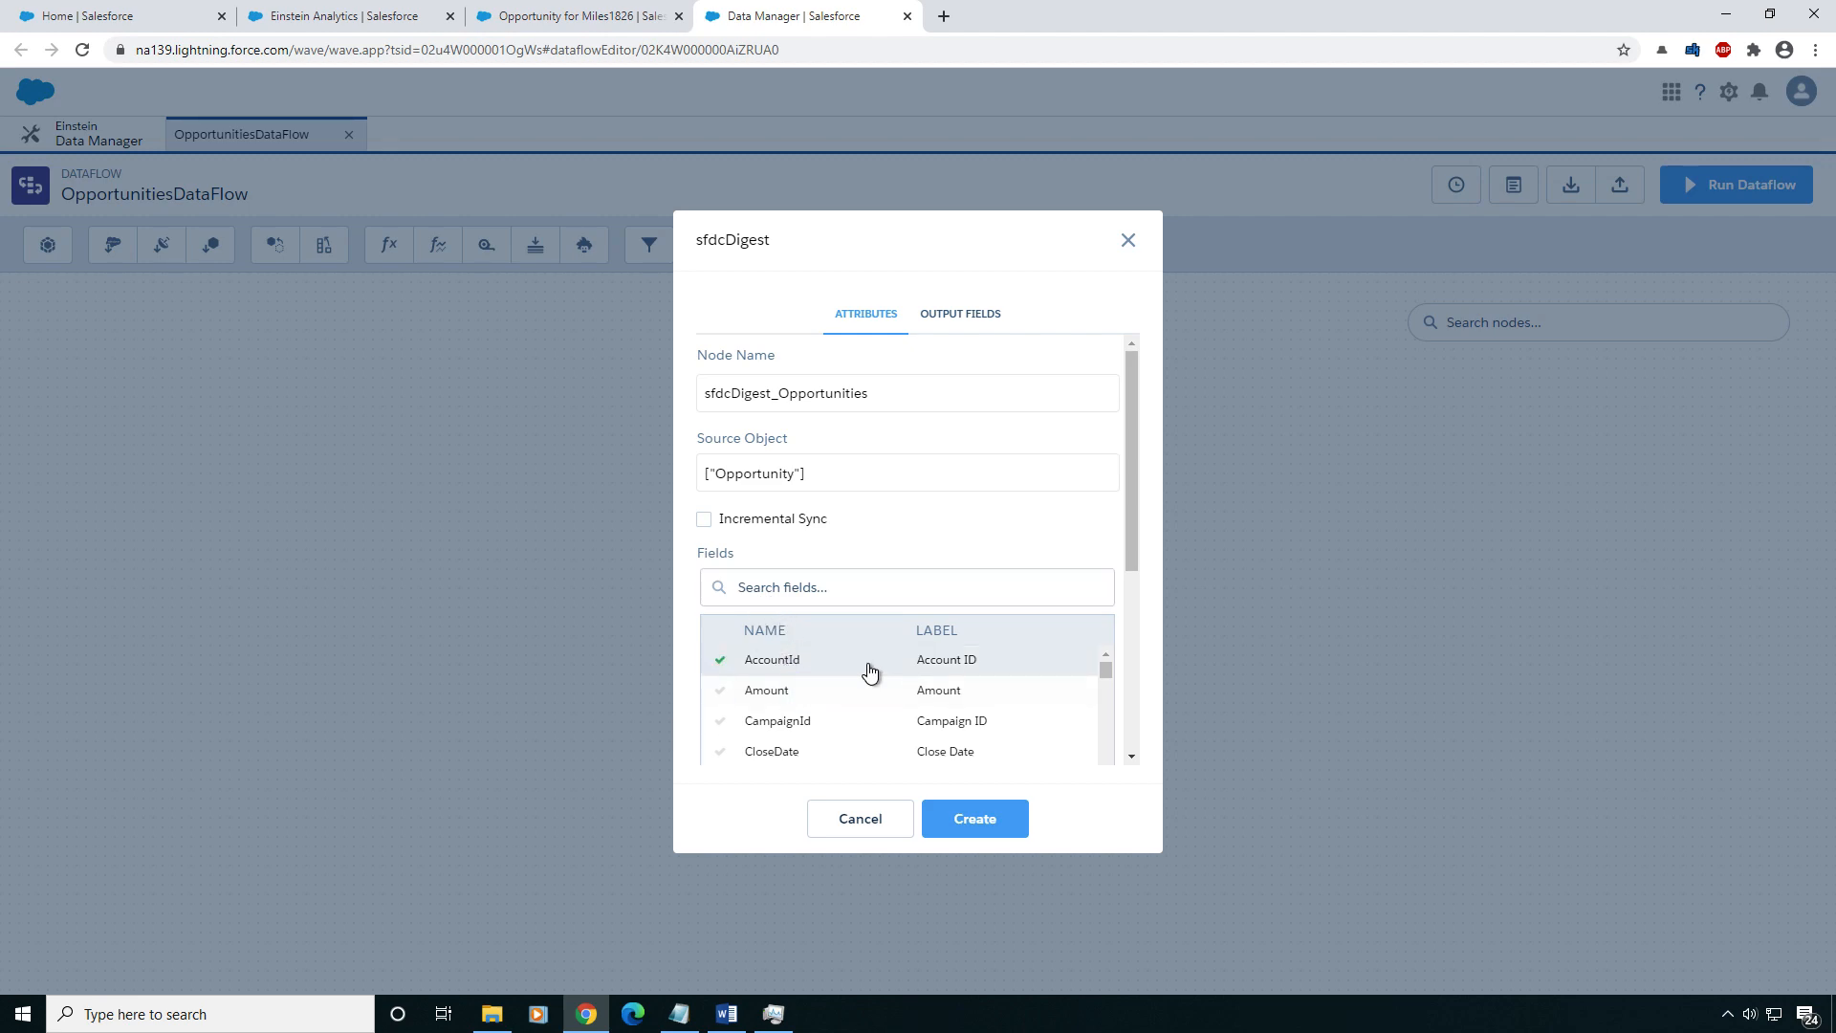
{"action": "left_click", "coordinate": [831, 690]}
{"action": "scroll", "coordinate": [833, 691], "scroll_direction": "down", "scroll_amount": 1}
{"action": "left_click", "coordinate": [799, 661]}
{"action": "scroll", "coordinate": [857, 717], "scroll_direction": "down", "scroll_amount": 1}
{"action": "scroll", "coordinate": [856, 719], "scroll_direction": "down", "scroll_amount": 1}
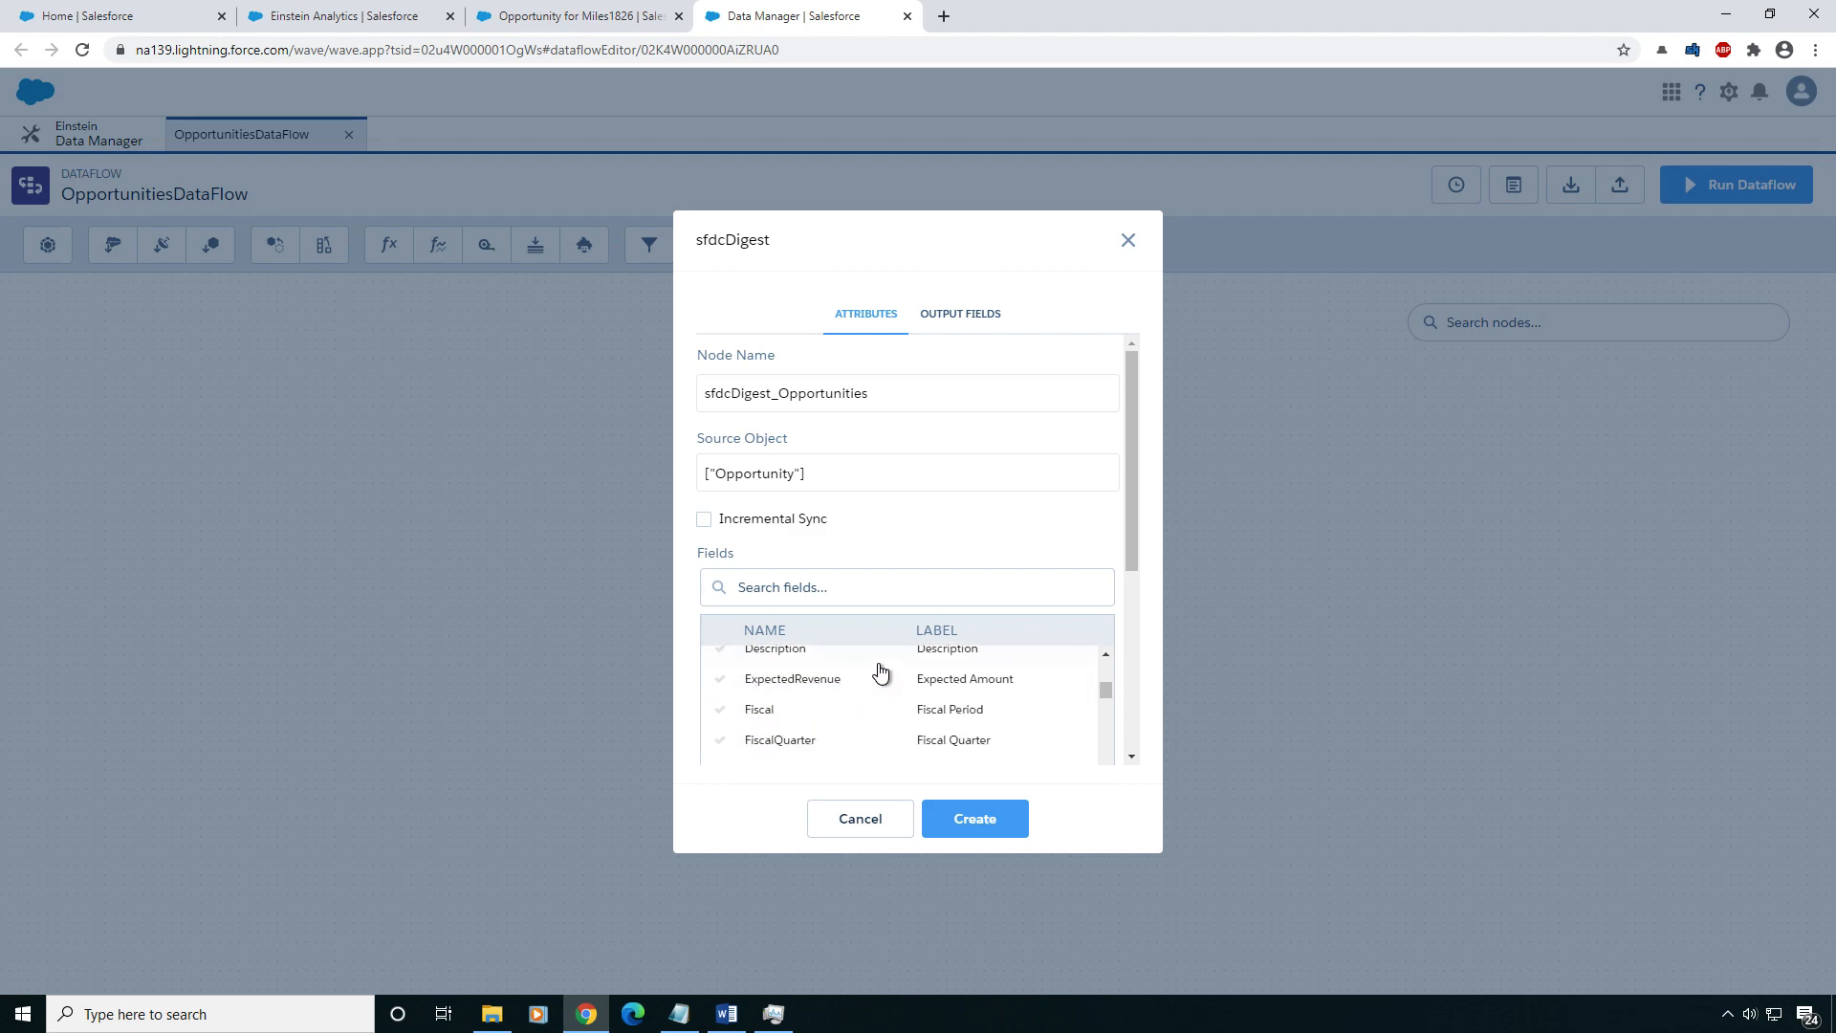
{"action": "left_click", "coordinate": [832, 689]}
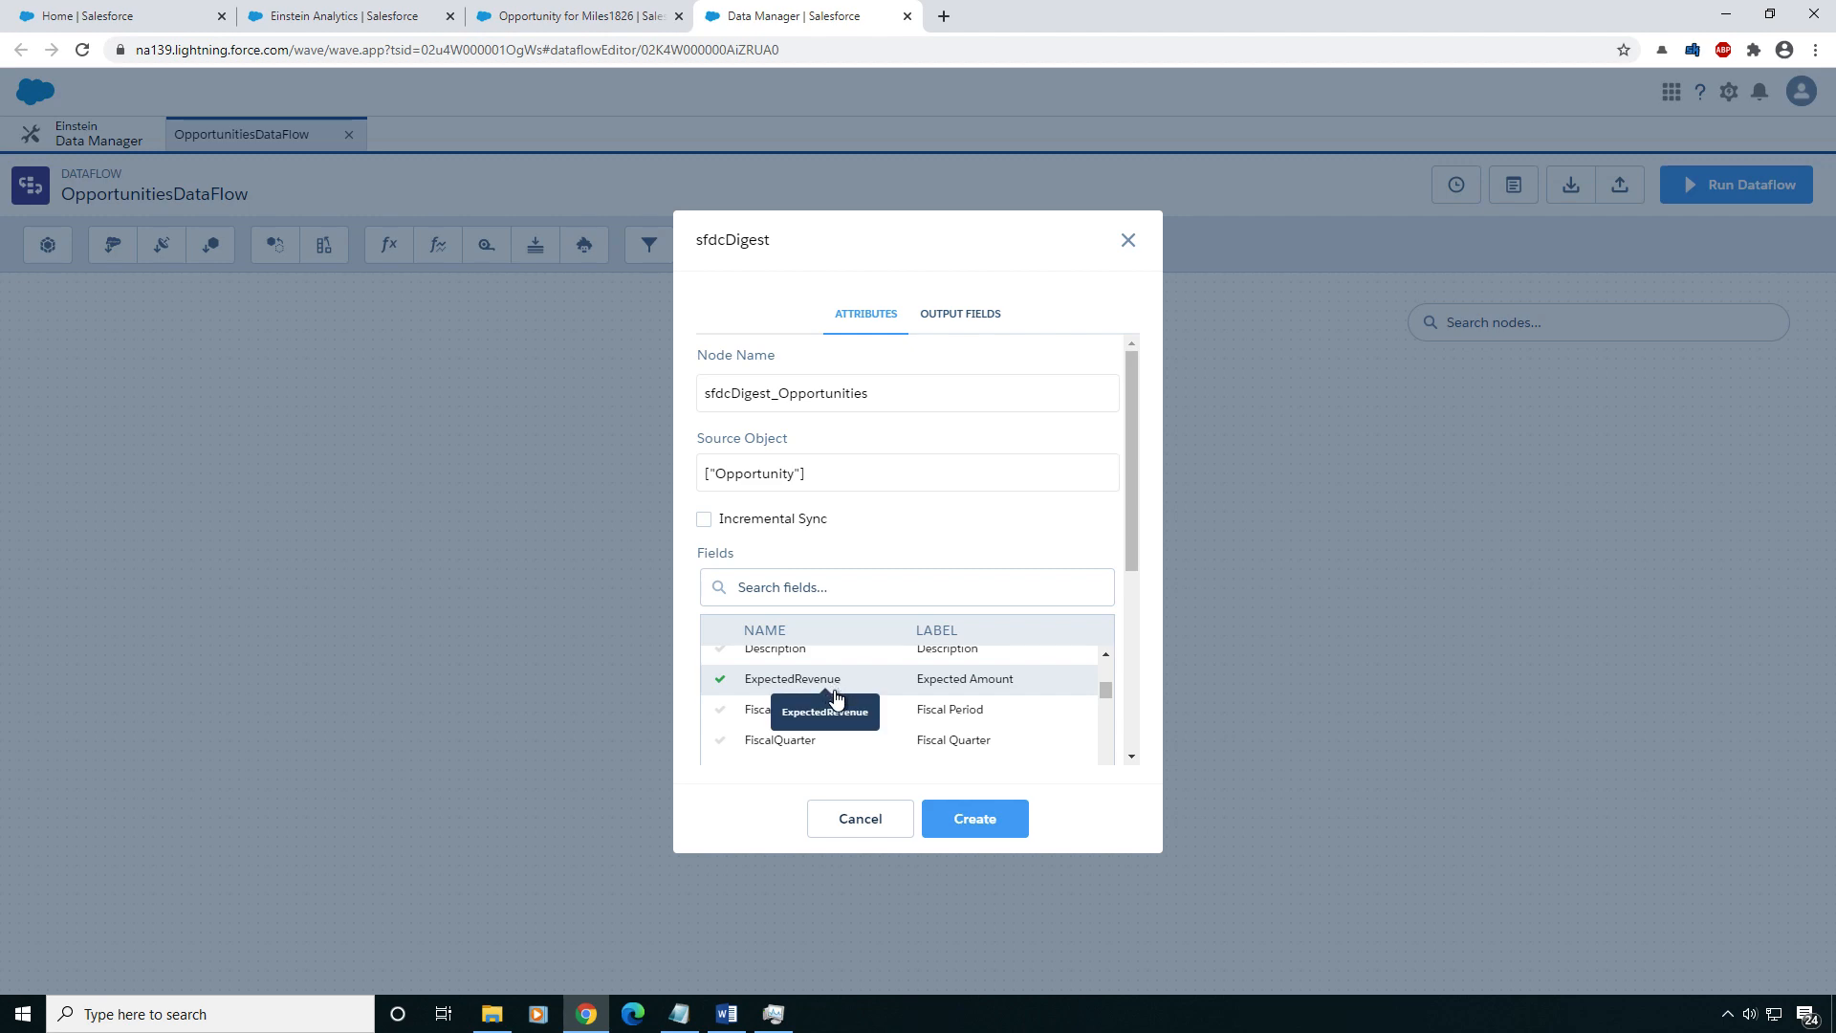
- Add the ForecastCategory and Id fields to the sfdcDigest_Opportunities field selection
{"action": "scroll", "coordinate": [860, 696], "scroll_direction": "down", "scroll_amount": 2}
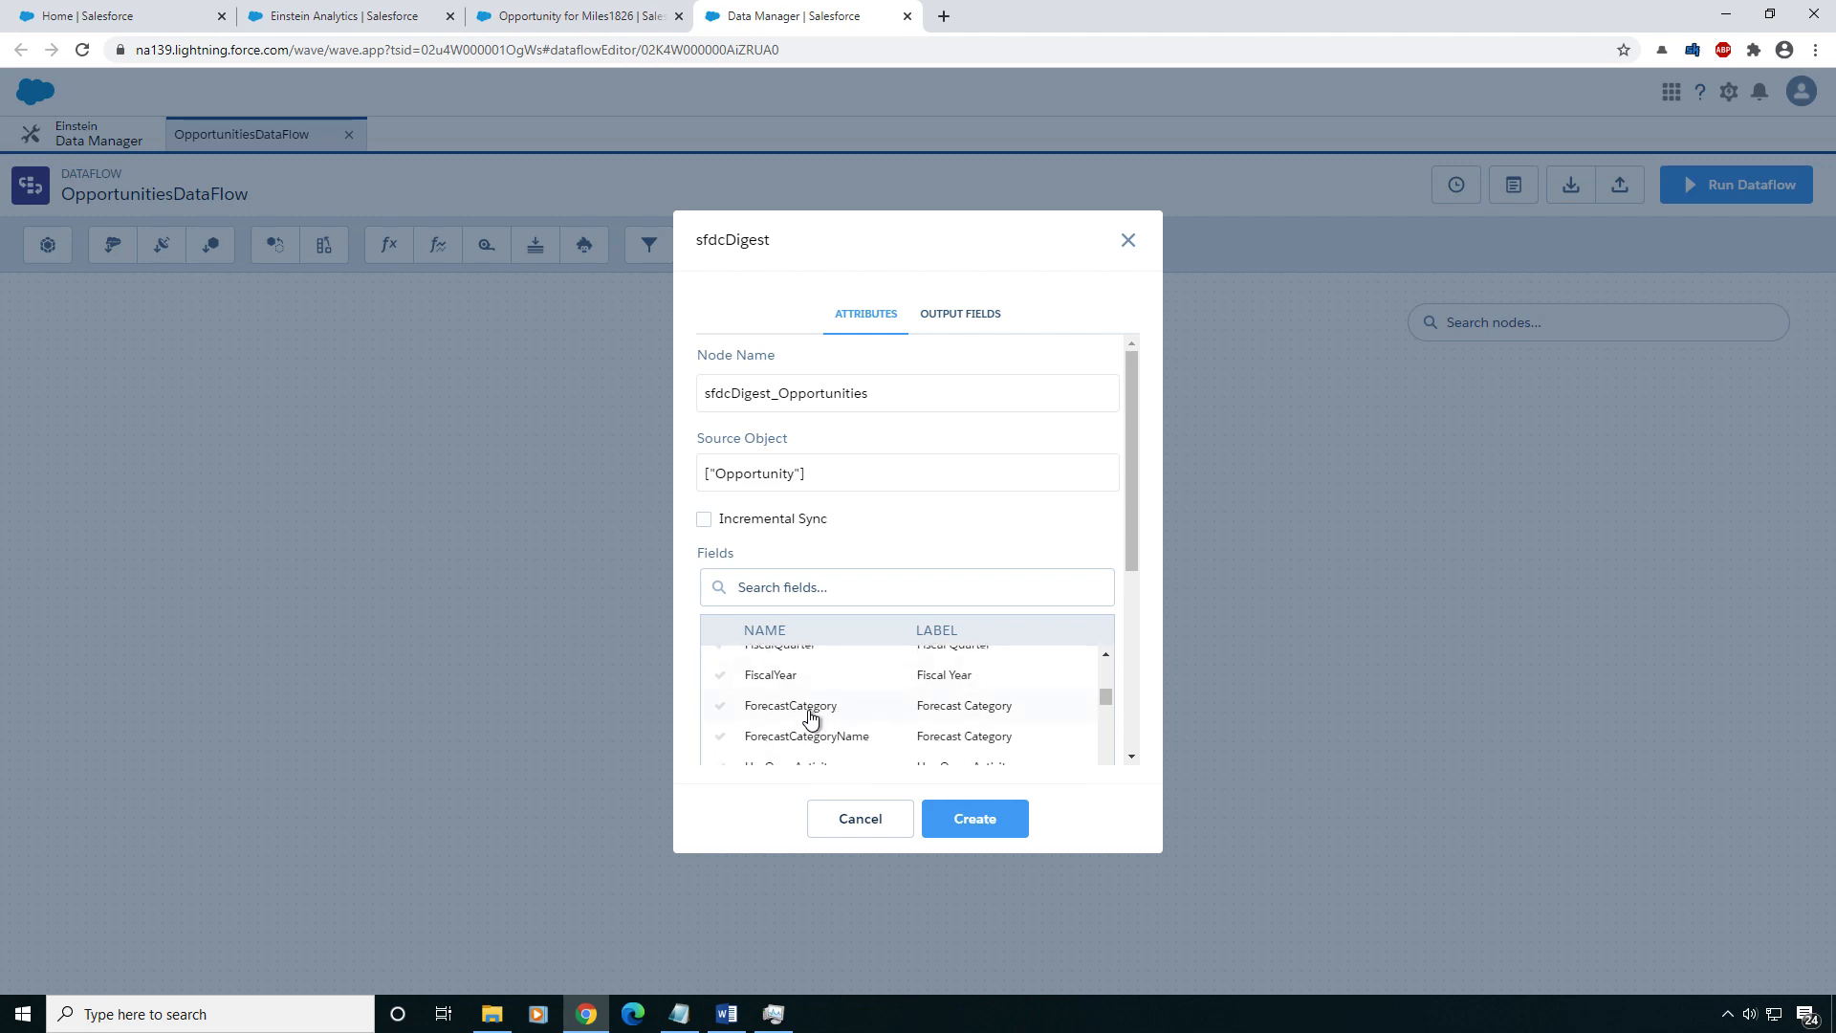
{"action": "left_click", "coordinate": [849, 707]}
{"action": "scroll", "coordinate": [854, 727], "scroll_direction": "down", "scroll_amount": 1}
{"action": "scroll", "coordinate": [854, 727], "scroll_direction": "down", "scroll_amount": 1}
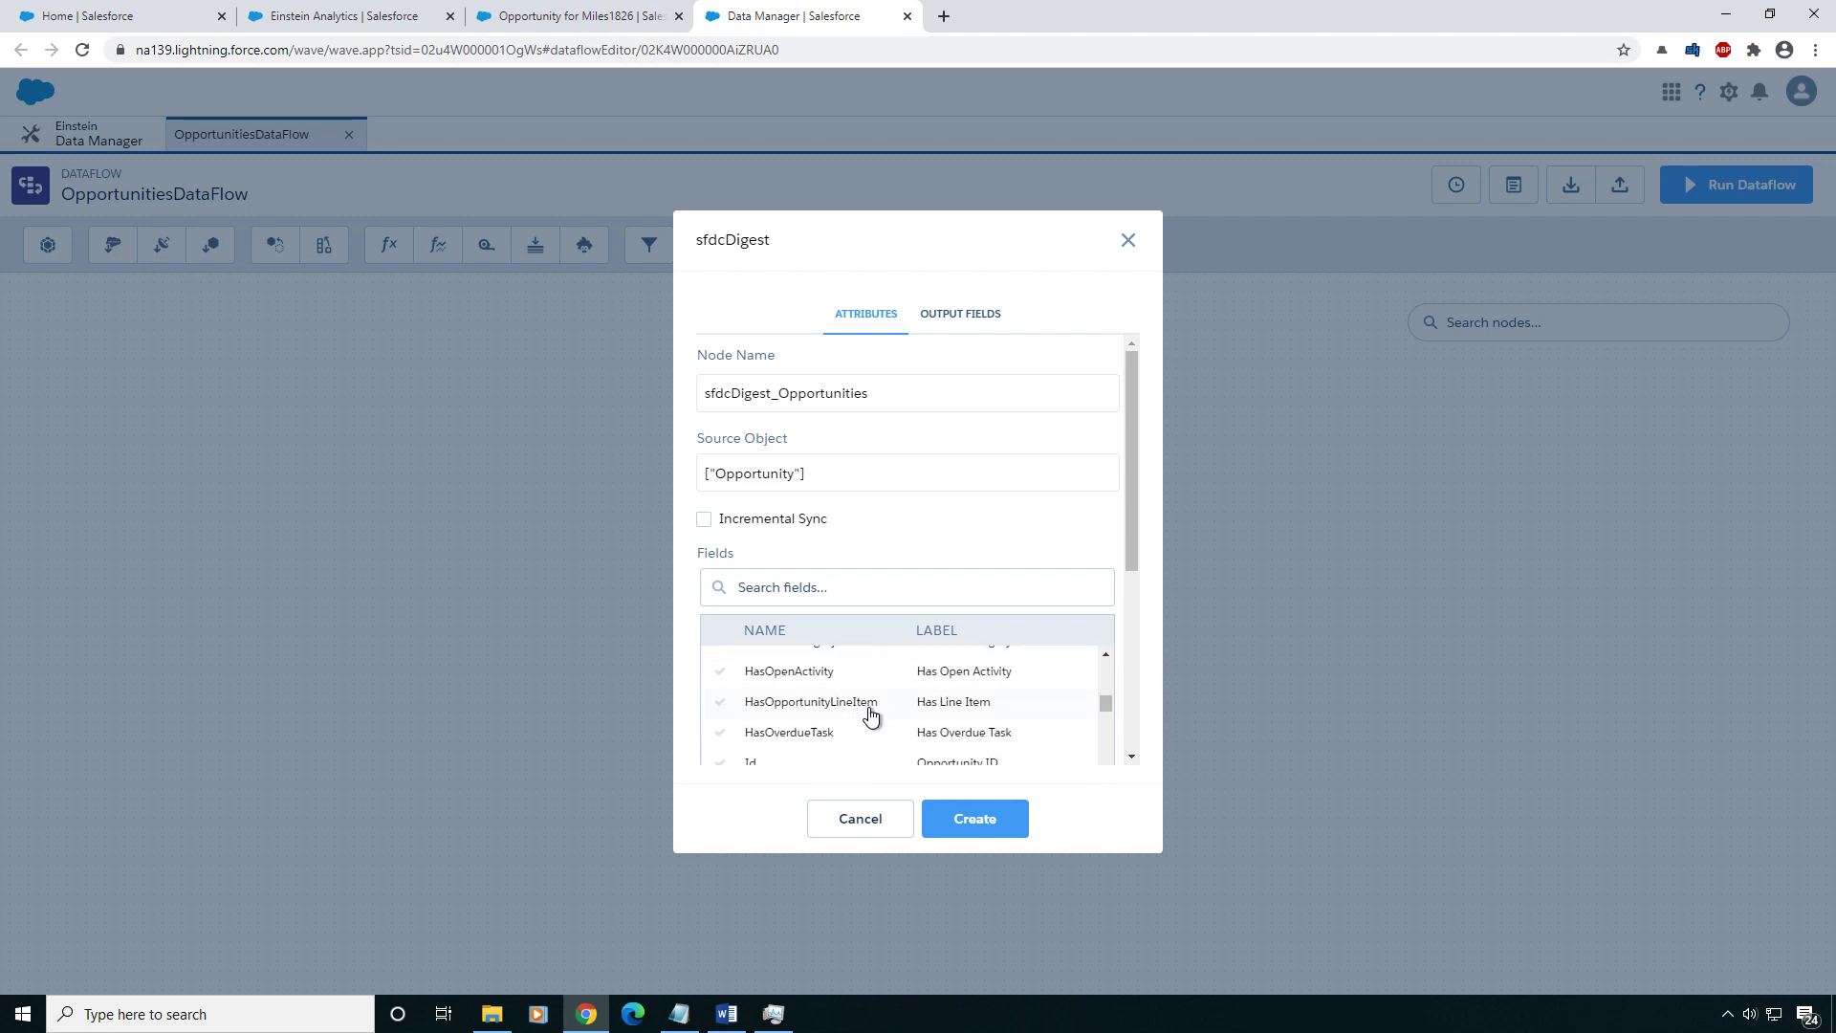
{"action": "scroll", "coordinate": [890, 700], "scroll_direction": "down", "scroll_amount": 1}
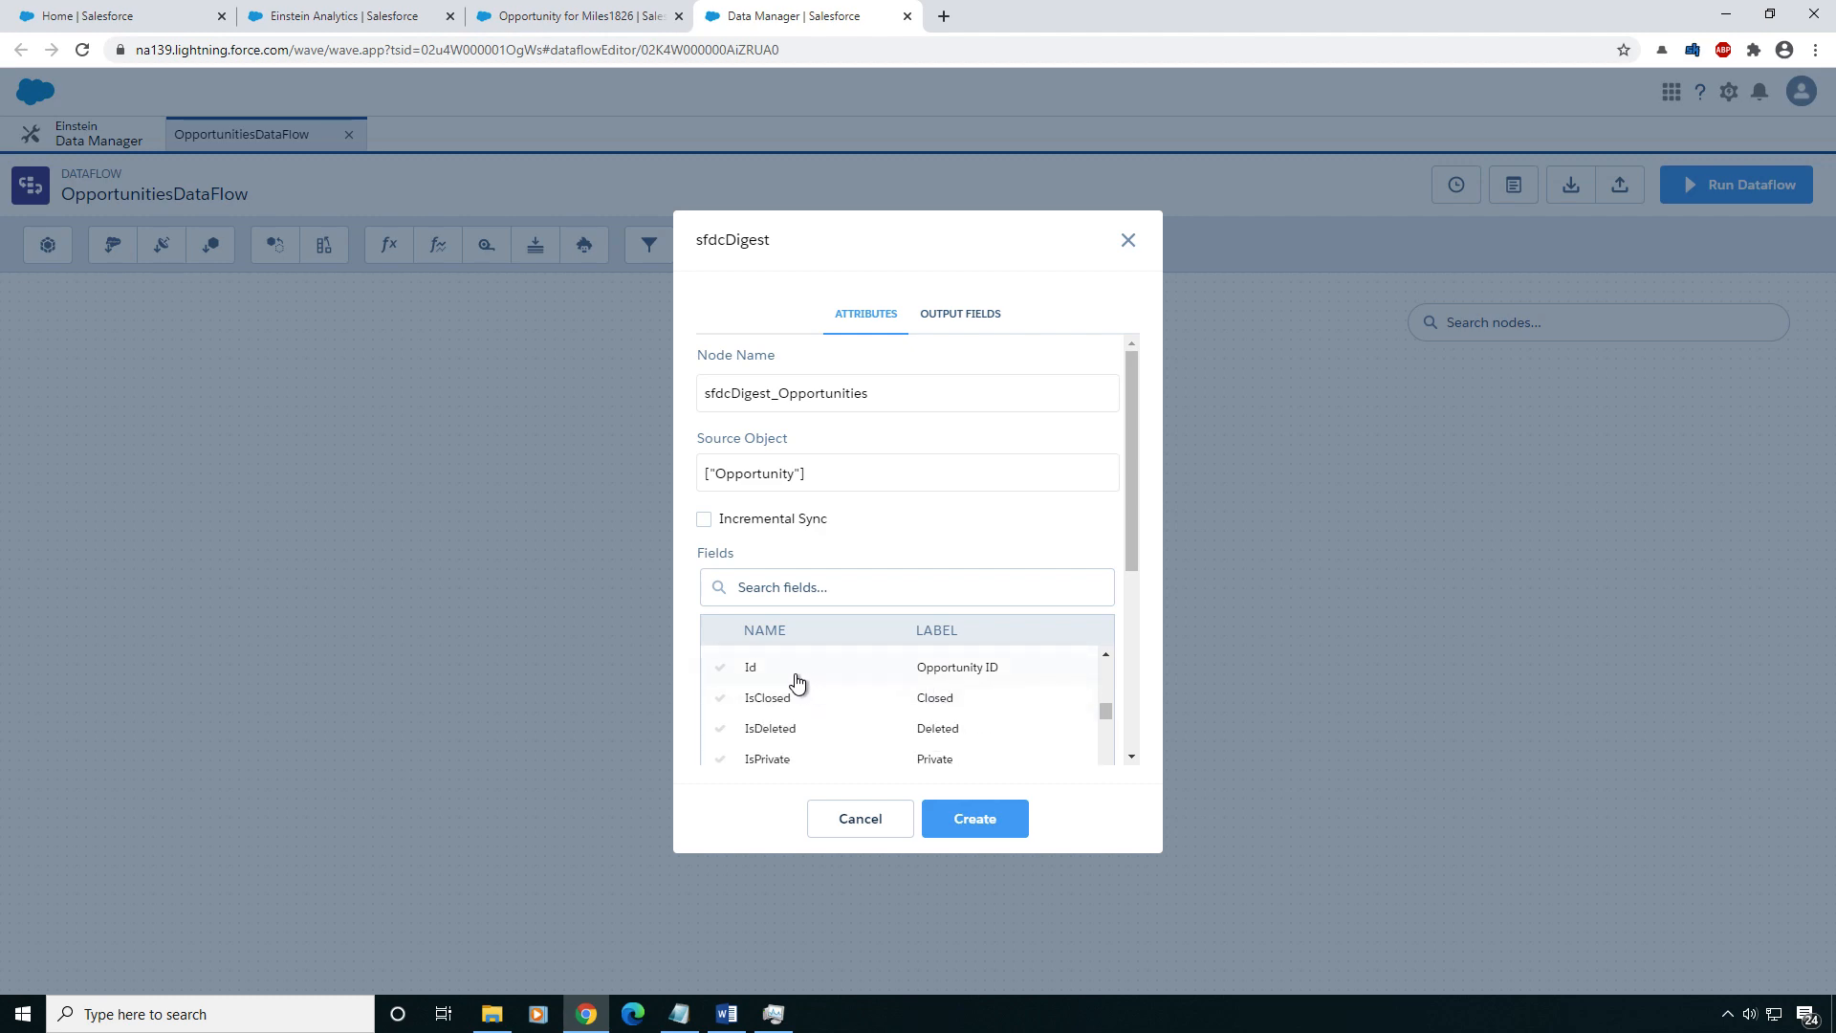
{"action": "left_click", "coordinate": [794, 675]}
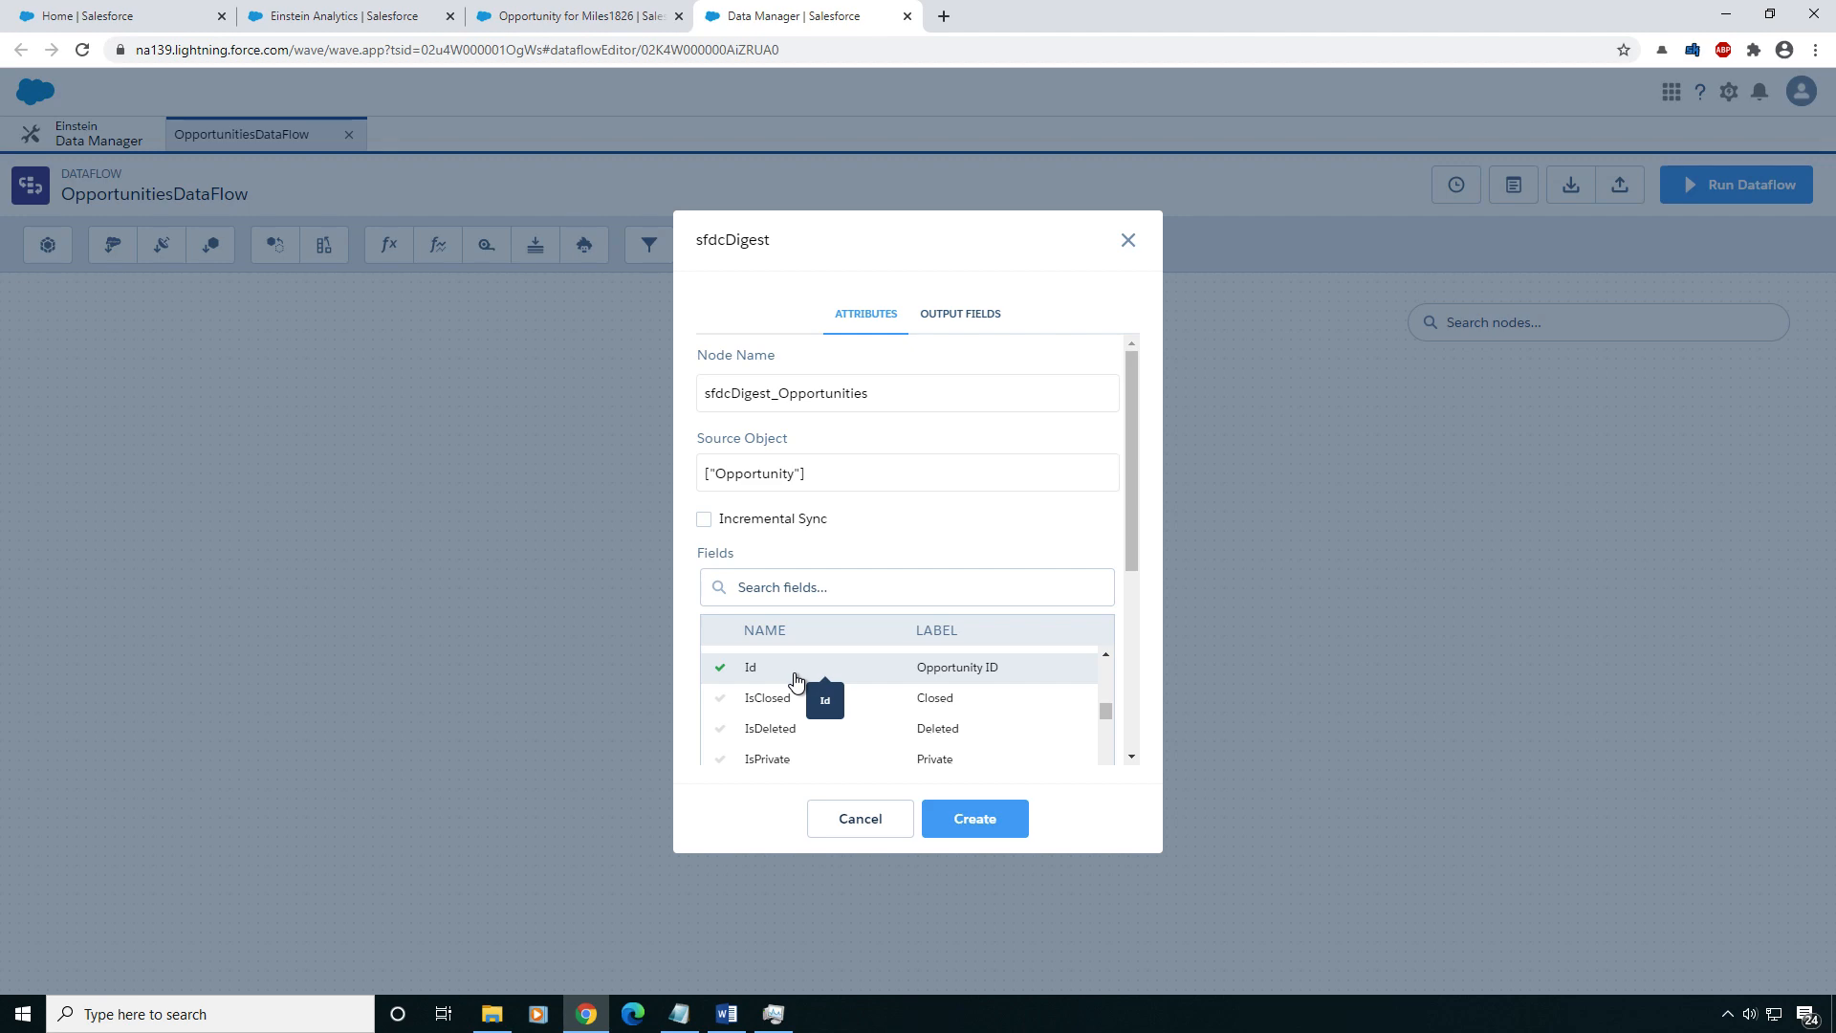
- View the Open Record action for the first opportunity on the Opportunities Home Page dashboard, and close the opened opportunity record
{"action": "left_click", "coordinate": [388, 19]}
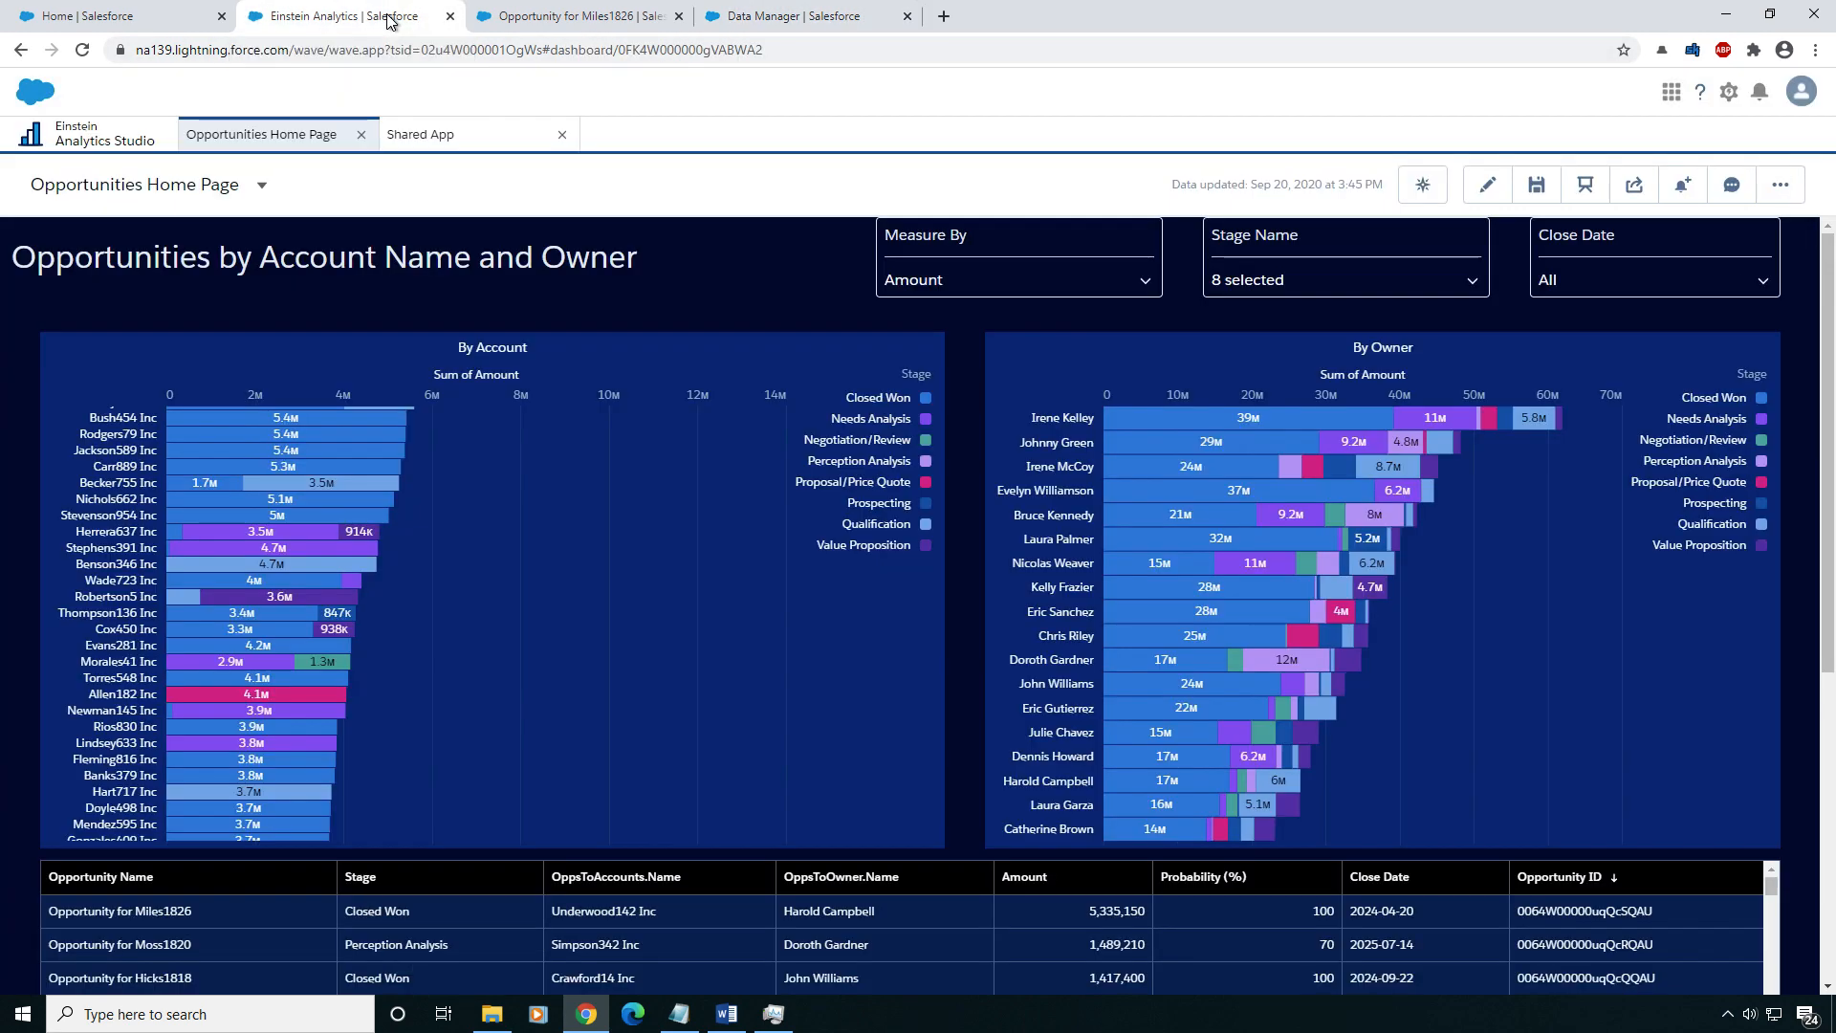
{"action": "scroll", "coordinate": [380, 804], "scroll_direction": "down", "scroll_amount": 2}
{"action": "left_click", "coordinate": [321, 915]}
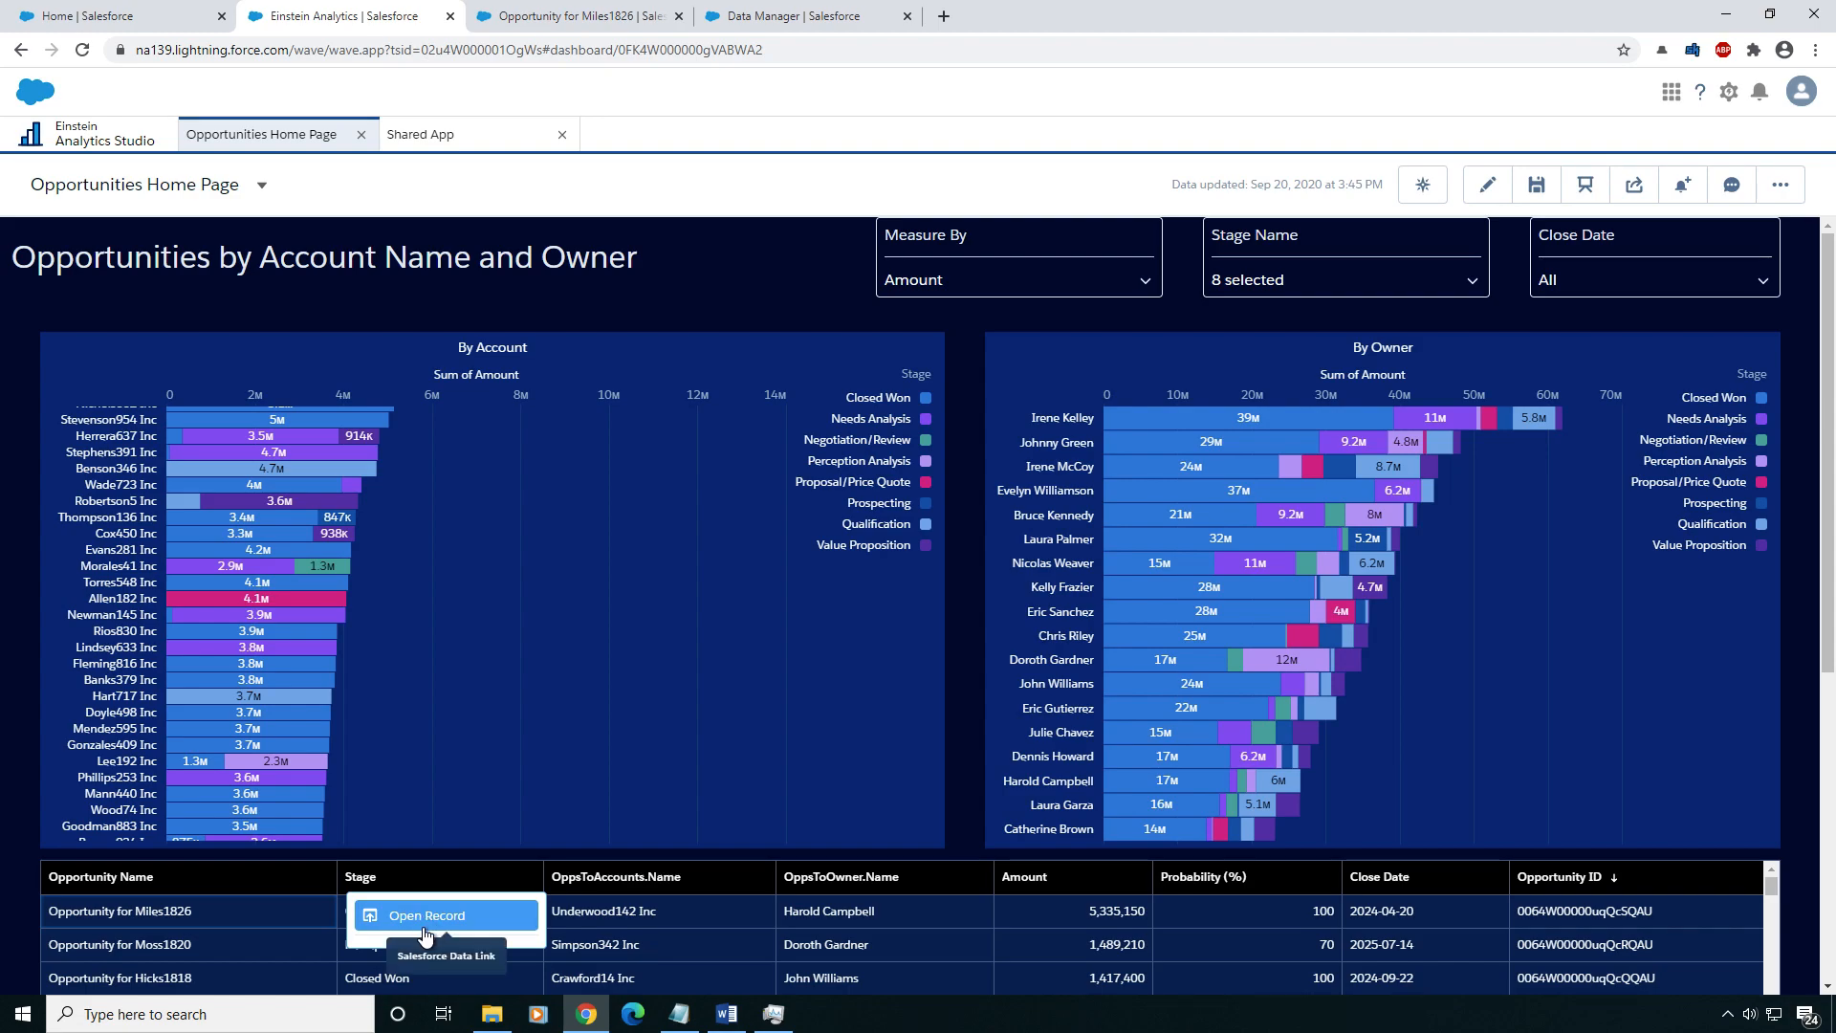
{"action": "left_click", "coordinate": [668, 15]}
{"action": "left_click", "coordinate": [679, 16]}
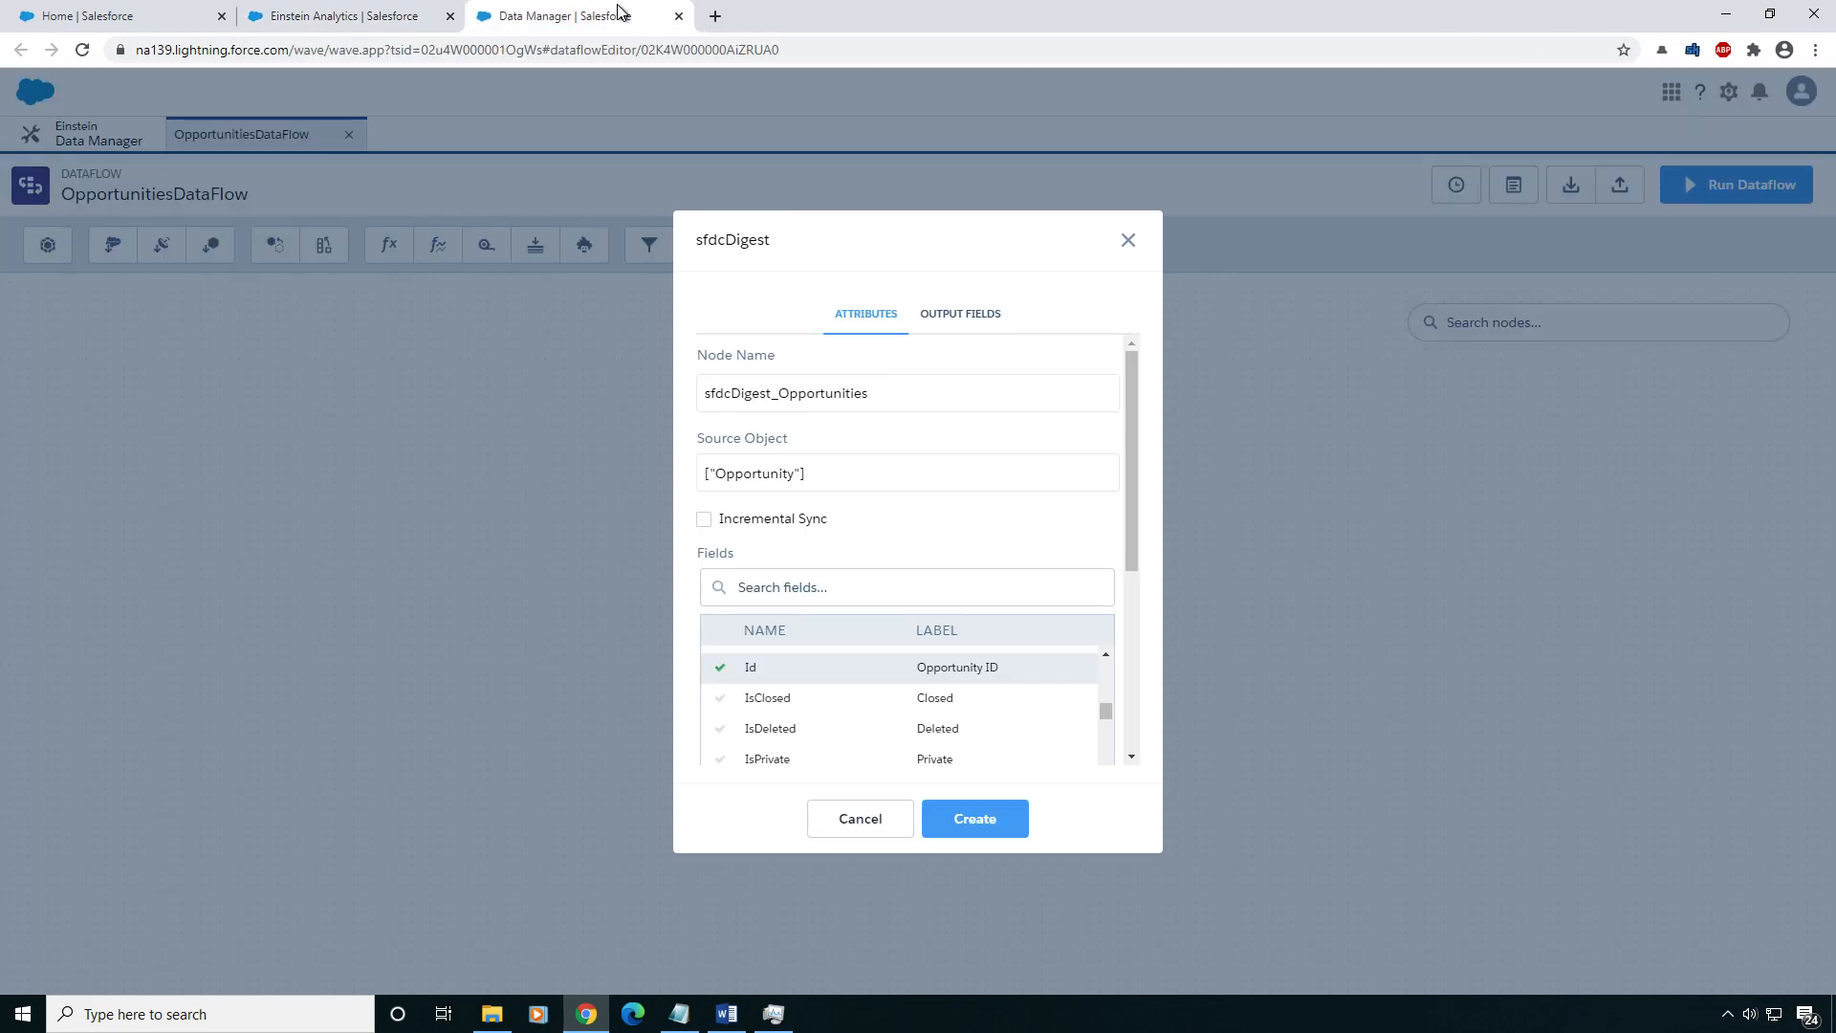
- Add the Name and OwnerId fields to the opportunity node's field selection in Data Manager
{"action": "scroll", "coordinate": [977, 723], "scroll_direction": "down", "scroll_amount": 1}
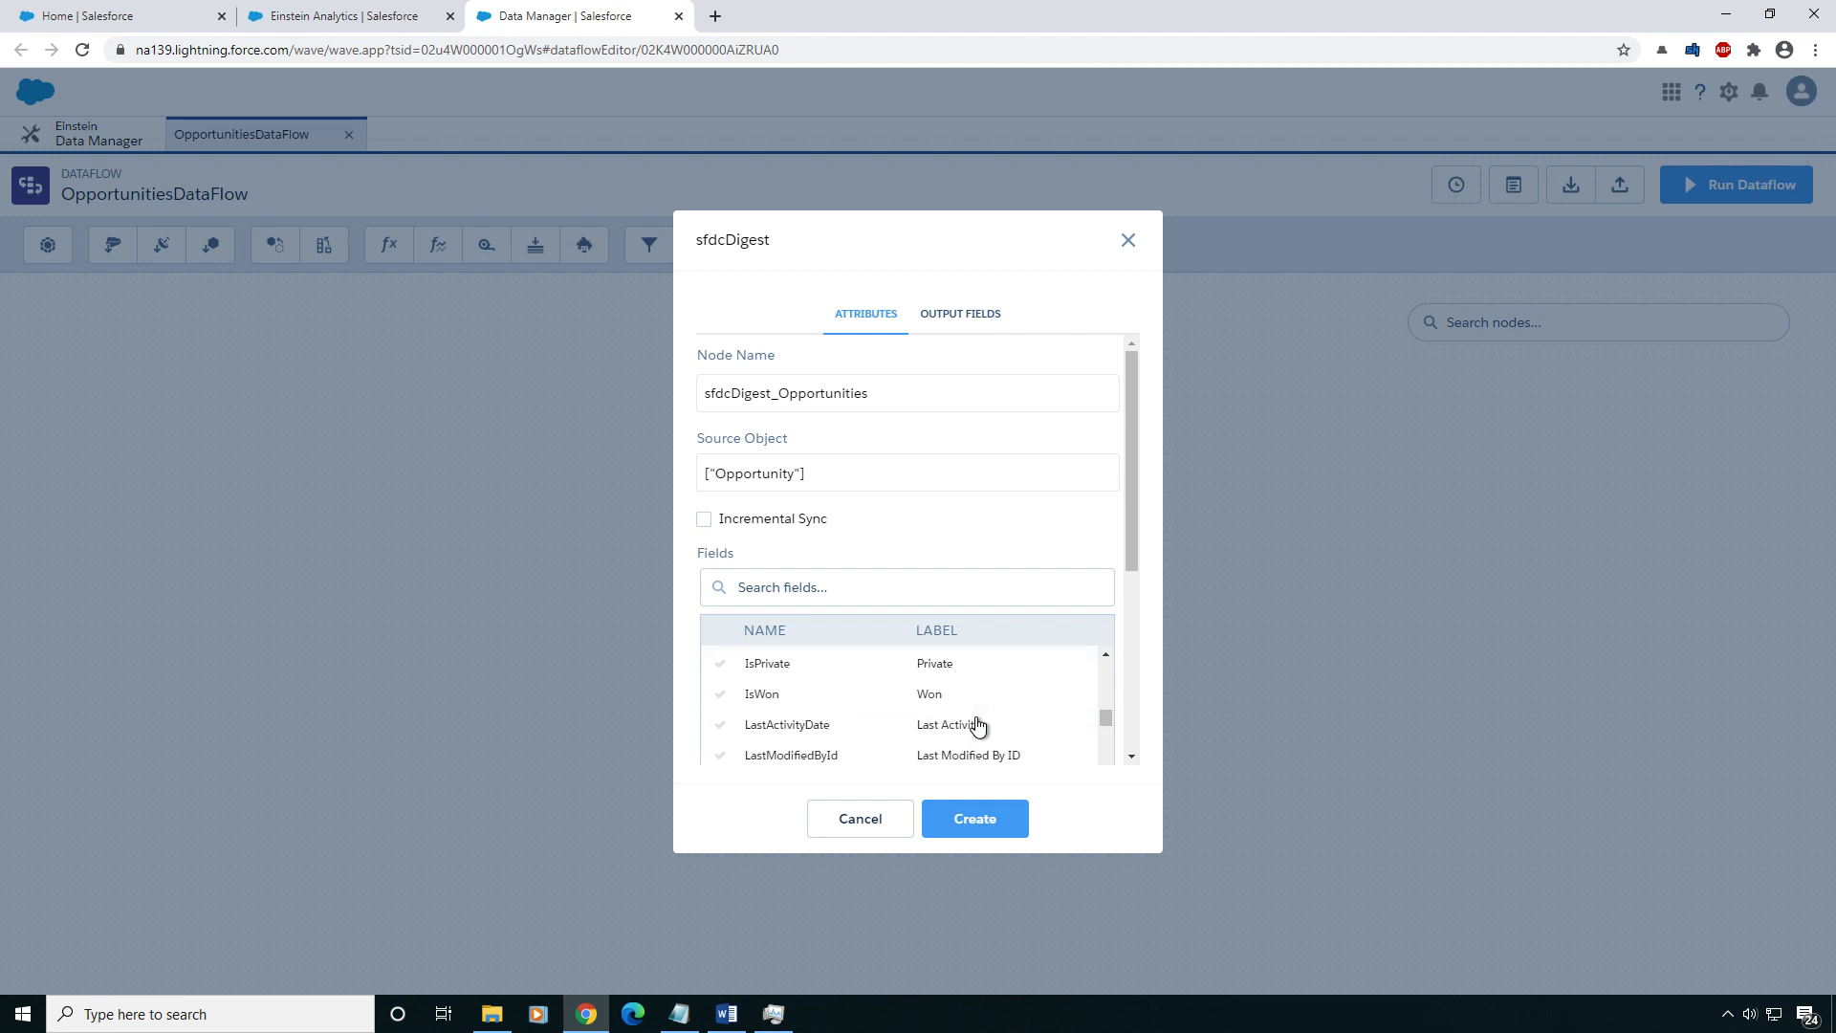
{"action": "scroll", "coordinate": [962, 734], "scroll_direction": "down", "scroll_amount": 1}
{"action": "scroll", "coordinate": [820, 721], "scroll_direction": "up", "scroll_amount": 1}
{"action": "scroll", "coordinate": [881, 697], "scroll_direction": "down", "scroll_amount": 3}
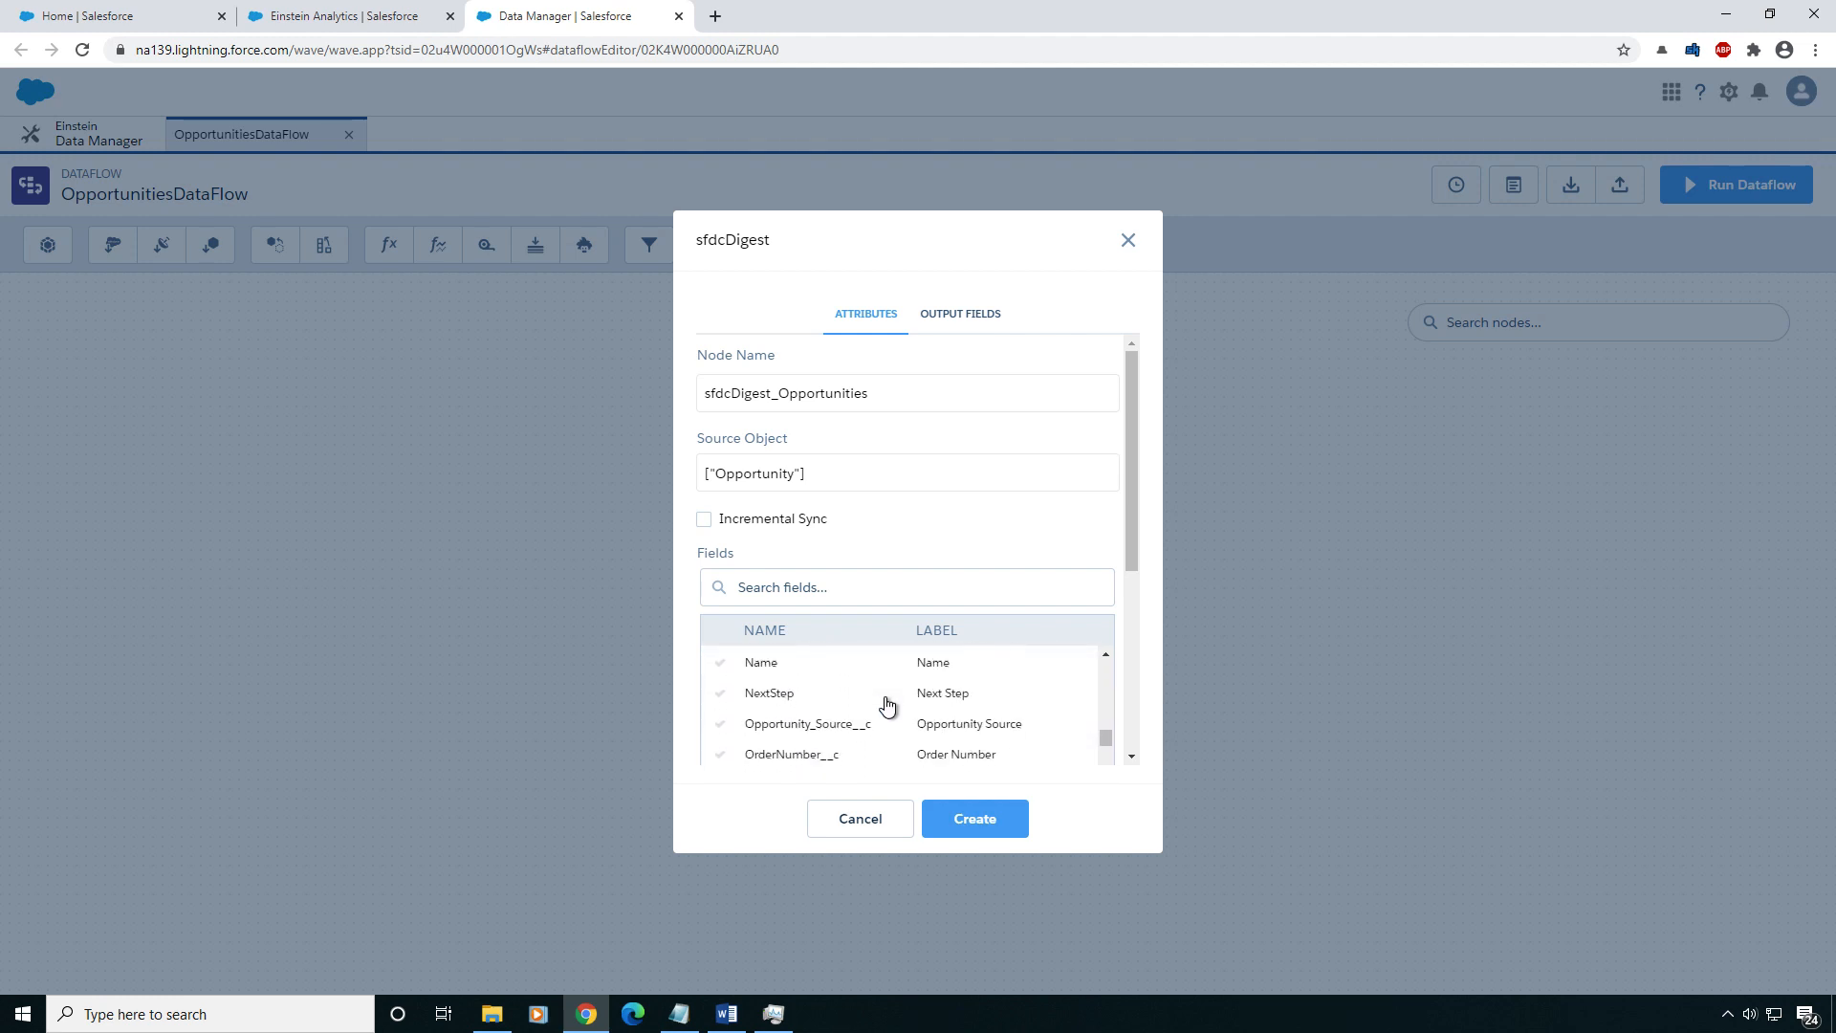
{"action": "left_click", "coordinate": [768, 658]}
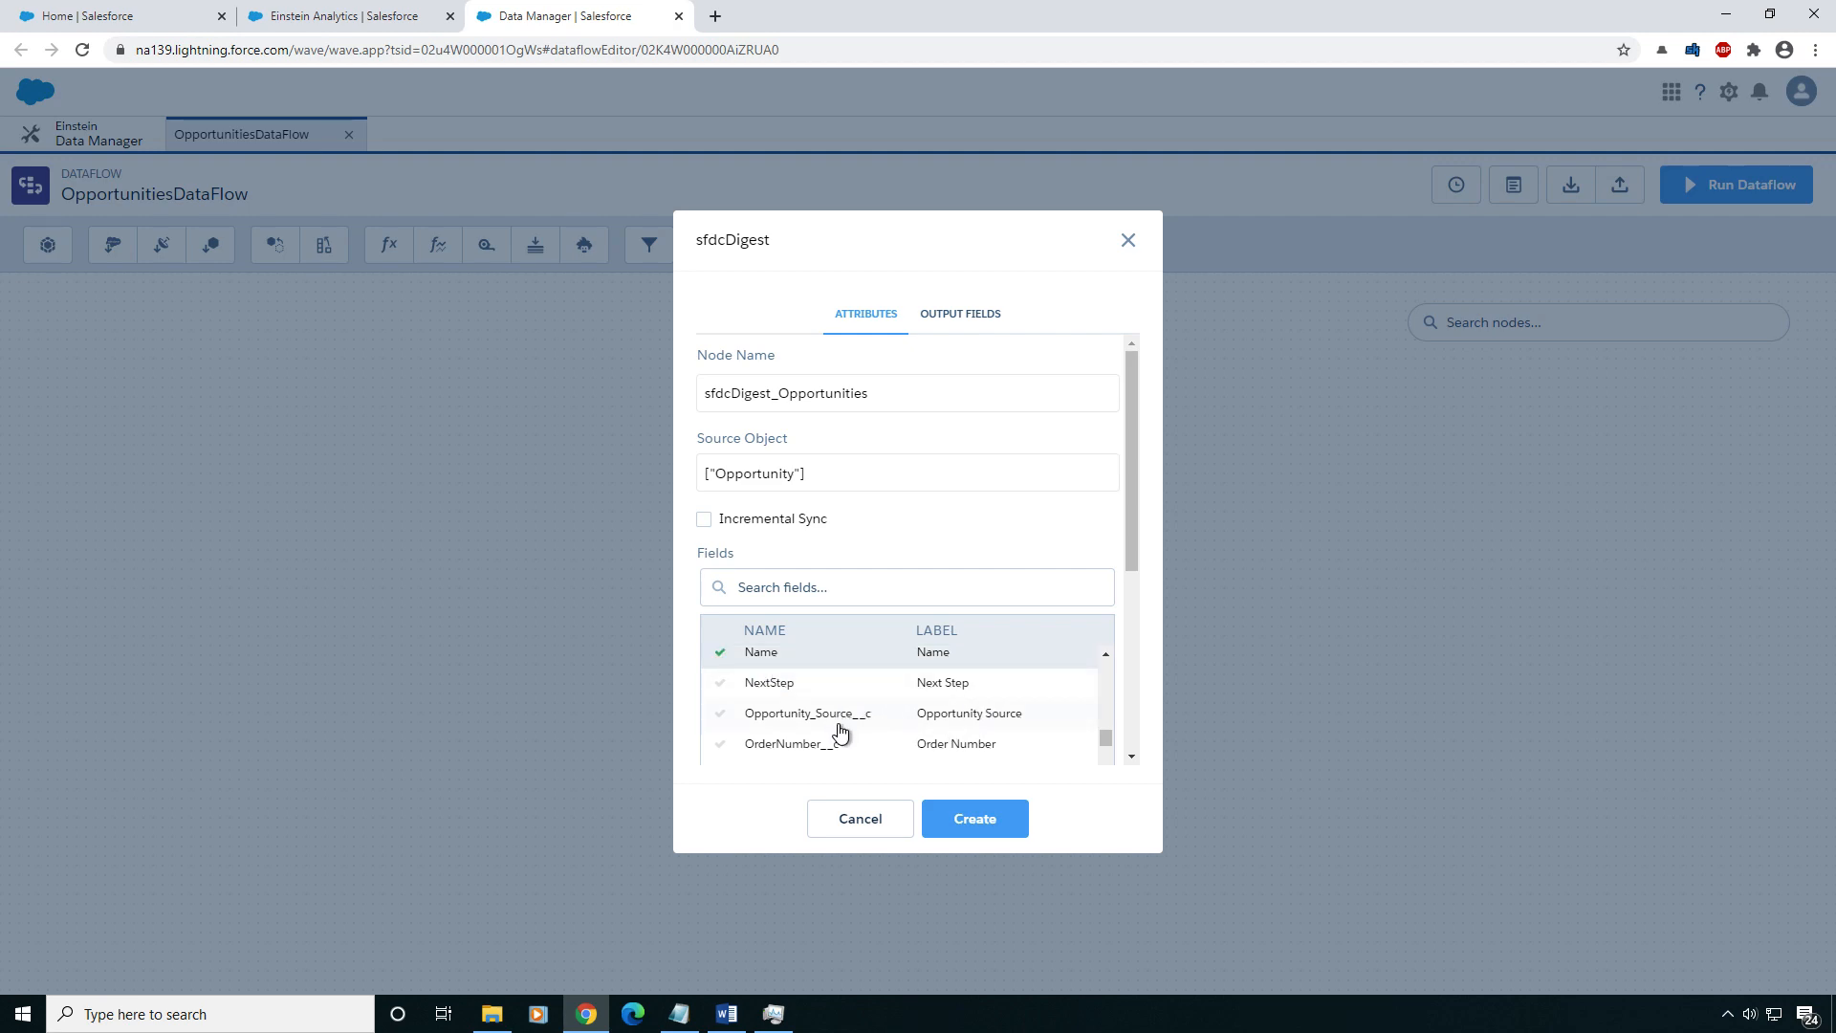
{"action": "scroll", "coordinate": [839, 732], "scroll_direction": "down", "scroll_amount": 1}
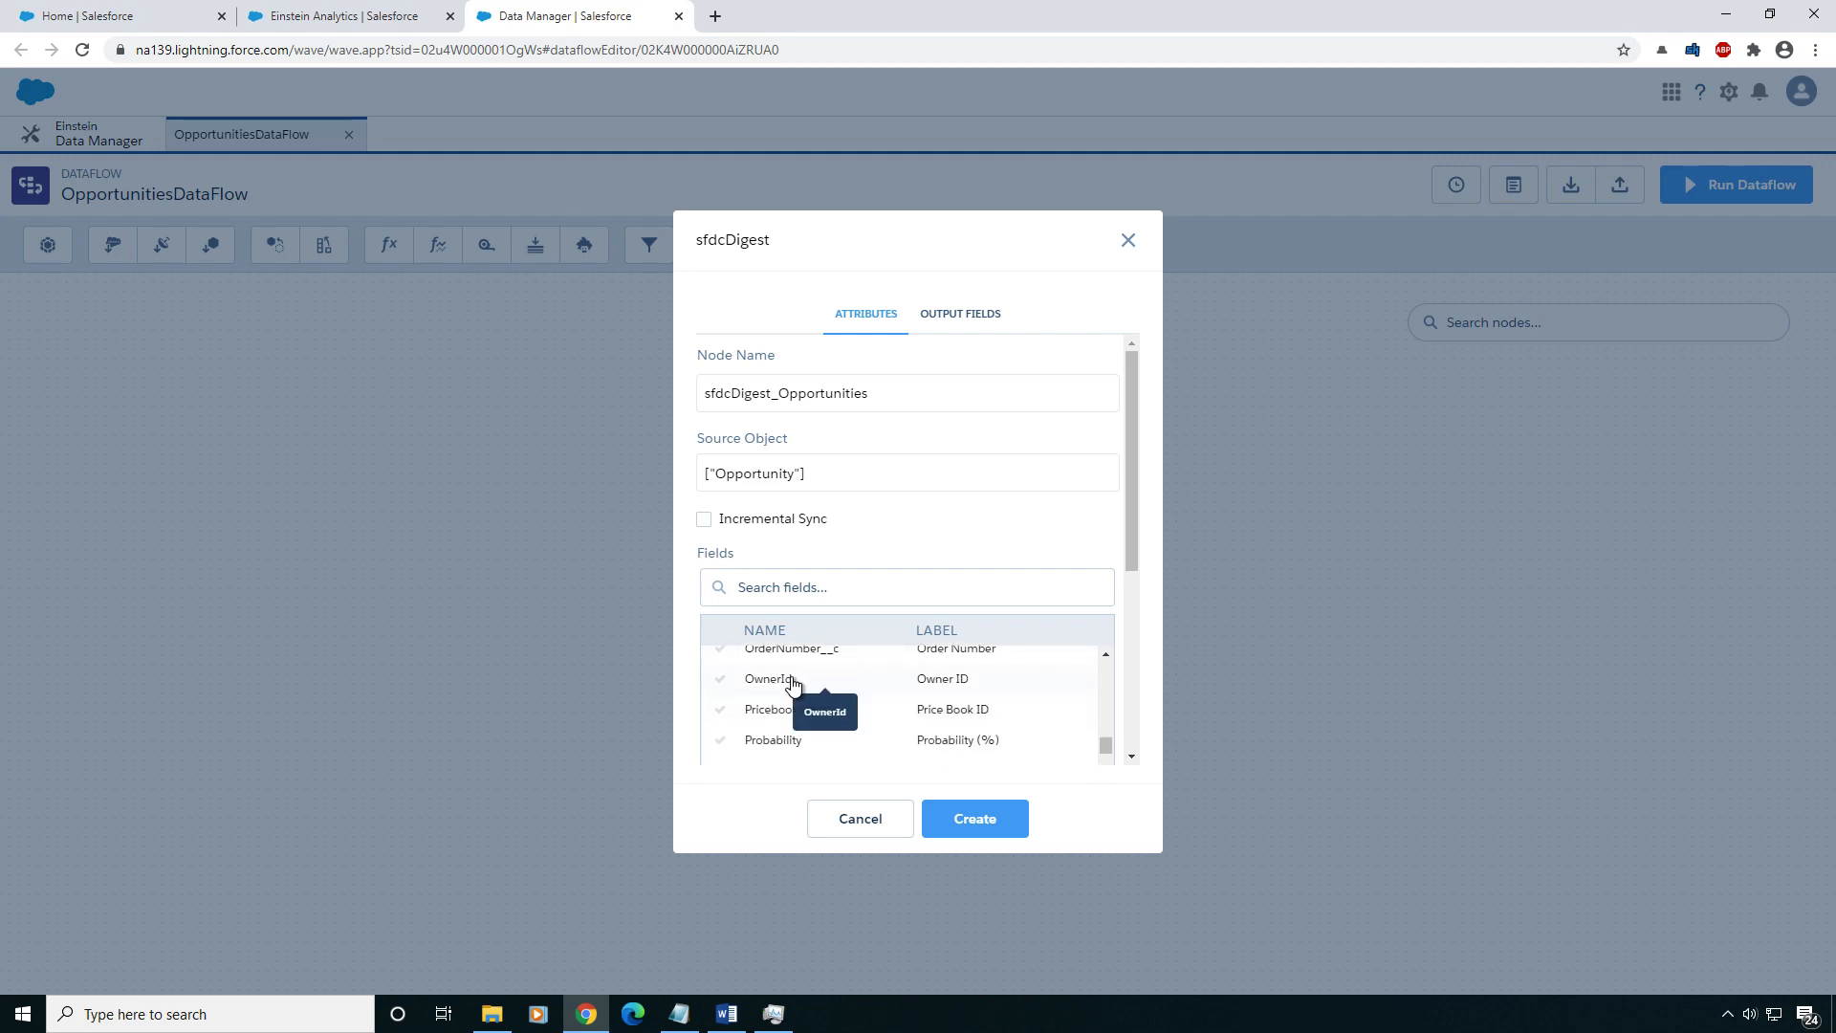
{"action": "left_click", "coordinate": [835, 686]}
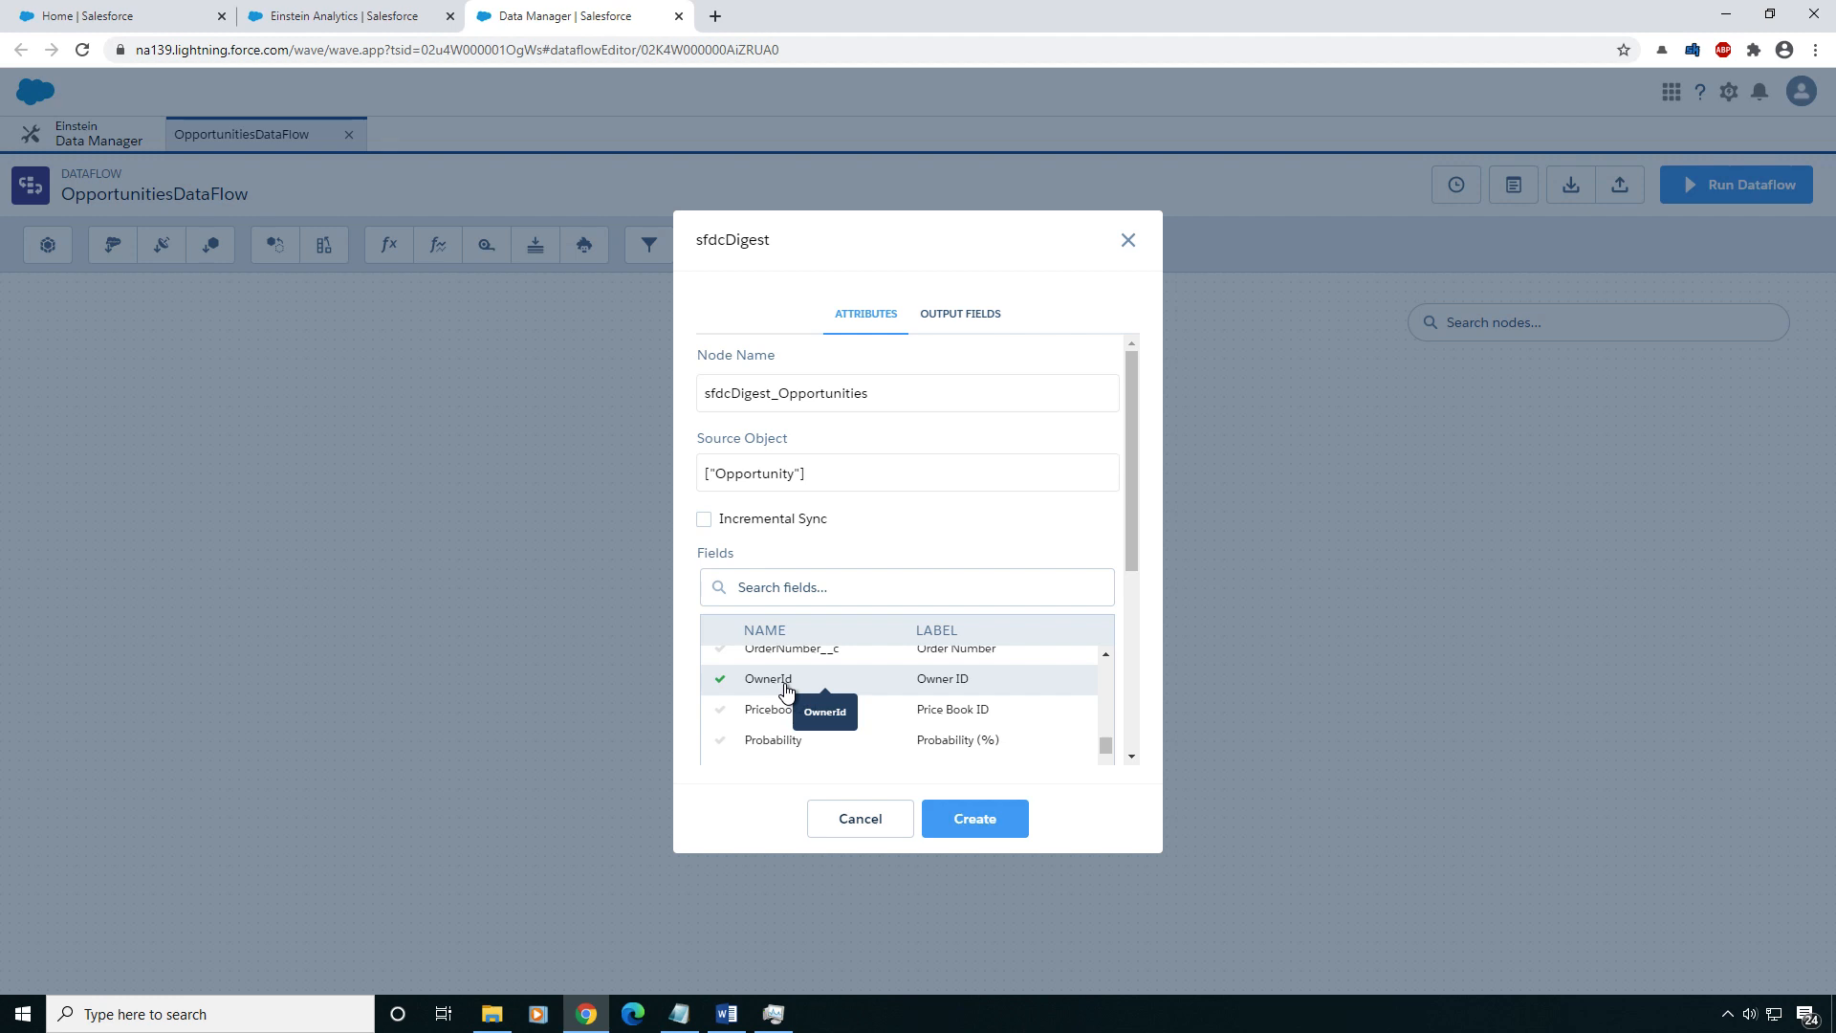
- Add the StageName field and create the sfdcDigest_Opportunities node, moving it slightly lower on the canvas
{"action": "scroll", "coordinate": [880, 684], "scroll_direction": "down", "scroll_amount": 1}
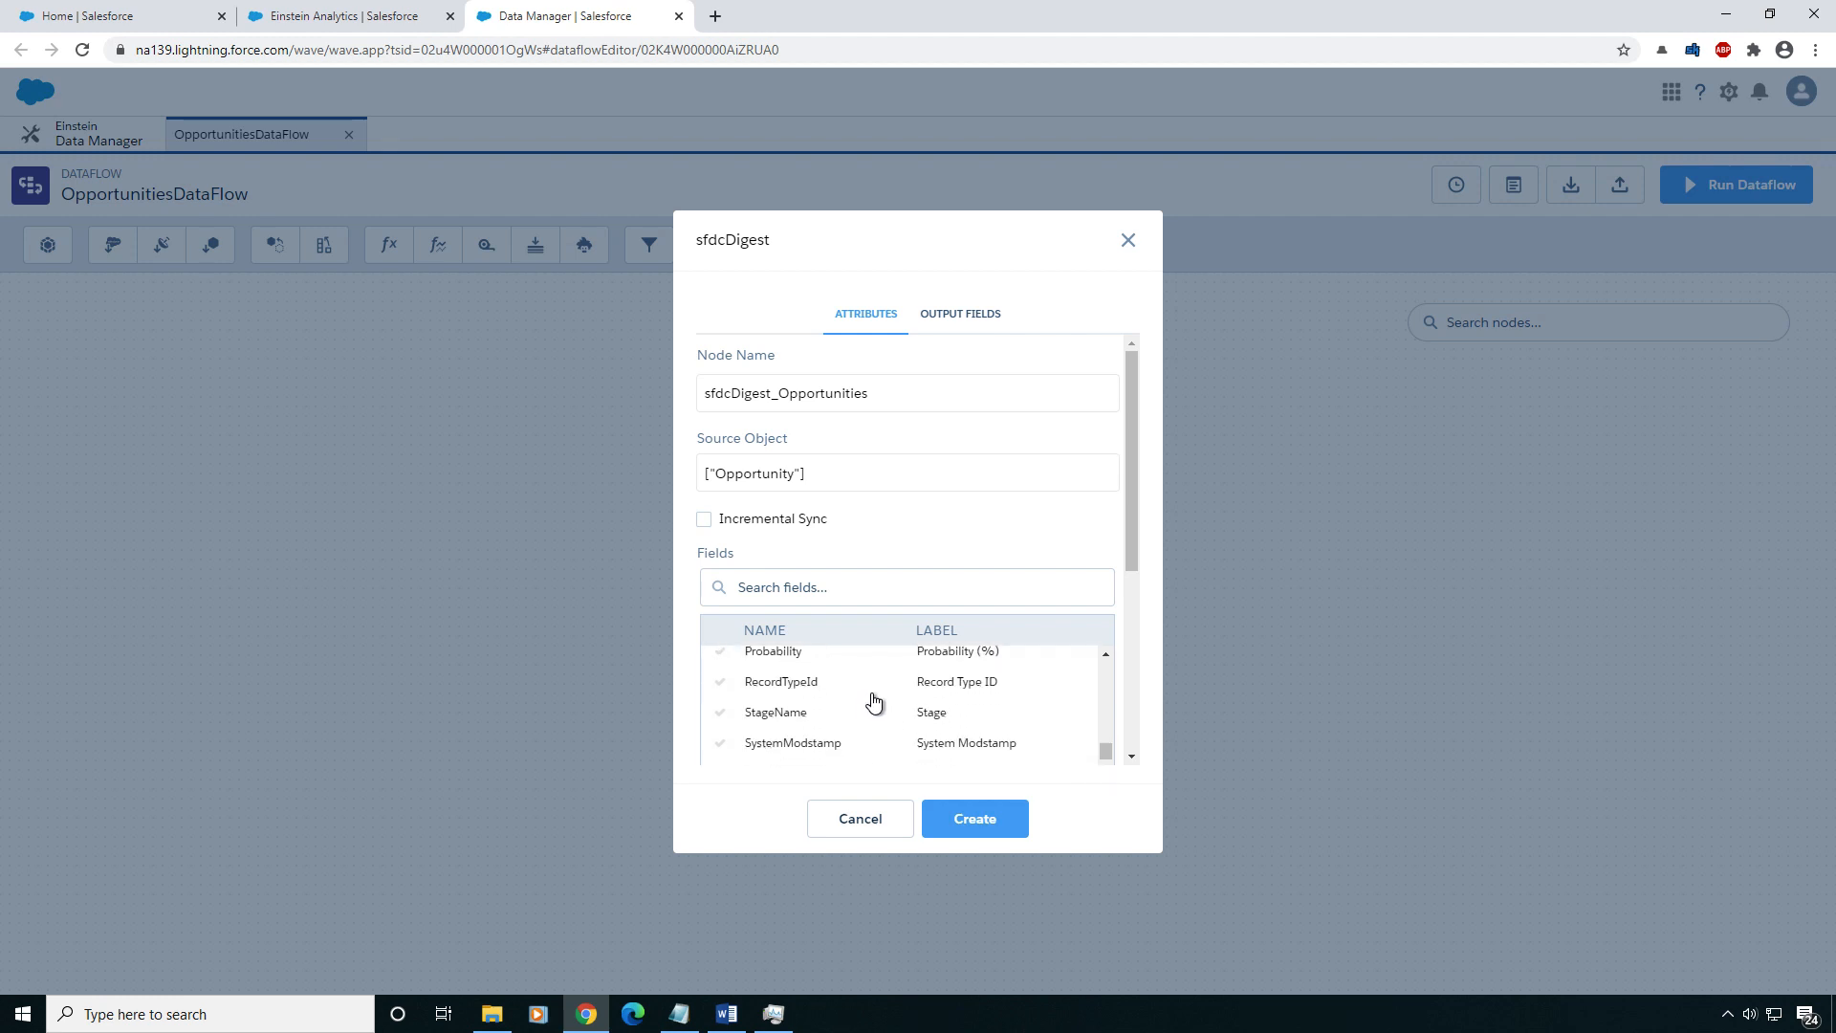
{"action": "scroll", "coordinate": [727, 741], "scroll_direction": "up", "scroll_amount": 2}
{"action": "scroll", "coordinate": [856, 705], "scroll_direction": "down", "scroll_amount": 1}
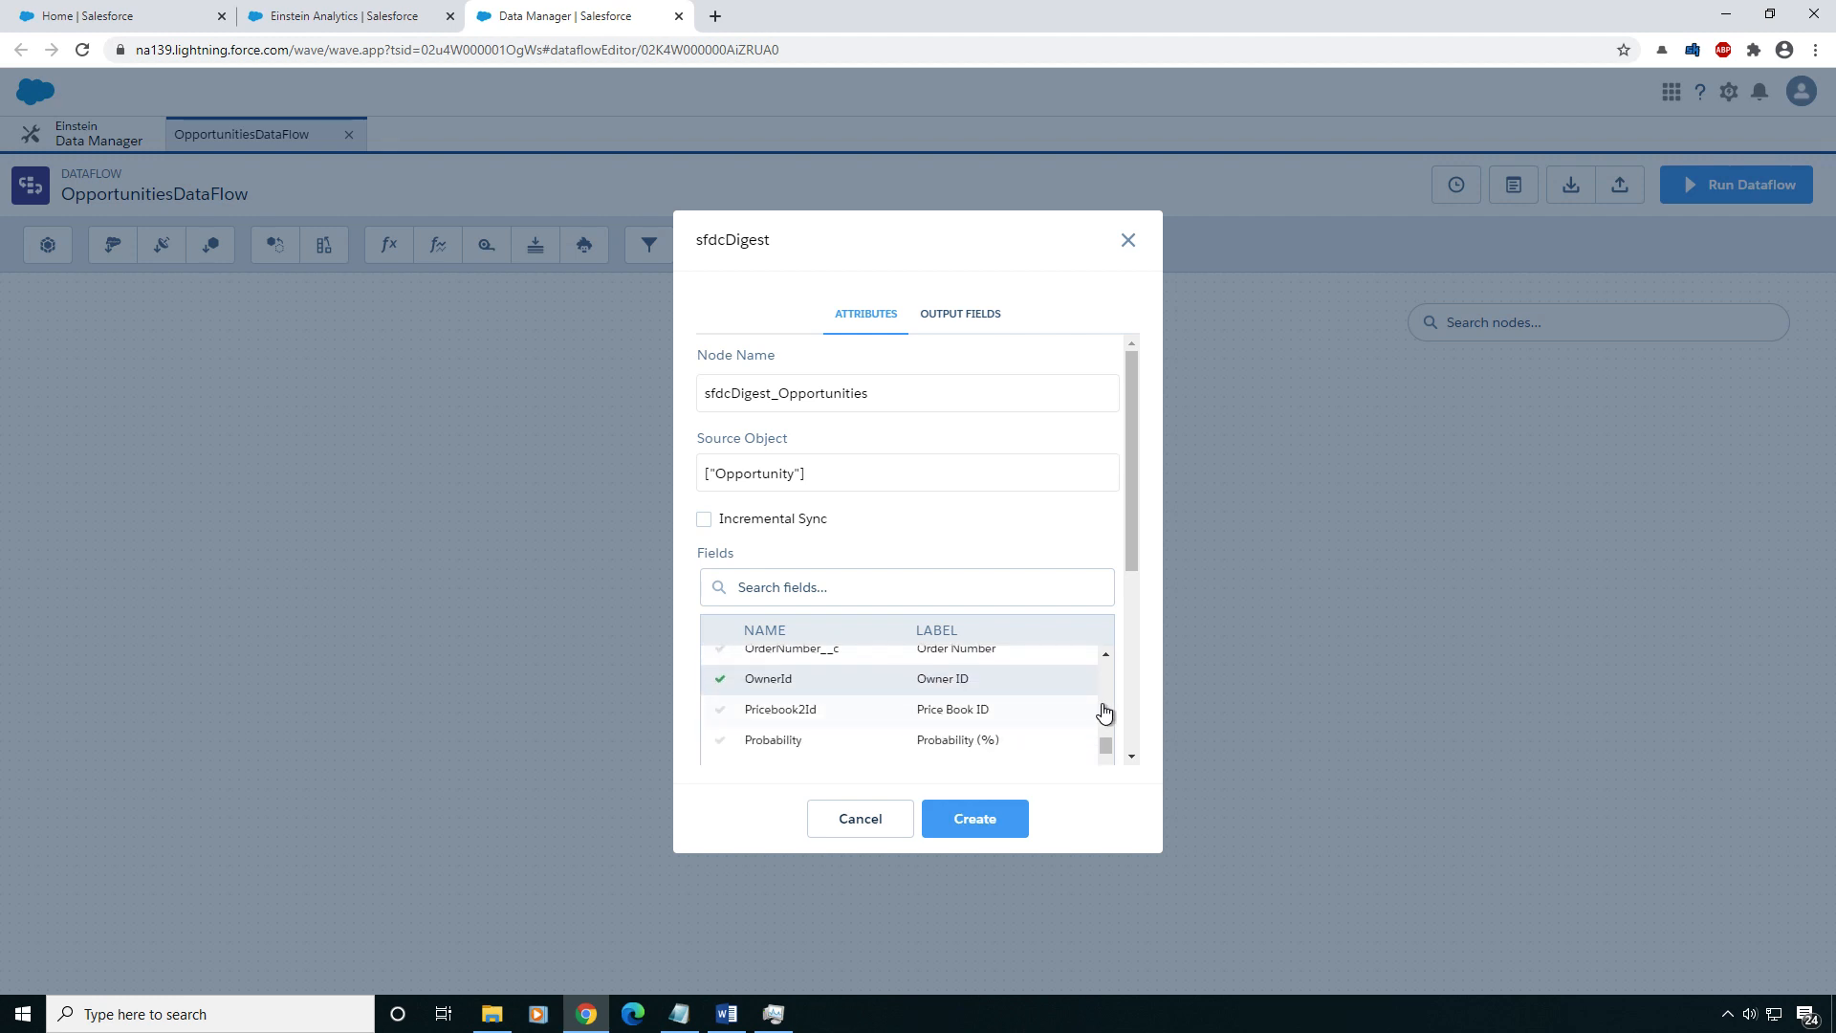
{"action": "left_click", "coordinate": [1136, 755]}
{"action": "left_click", "coordinate": [1136, 755]}
{"action": "scroll", "coordinate": [868, 633], "scroll_direction": "down", "scroll_amount": 1}
{"action": "left_click", "coordinate": [804, 631]}
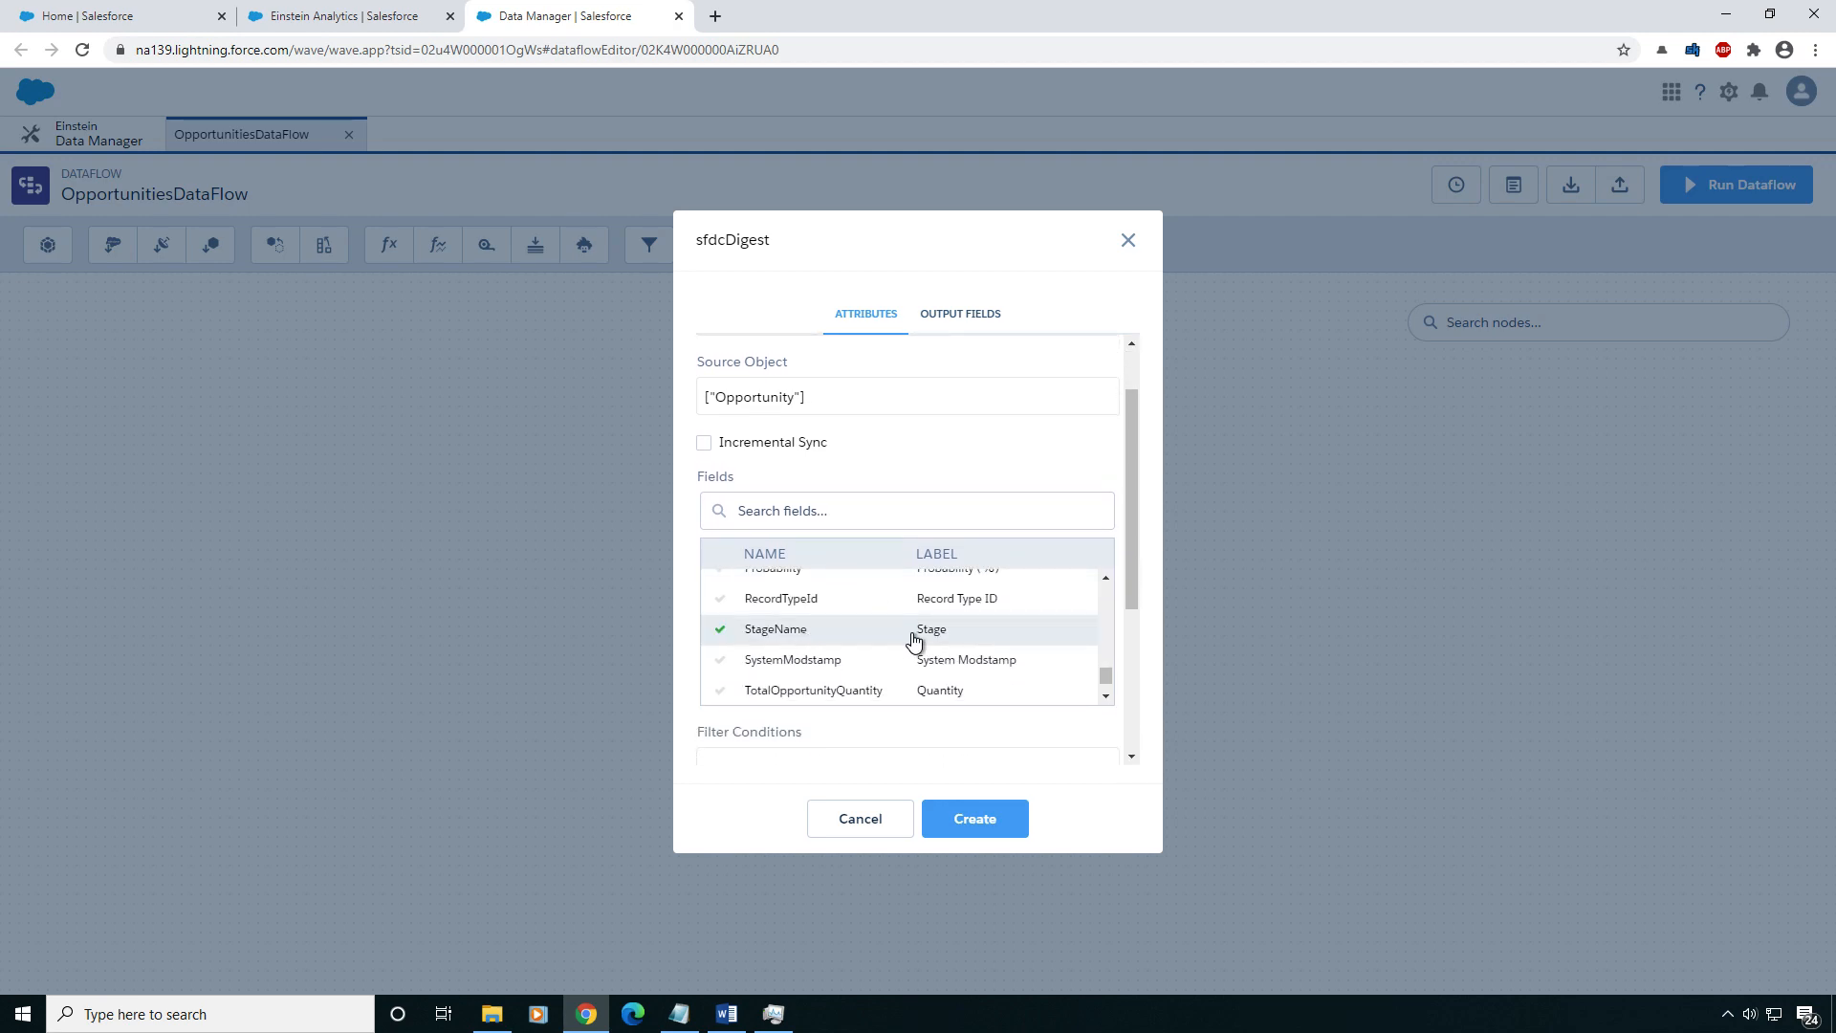
{"action": "scroll", "coordinate": [861, 631], "scroll_direction": "down", "scroll_amount": 5}
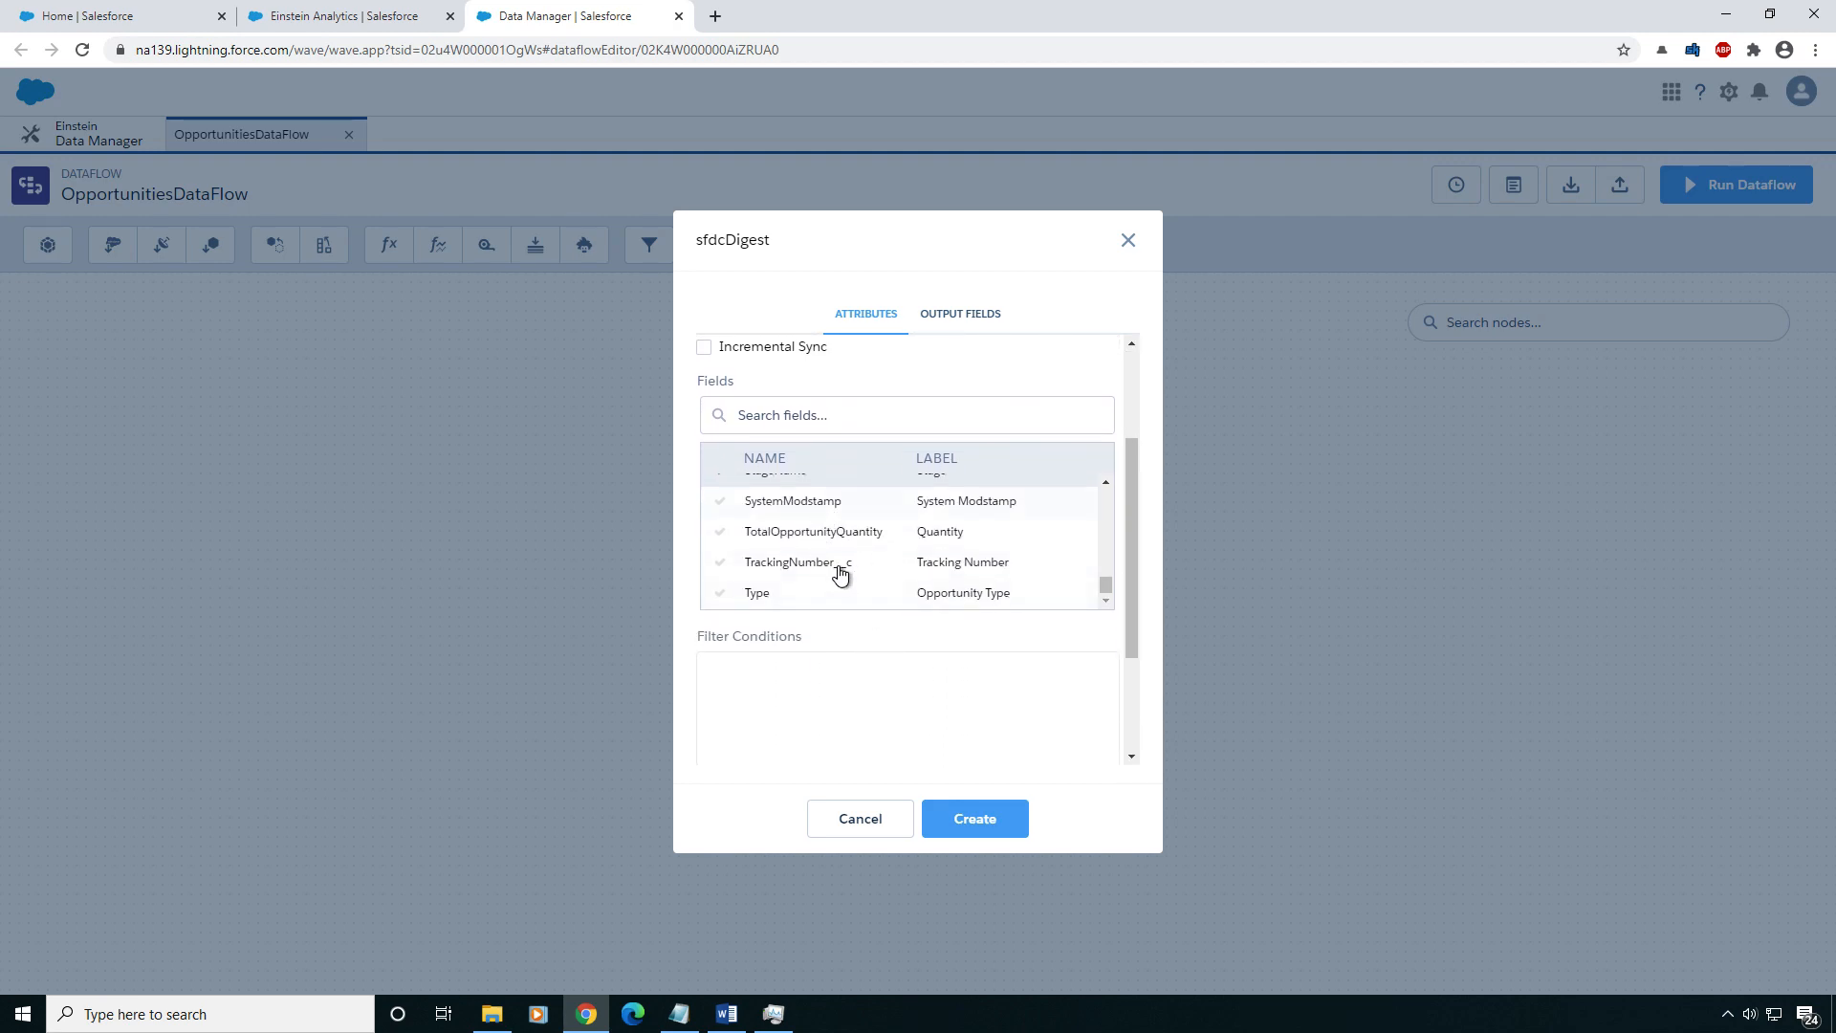
{"action": "left_click", "coordinate": [994, 818]}
{"action": "left_click_drag", "start_coordinate": [163, 333], "coordinate": [174, 434]}
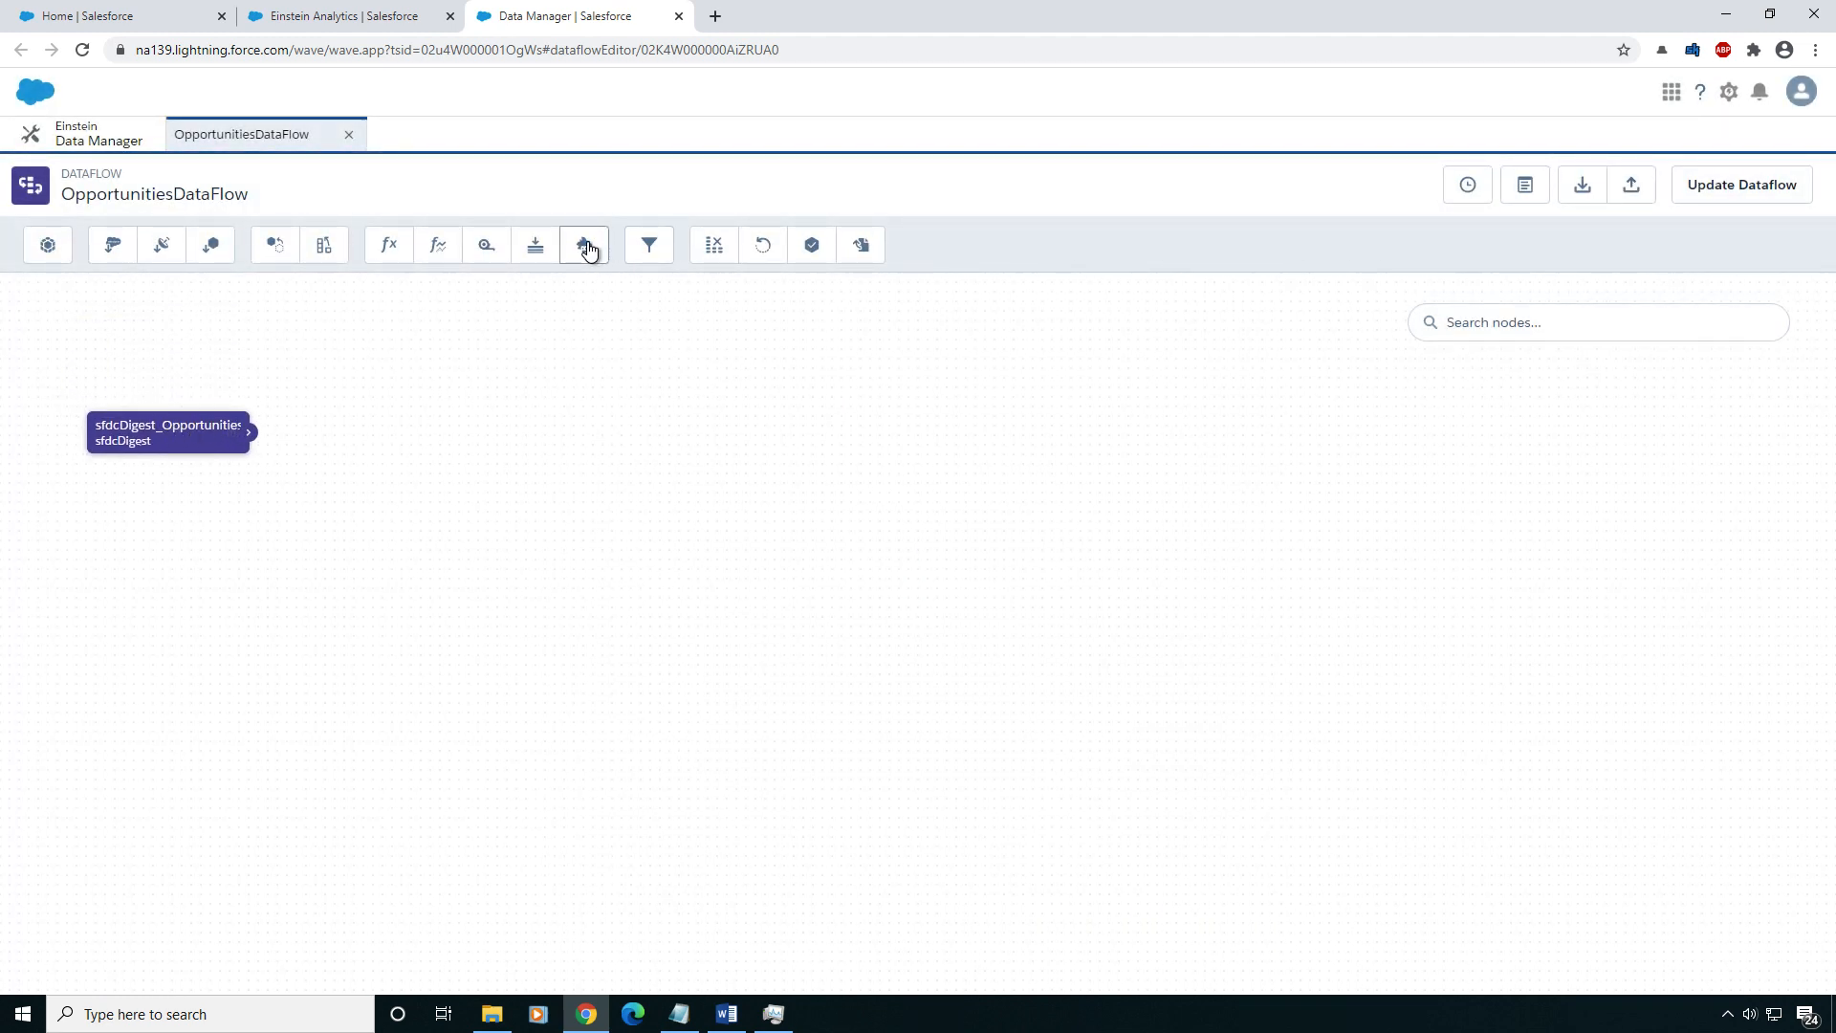
- Start a second sfdcDigest node named sfdcDigest_Account with Account as its source object
{"action": "left_click", "coordinate": [124, 243]}
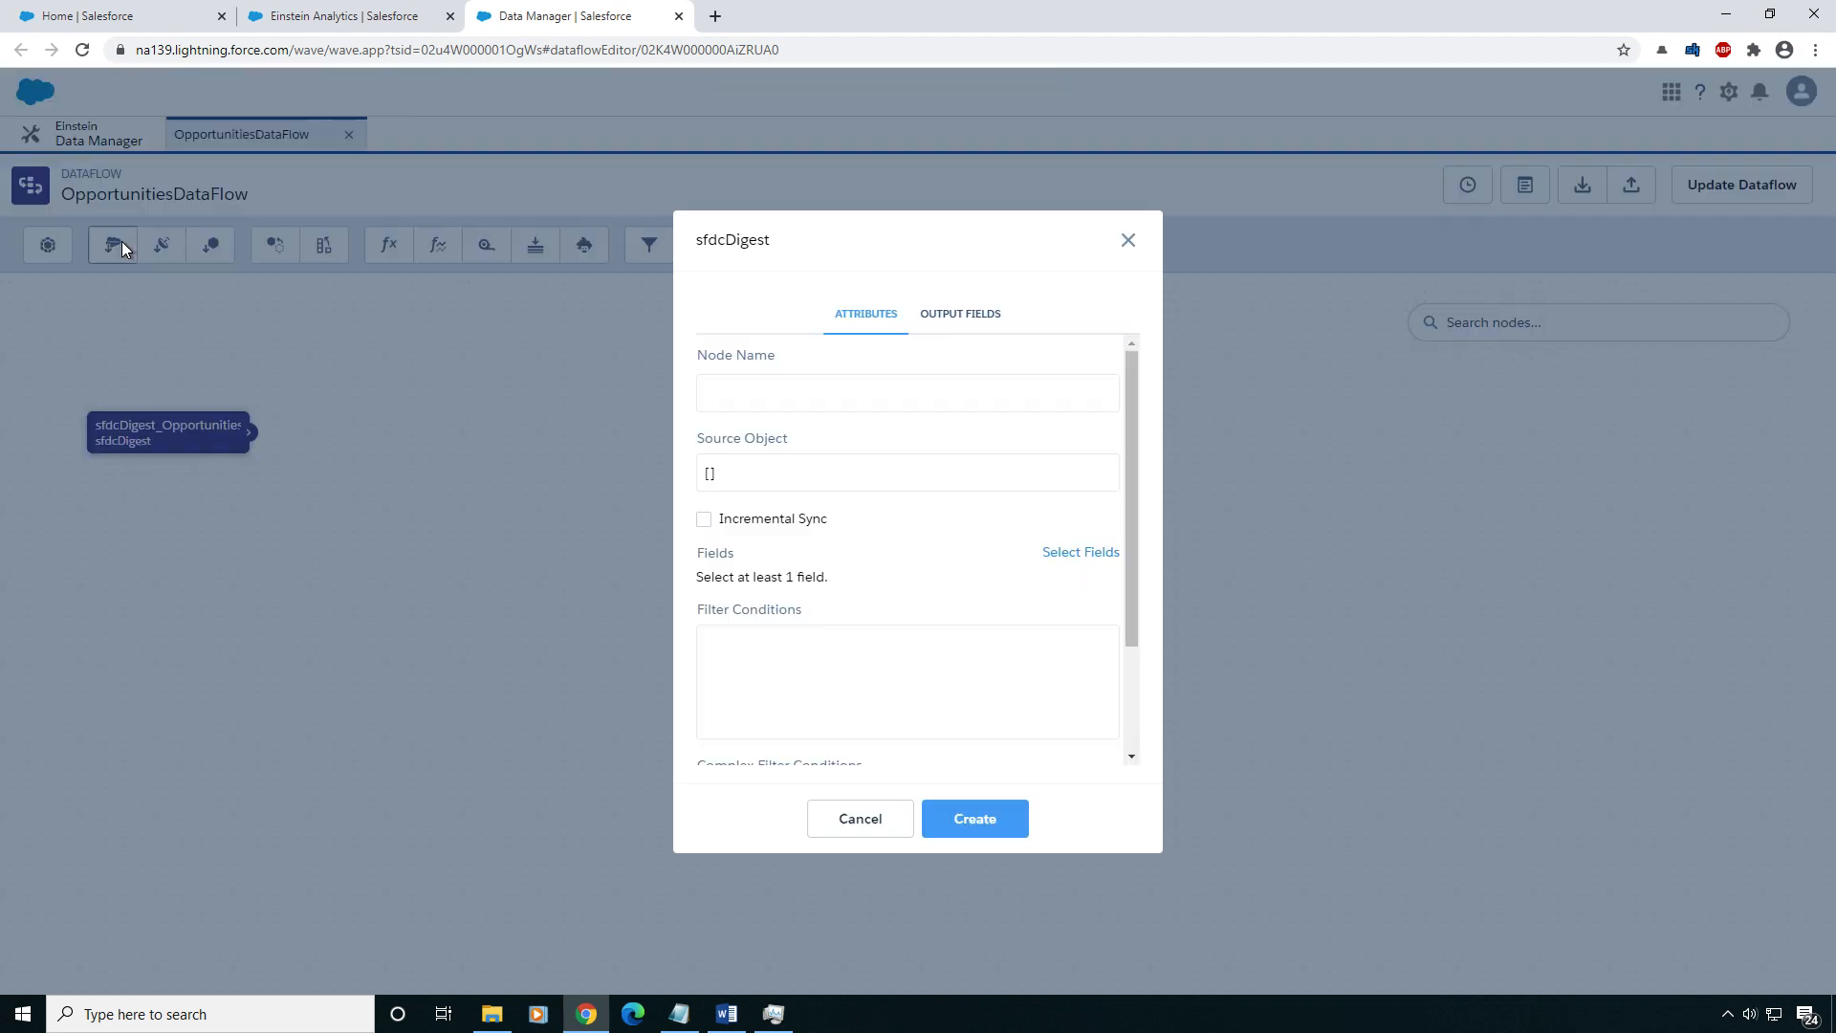
{"action": "type", "text": "sfdcDigest_Account"}
{"action": "left_click", "coordinate": [828, 474]}
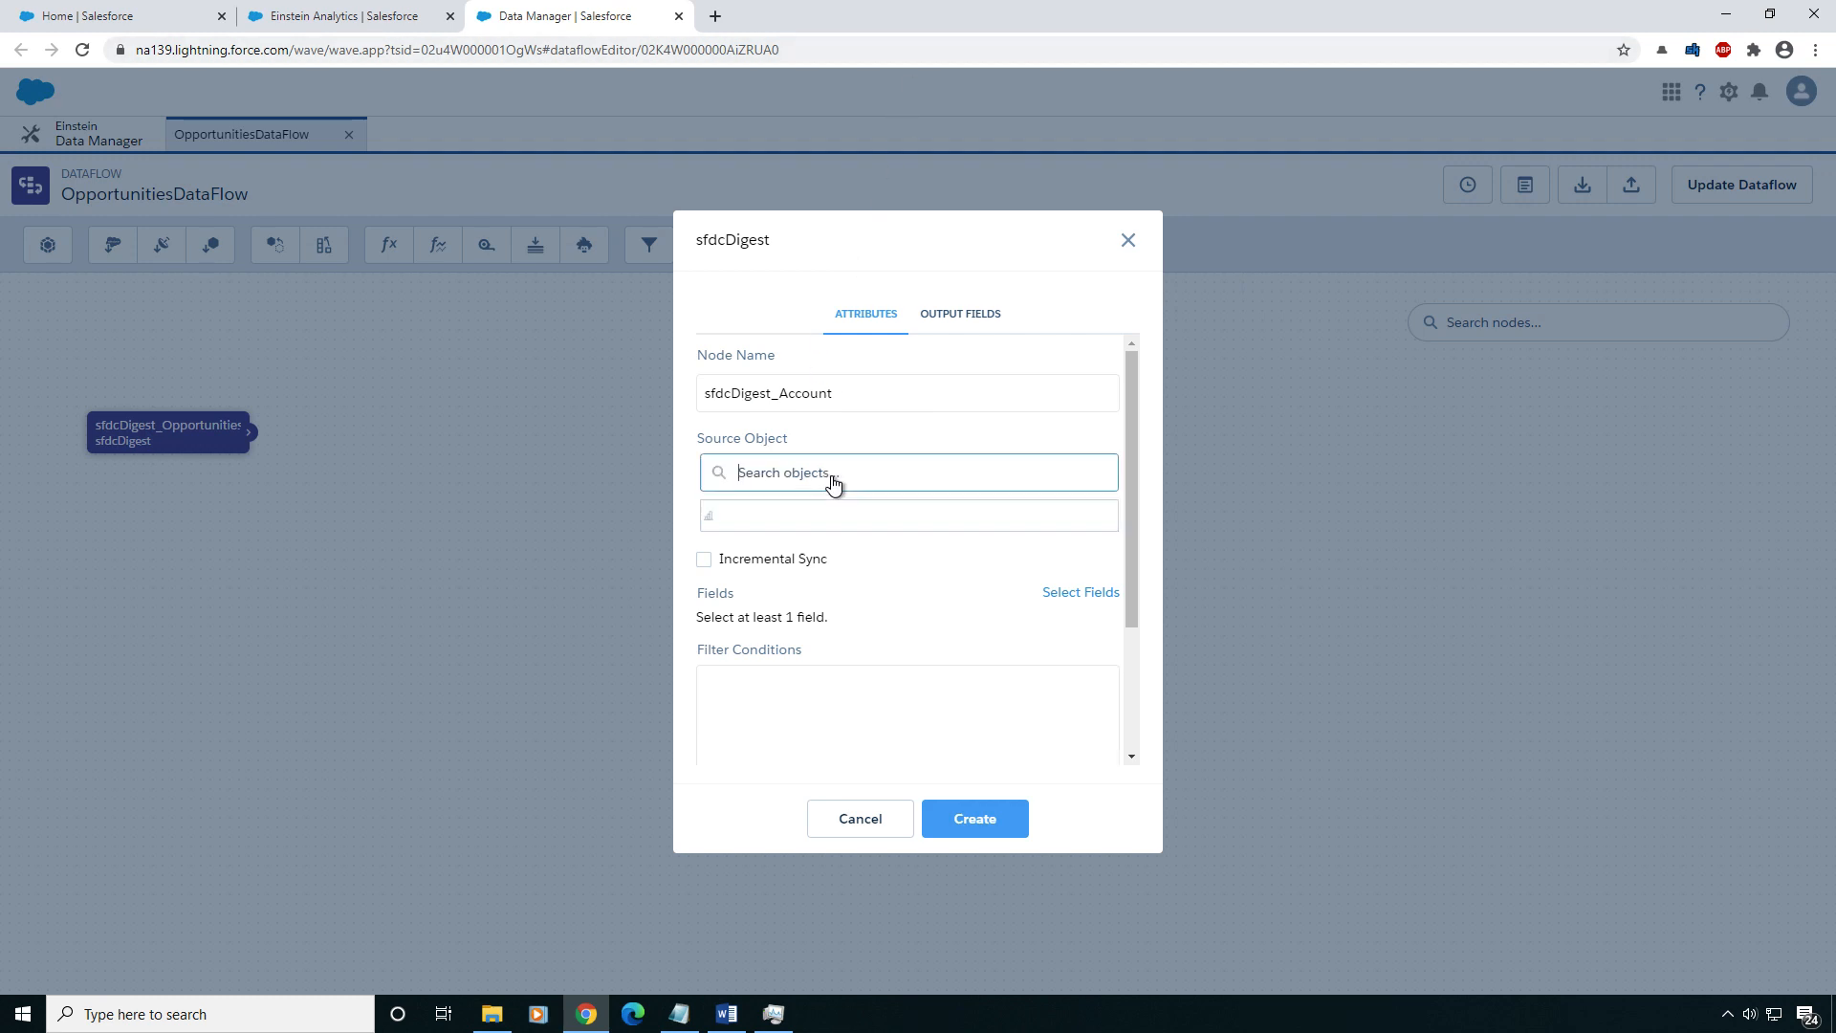
{"action": "type", "text": "account"}
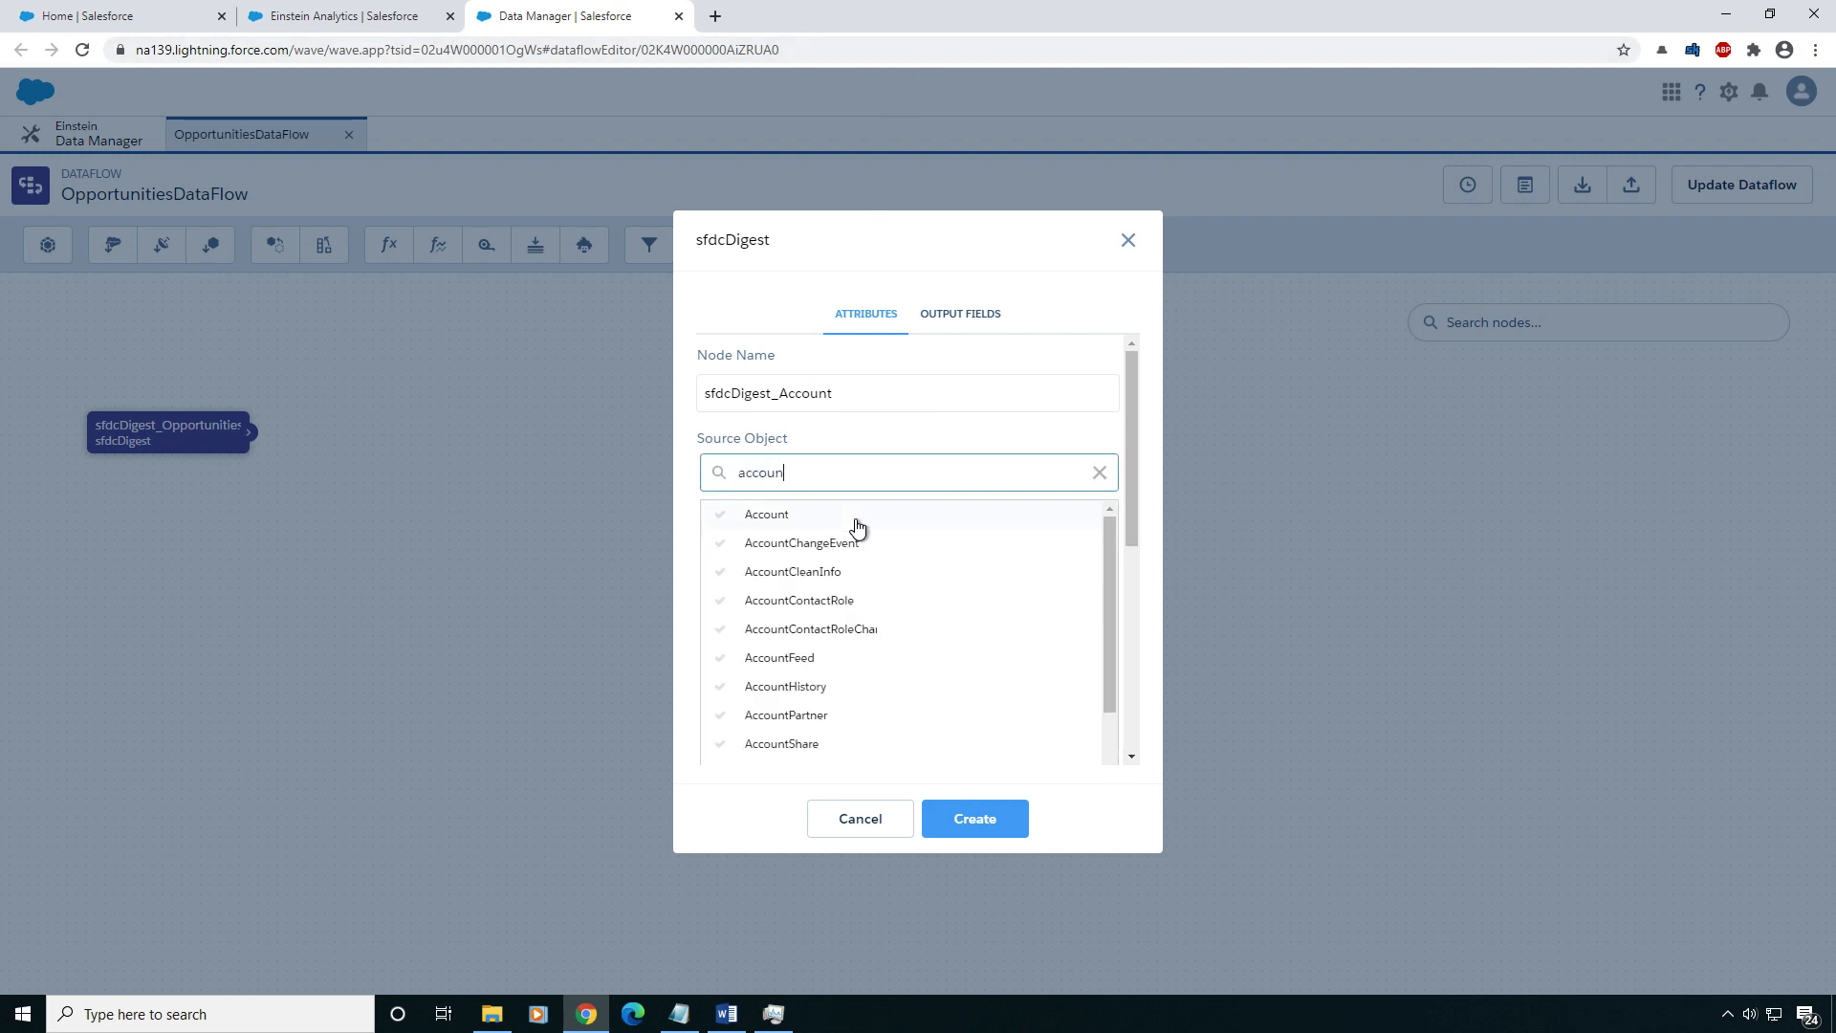
{"action": "left_click", "coordinate": [760, 514]}
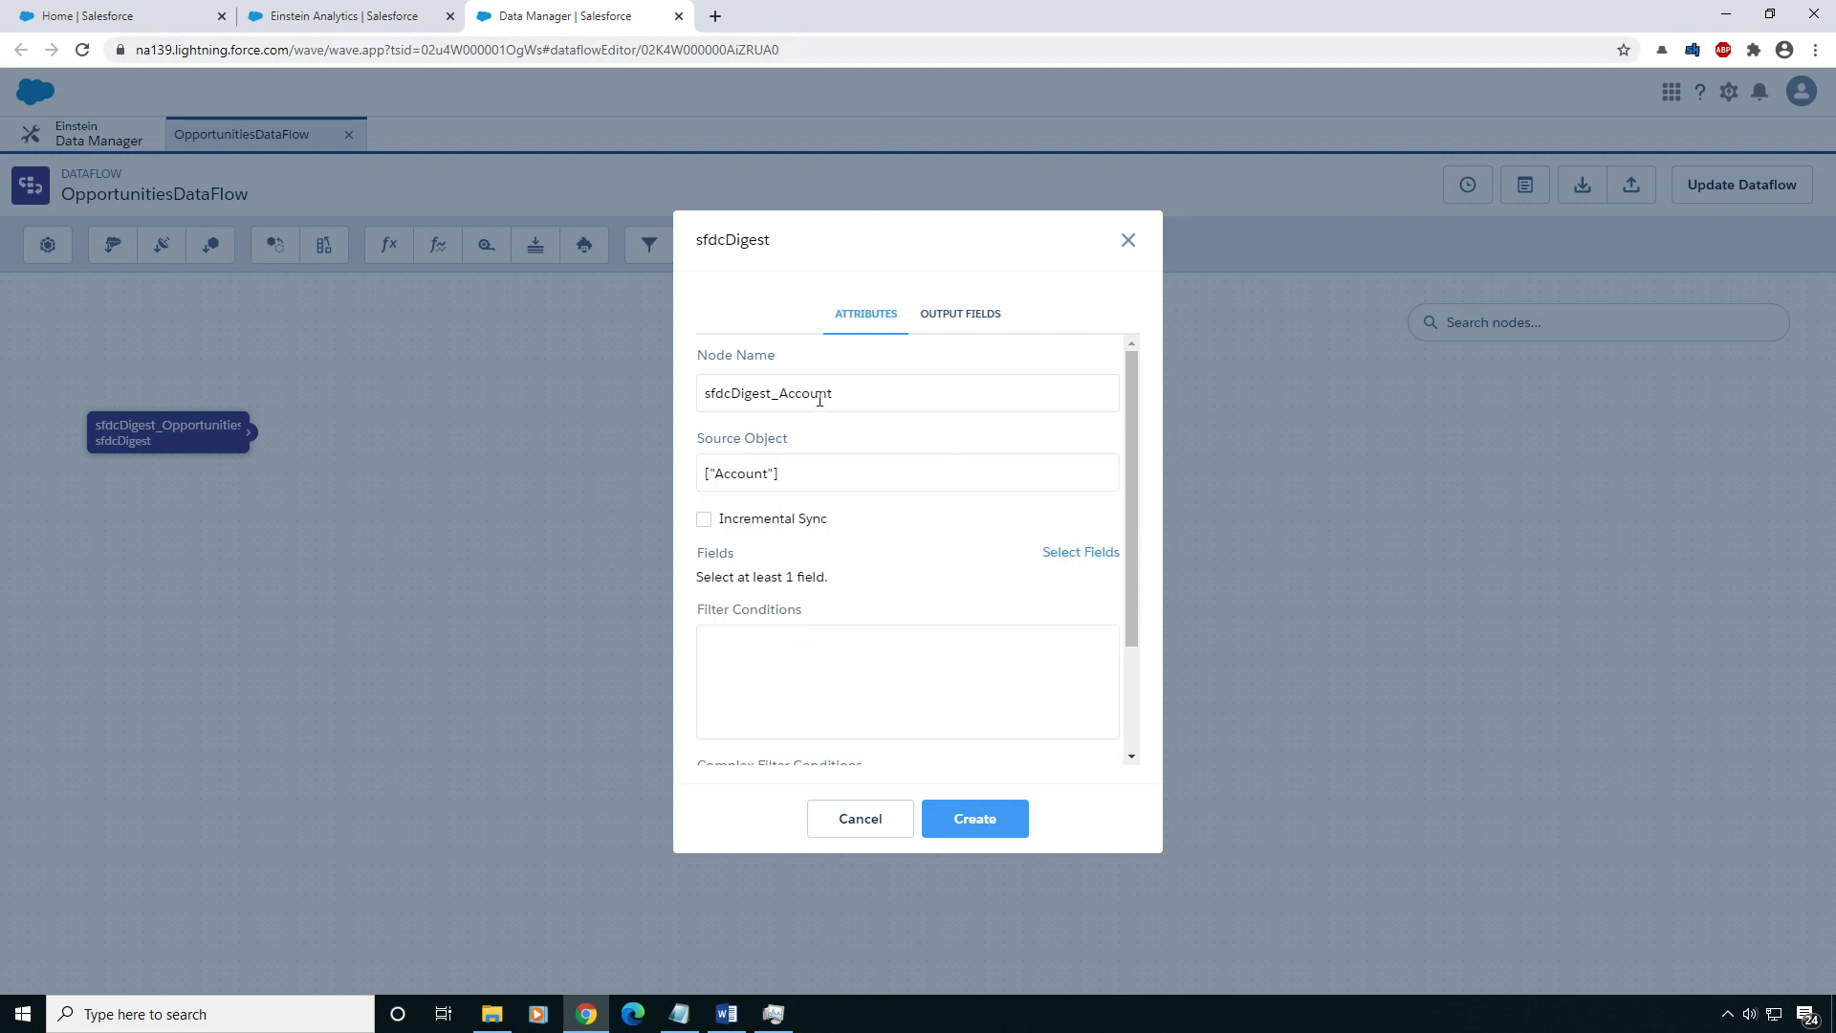
- Search the Account fields for "id" and select the Id field
{"action": "left_click", "coordinate": [1079, 553]}
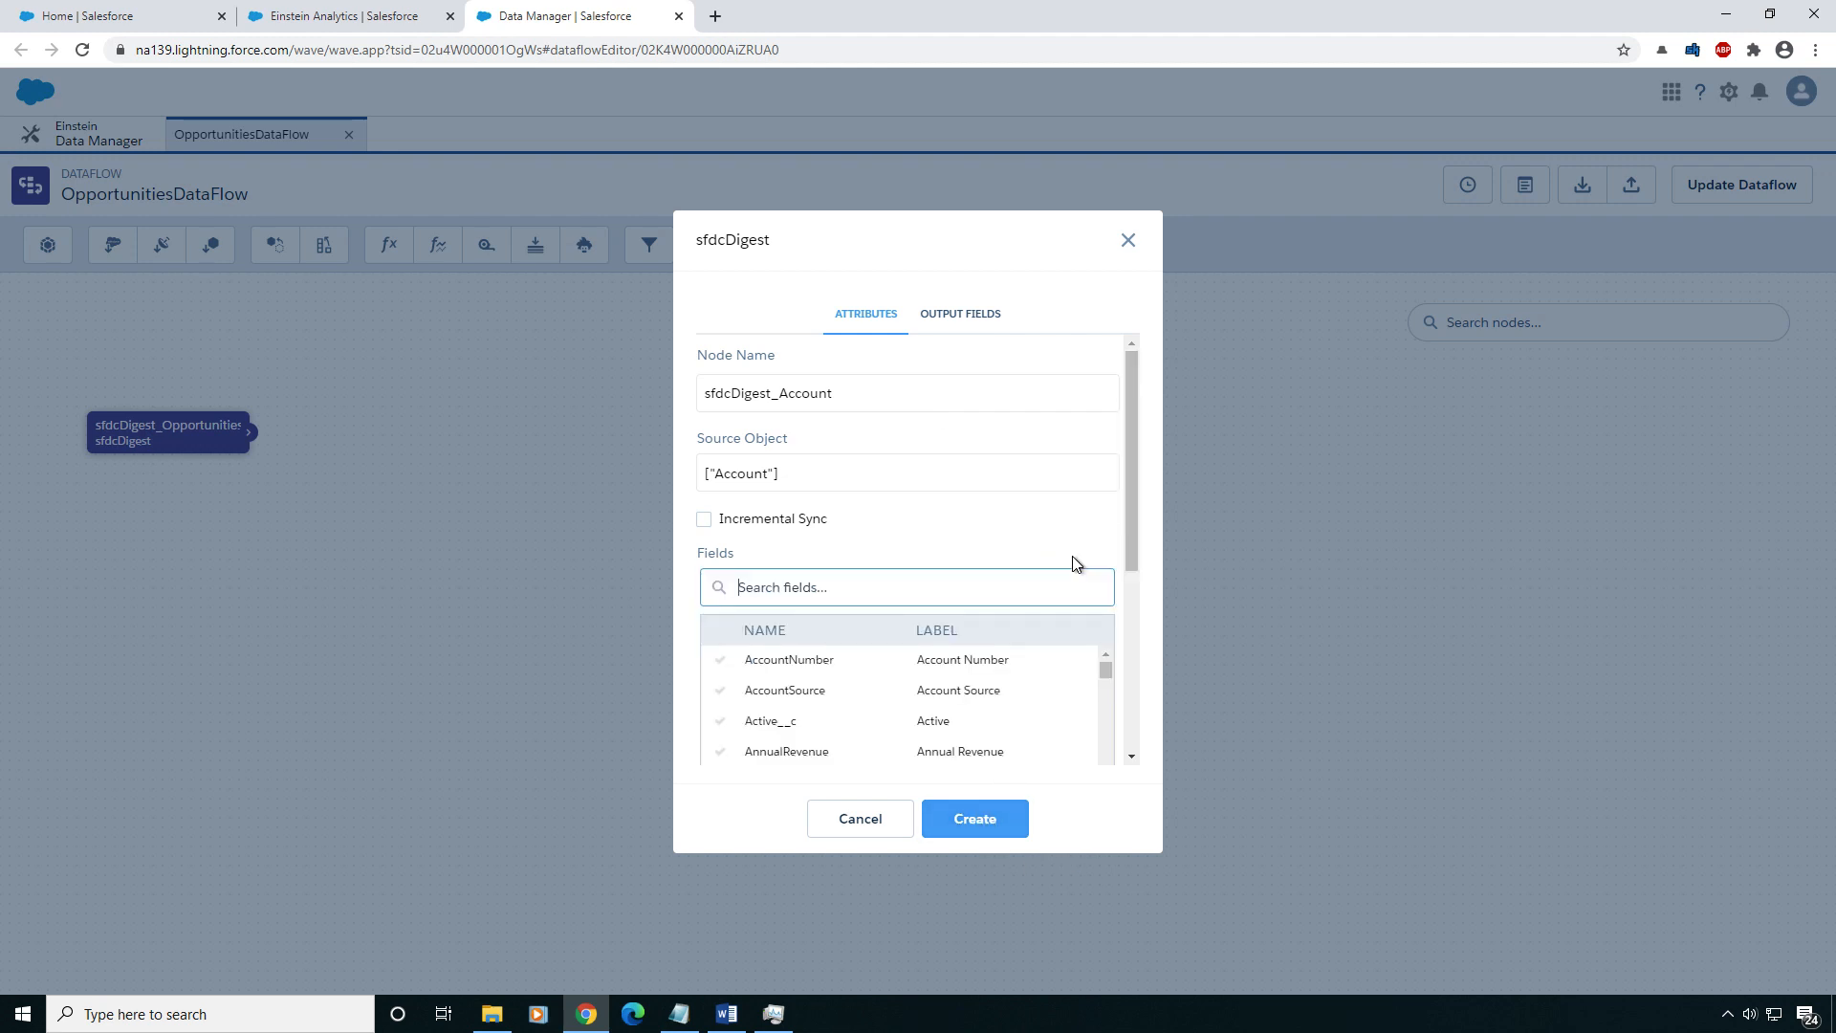
{"action": "type", "text": "id"}
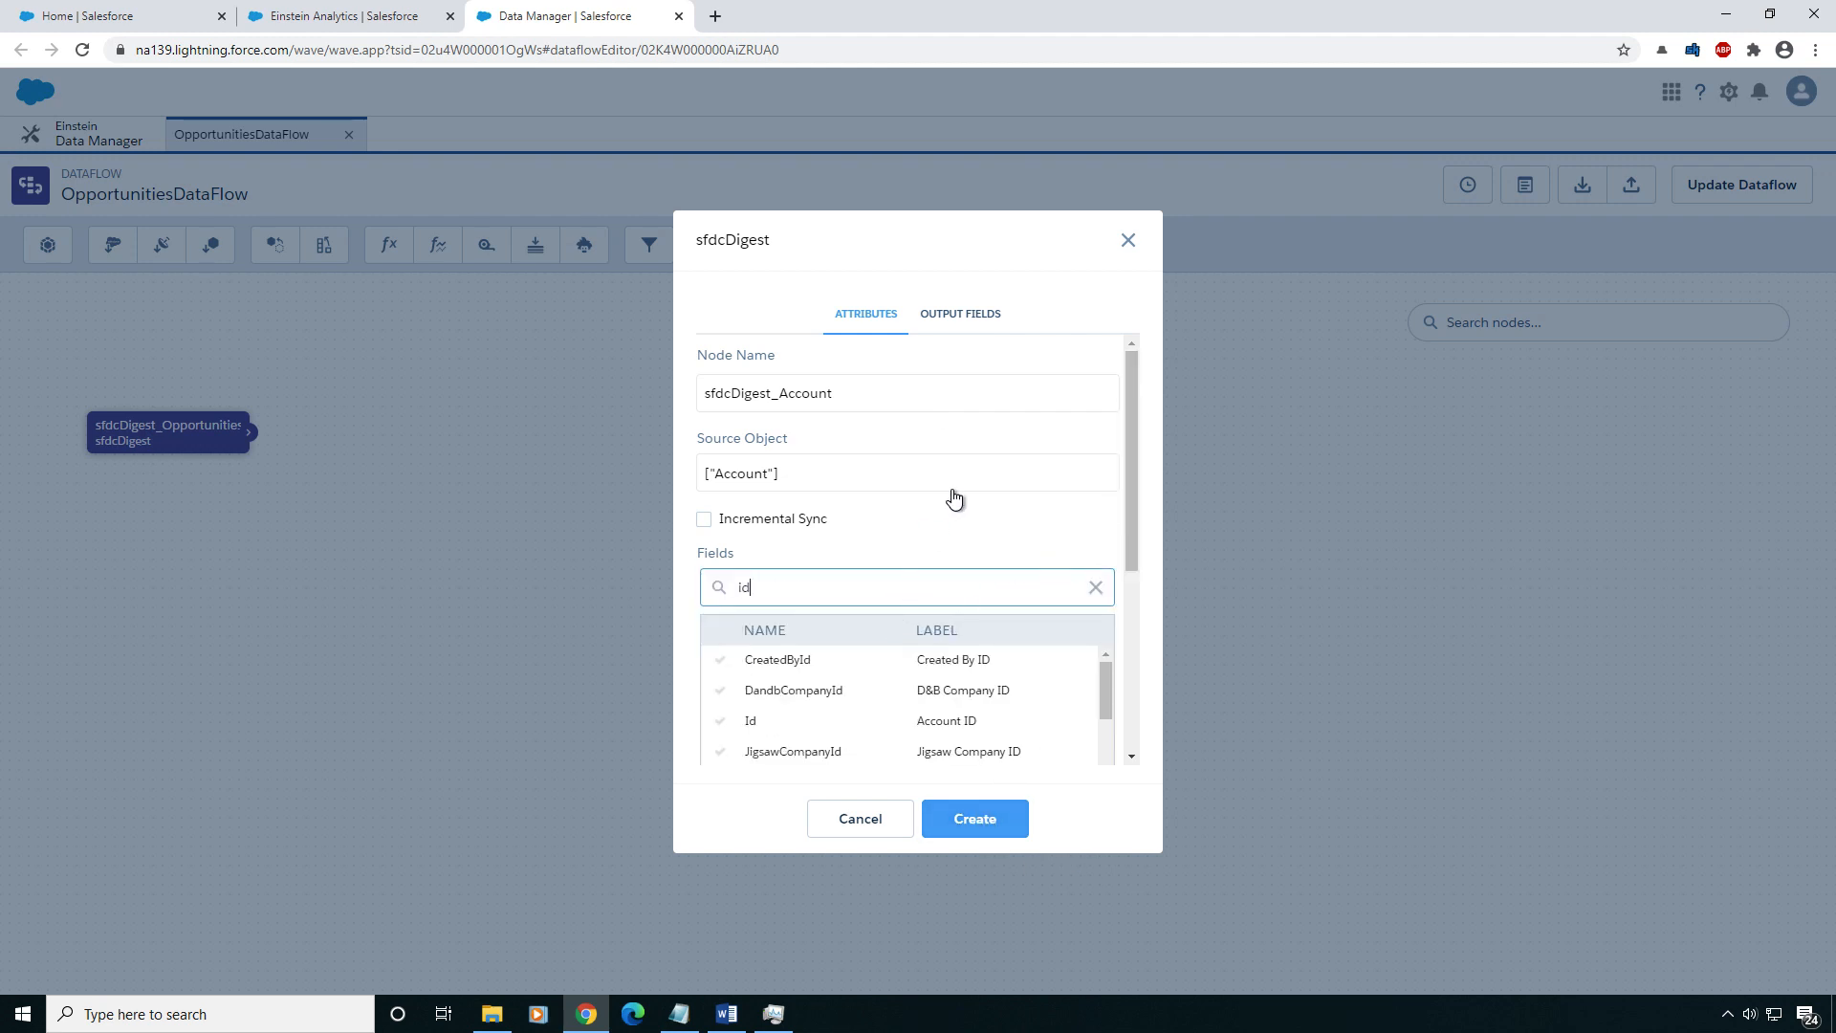
{"action": "left_click", "coordinate": [766, 730]}
{"action": "left_click", "coordinate": [766, 729]}
- Add the Name field and create the sfdcDigest_Account node, placing it above sfdcDigest_Opportunities on the canvas
{"action": "double_click", "coordinate": [823, 586]}
{"action": "type", "text": "nmame"}
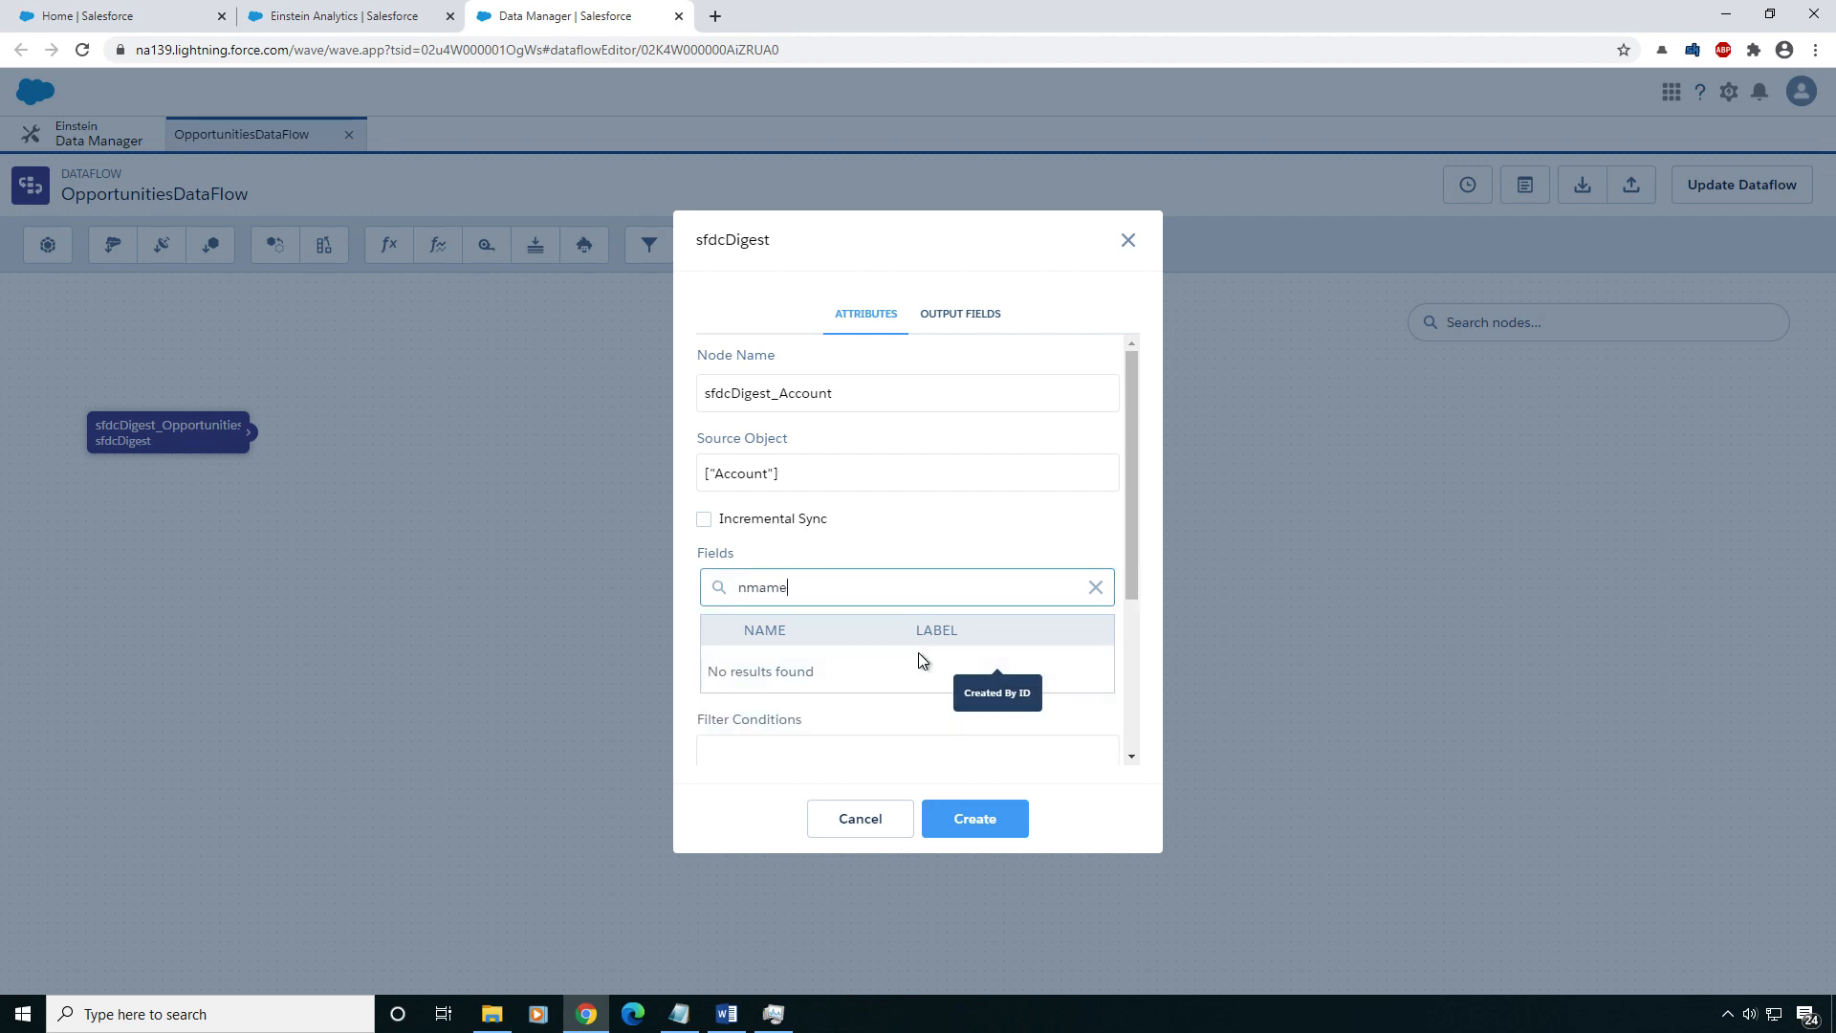
{"action": "key", "text": "BackSpace"}
{"action": "key", "text": "BackSpace"}
{"action": "key", "text": "BackSpace"}
{"action": "key", "text": "BackSpace"}
{"action": "type", "text": "ame"}
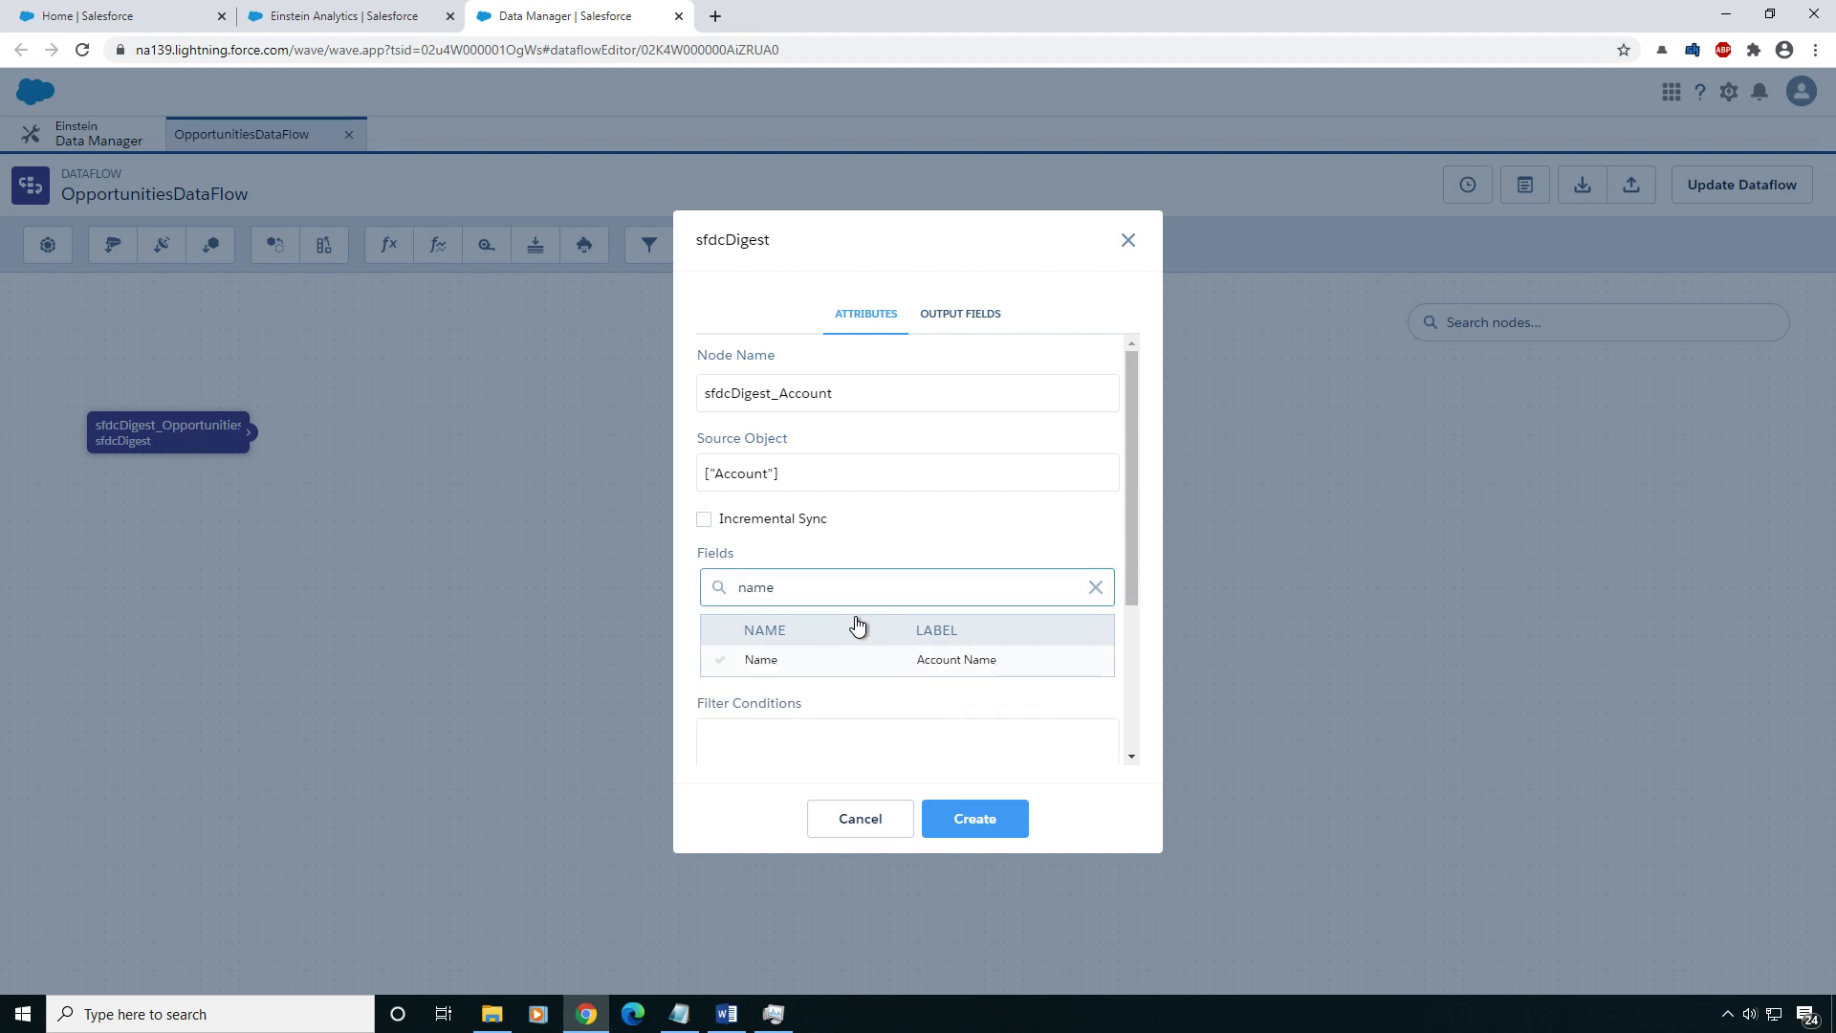
{"action": "left_click", "coordinate": [890, 669]}
{"action": "left_click", "coordinate": [973, 819]}
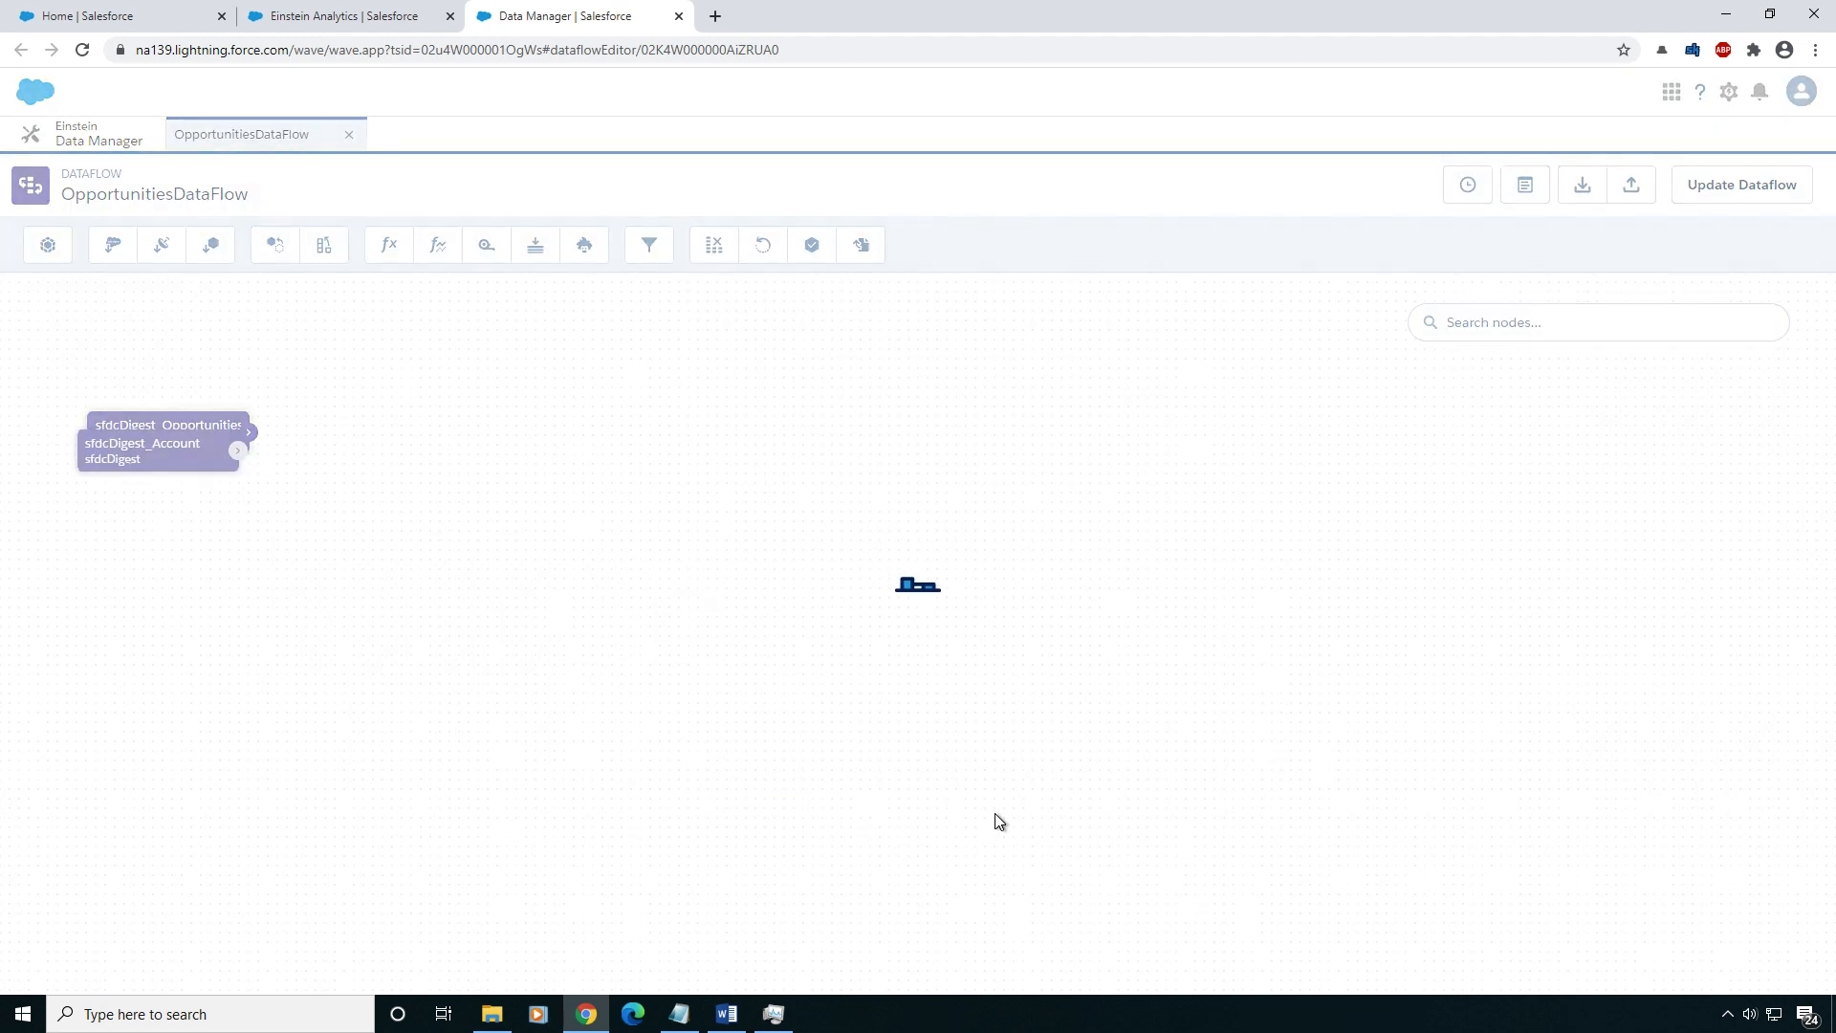
{"action": "left_click_drag", "start_coordinate": [234, 440], "coordinate": [233, 361]}
{"action": "left_click_drag", "start_coordinate": [164, 428], "coordinate": [163, 444]}
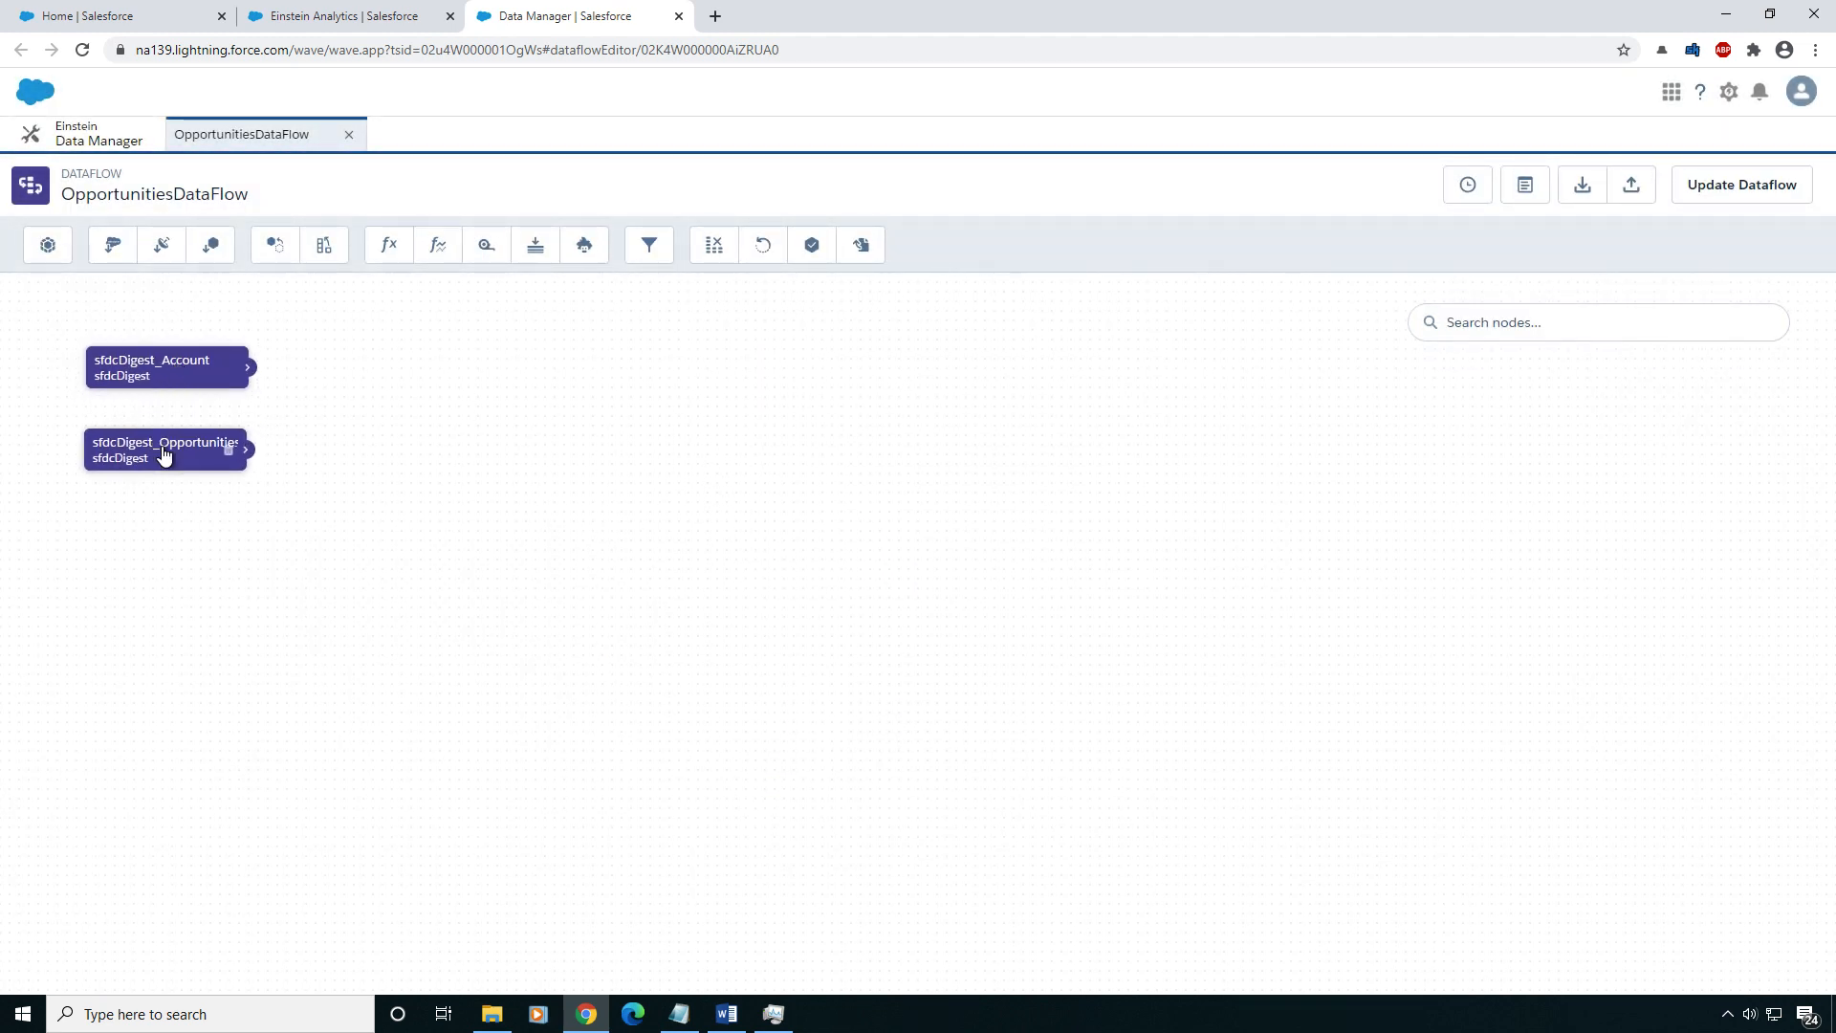
- Start a third sfdcDigest node named sfdcDigest_User with User as its source object
{"action": "left_click", "coordinate": [109, 252]}
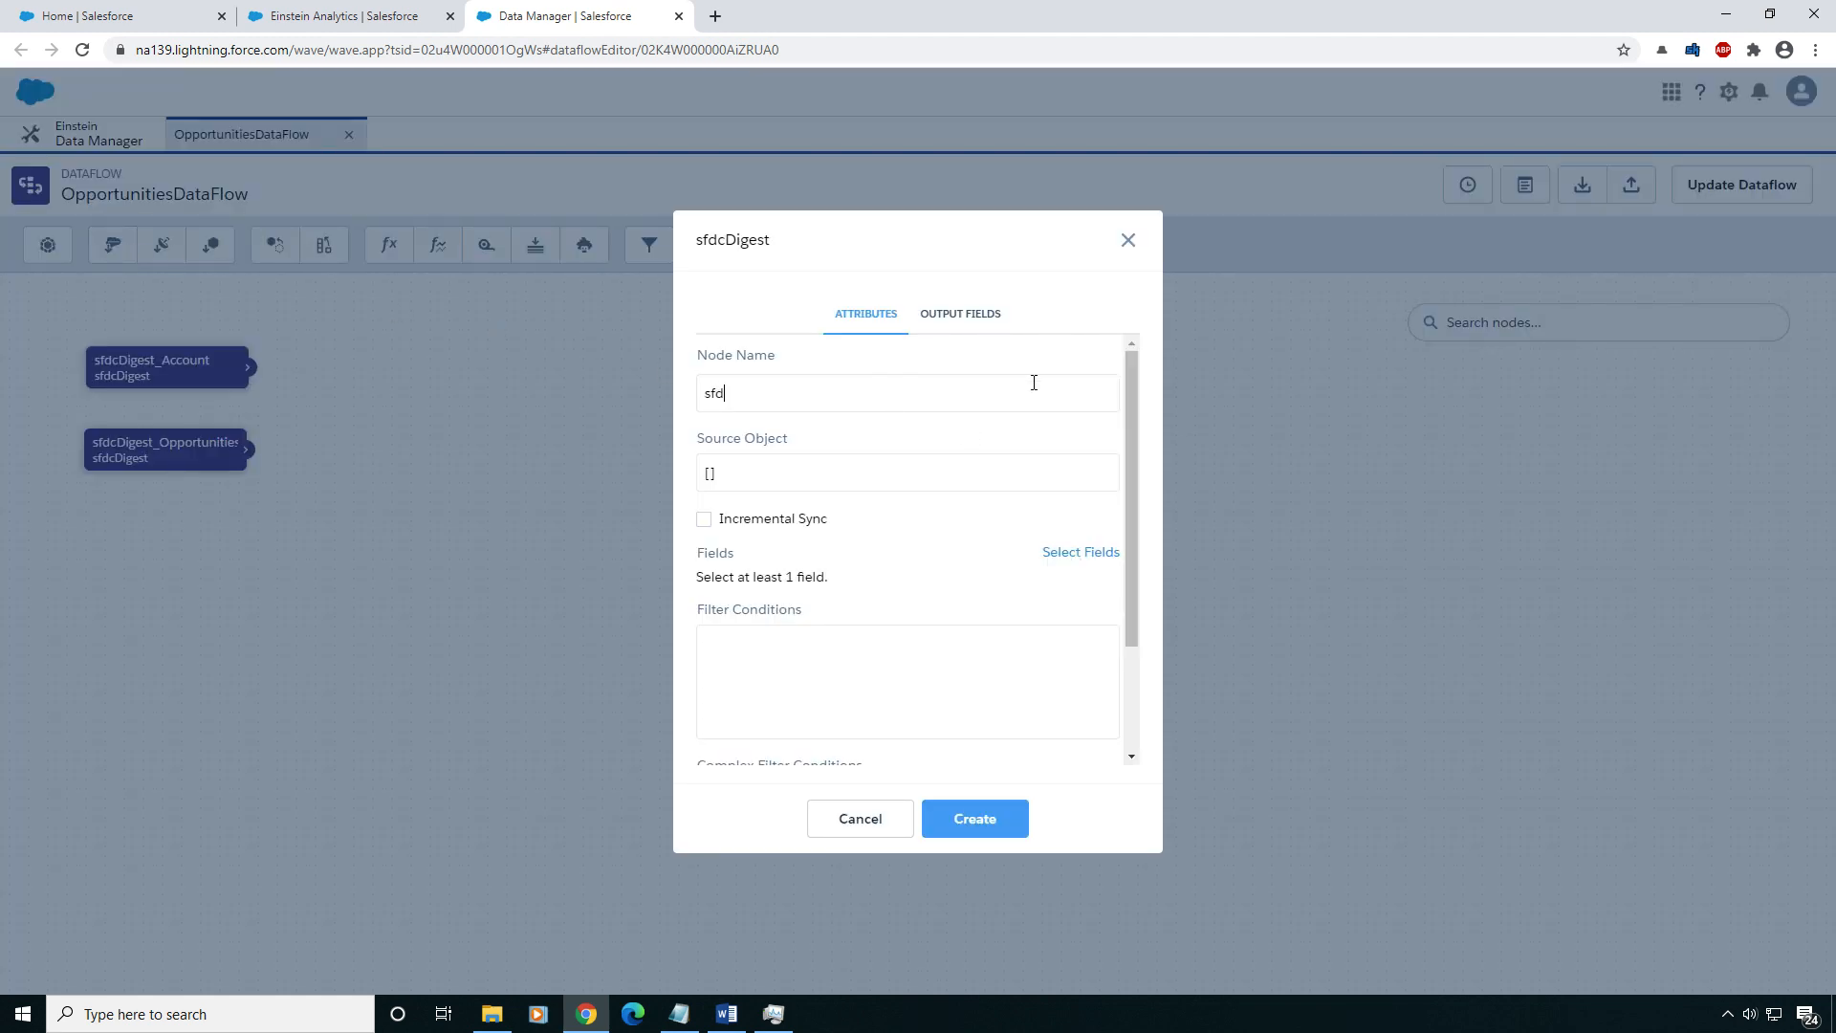
{"action": "type", "text": "sfdcD"}
{"action": "type", "text": "D"}
{"action": "type", "text": "igest"}
{"action": "type", "text": "_User"}
{"action": "left_click", "coordinate": [859, 472]}
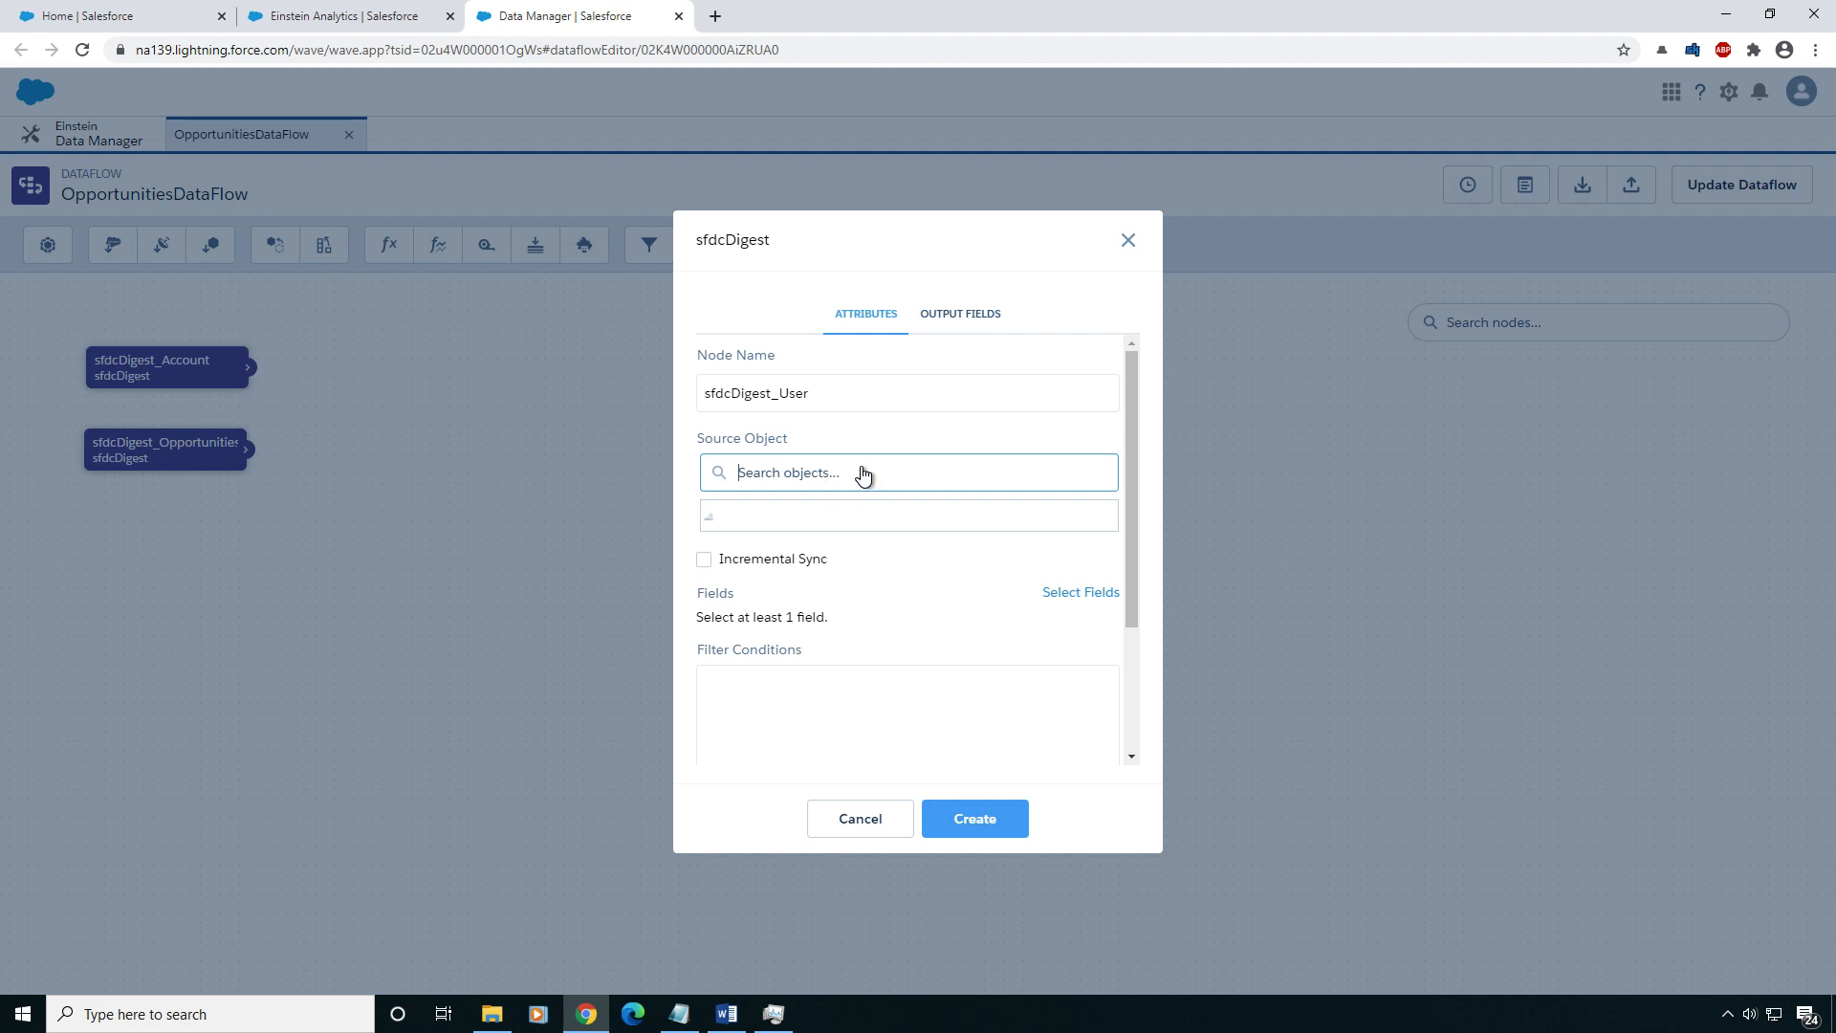
{"action": "type", "text": "user"}
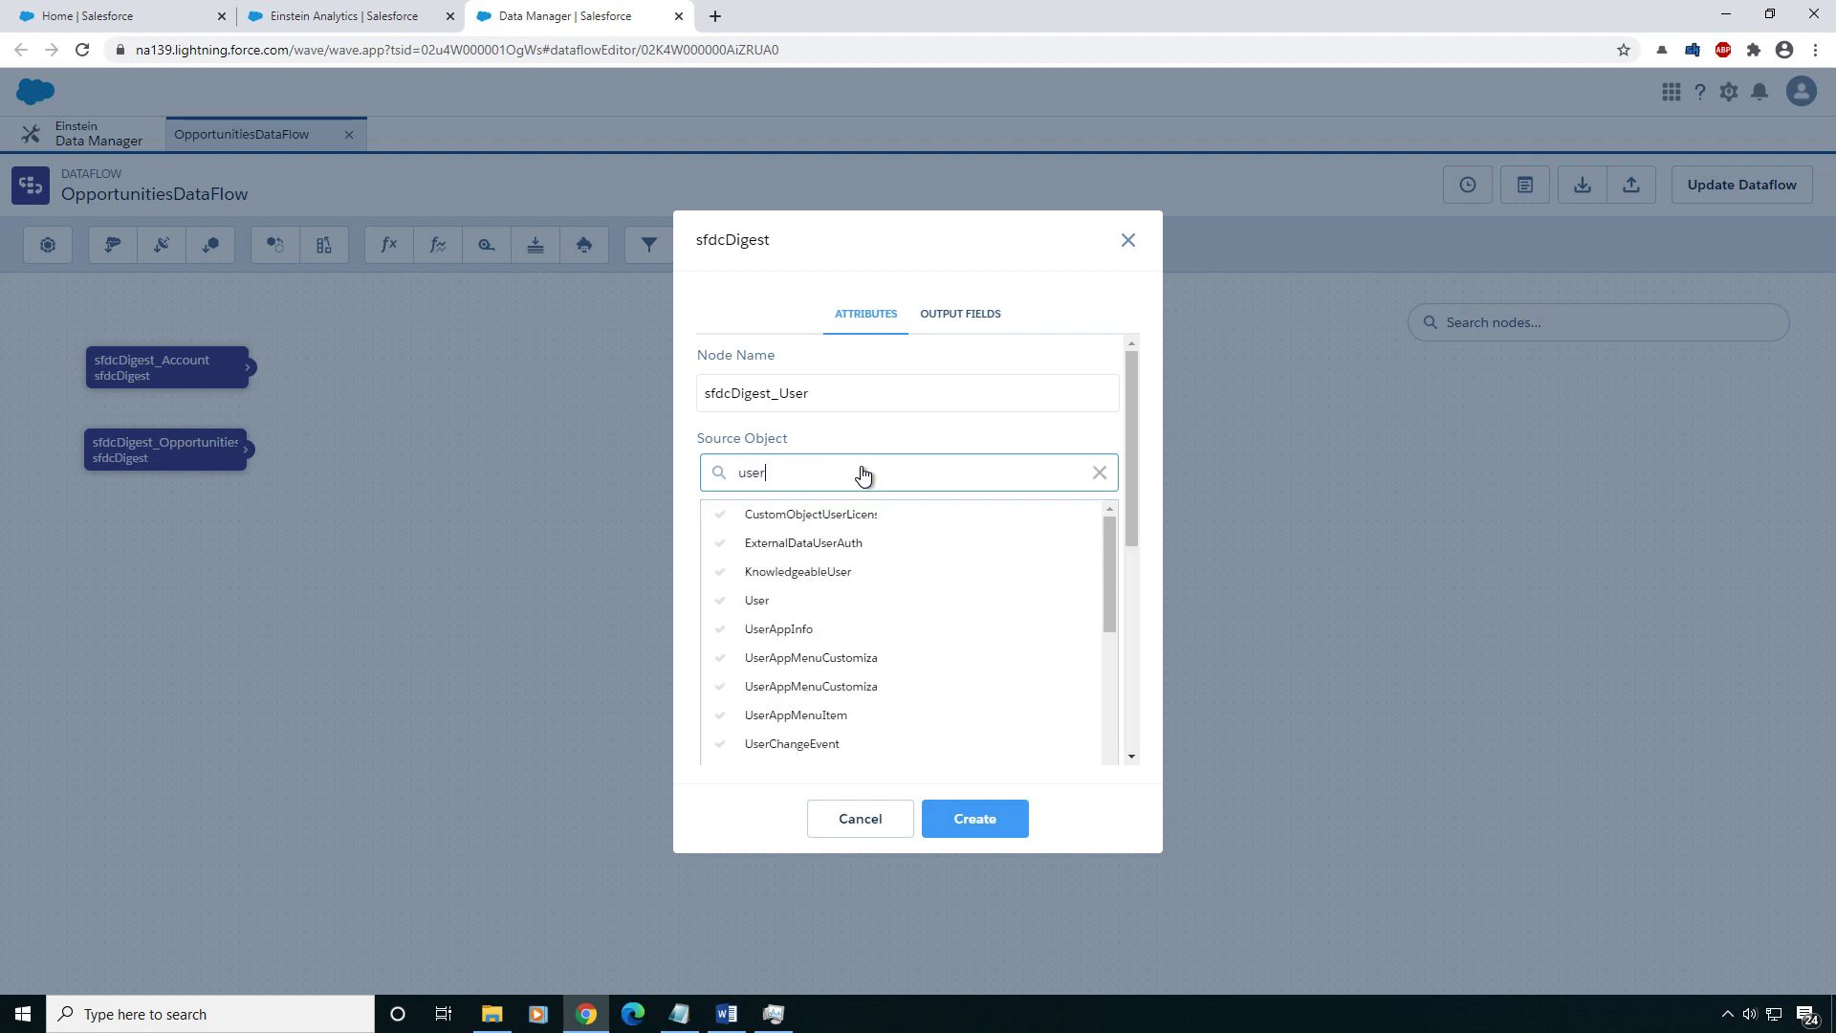
{"action": "left_click", "coordinate": [845, 600]}
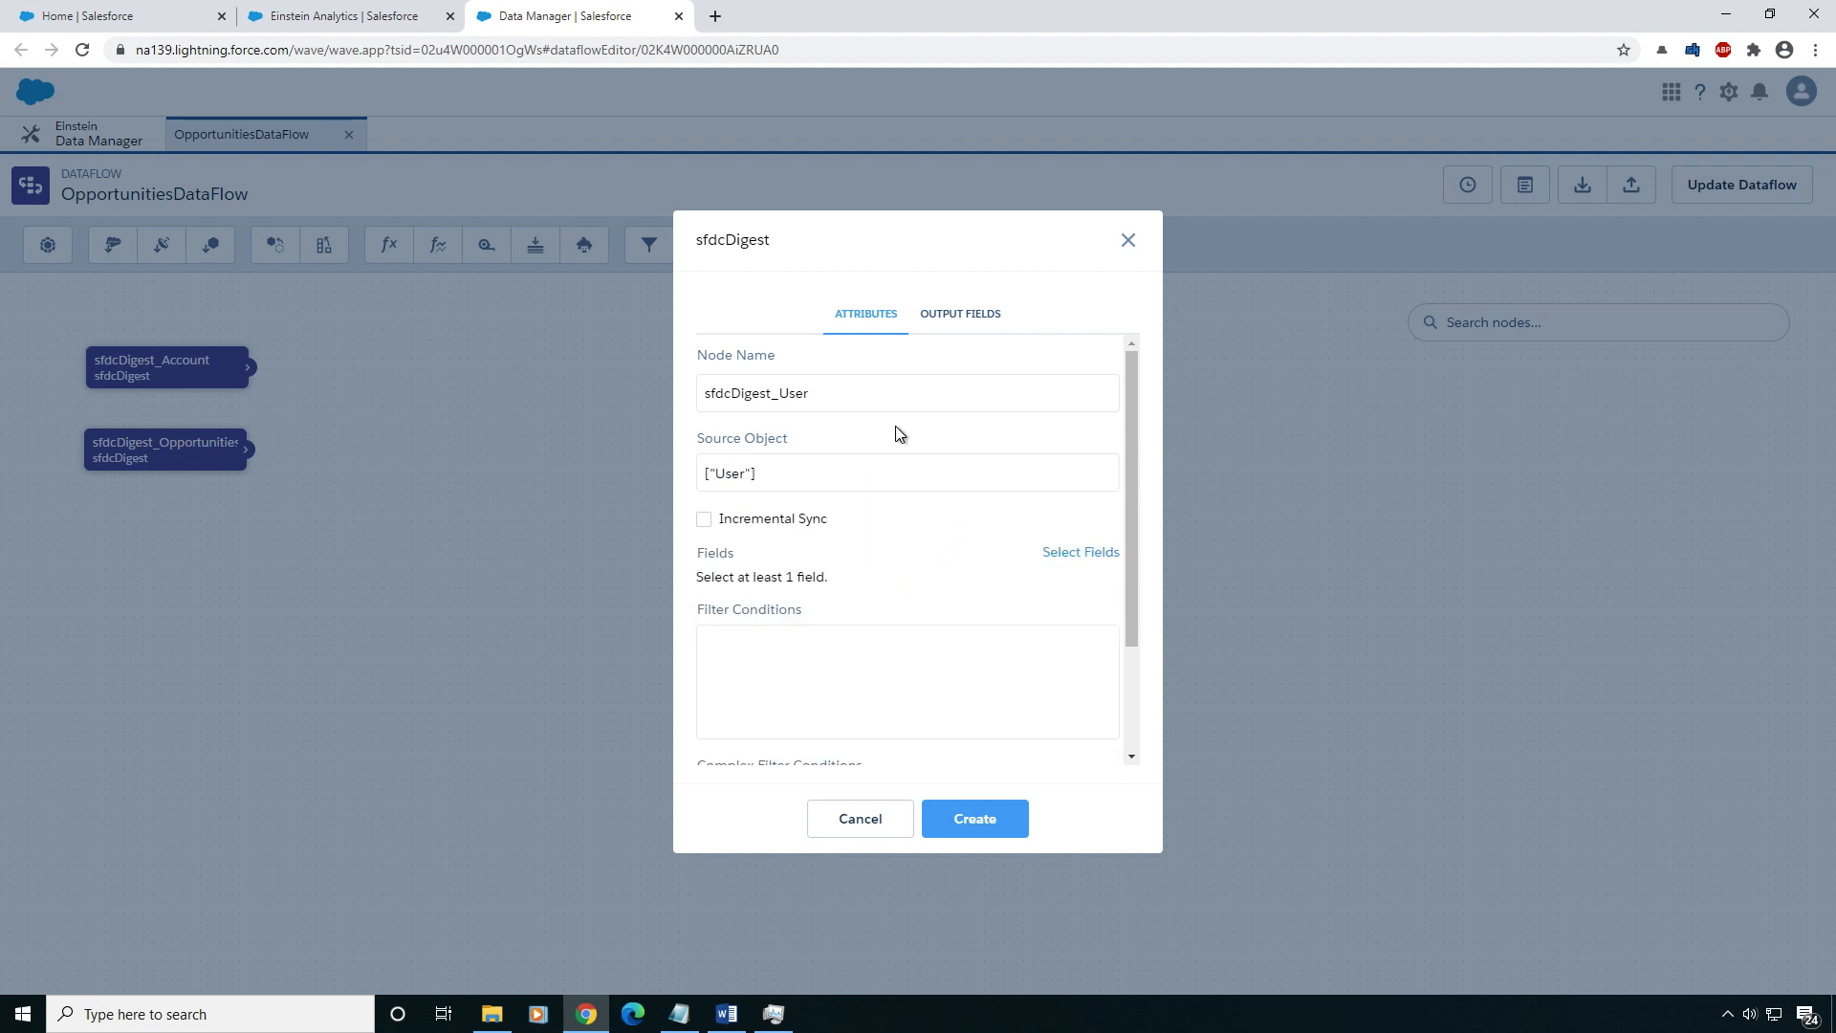
- Search the User fields for "id" and select the Id field
{"action": "left_click", "coordinate": [1060, 560]}
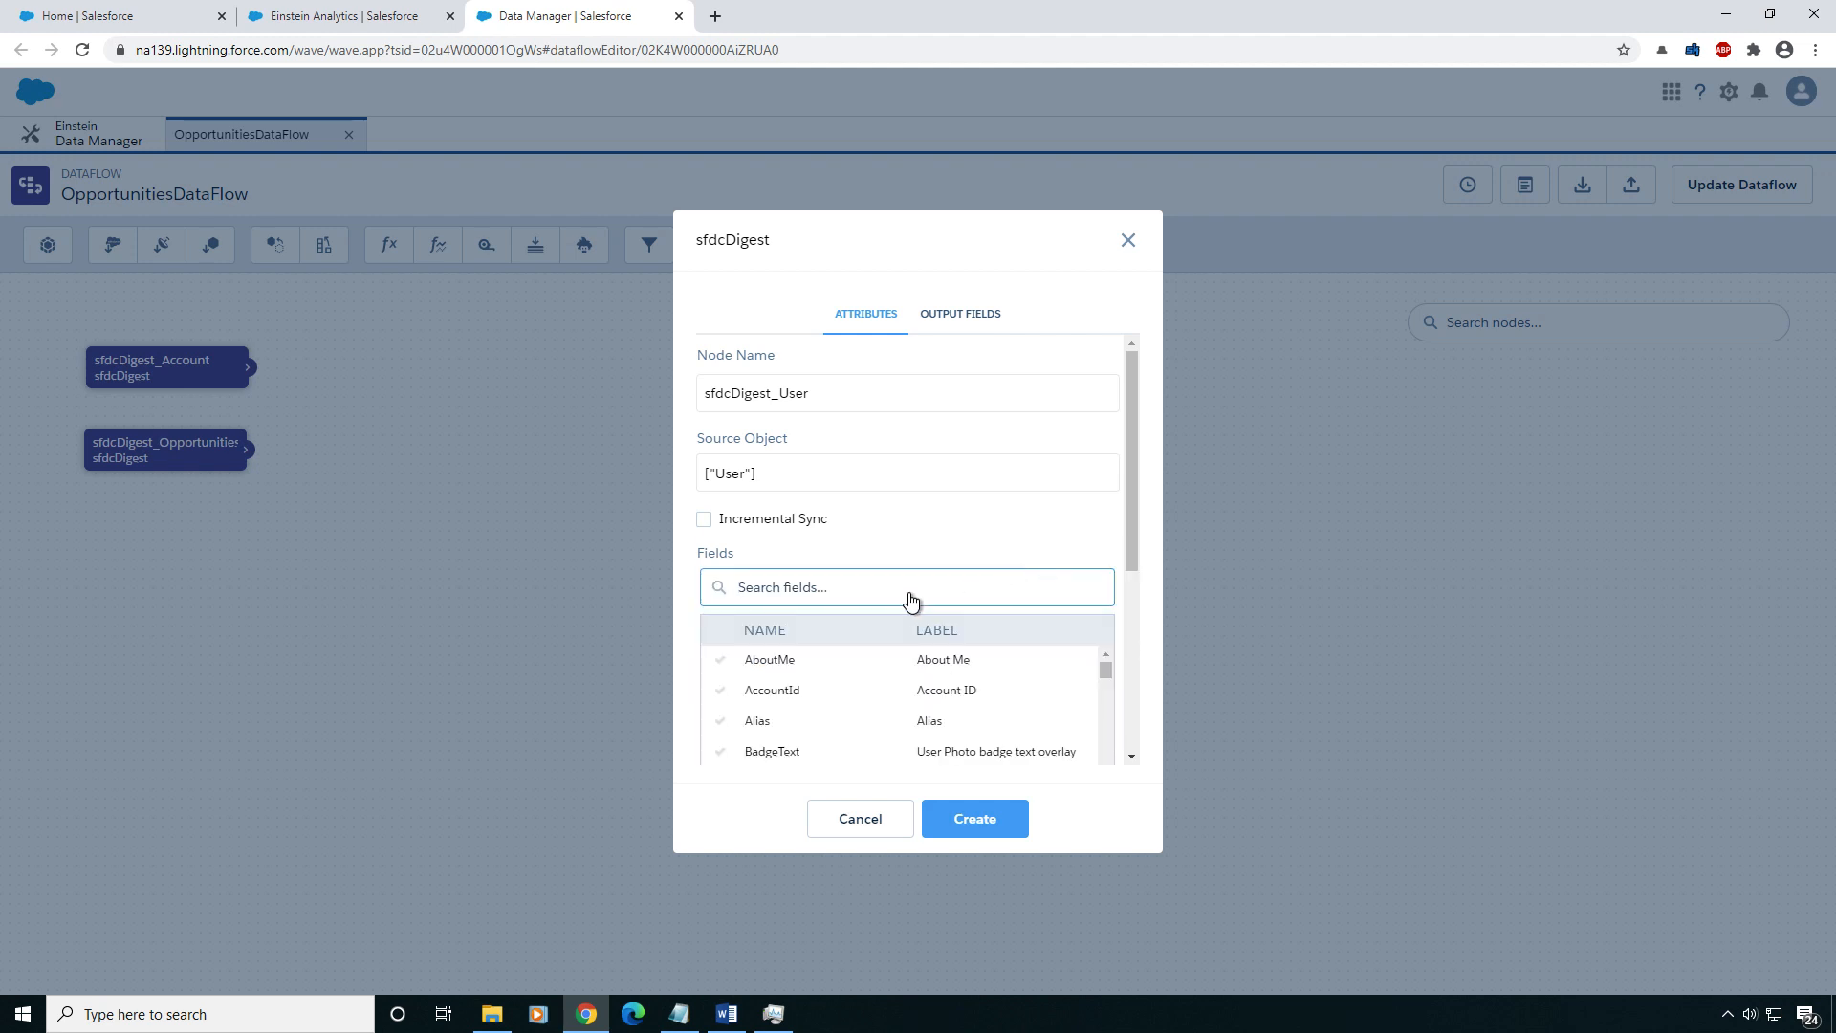
{"action": "type", "text": "id"}
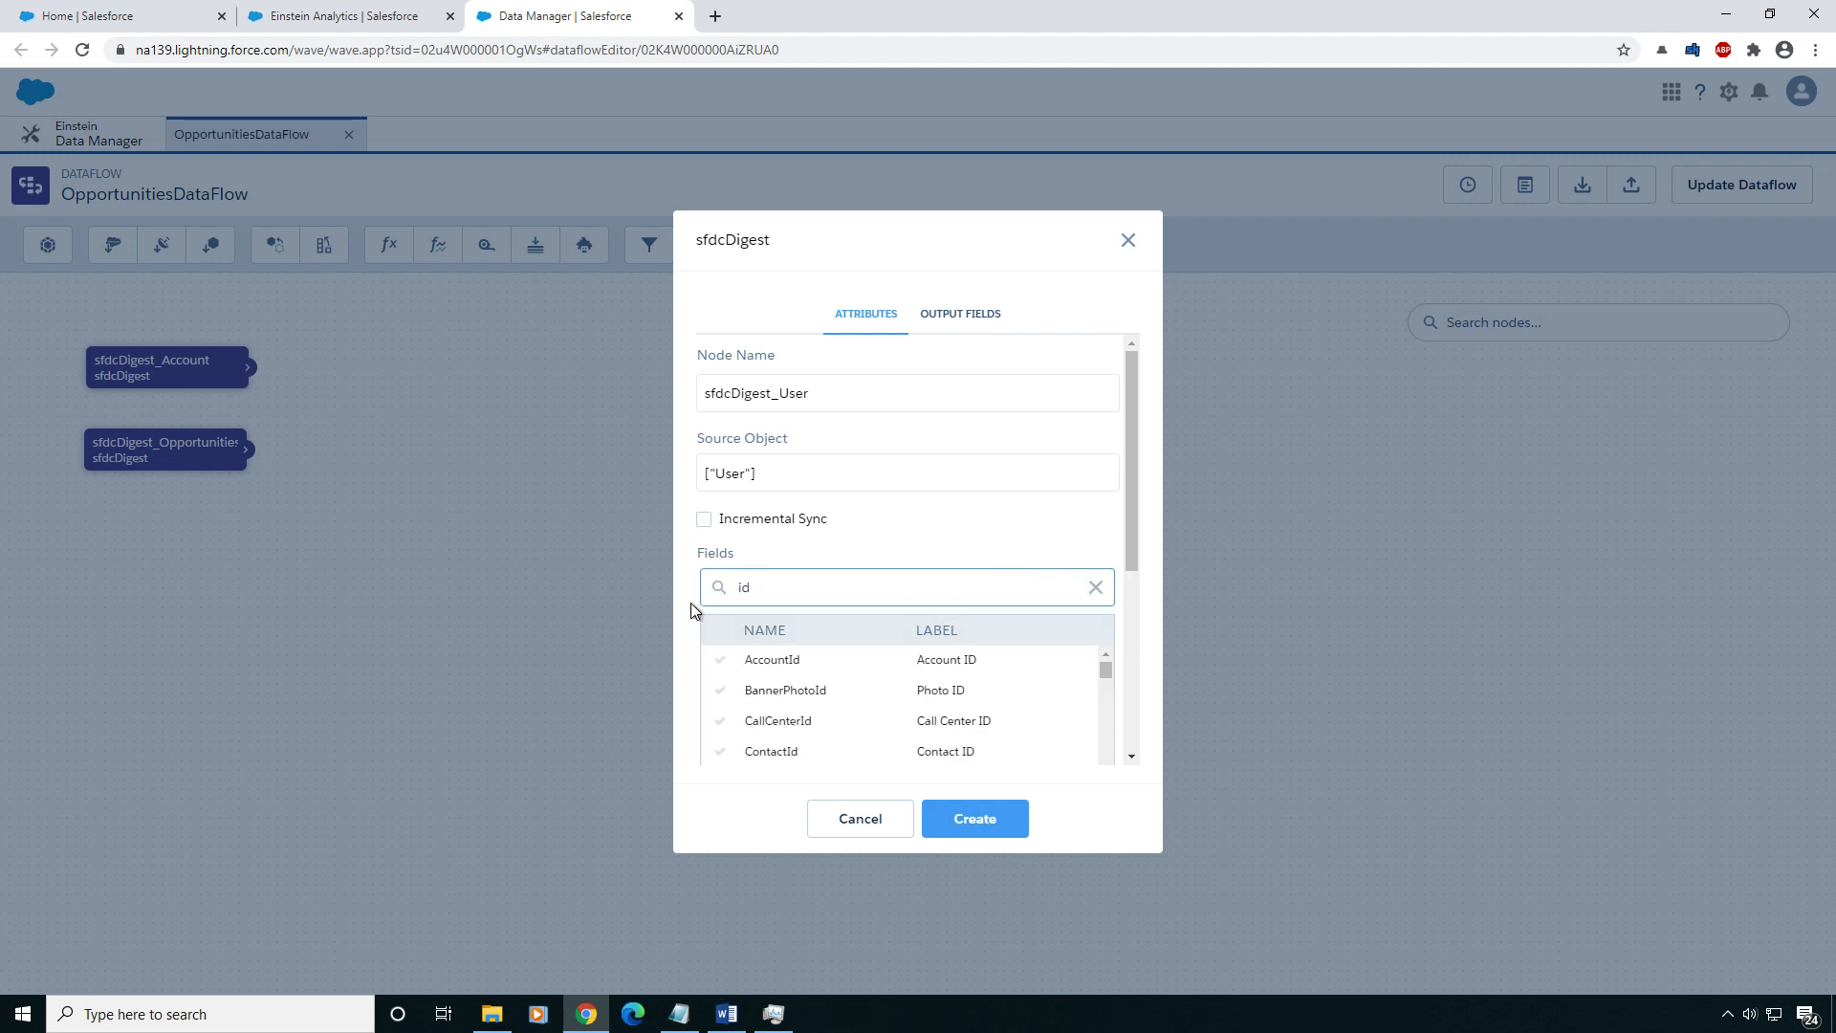
{"action": "scroll", "coordinate": [817, 703], "scroll_direction": "down", "scroll_amount": 1}
{"action": "scroll", "coordinate": [814, 705], "scroll_direction": "down", "scroll_amount": 1}
{"action": "scroll", "coordinate": [803, 746], "scroll_direction": "up", "scroll_amount": 2}
- Add the Name field and create the sfdcDigest_User node, placing it below sfdcDigest_Opportunities on the canvas
{"action": "left_click", "coordinate": [840, 587]}
{"action": "key", "text": "BackSpace"}
{"action": "key", "text": "BackSpace"}
{"action": "type", "text": "name"}
{"action": "scroll", "coordinate": [890, 631], "scroll_direction": "down", "scroll_amount": 1}
{"action": "scroll", "coordinate": [819, 663], "scroll_direction": "down", "scroll_amount": 1}
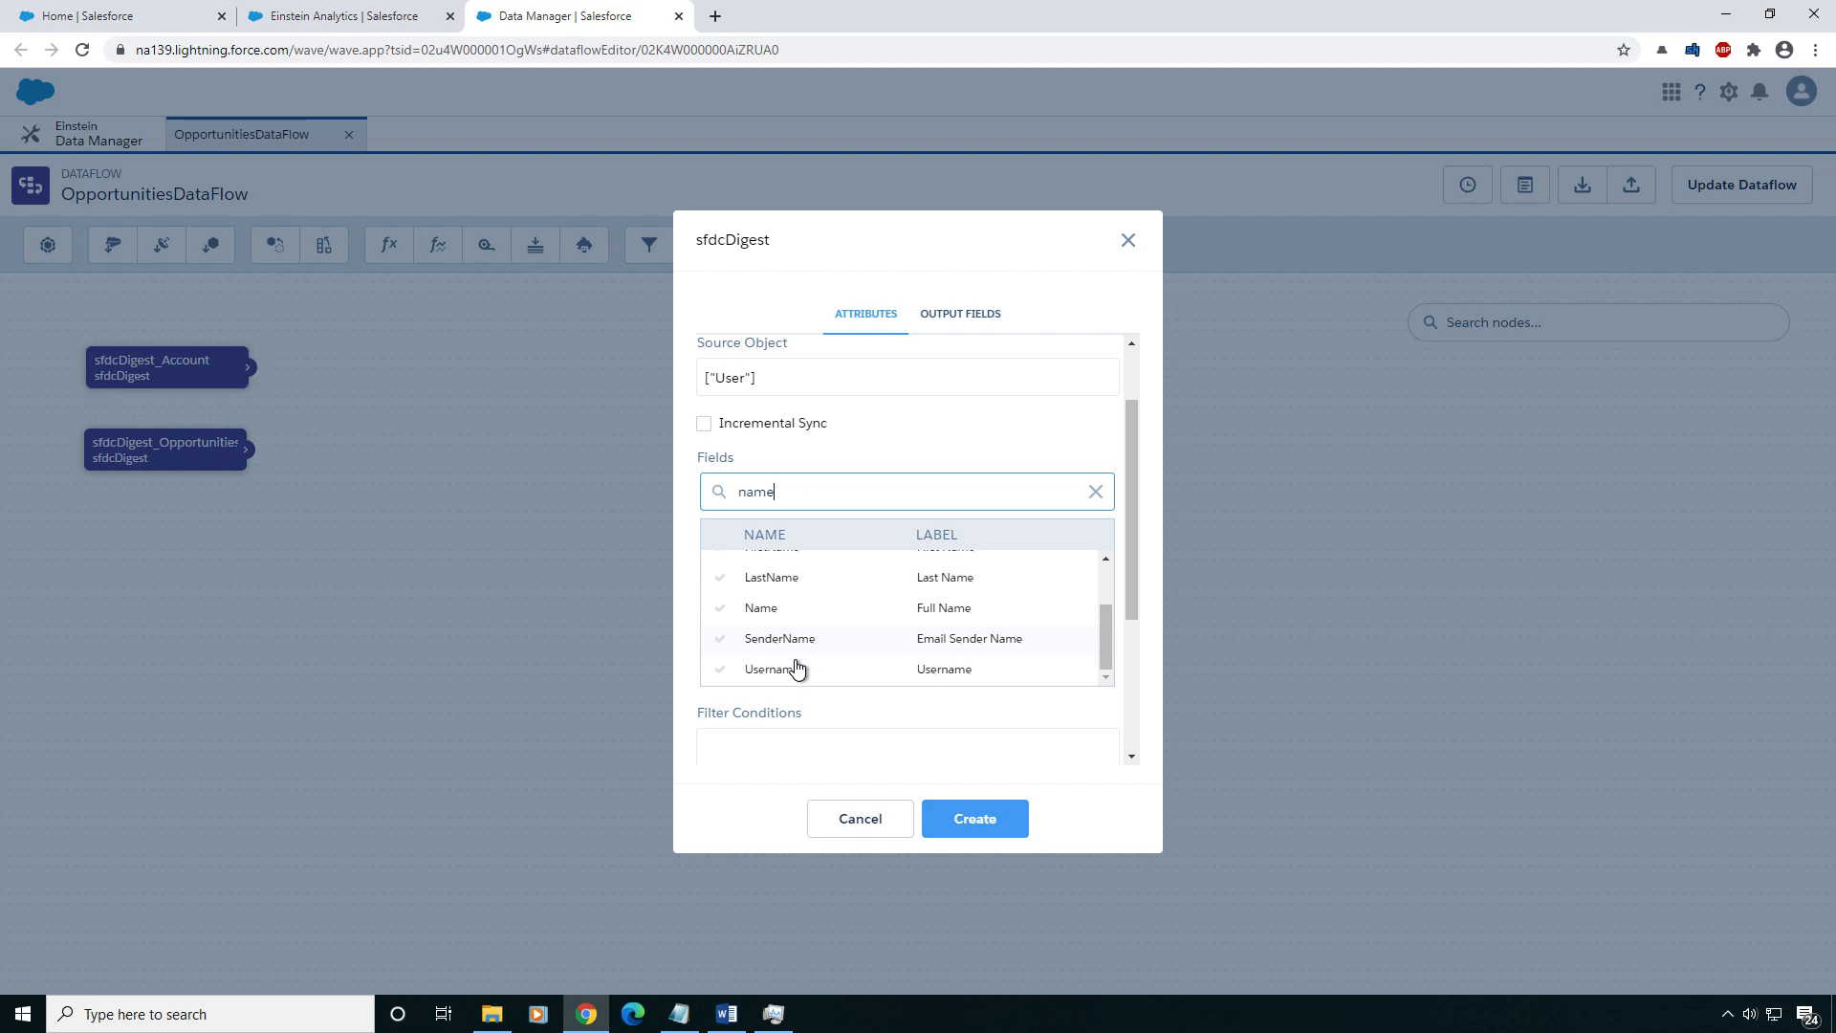
{"action": "left_click", "coordinate": [790, 612]}
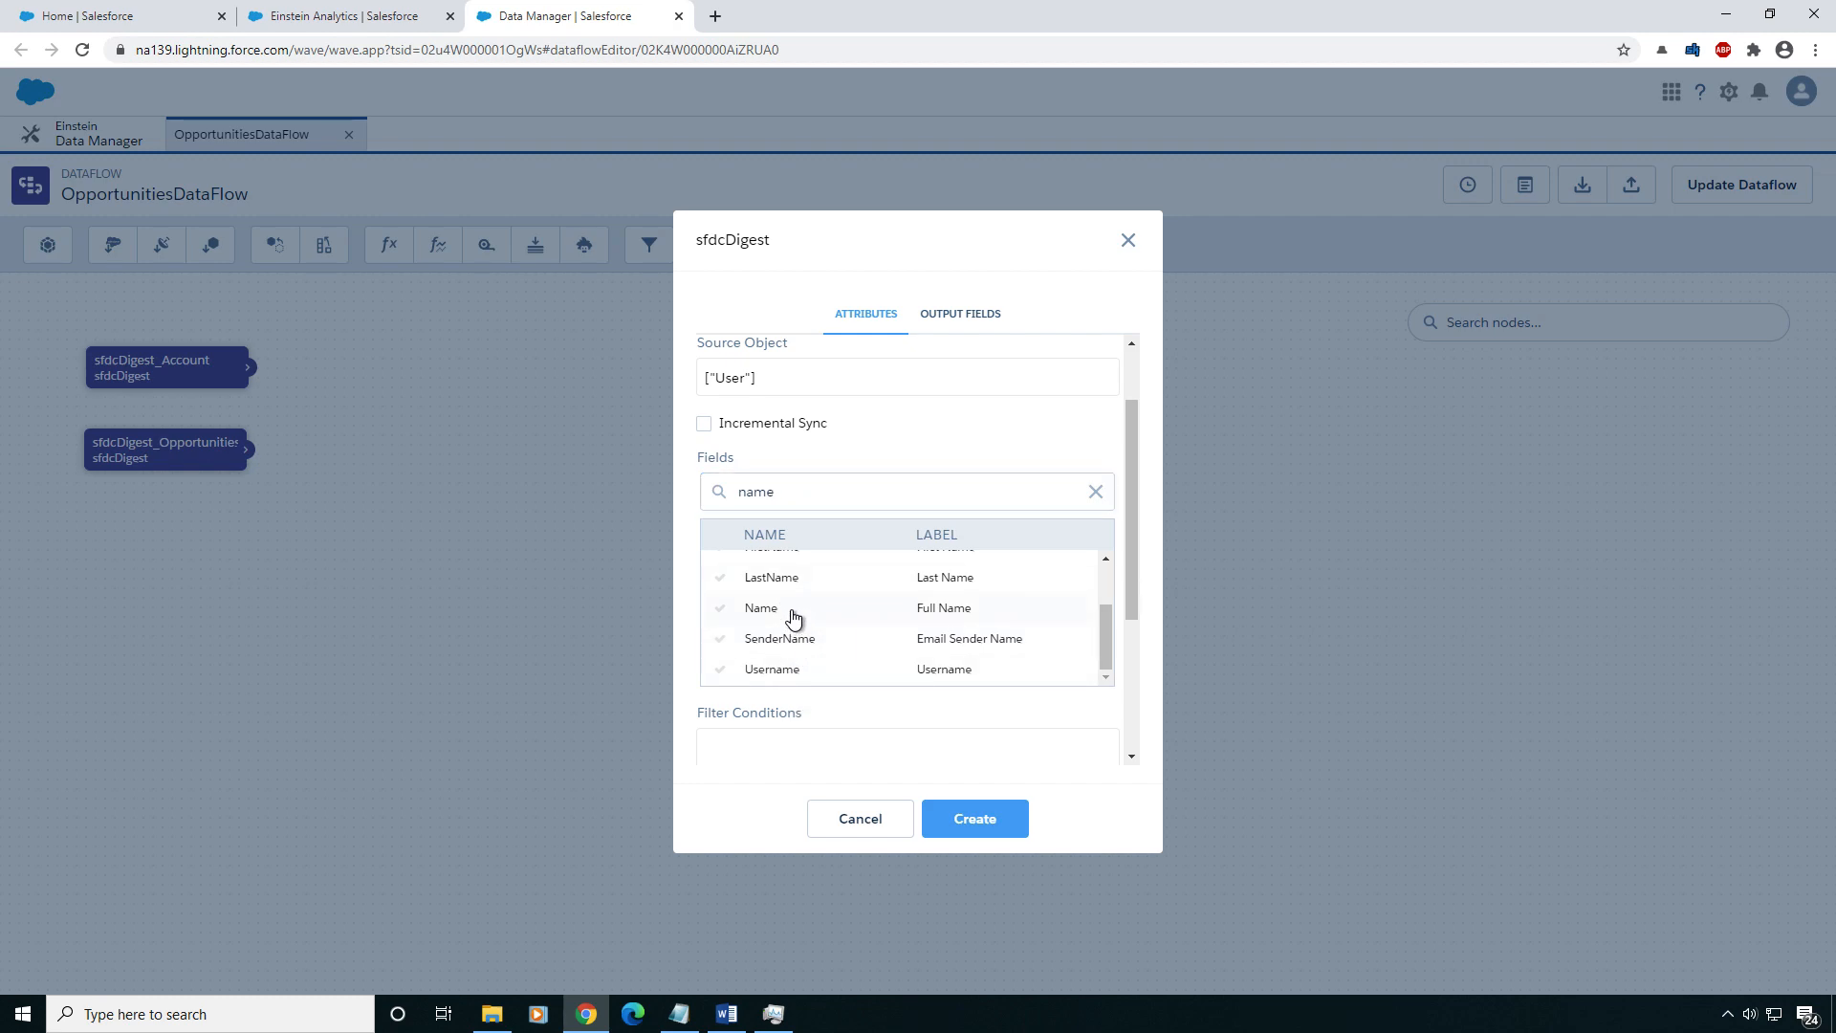
{"action": "left_click", "coordinate": [988, 457]}
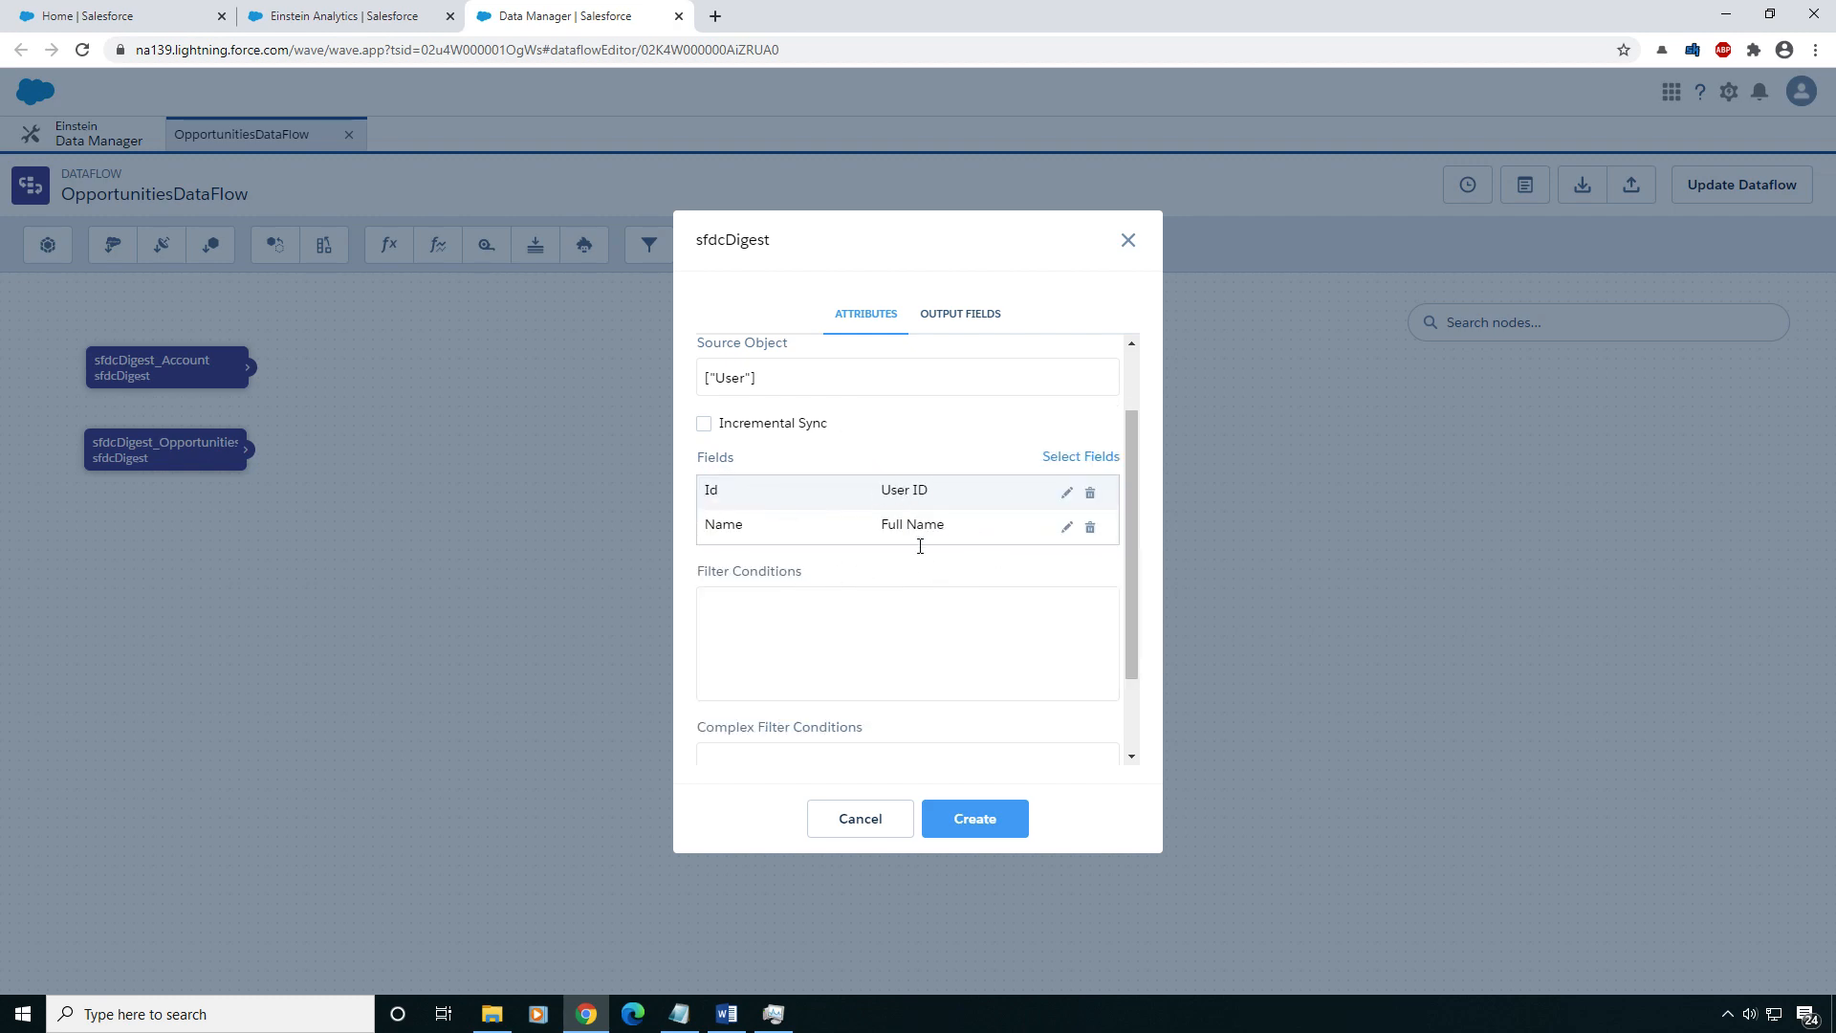
{"action": "left_click", "coordinate": [992, 821]}
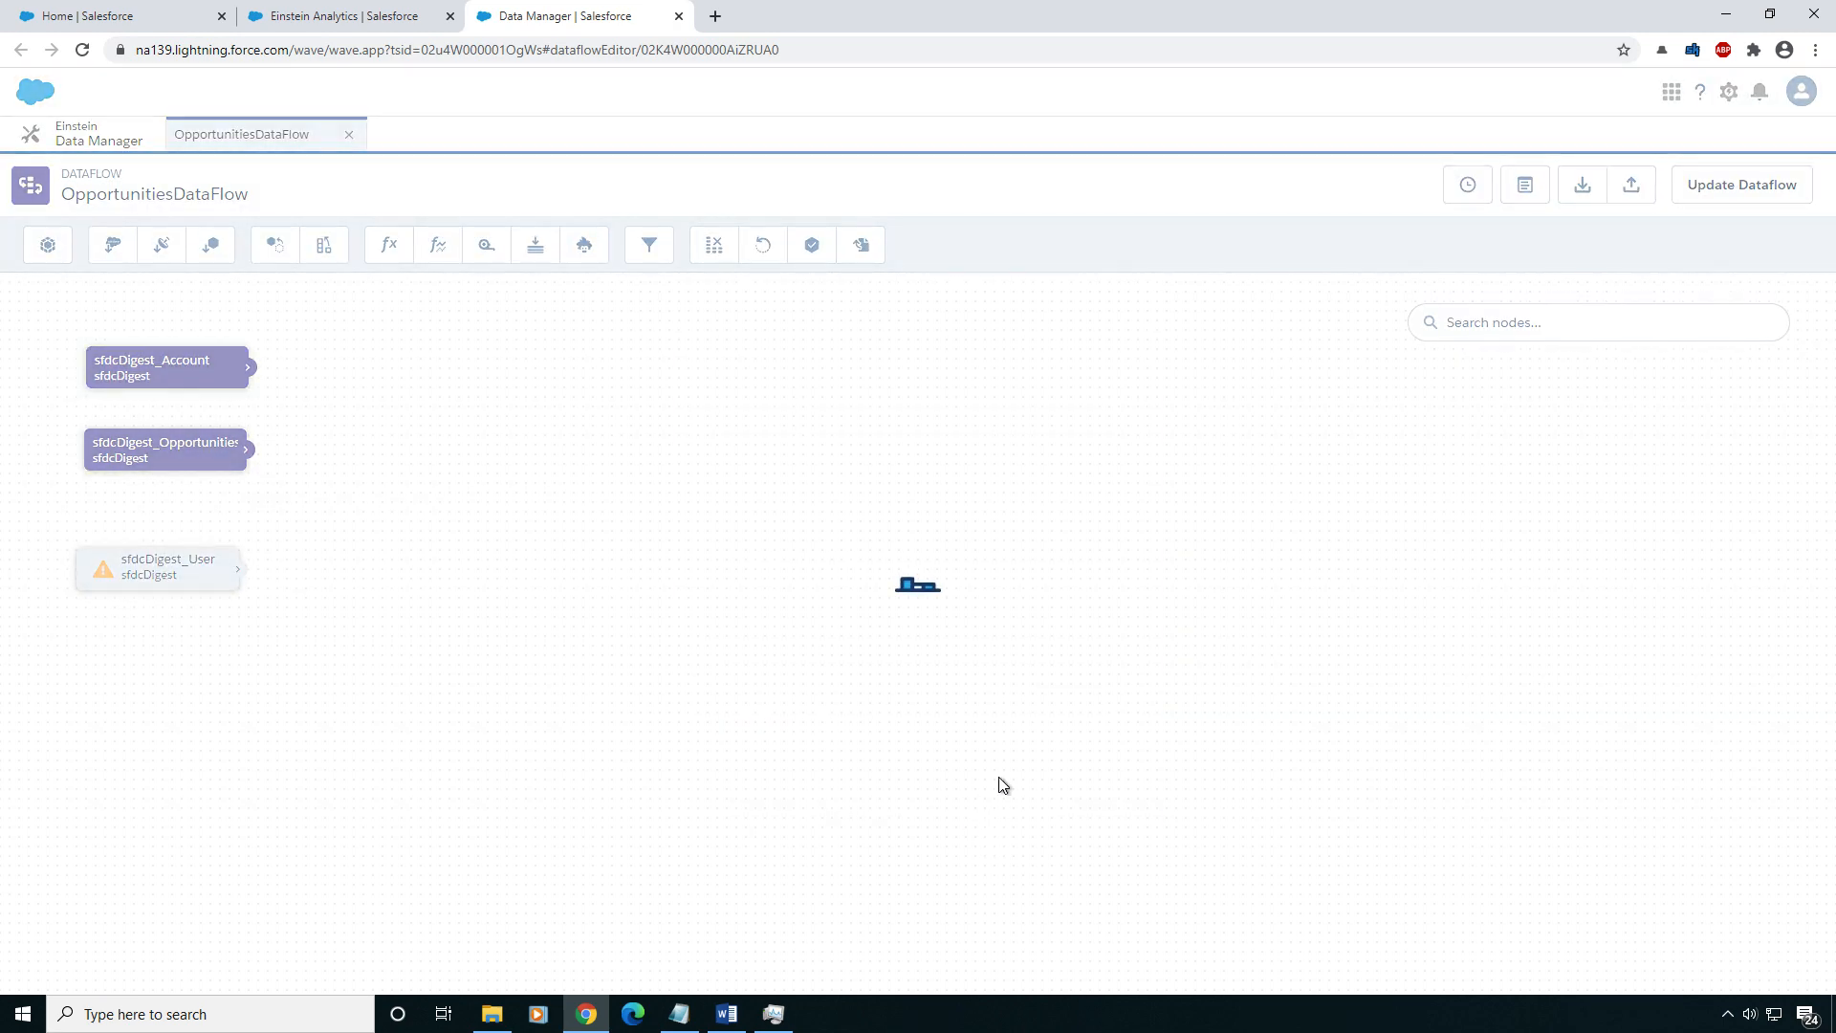
{"action": "left_click_drag", "start_coordinate": [134, 574], "coordinate": [138, 540]}
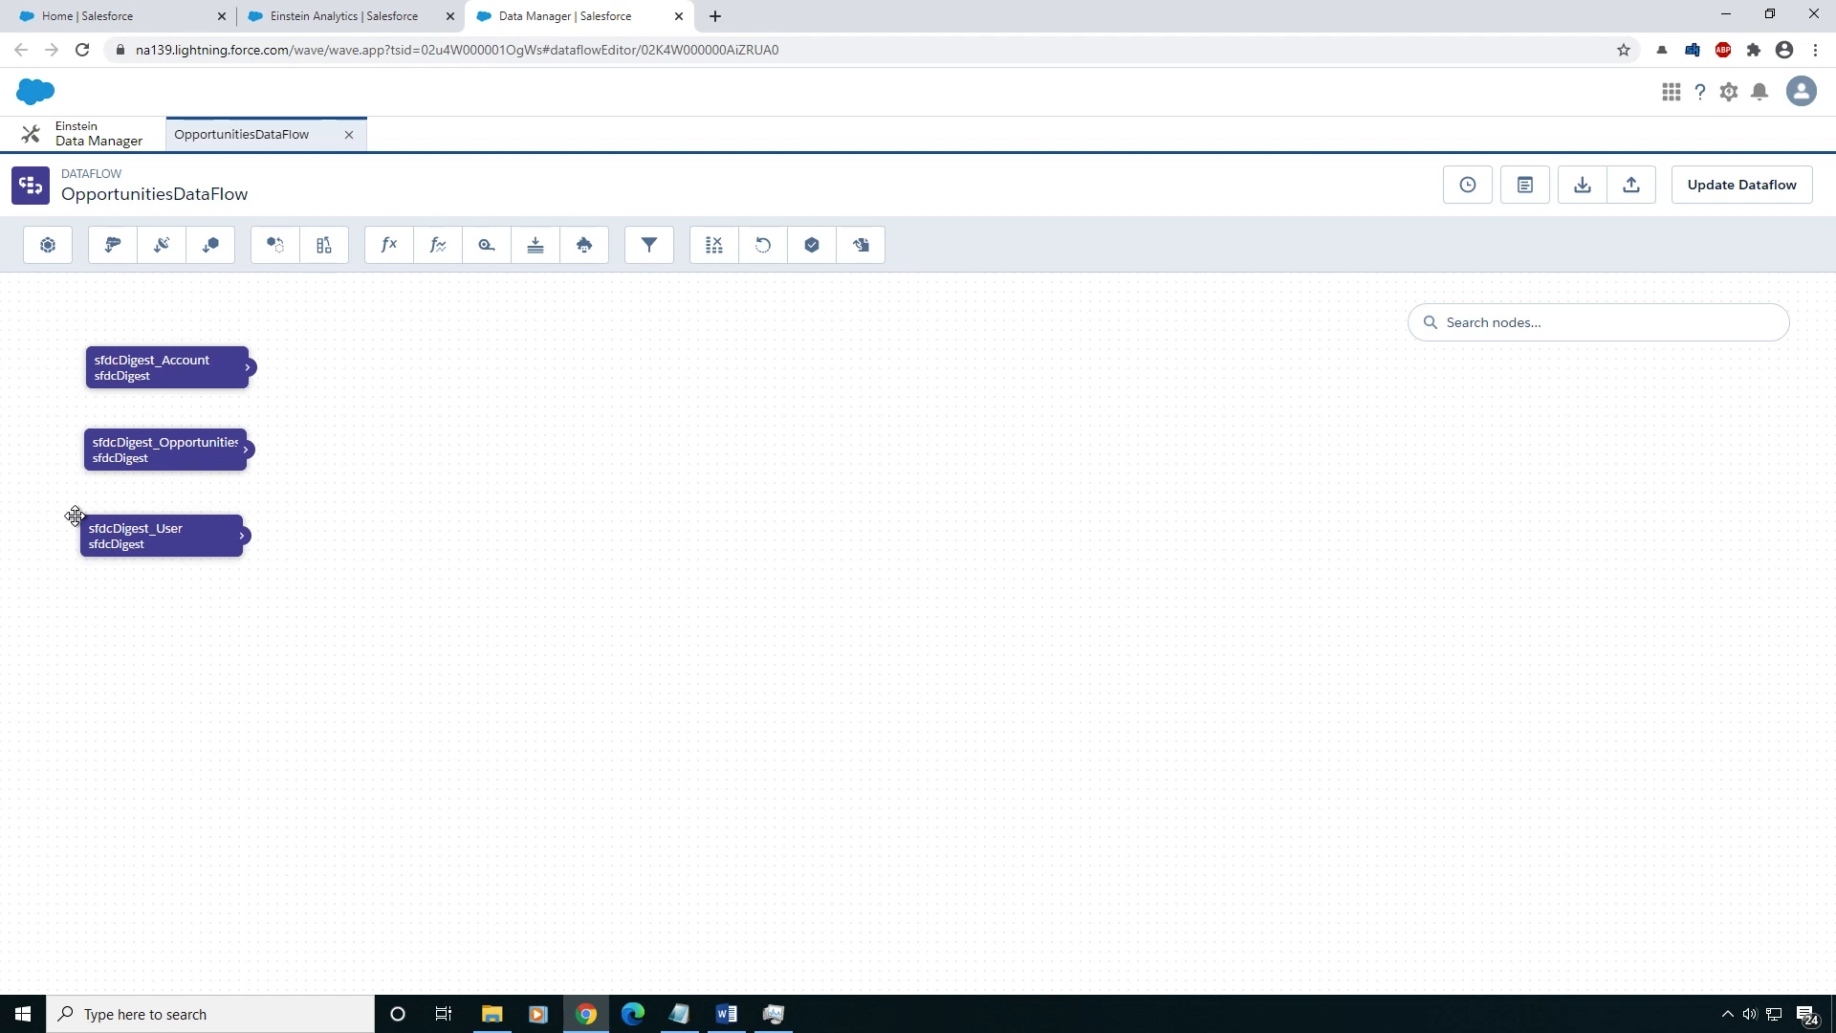
- Start an augment node named augment_OpportunitiesToAccounts with sfdcDigest_Opportunities as left source and AccountId as left key
{"action": "mouse_move", "coordinate": [205, 537]}
{"action": "left_click", "coordinate": [317, 250]}
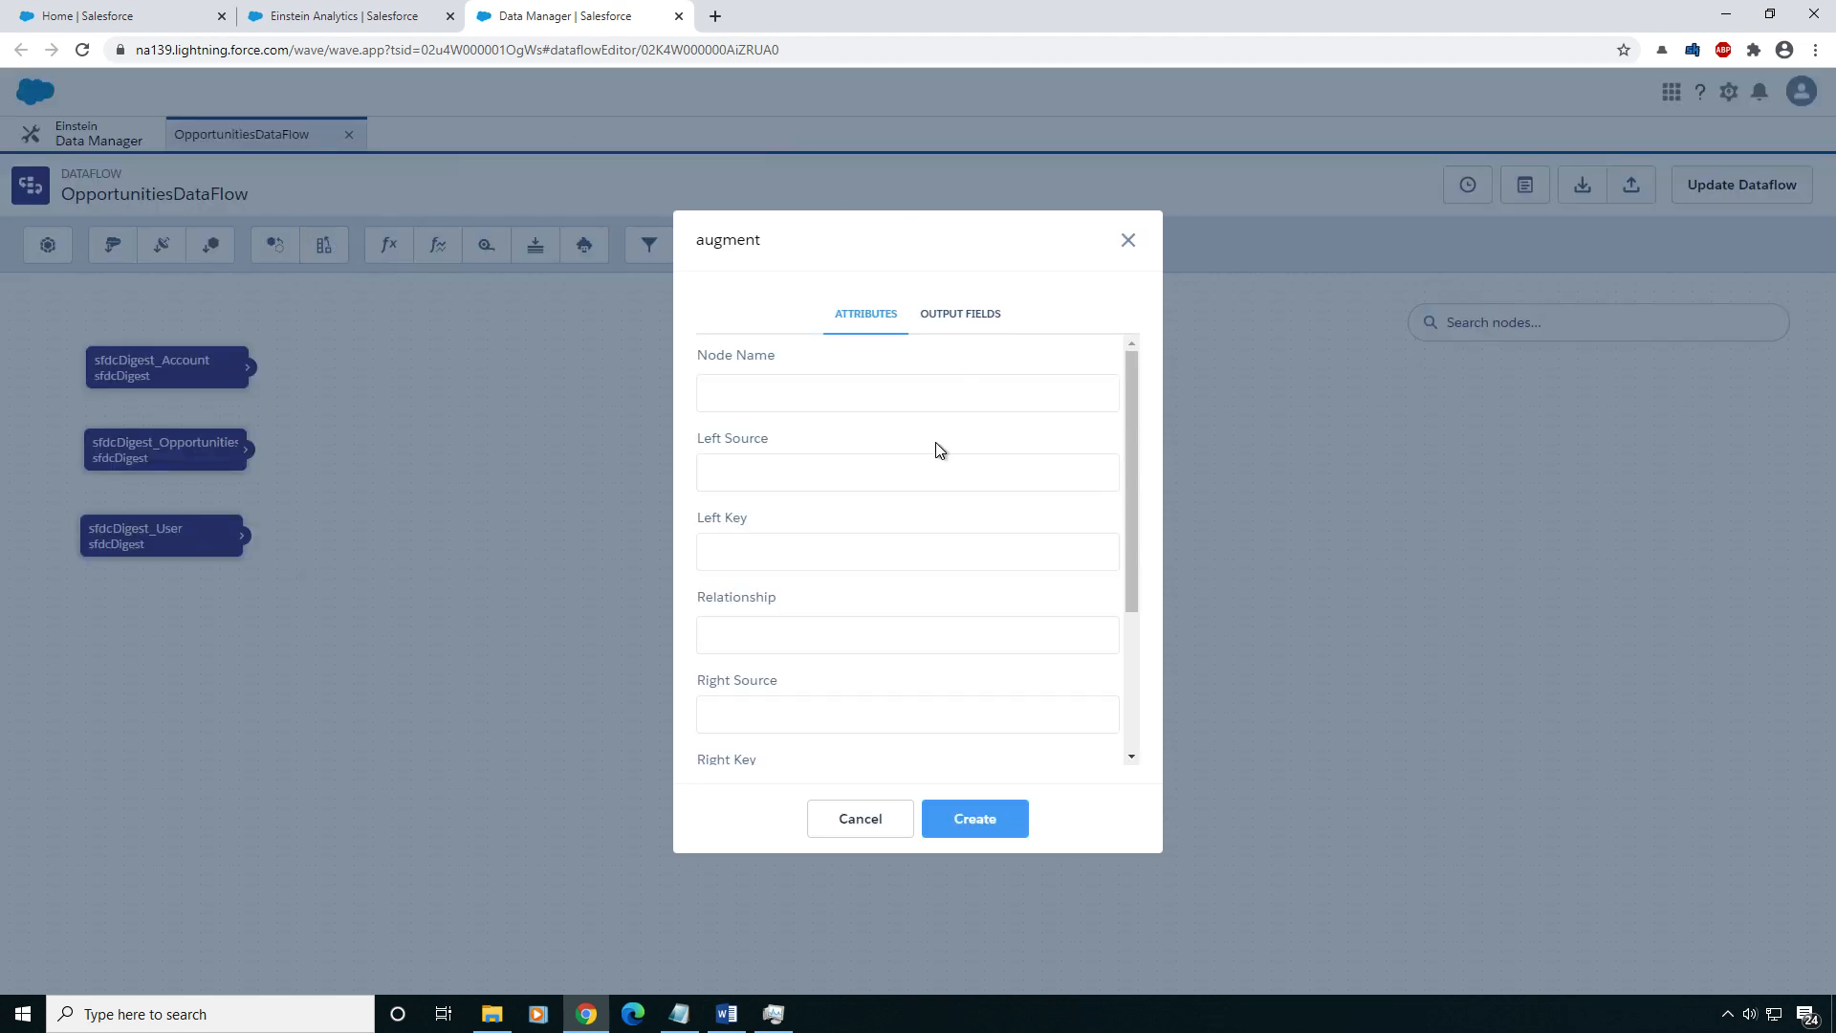
{"action": "type", "text": "augment_OpportunitiesToAccounts"}
{"action": "left_click", "coordinate": [943, 473]}
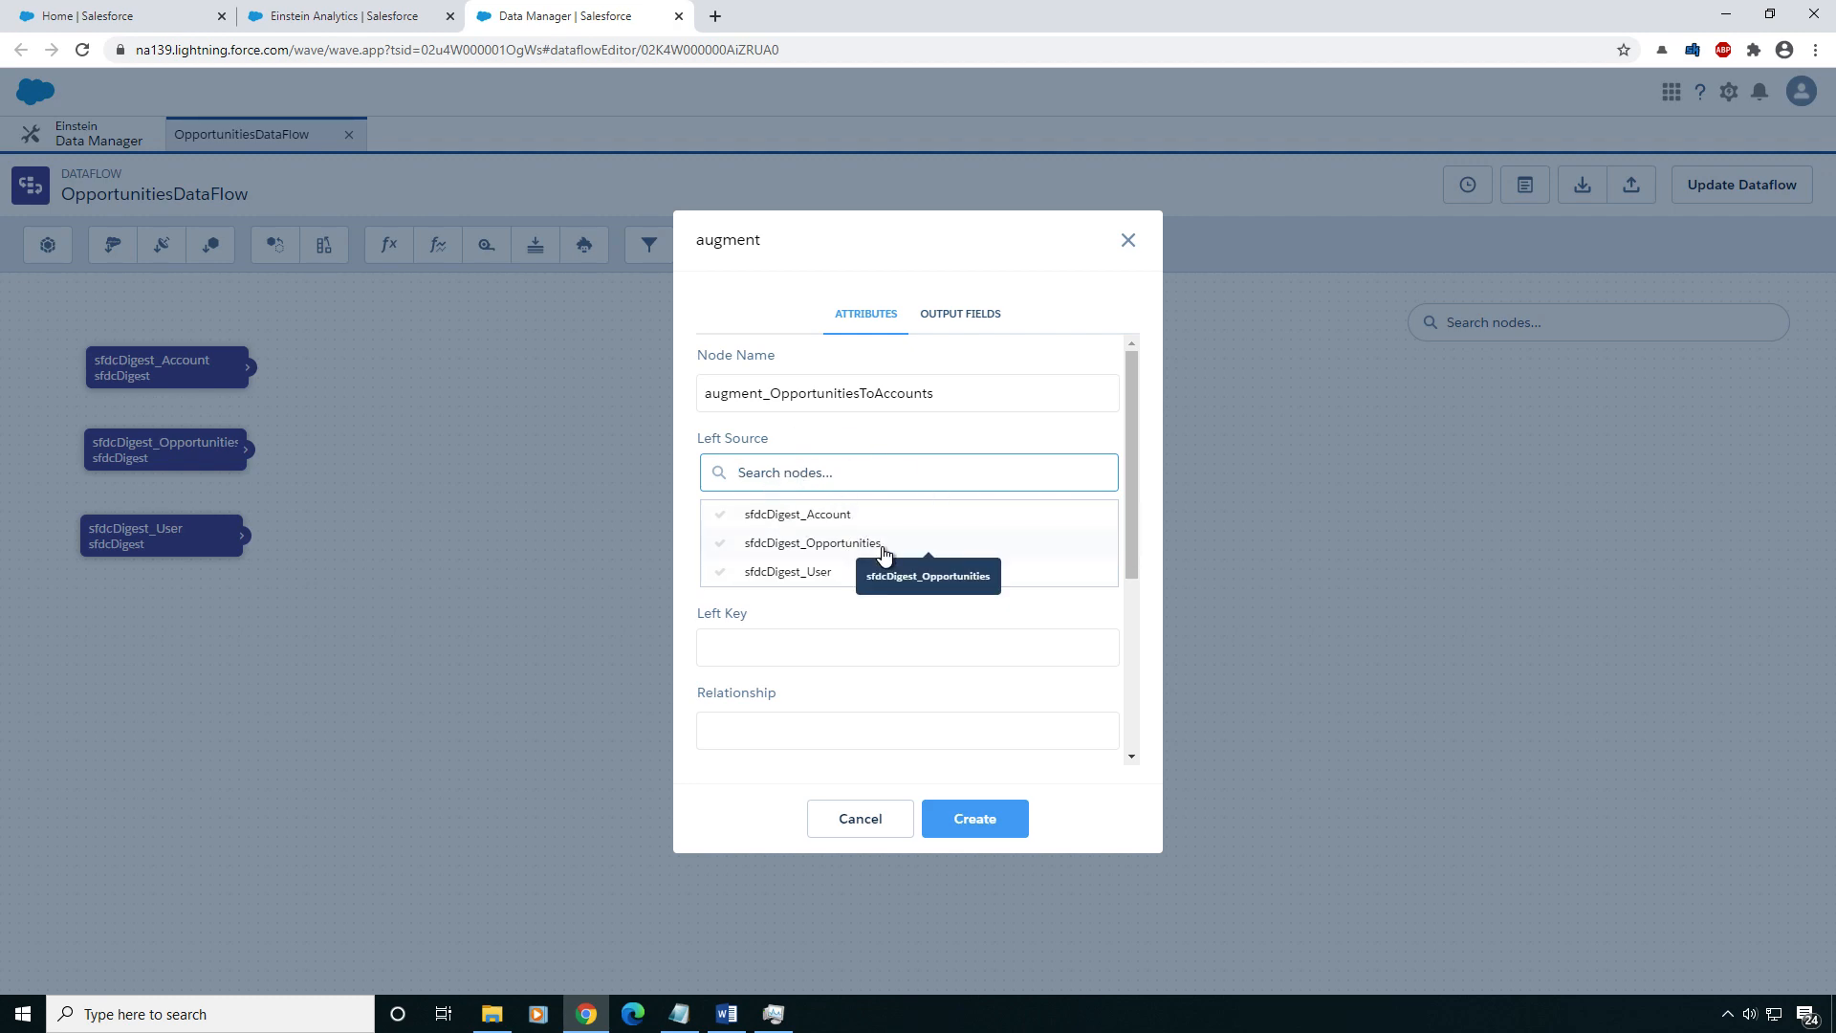
{"action": "left_click", "coordinate": [858, 547]}
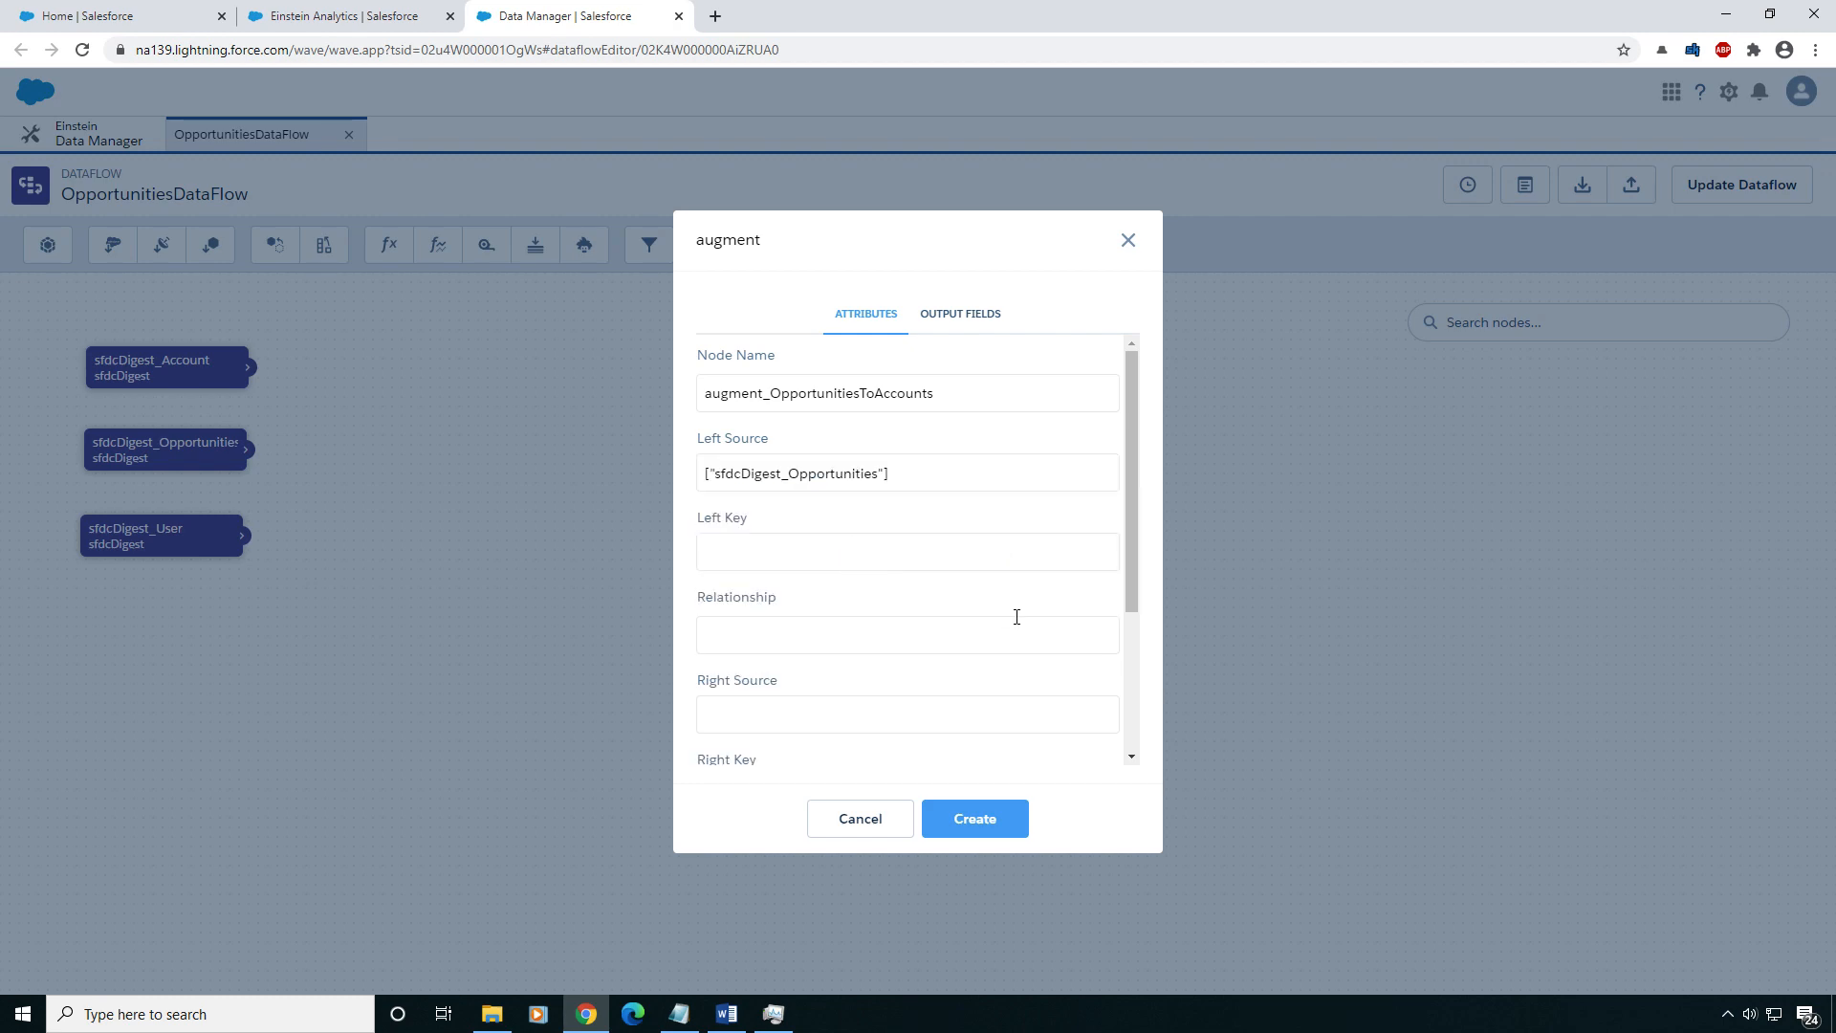
{"action": "left_click", "coordinate": [783, 561]}
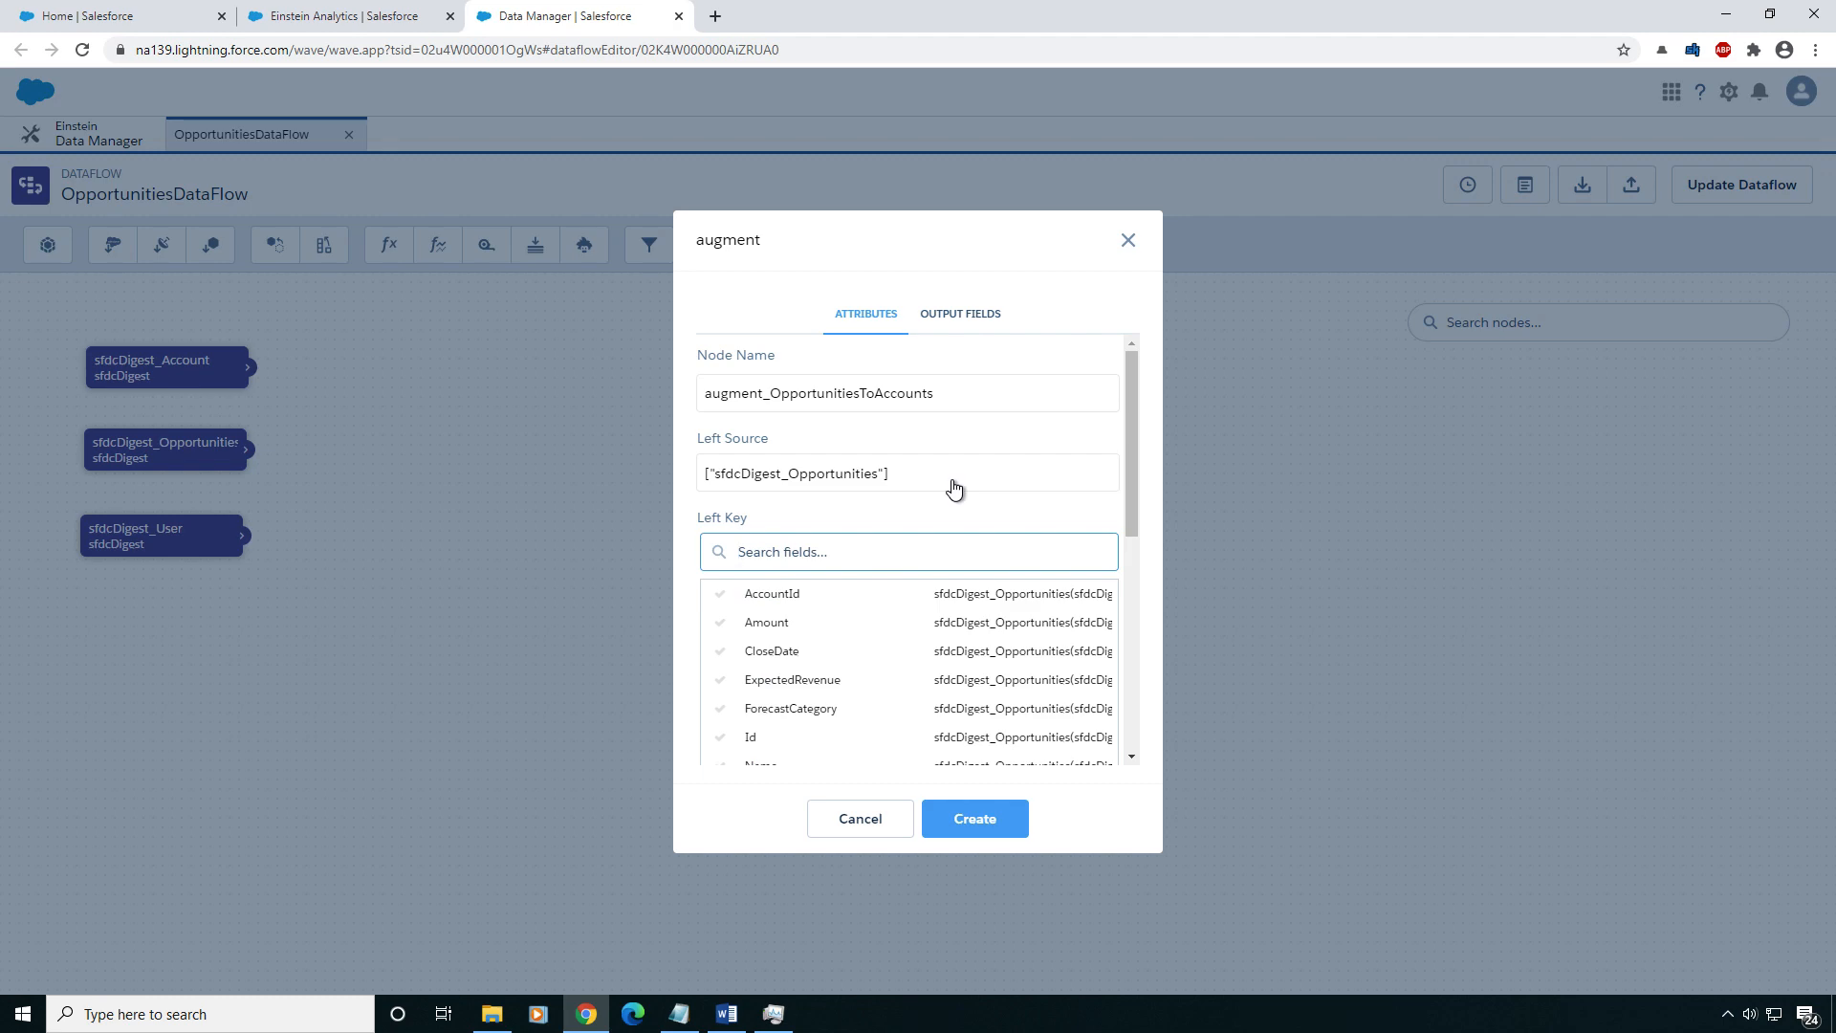
{"action": "left_click", "coordinate": [813, 595]}
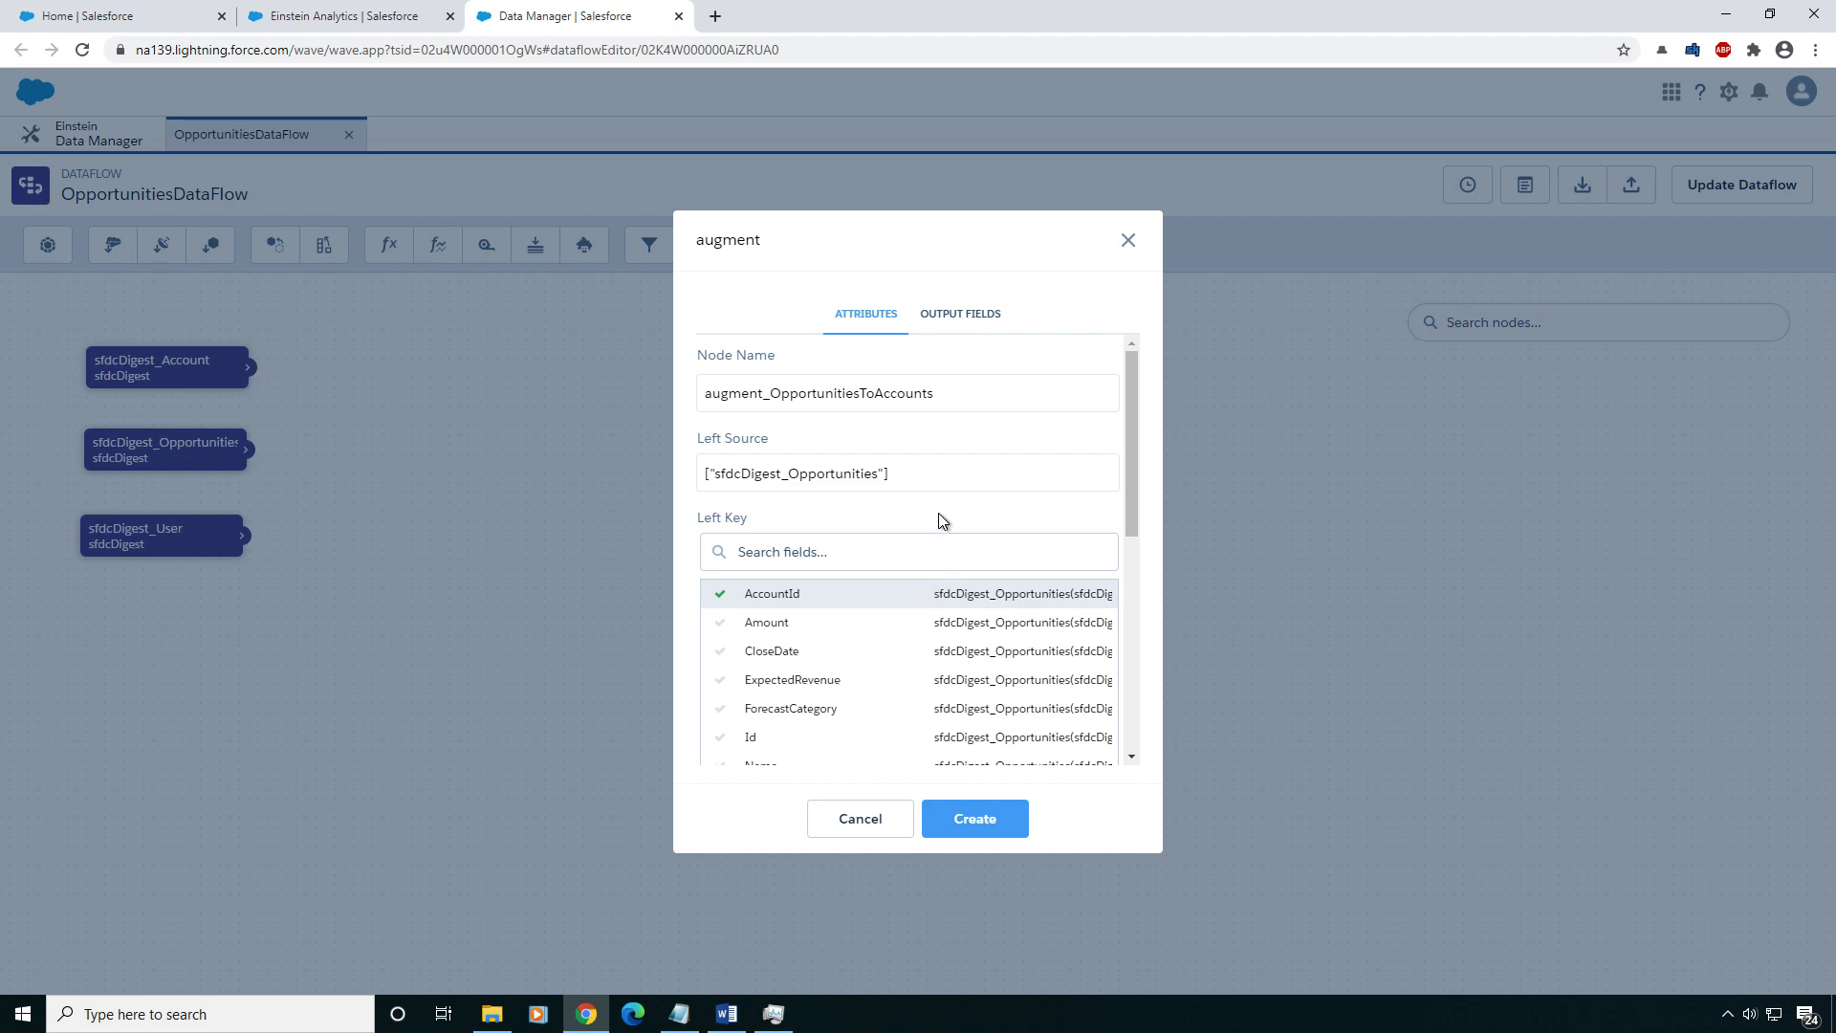
{"action": "left_click", "coordinate": [908, 512]}
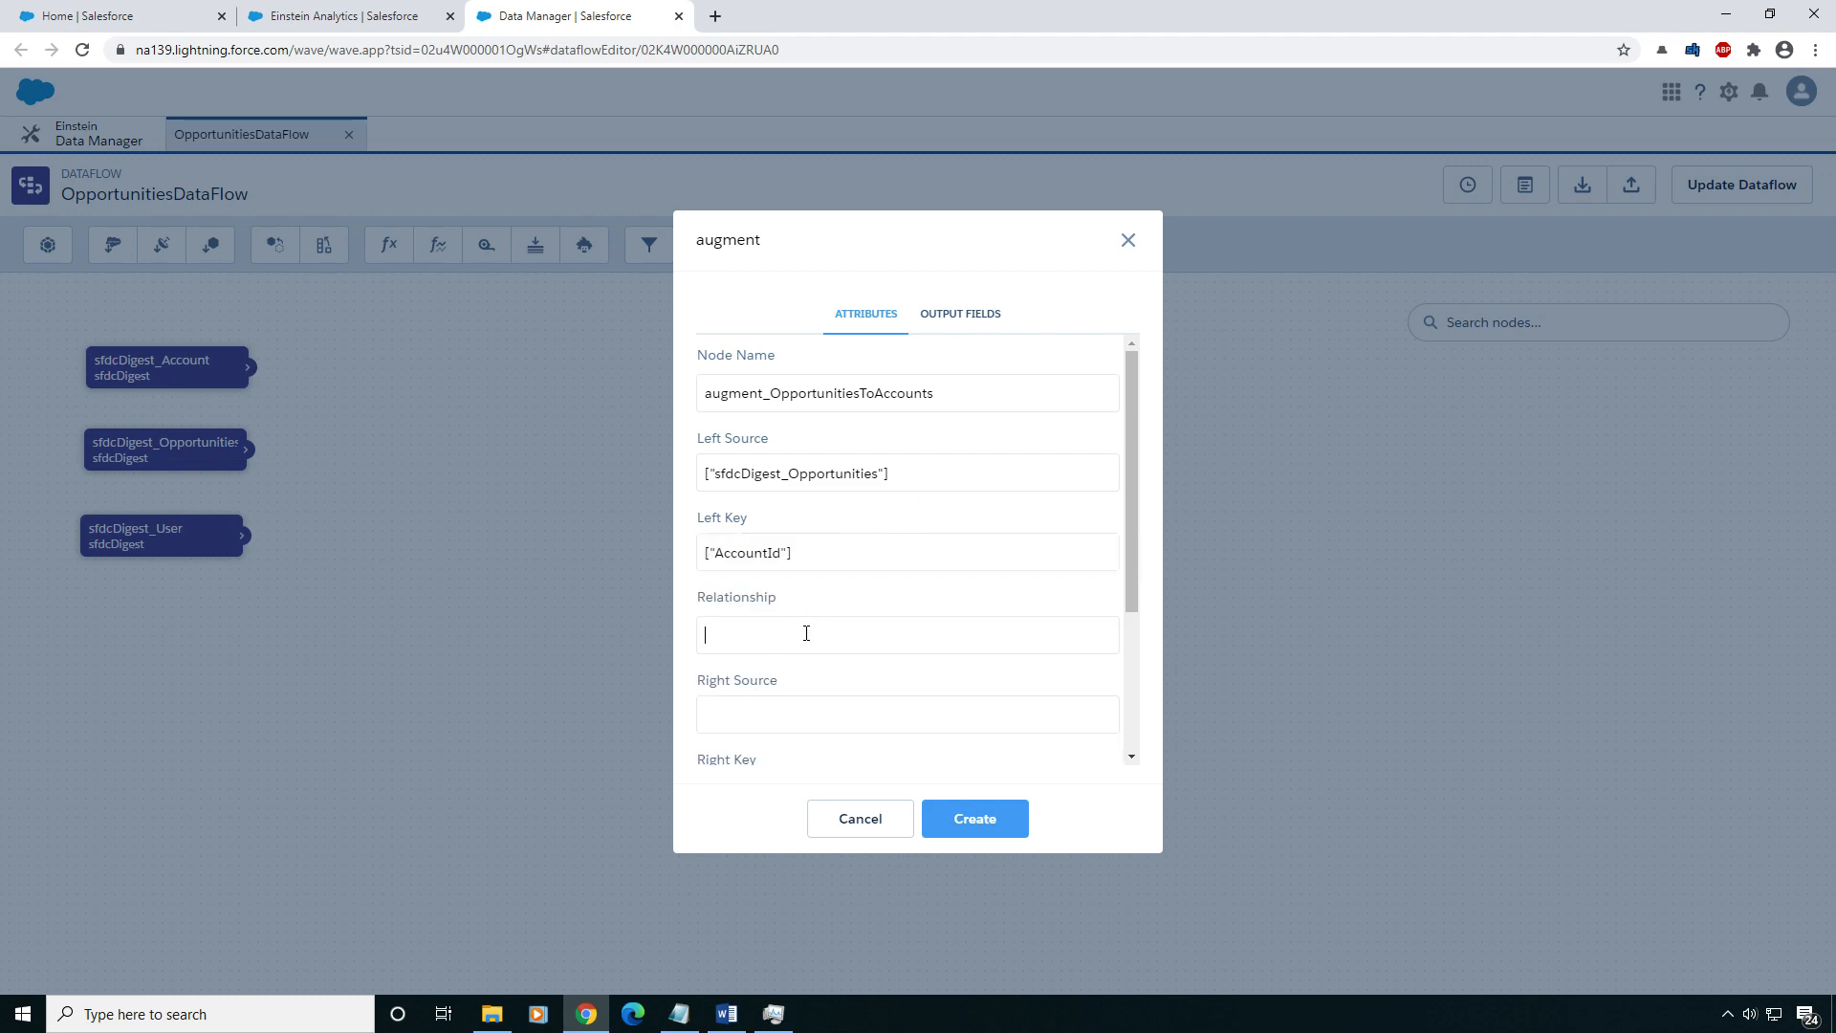
- Set the augment node's relationship to OpportunityToAccount, adapting text copied from the node name
{"action": "left_click_drag", "start_coordinate": [964, 393], "coordinate": [777, 385]}
{"action": "key", "text": "ctrl+c"}
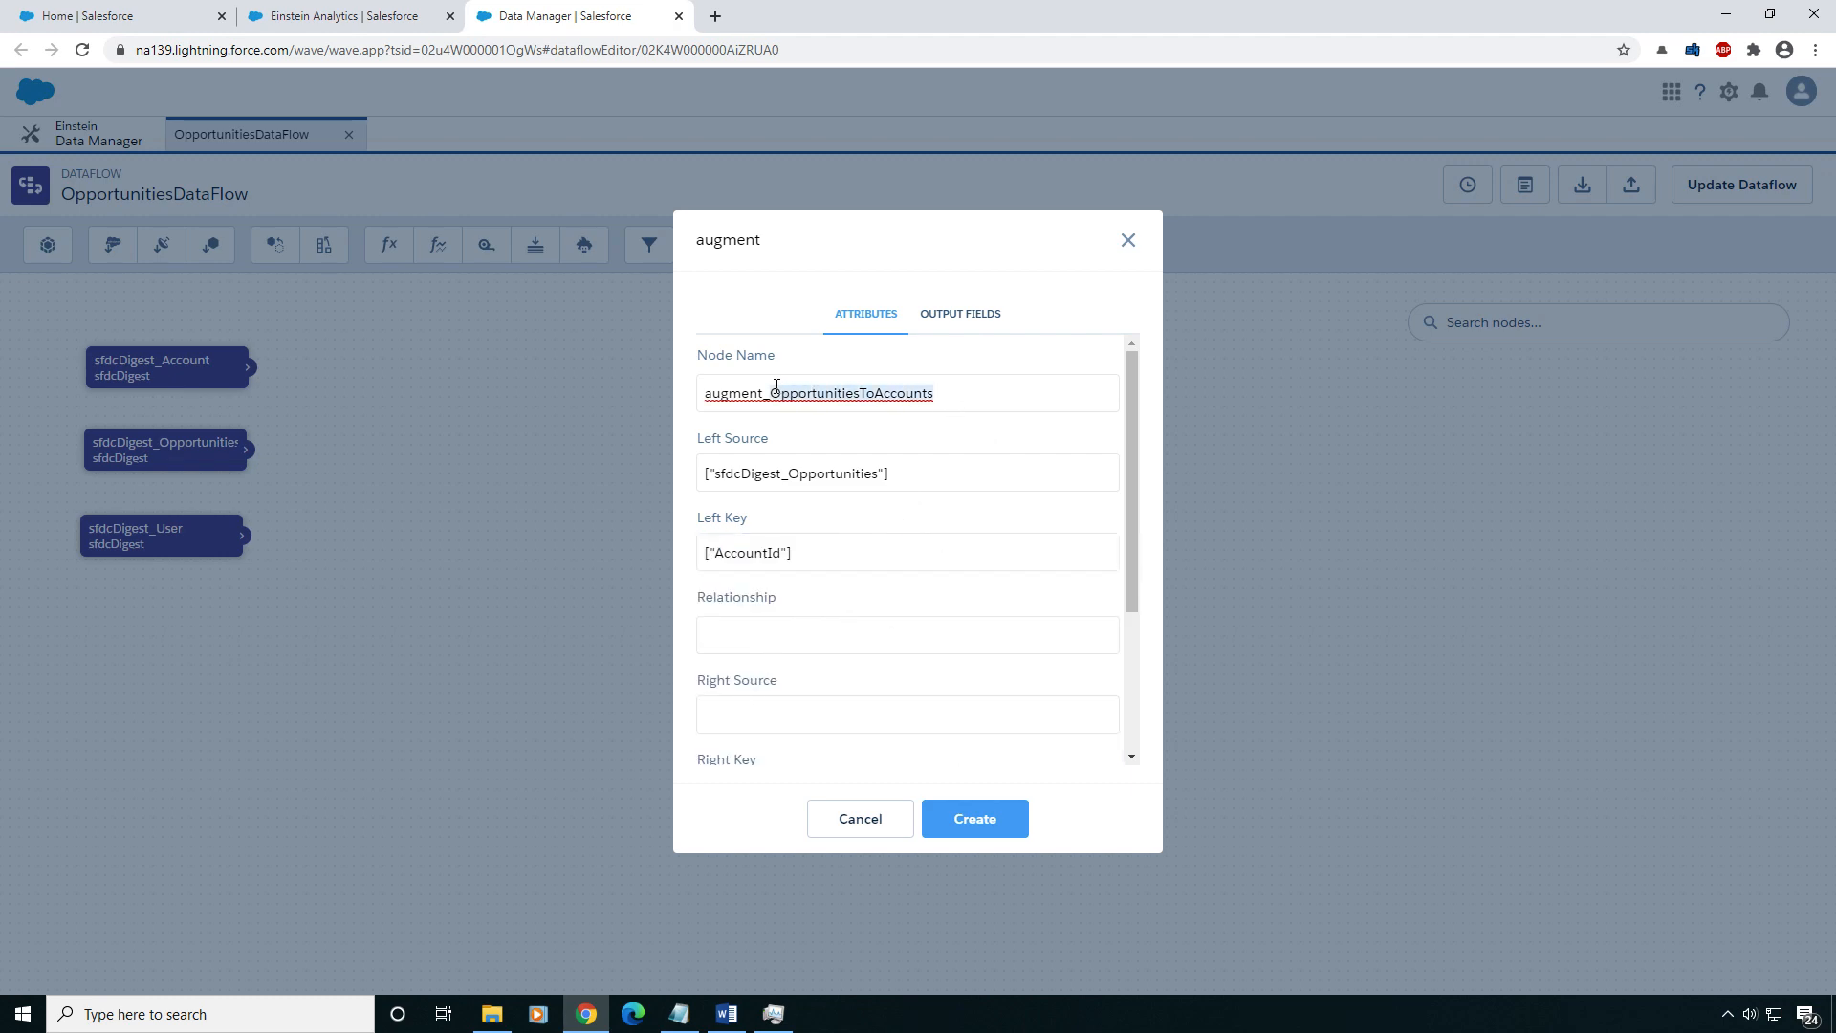
{"action": "left_click", "coordinate": [775, 635]}
{"action": "key", "text": "ctrl+v"}
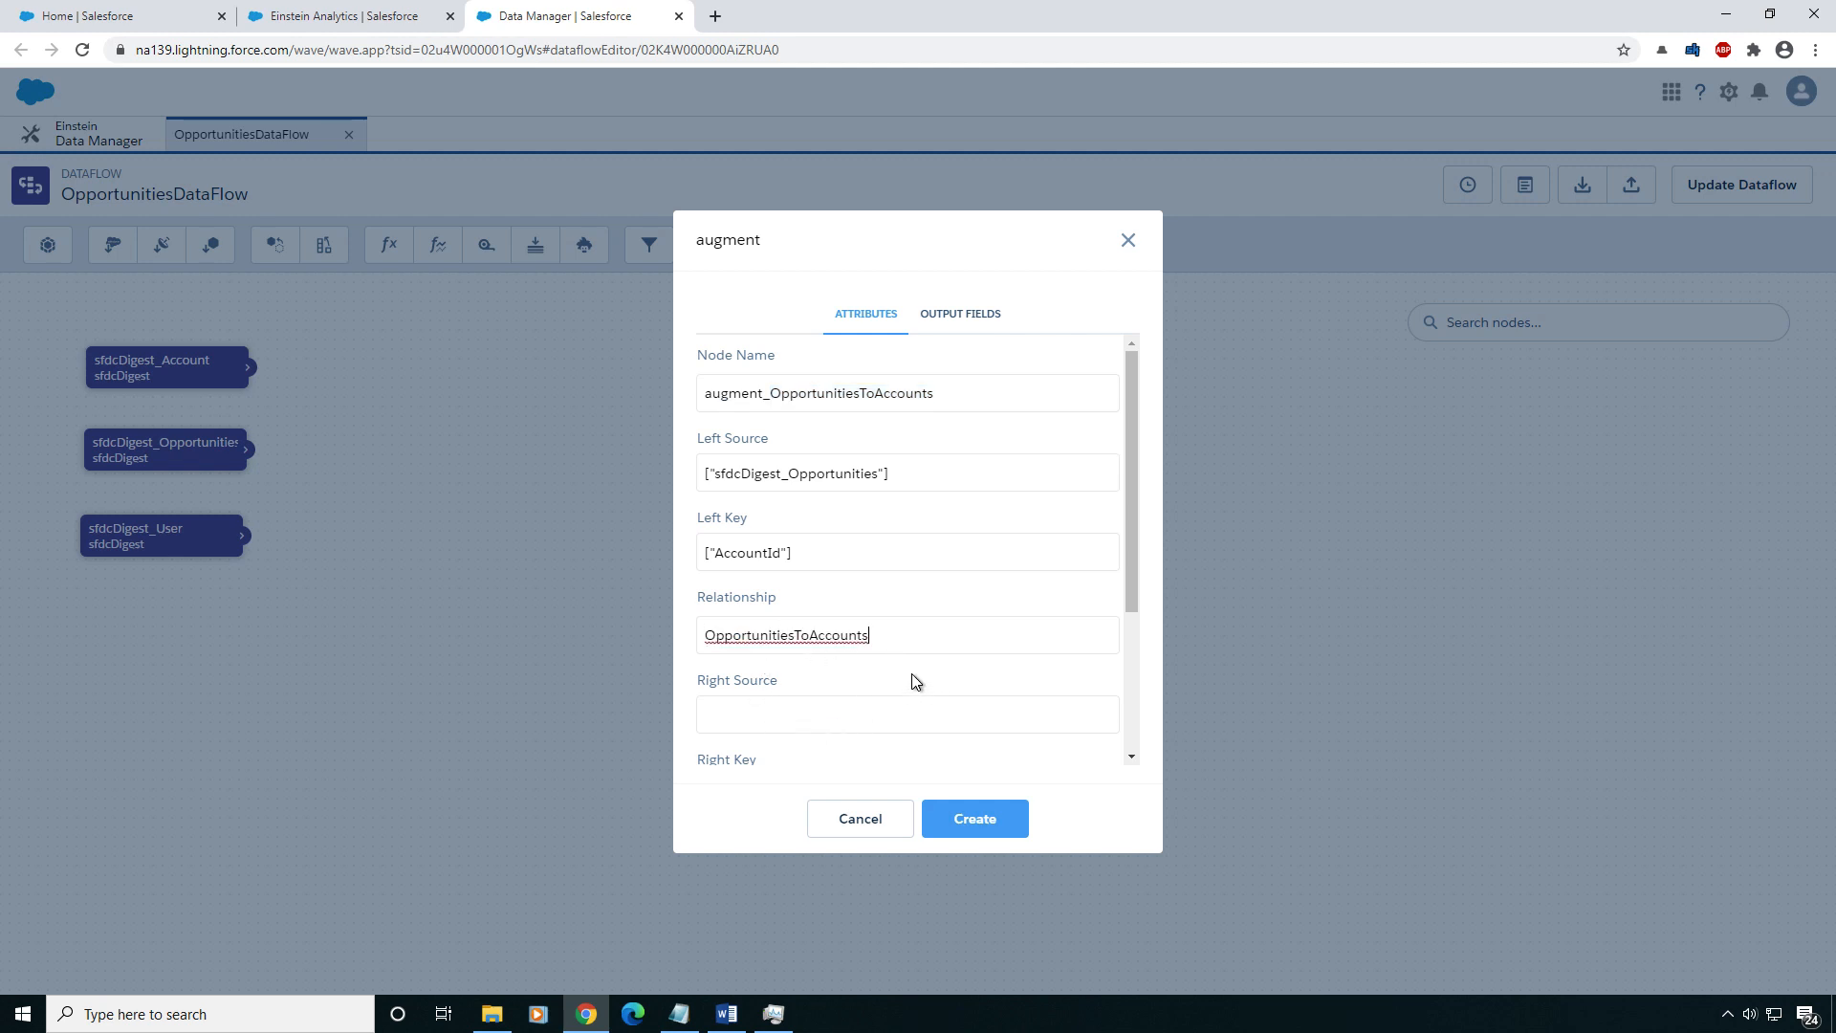
{"action": "key", "text": "BackSpace"}
{"action": "left_click", "coordinate": [803, 638]}
{"action": "key", "text": "BackSpace"}
{"action": "key", "text": "BackSpace"}
{"action": "key", "text": "BackSpace"}
{"action": "type", "text": "y"}
{"action": "double_click", "coordinate": [907, 623]}
{"action": "left_click", "coordinate": [871, 678]}
{"action": "scroll", "coordinate": [851, 677], "scroll_direction": "down", "scroll_amount": 1}
{"action": "left_click_drag", "start_coordinate": [852, 540], "coordinate": [677, 538]}
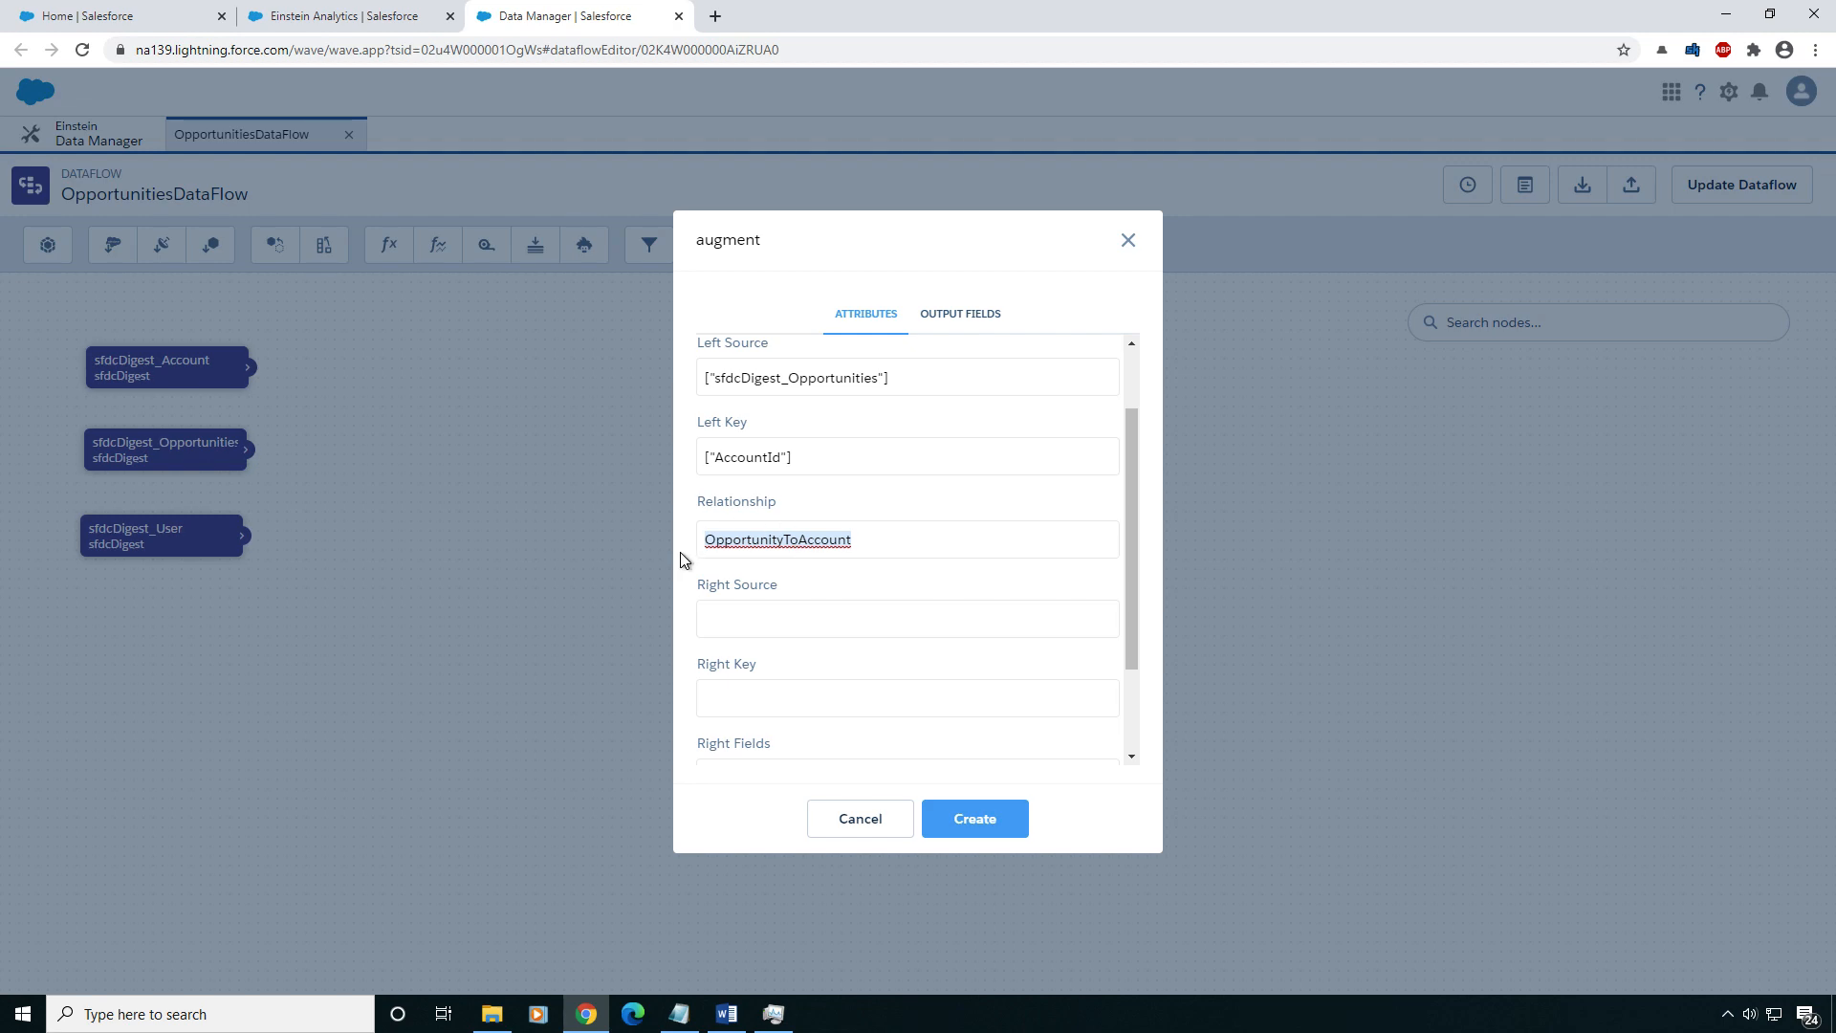
- Set the augment's right source to sfdcDigest_Account and its right key to Id
{"action": "scroll", "coordinate": [861, 565], "scroll_direction": "down", "scroll_amount": 2}
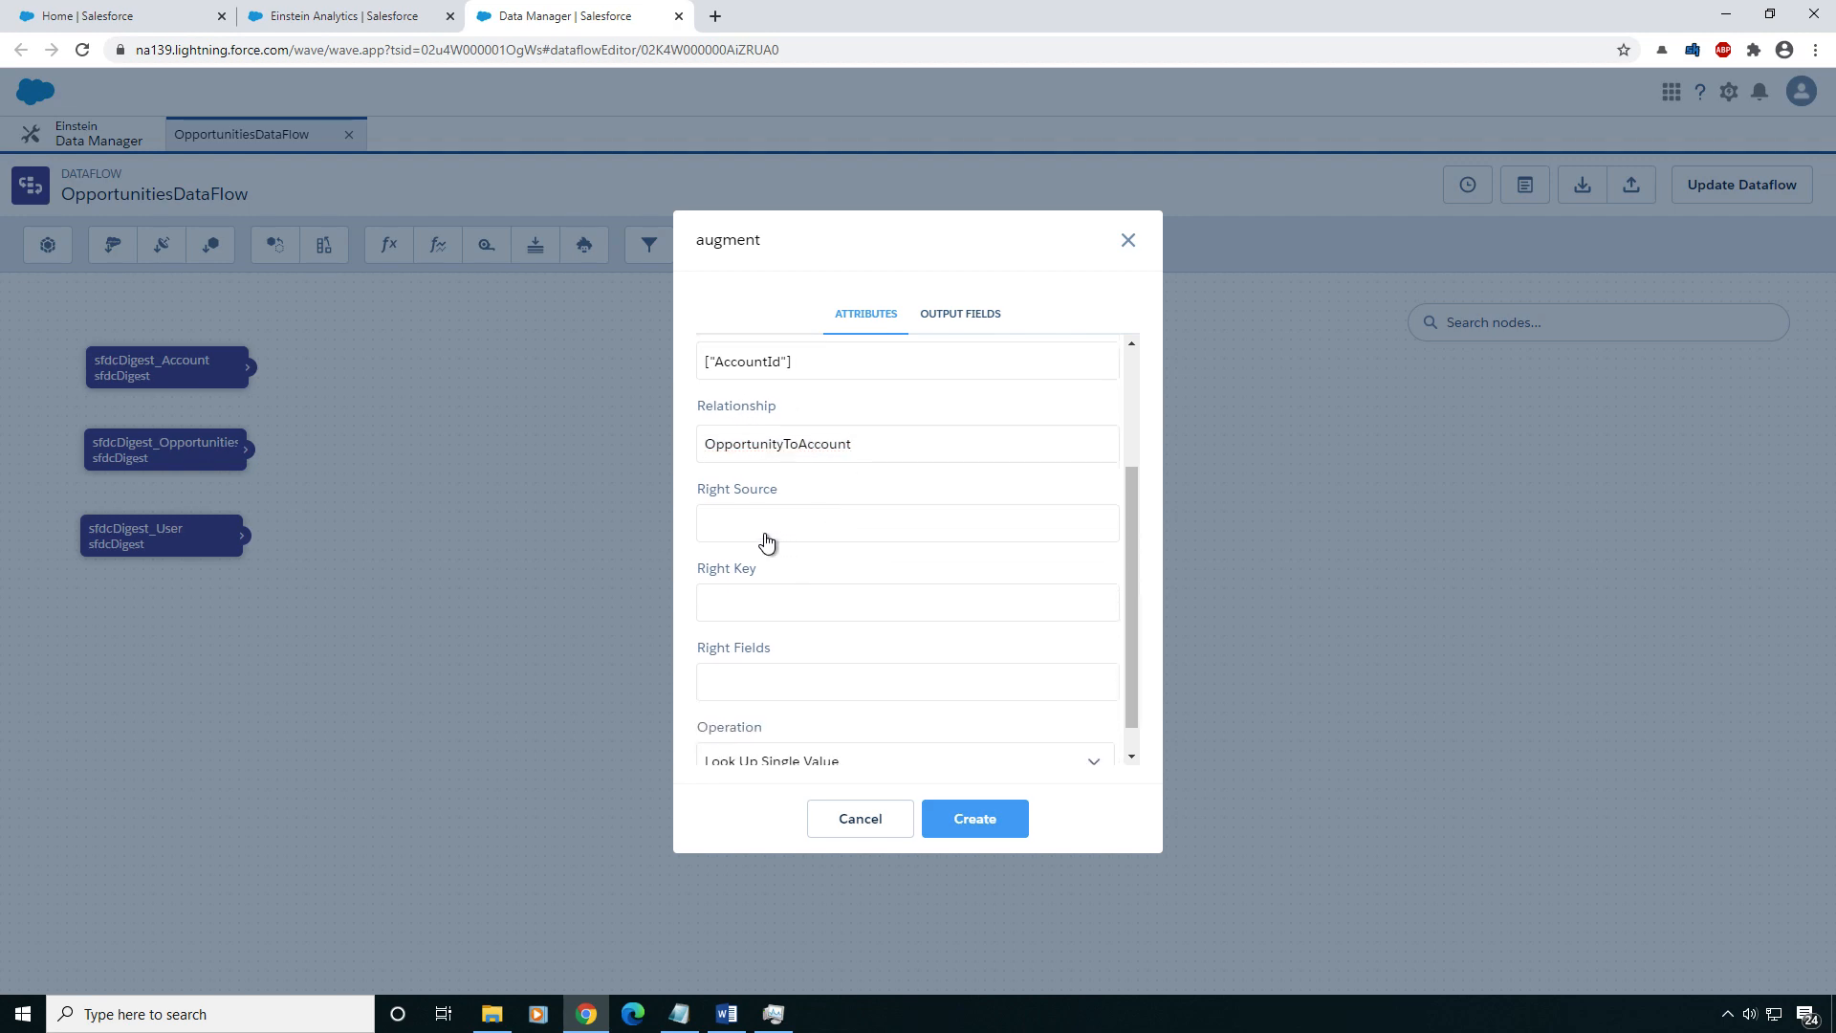
{"action": "left_click", "coordinate": [784, 539]}
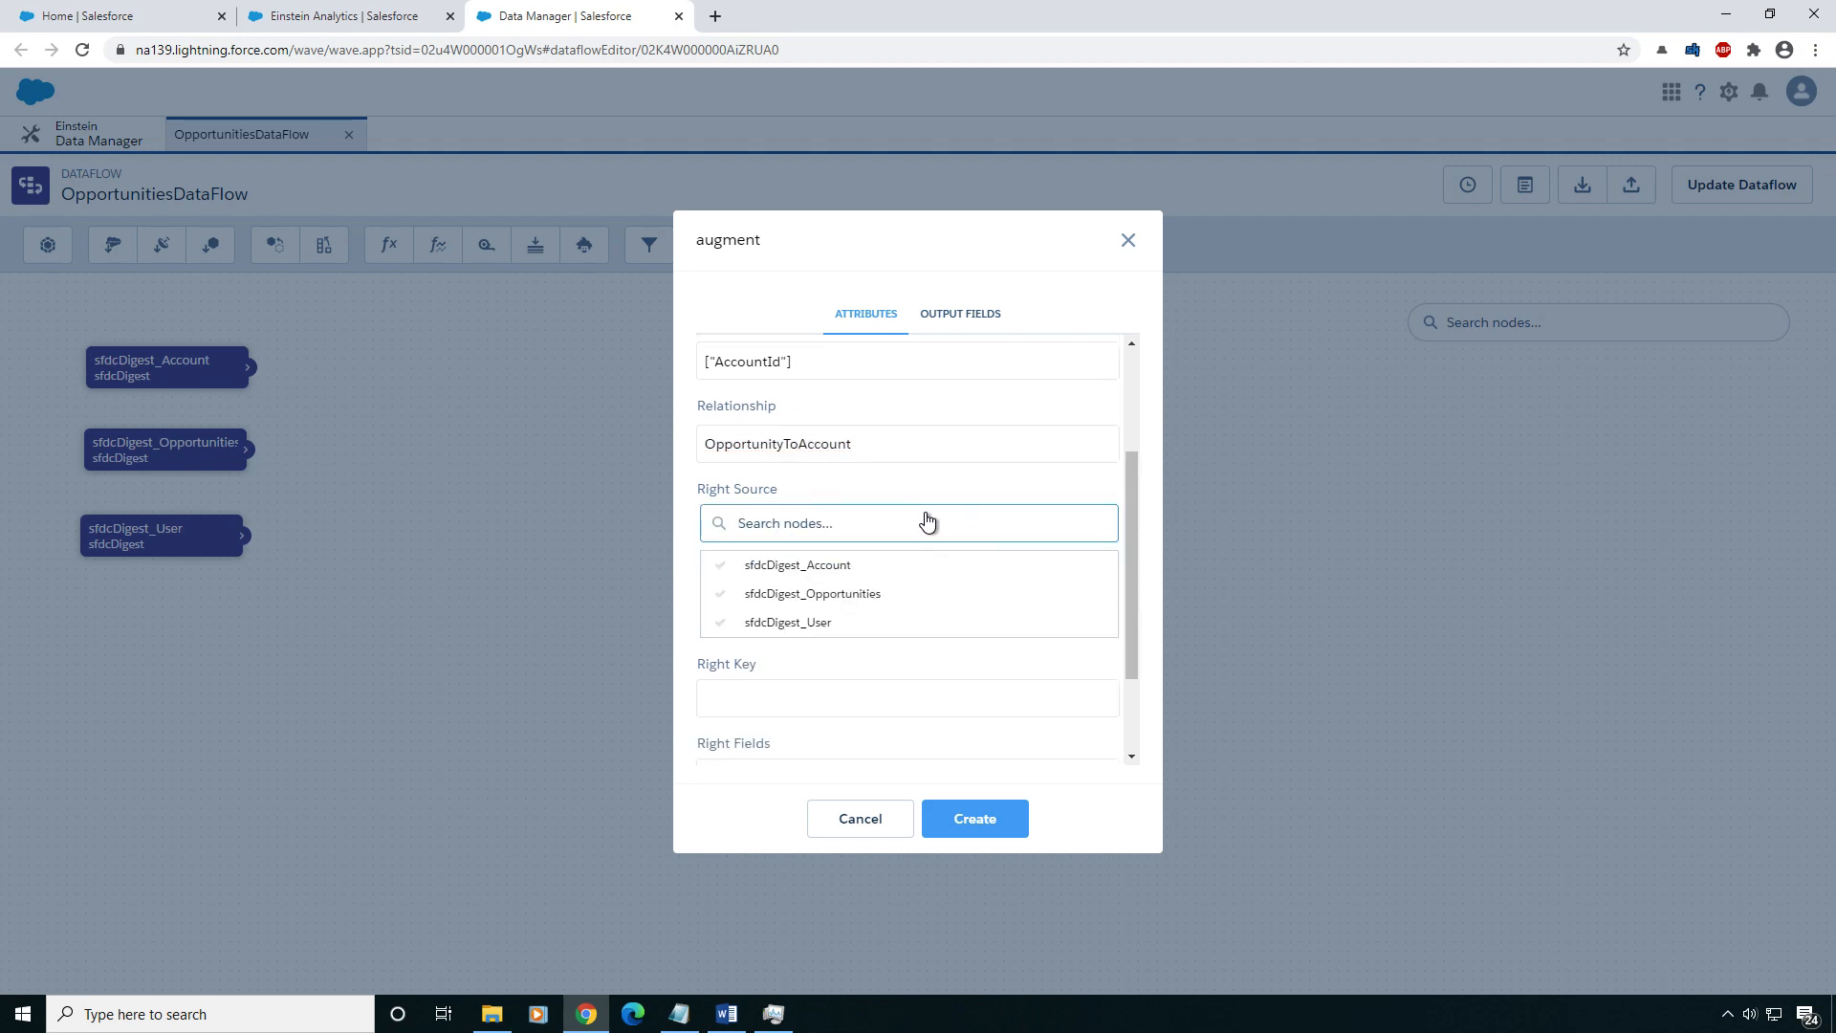
{"action": "left_click", "coordinate": [812, 565]}
{"action": "scroll", "coordinate": [880, 597], "scroll_direction": "down", "scroll_amount": 2}
{"action": "scroll", "coordinate": [890, 617], "scroll_direction": "down", "scroll_amount": 1}
{"action": "left_click", "coordinate": [824, 617]}
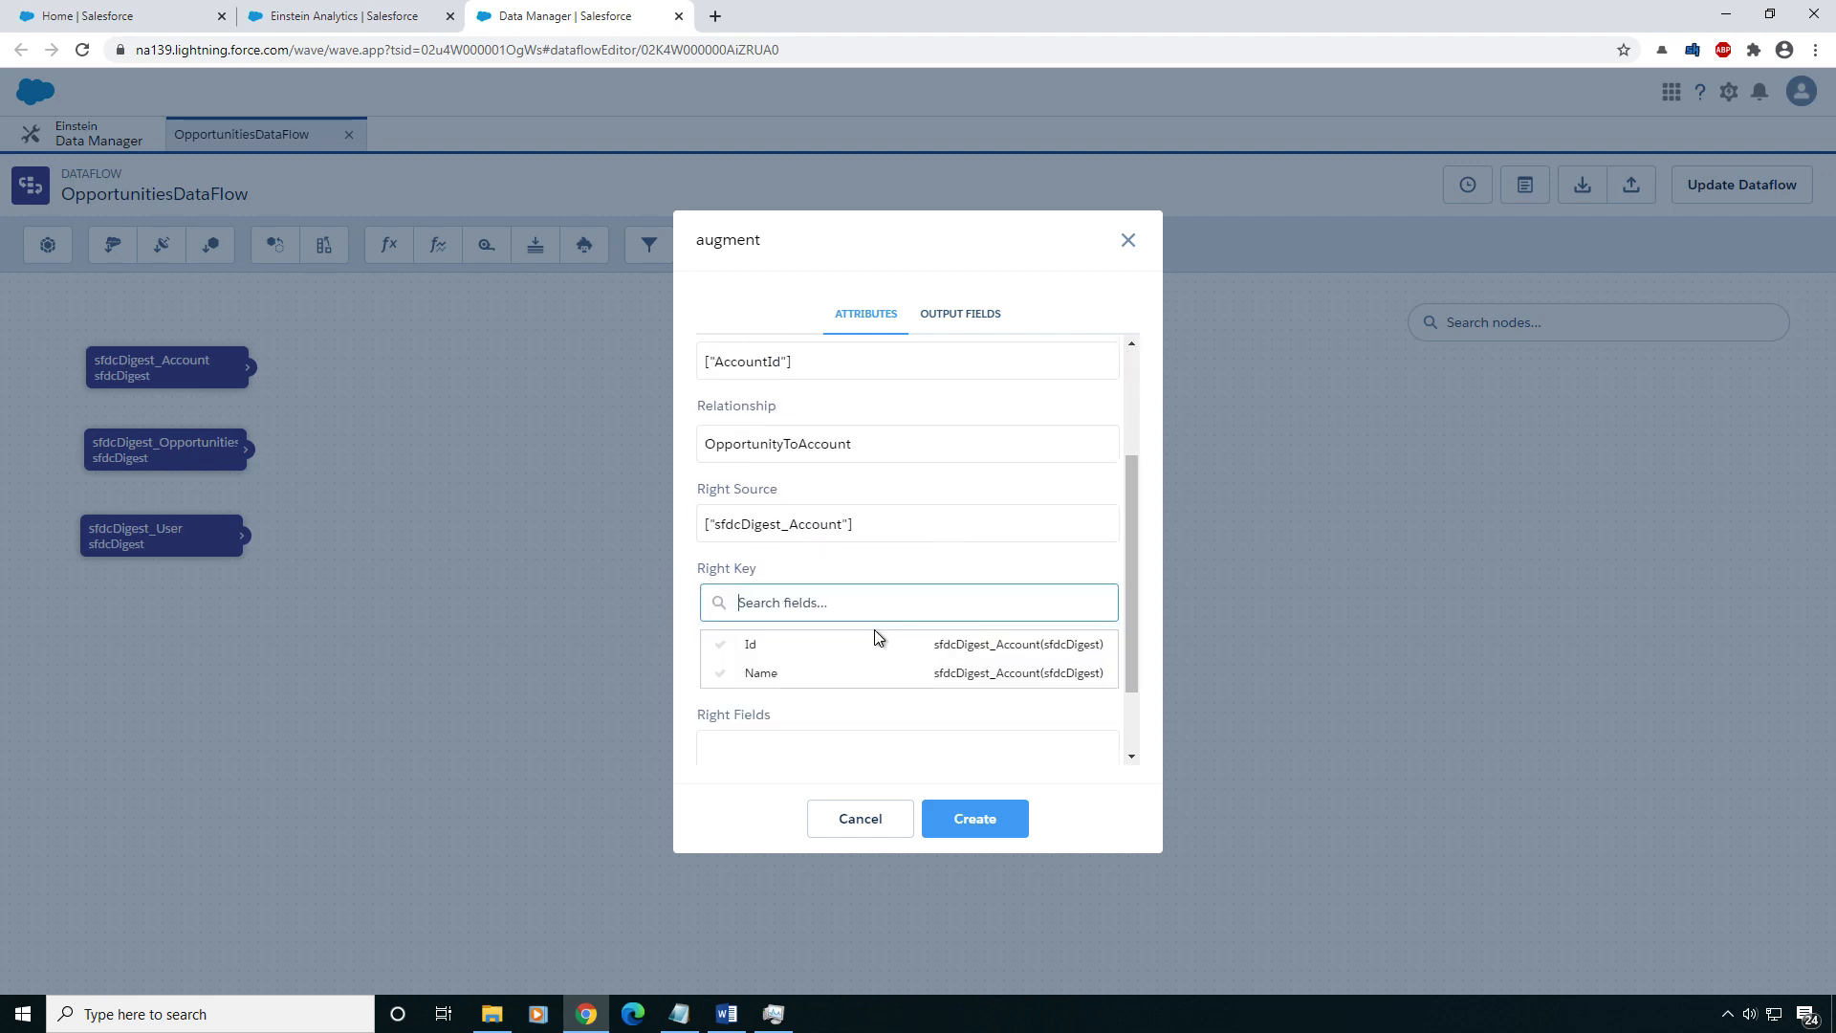
{"action": "left_click", "coordinate": [763, 657]}
{"action": "left_click", "coordinate": [811, 570]}
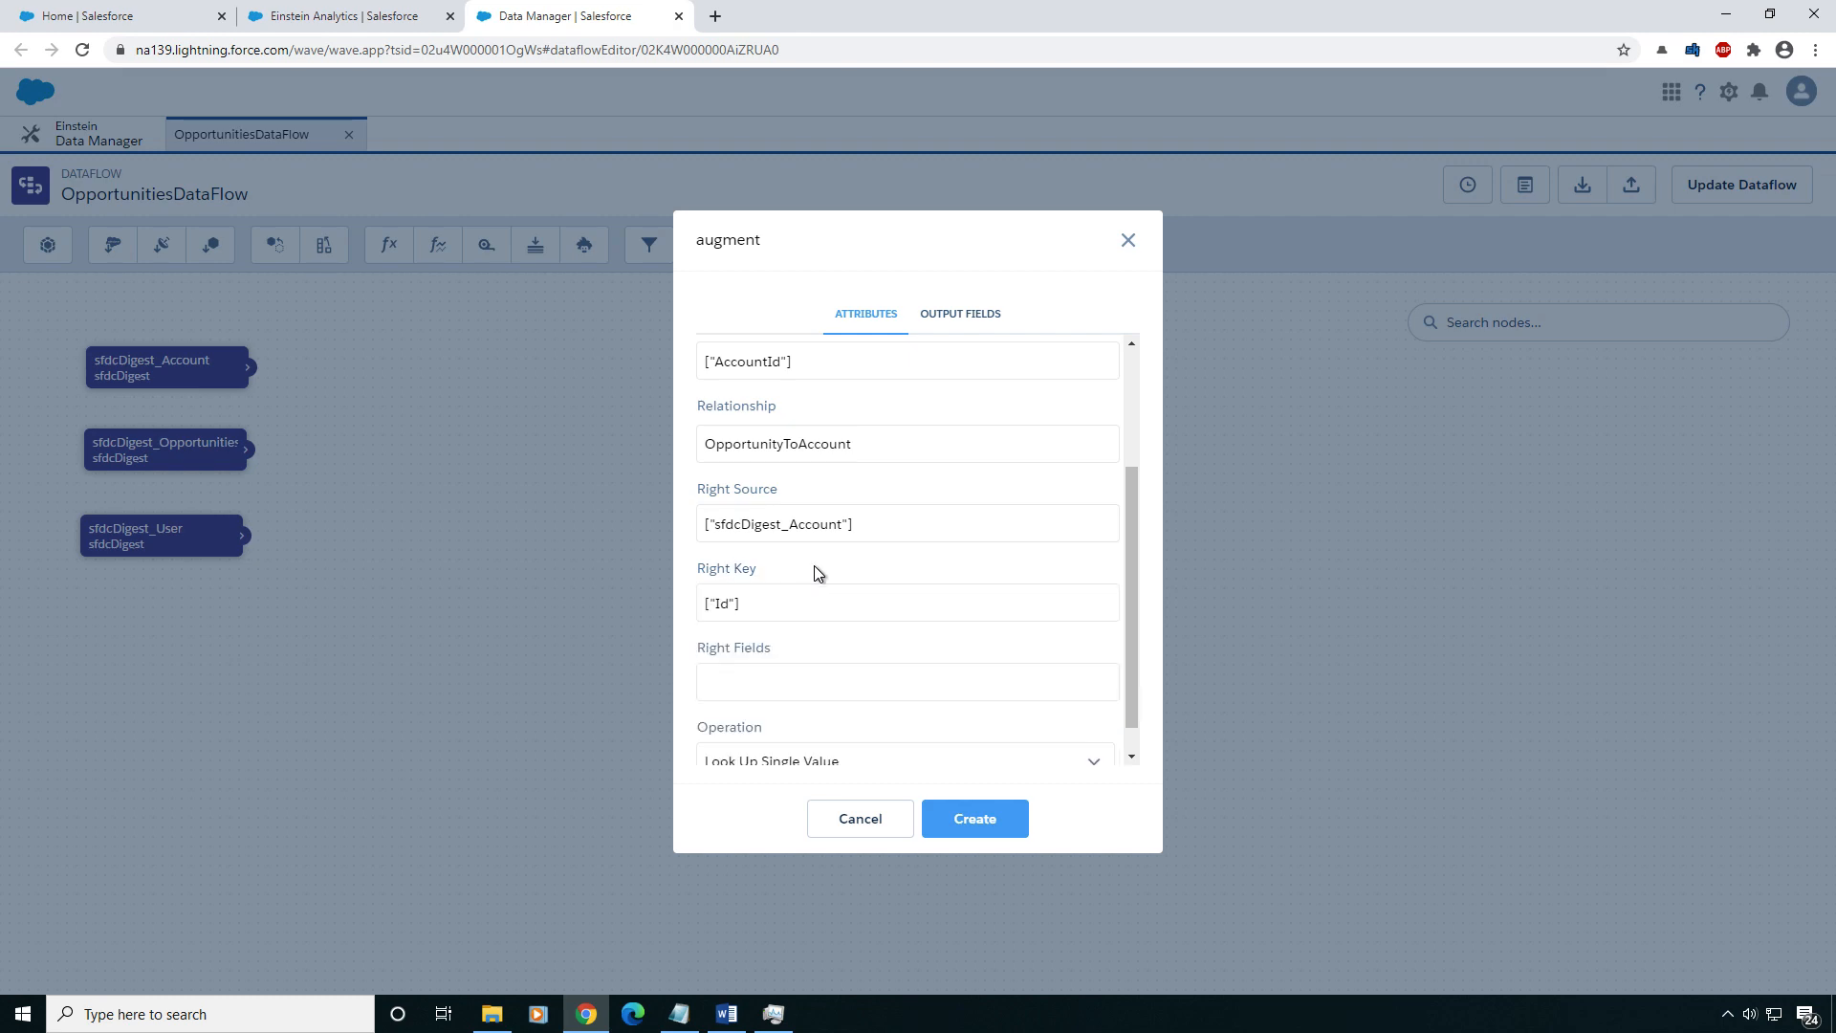
- Choose Name as the right field and create the augment_OpportunitiesToAccounts node with the Look Up Single Value operation
{"action": "left_click", "coordinate": [807, 683]}
{"action": "scroll", "coordinate": [832, 717], "scroll_direction": "down", "scroll_amount": 1}
{"action": "left_click", "coordinate": [782, 660]}
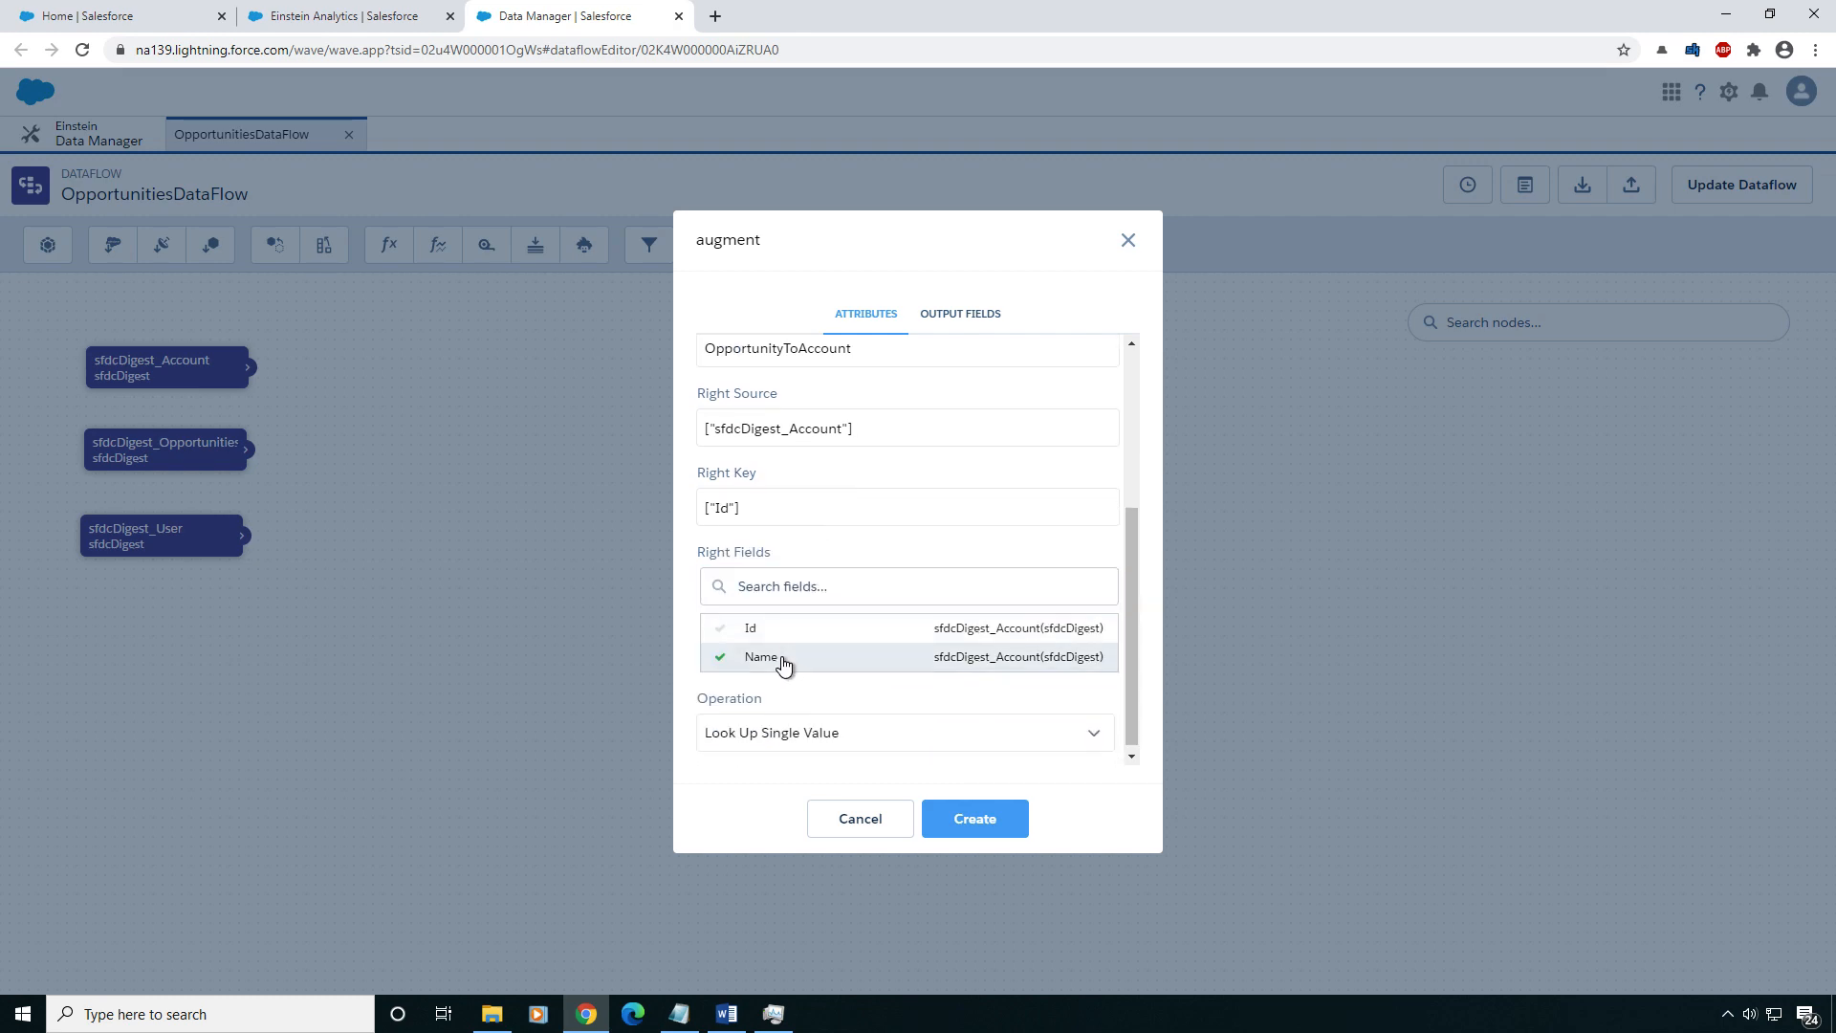
{"action": "left_click", "coordinate": [1001, 816]}
{"action": "left_click", "coordinate": [996, 695]}
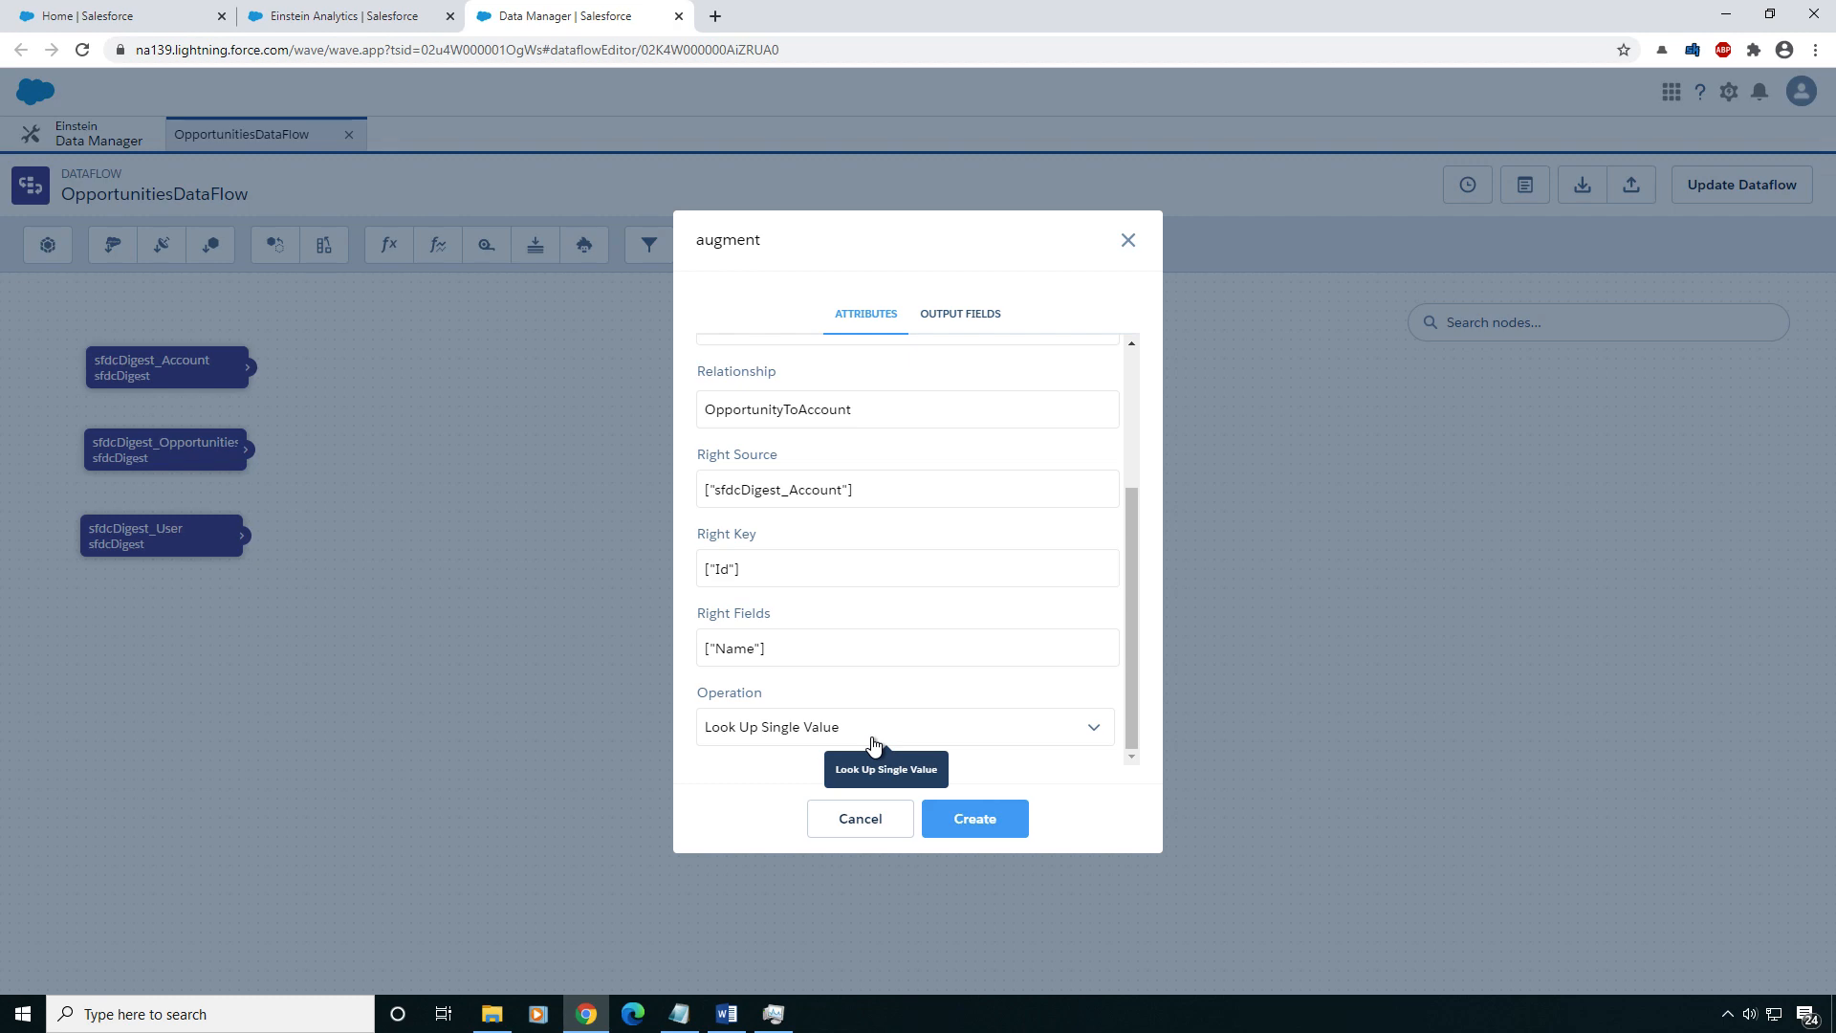
{"action": "left_click", "coordinate": [999, 813]}
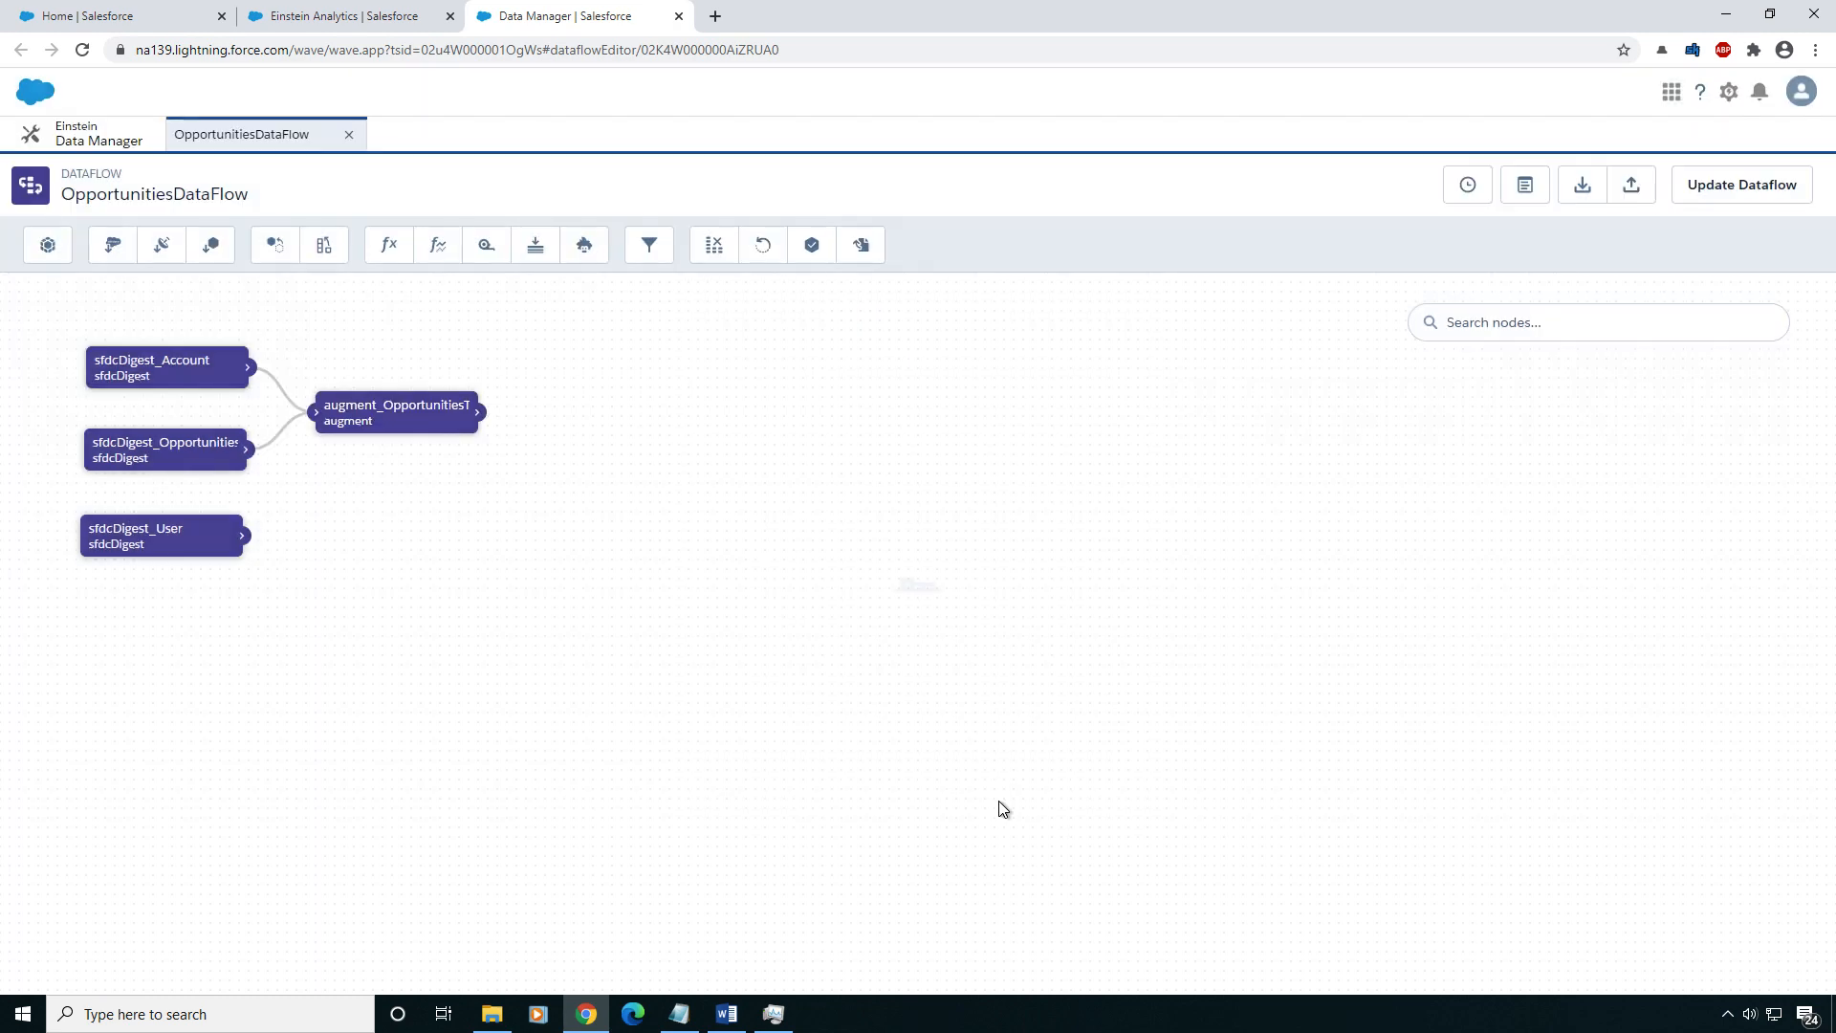
- Move the augment node farther from the digest nodes and place sfdcDigest_User beneath it on the canvas
{"action": "left_click_drag", "start_coordinate": [418, 427], "coordinate": [475, 422]}
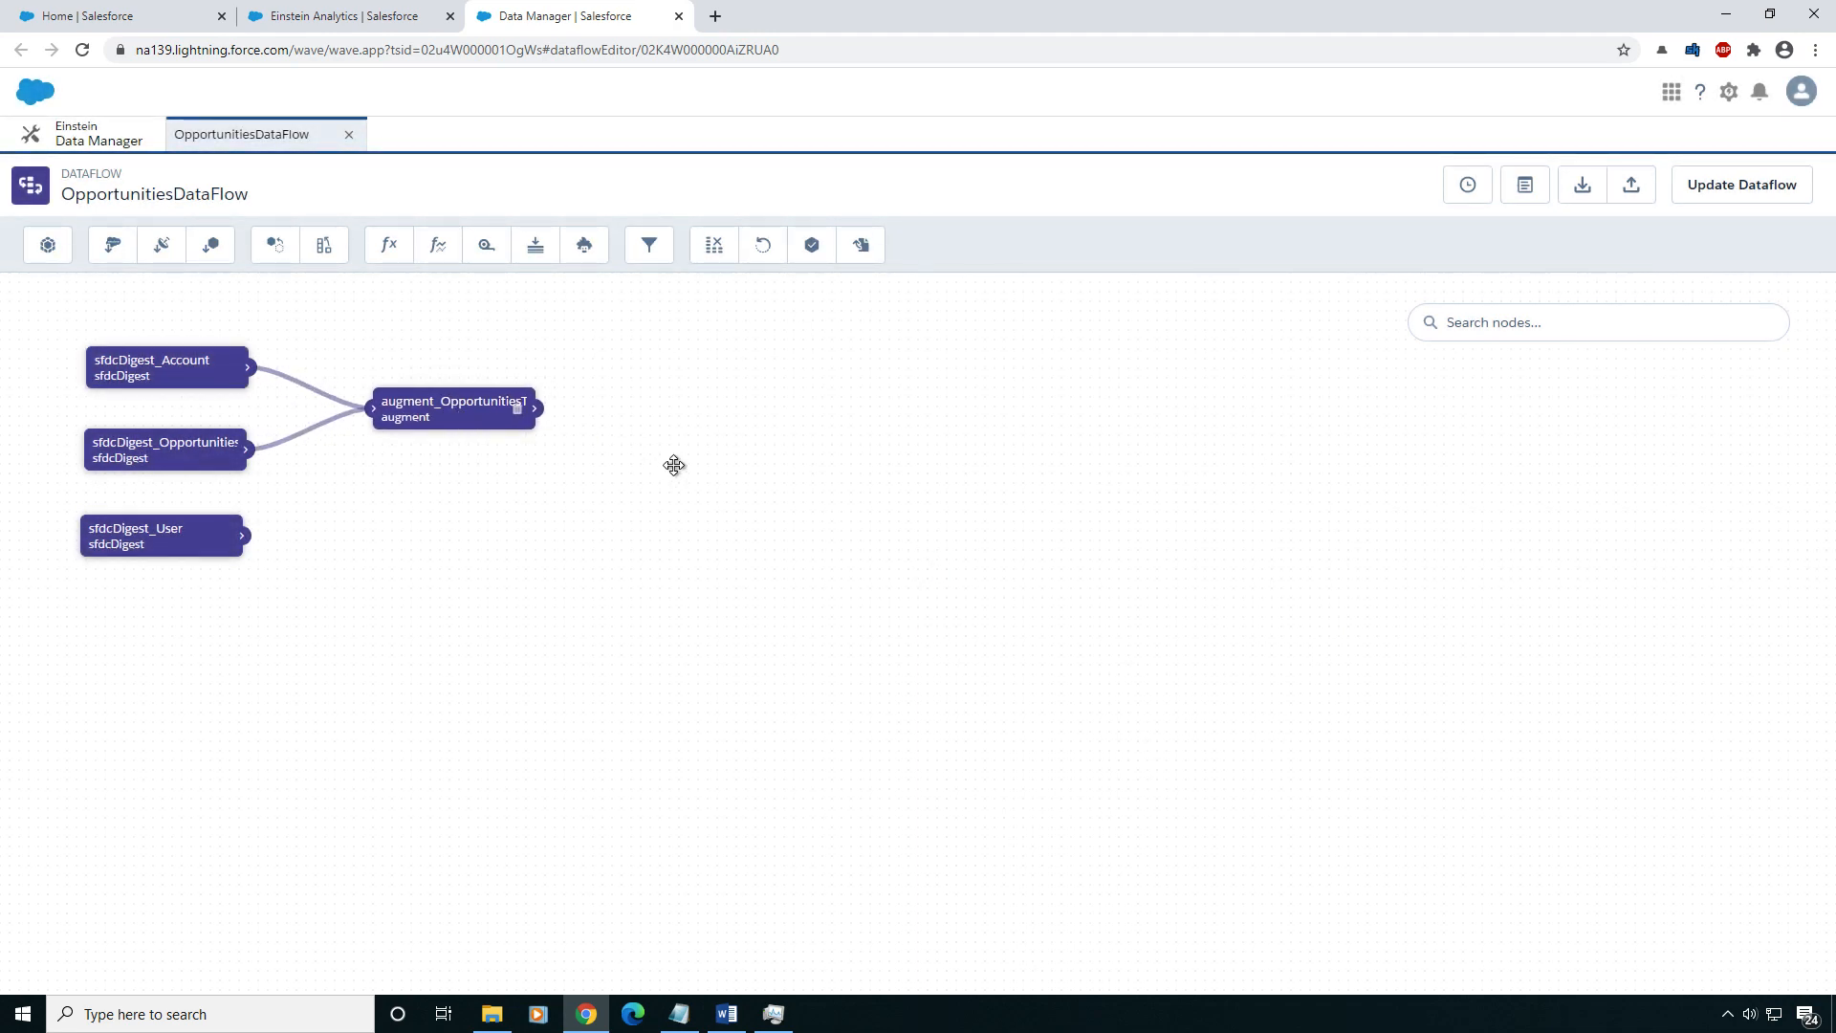
{"action": "left_click_drag", "start_coordinate": [153, 570], "coordinate": [444, 589]}
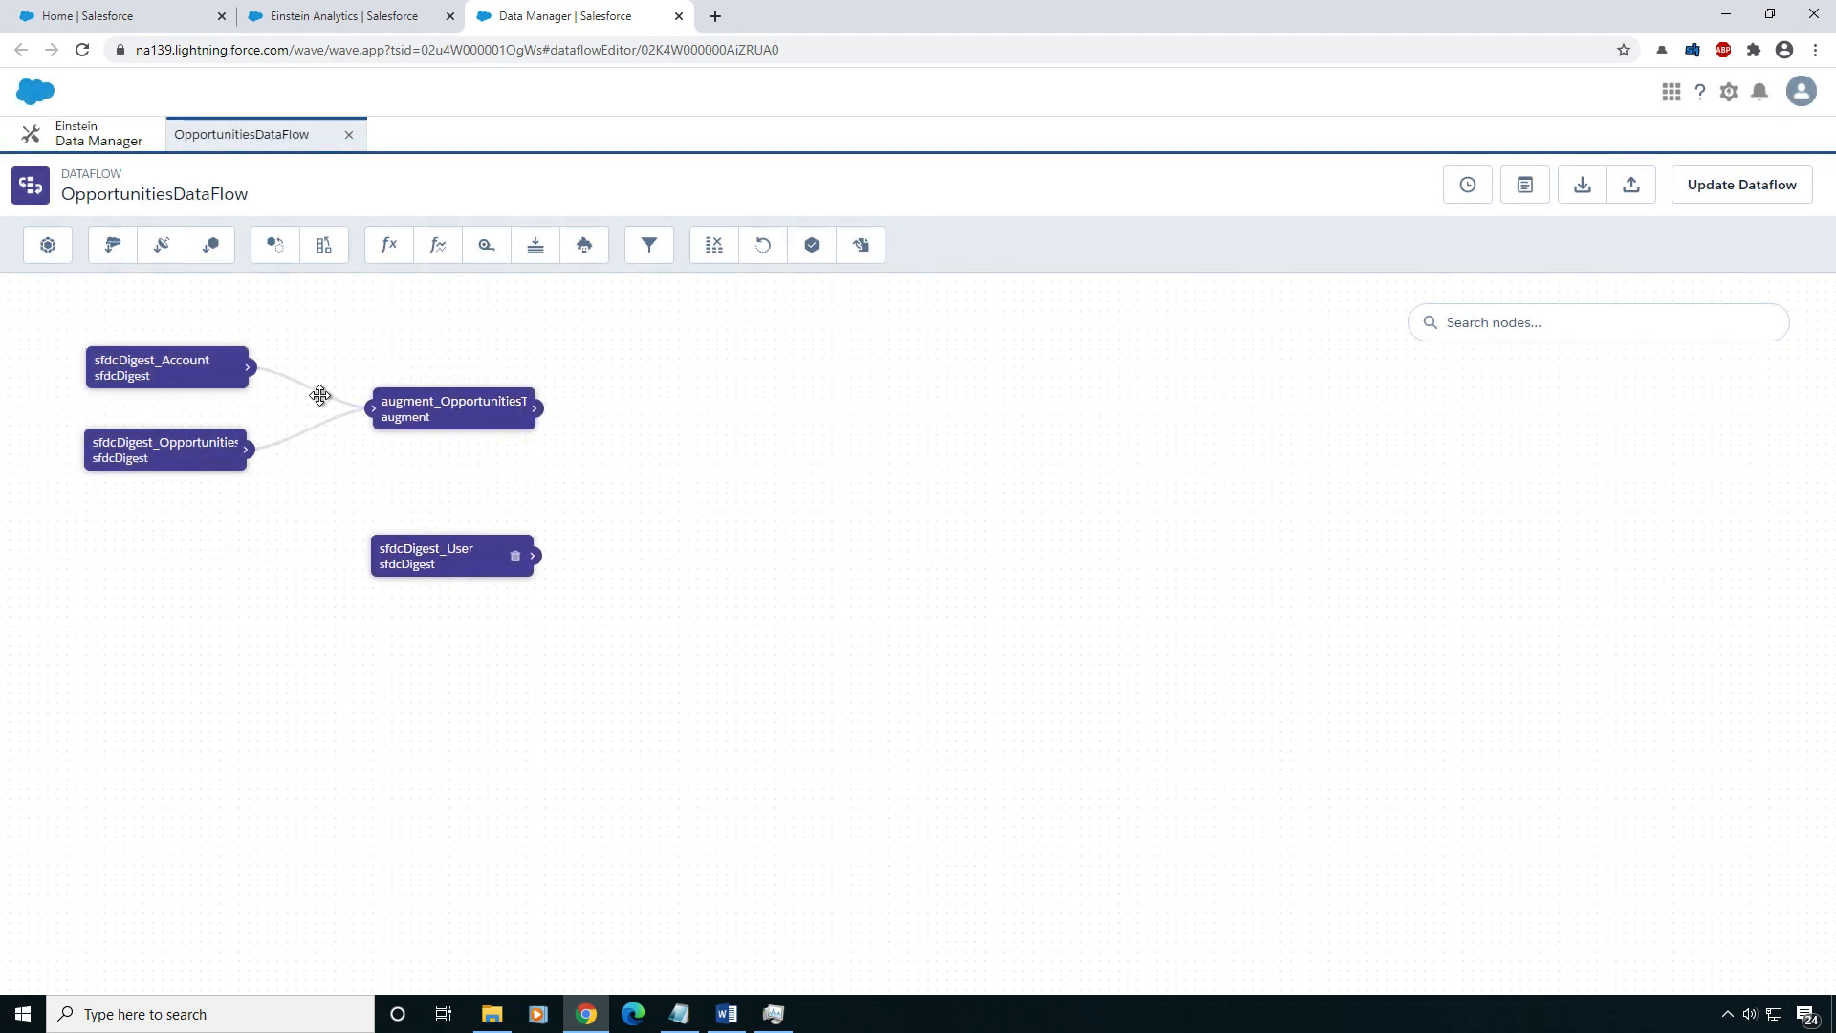
- Start a second augment node named augment_OpportunitiesToUsers with augment_OpportunitiesToAccounts as left source and OwnerId as left key
{"action": "left_click", "coordinate": [325, 246]}
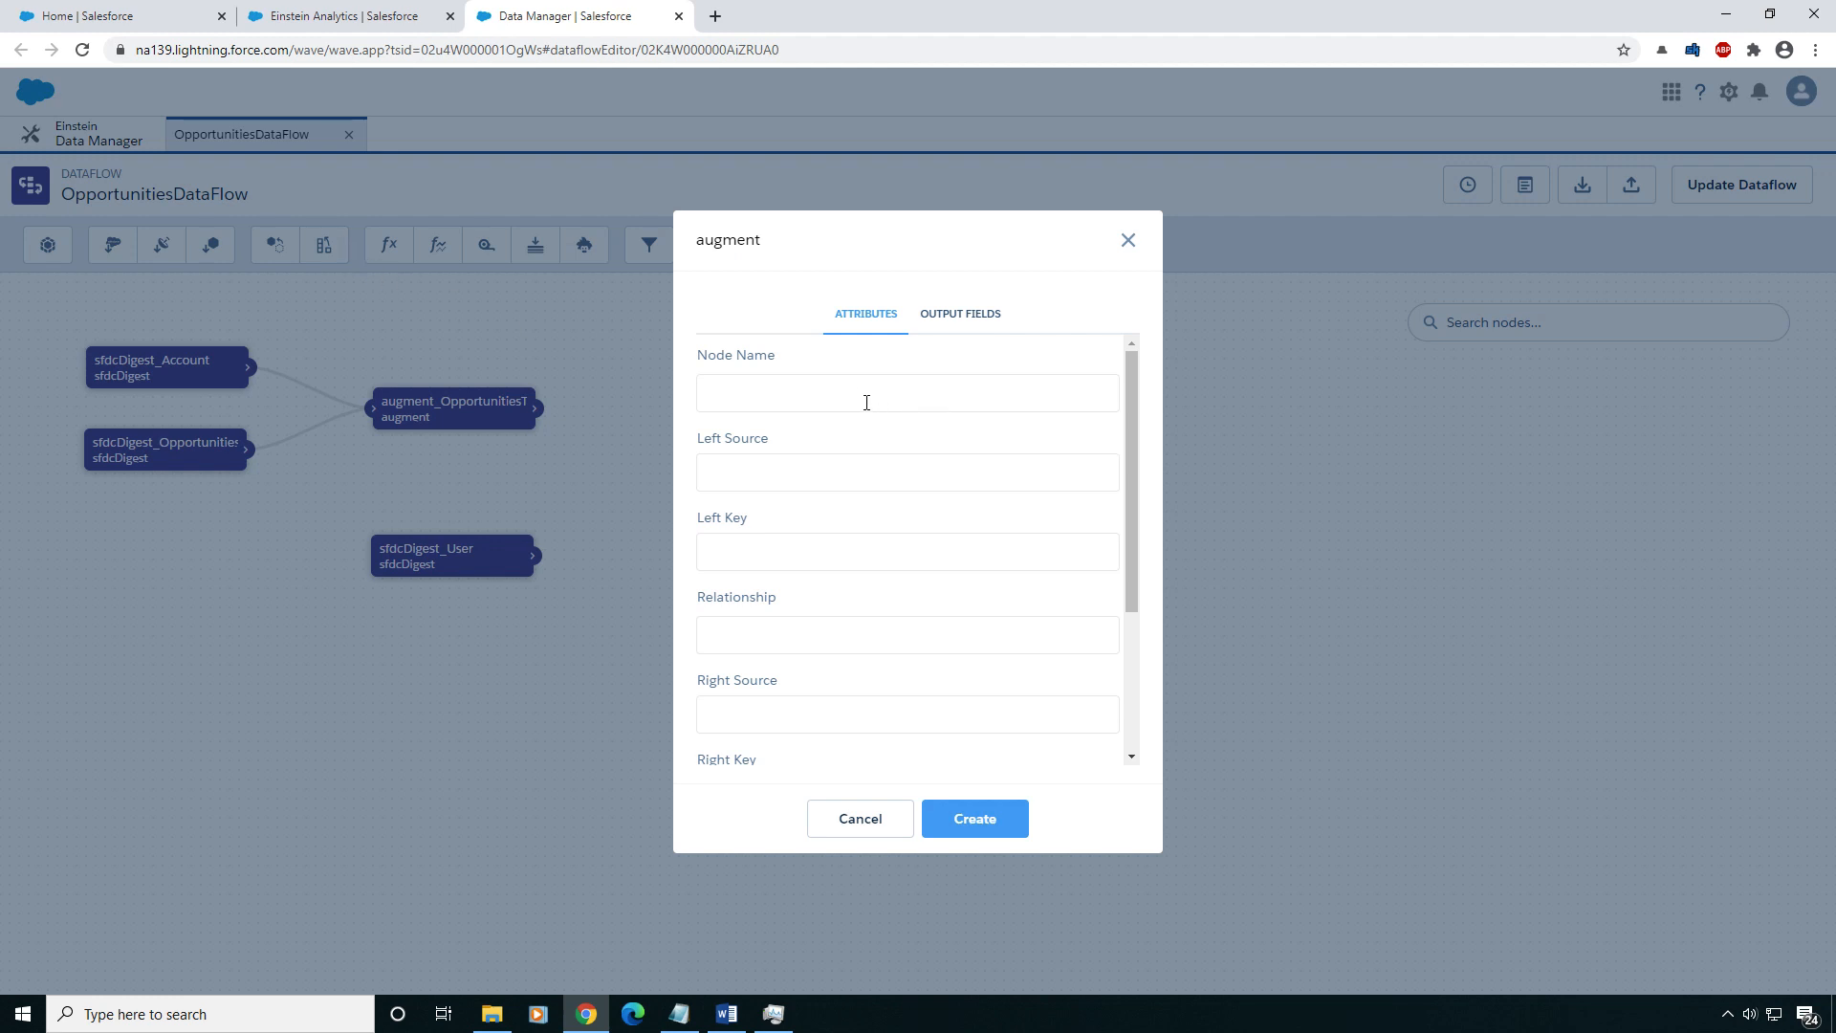
{"action": "type", "text": "augment_OpoportunitiesToUsers"}
{"action": "left_click", "coordinate": [842, 488]}
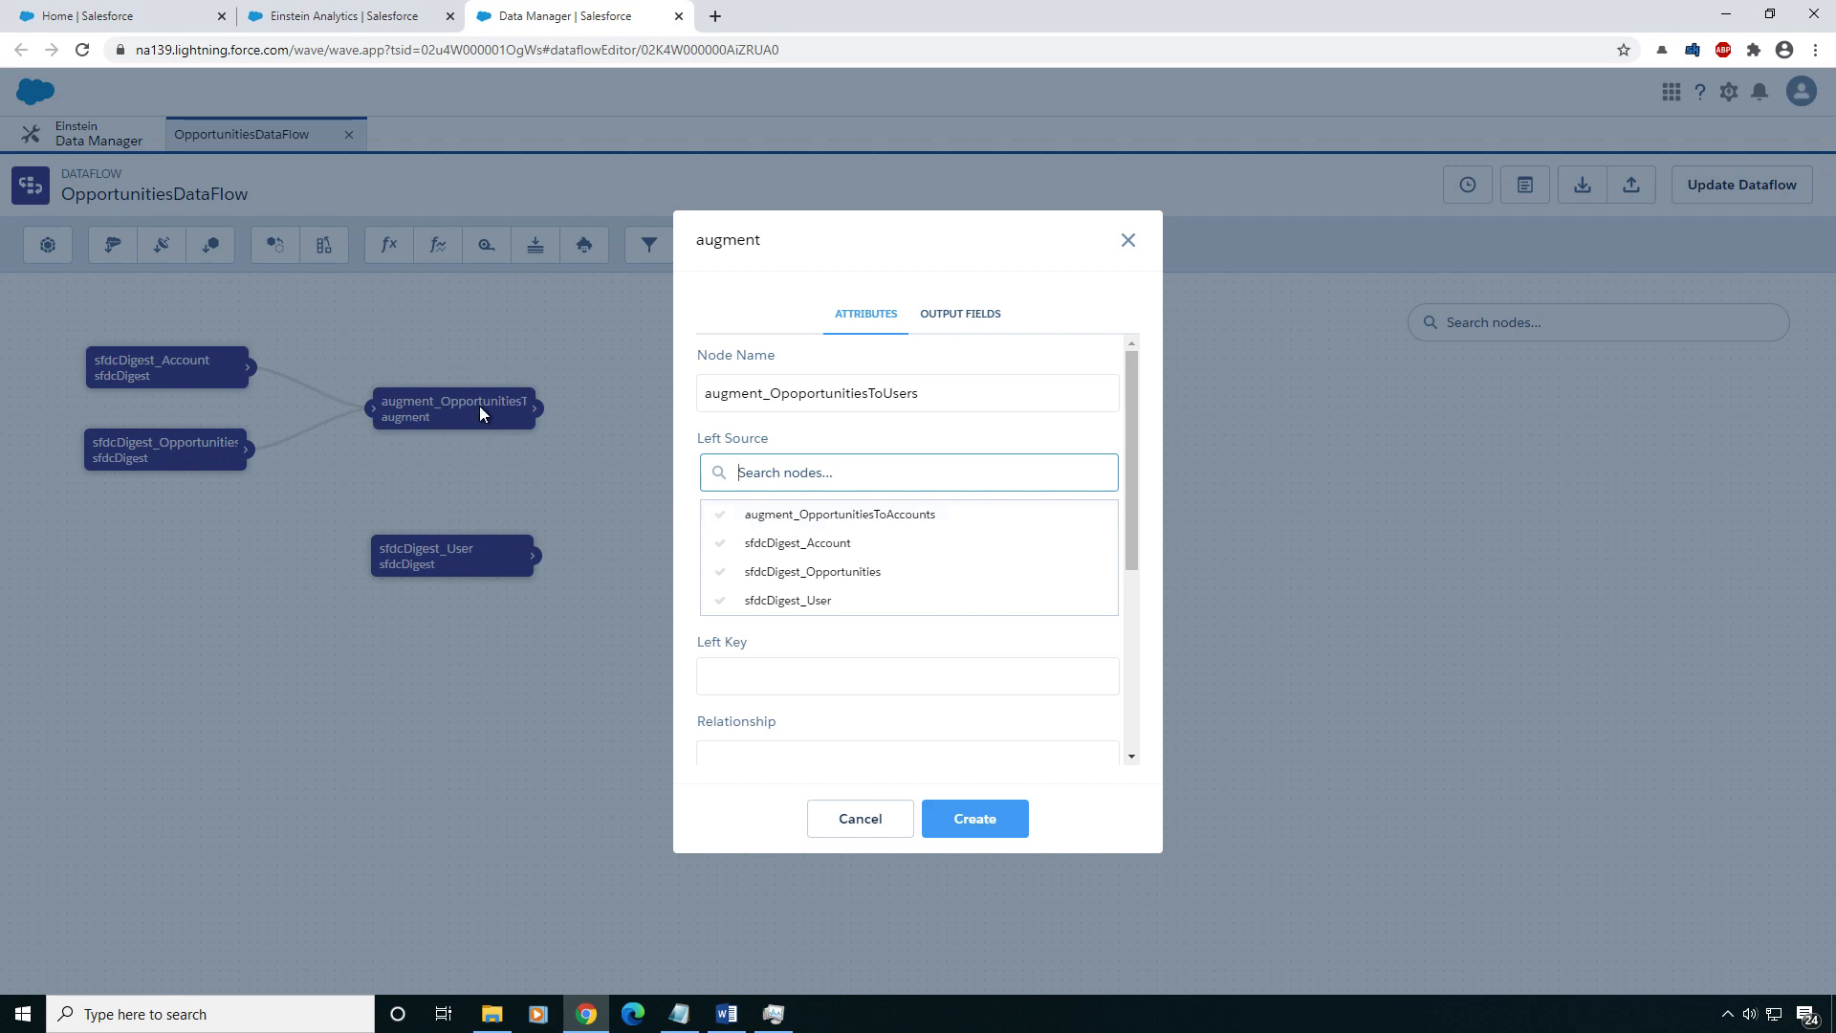
{"action": "left_click", "coordinate": [808, 517]}
{"action": "left_click", "coordinate": [768, 559]}
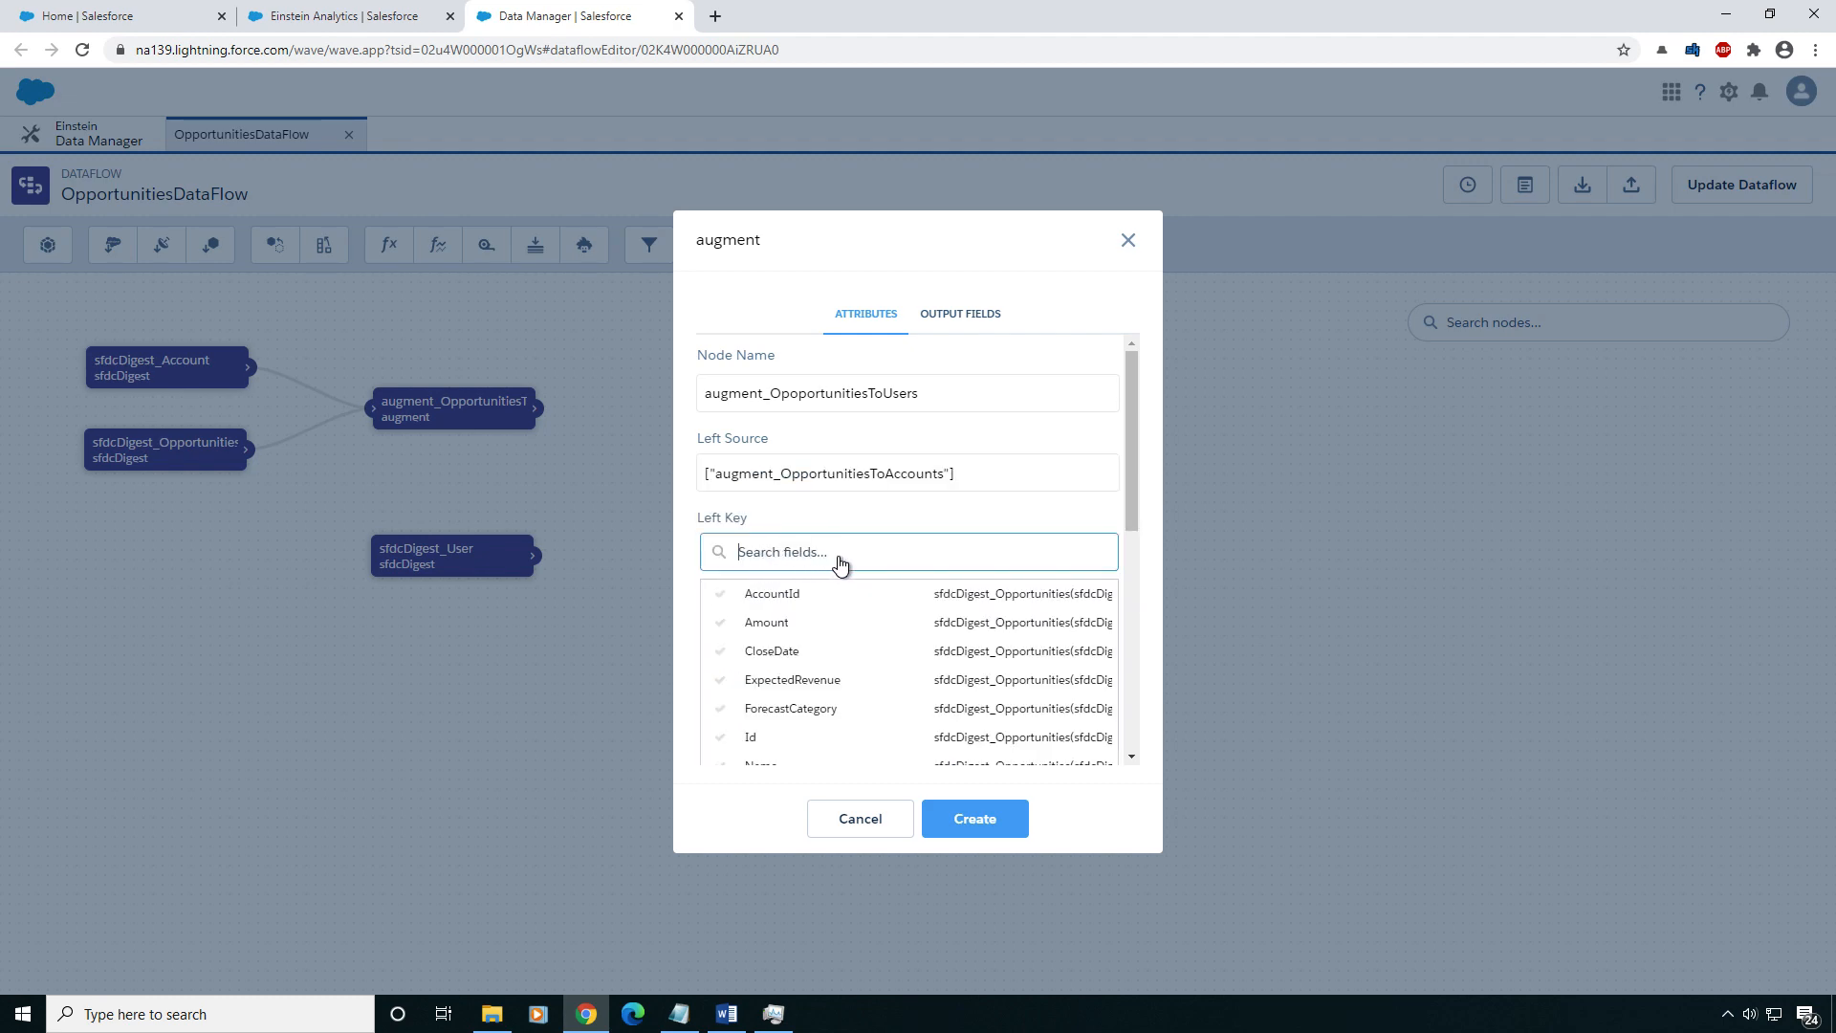
{"action": "type", "text": "owner"}
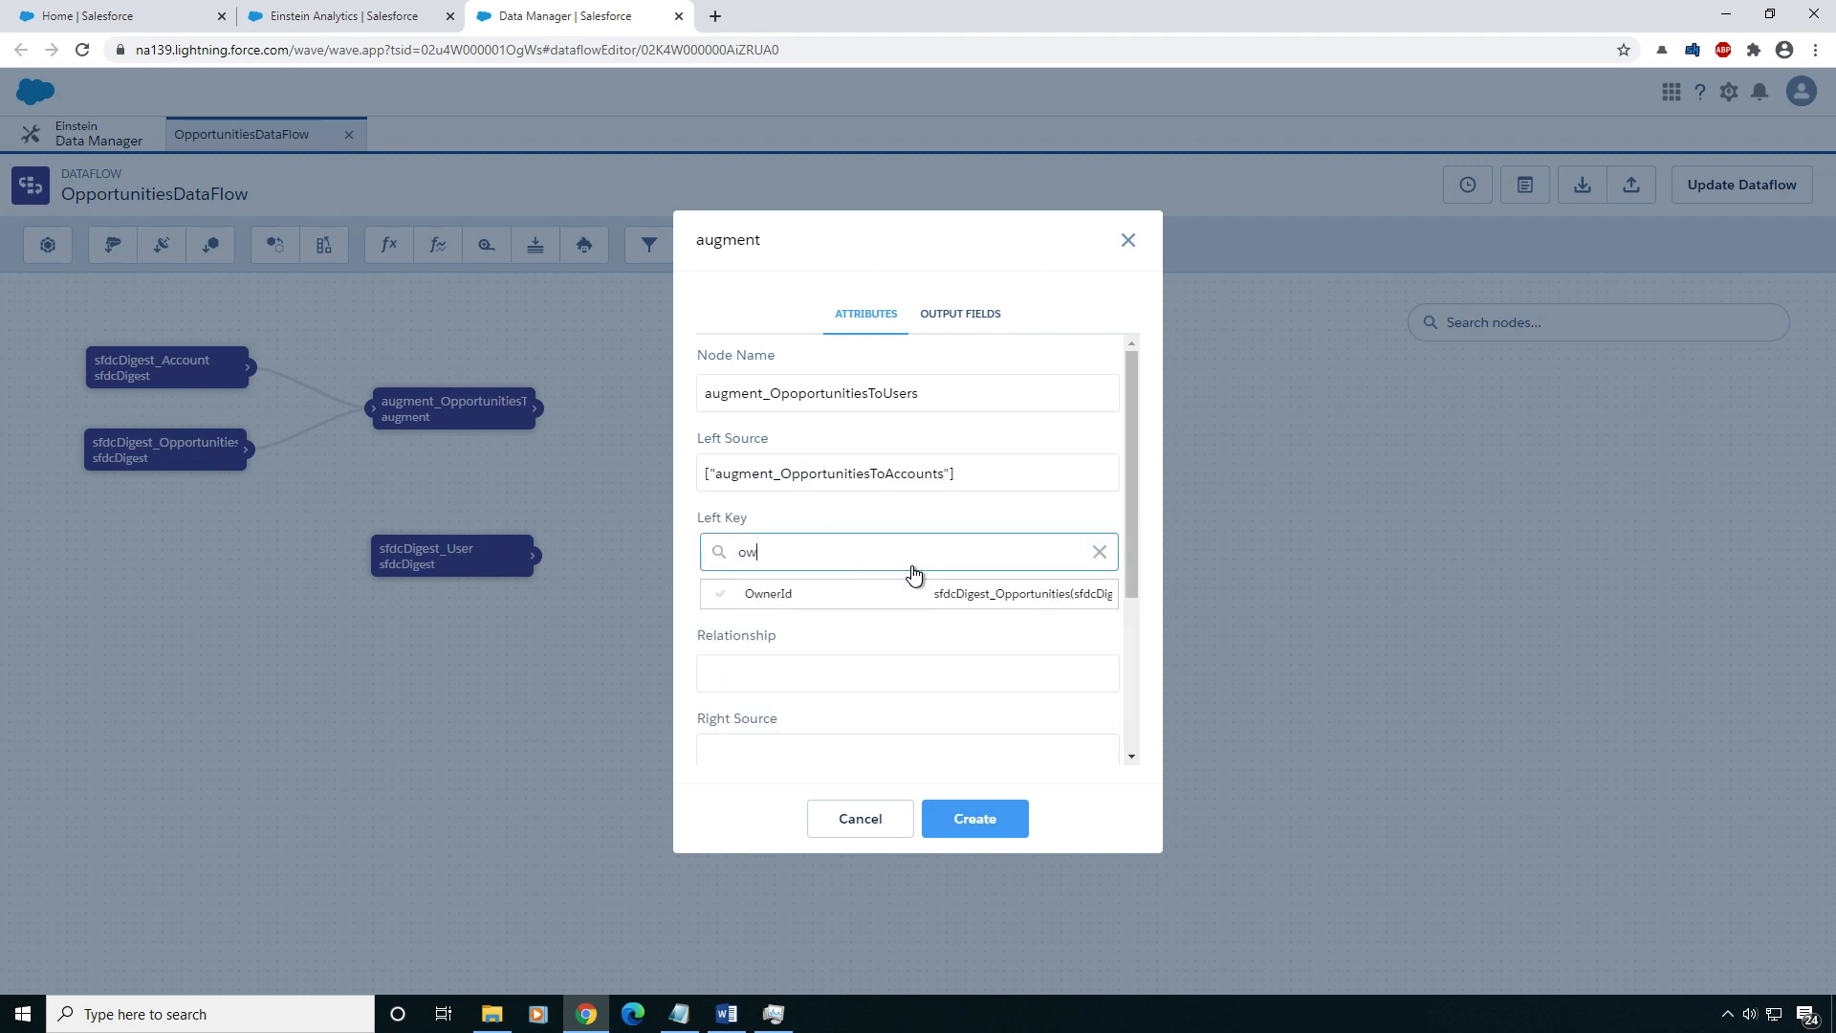
{"action": "left_click", "coordinate": [779, 599]}
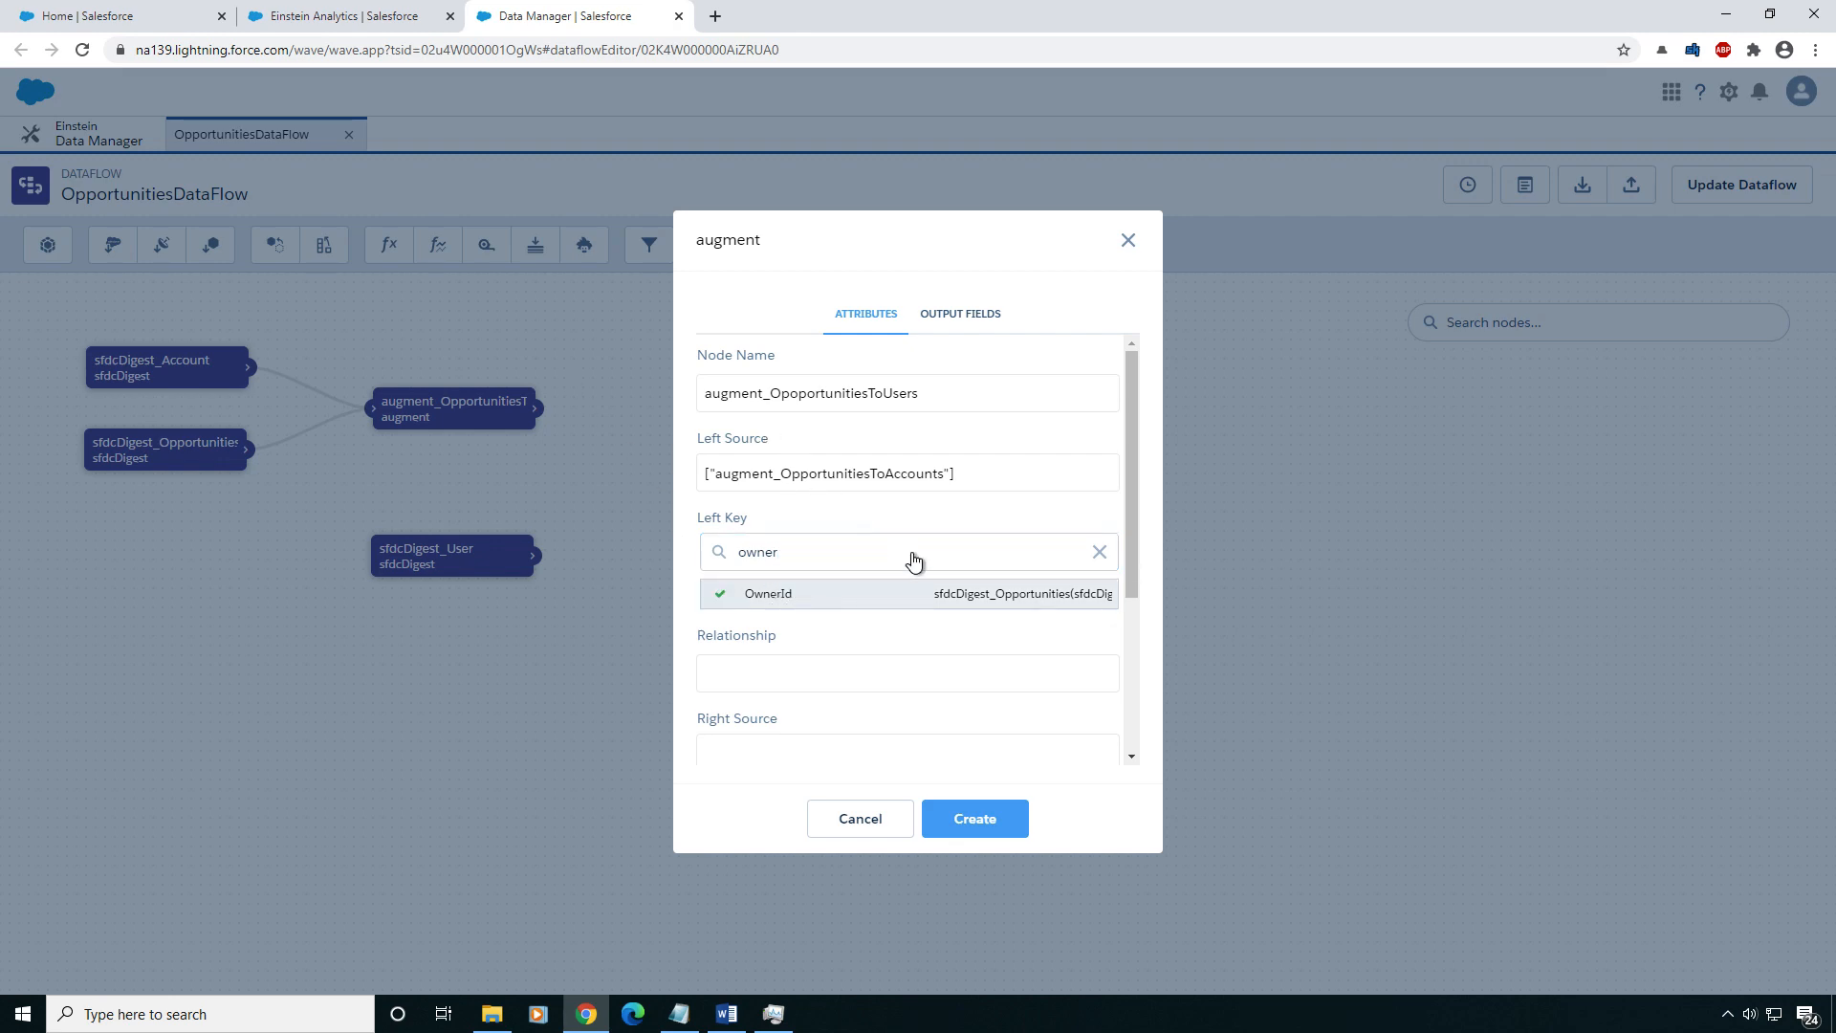
{"action": "left_click", "coordinate": [790, 633]}
{"action": "left_click", "coordinate": [799, 393]}
{"action": "key", "text": "BackSpace"}
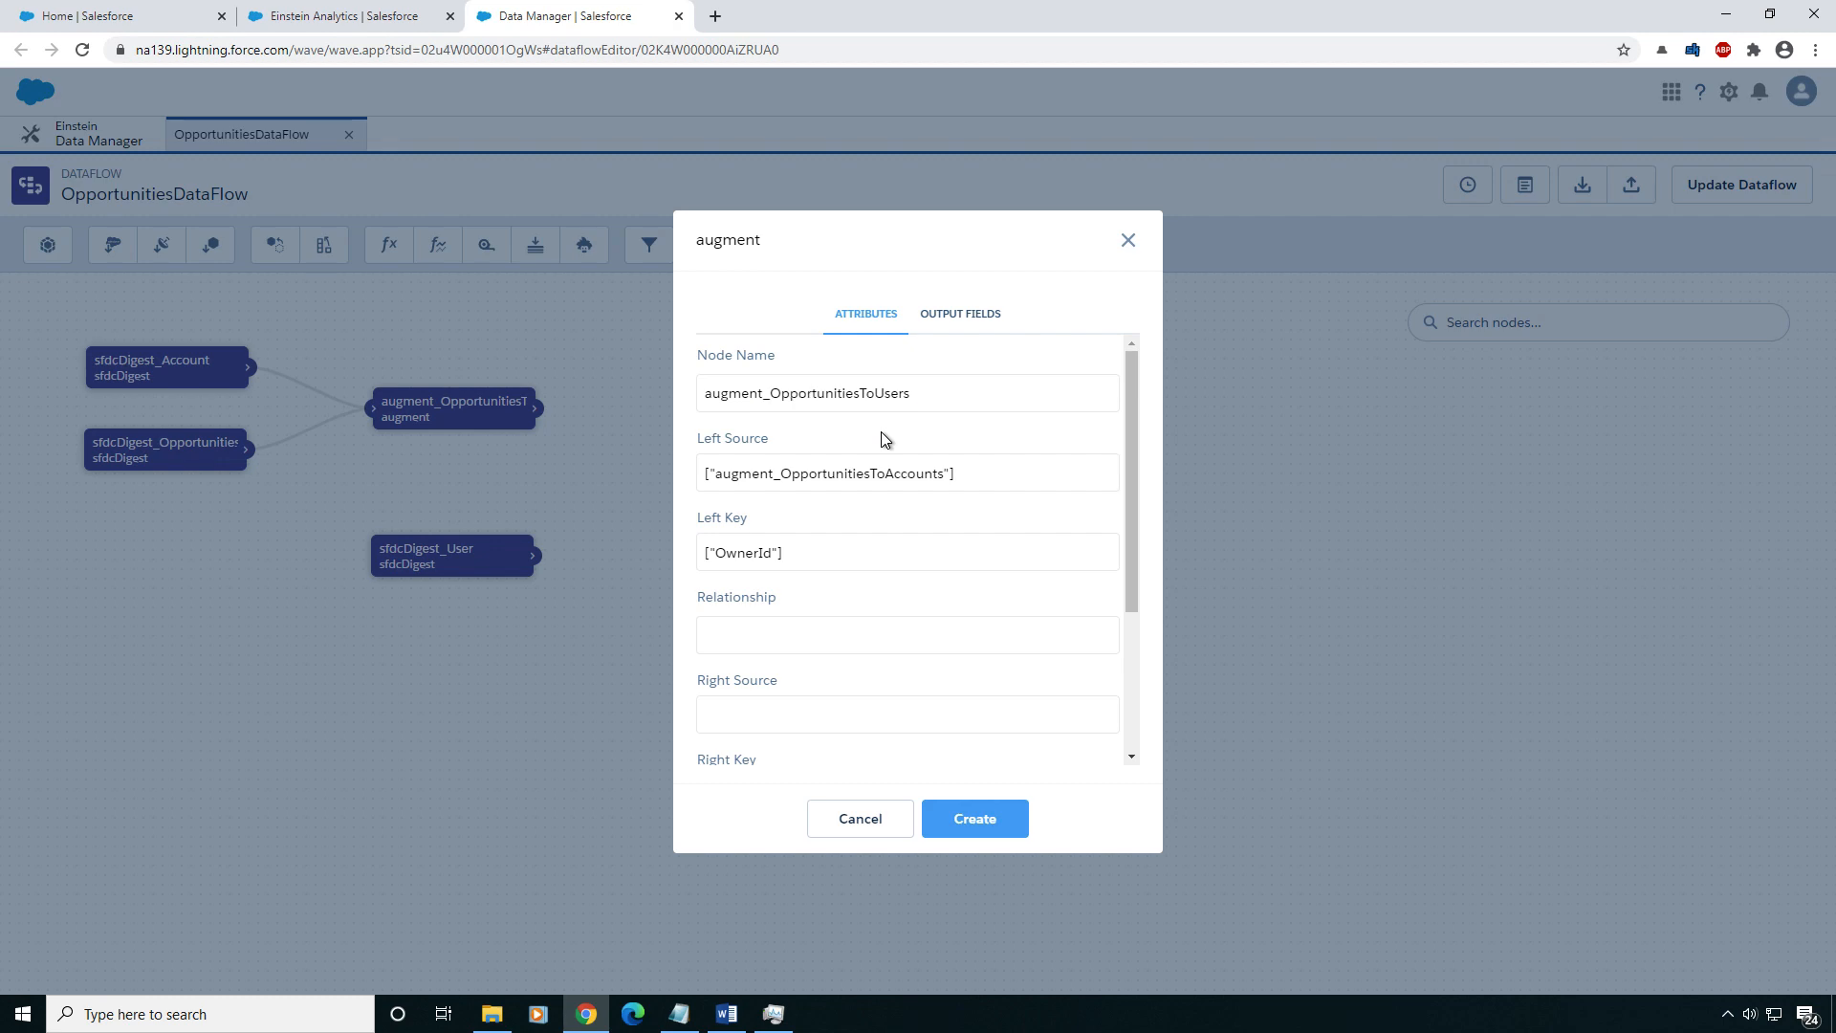
- Set the relationship to OpportunityToOwner, with sfdcDigest_User as right source and Id as right key
{"action": "type", "text": "OpportunityToOwner"}
{"action": "left_click", "coordinate": [820, 718]}
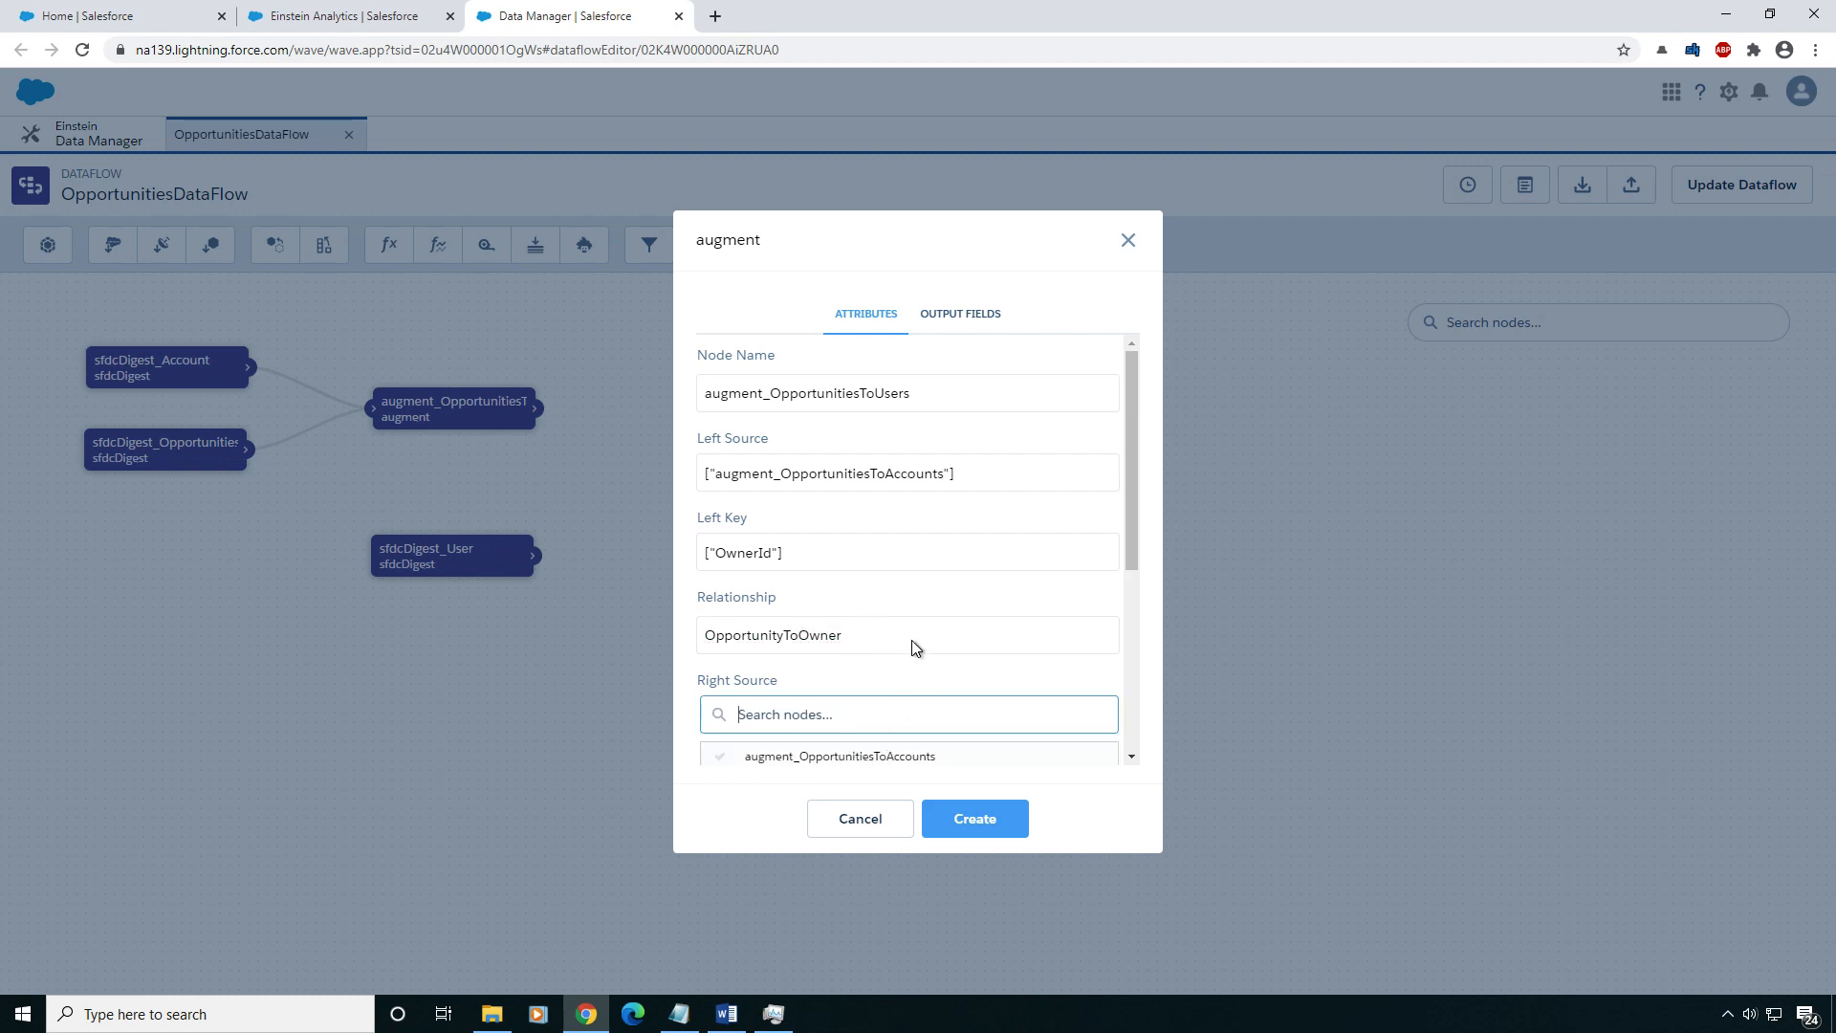
{"action": "scroll", "coordinate": [910, 660], "scroll_direction": "down", "scroll_amount": 2}
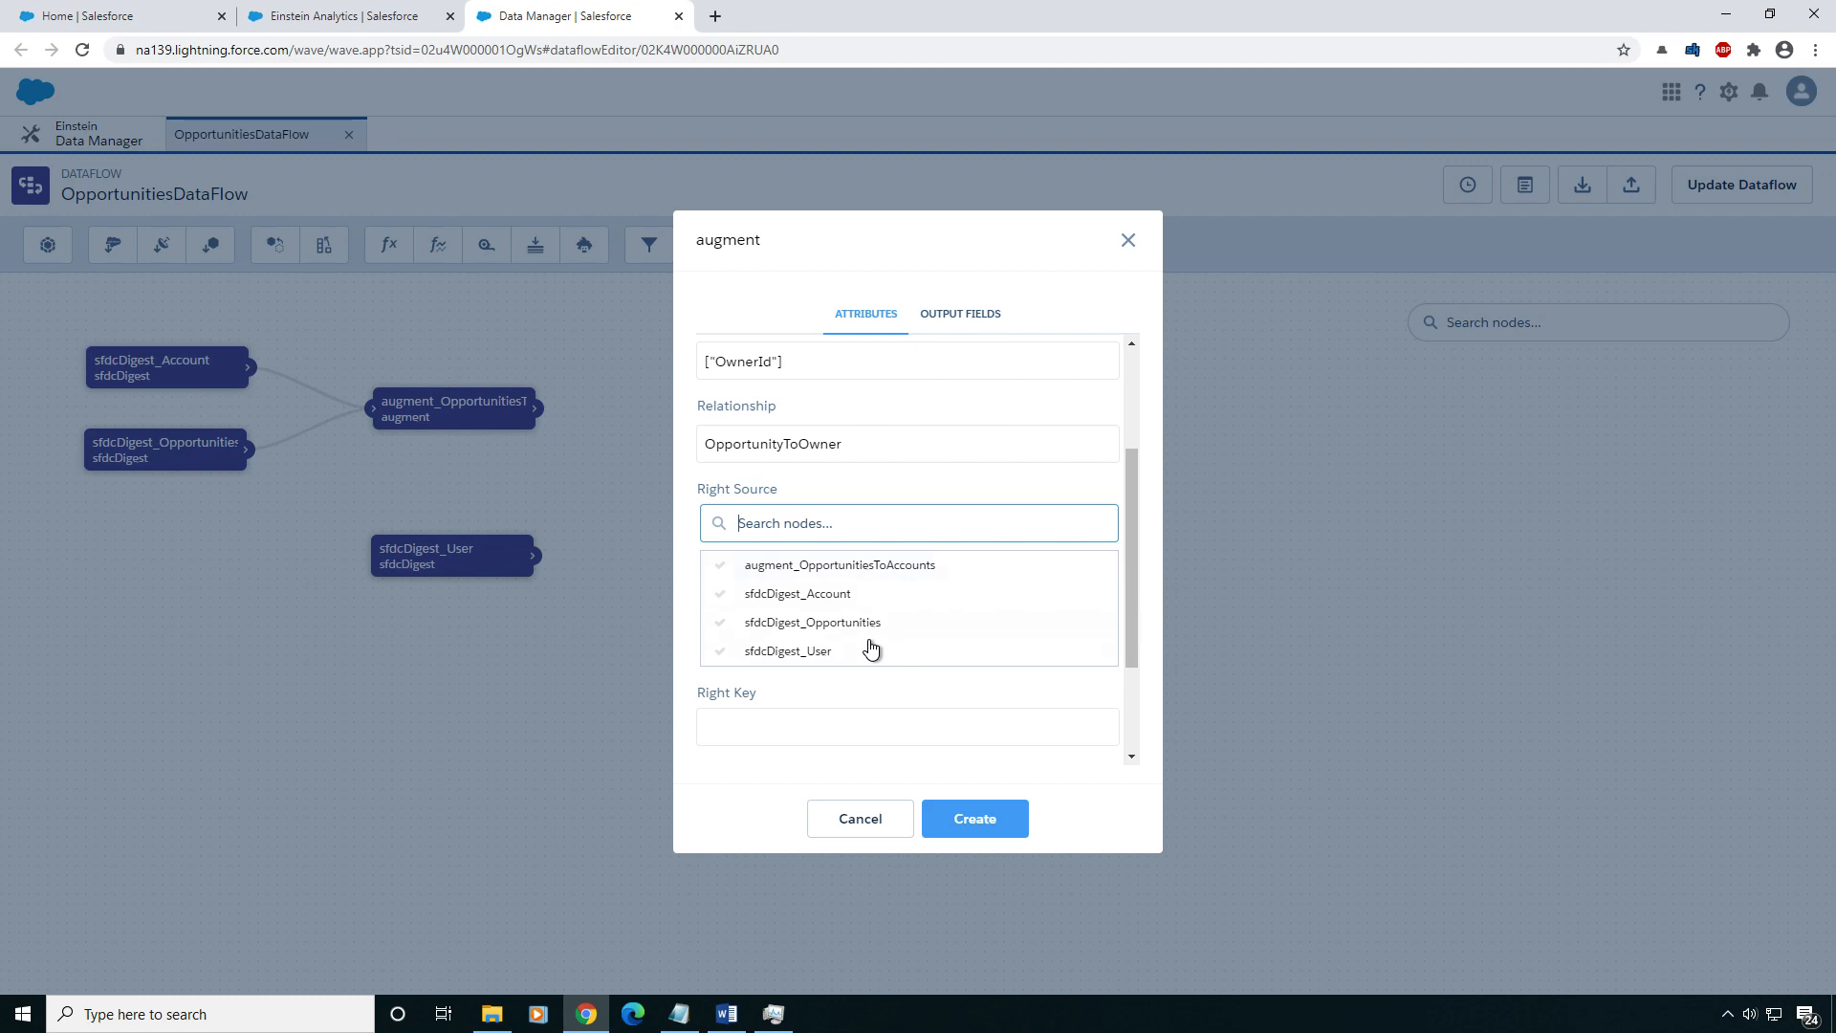
{"action": "left_click", "coordinate": [825, 652]}
{"action": "scroll", "coordinate": [880, 574], "scroll_direction": "down", "scroll_amount": 2}
{"action": "left_click", "coordinate": [793, 601]}
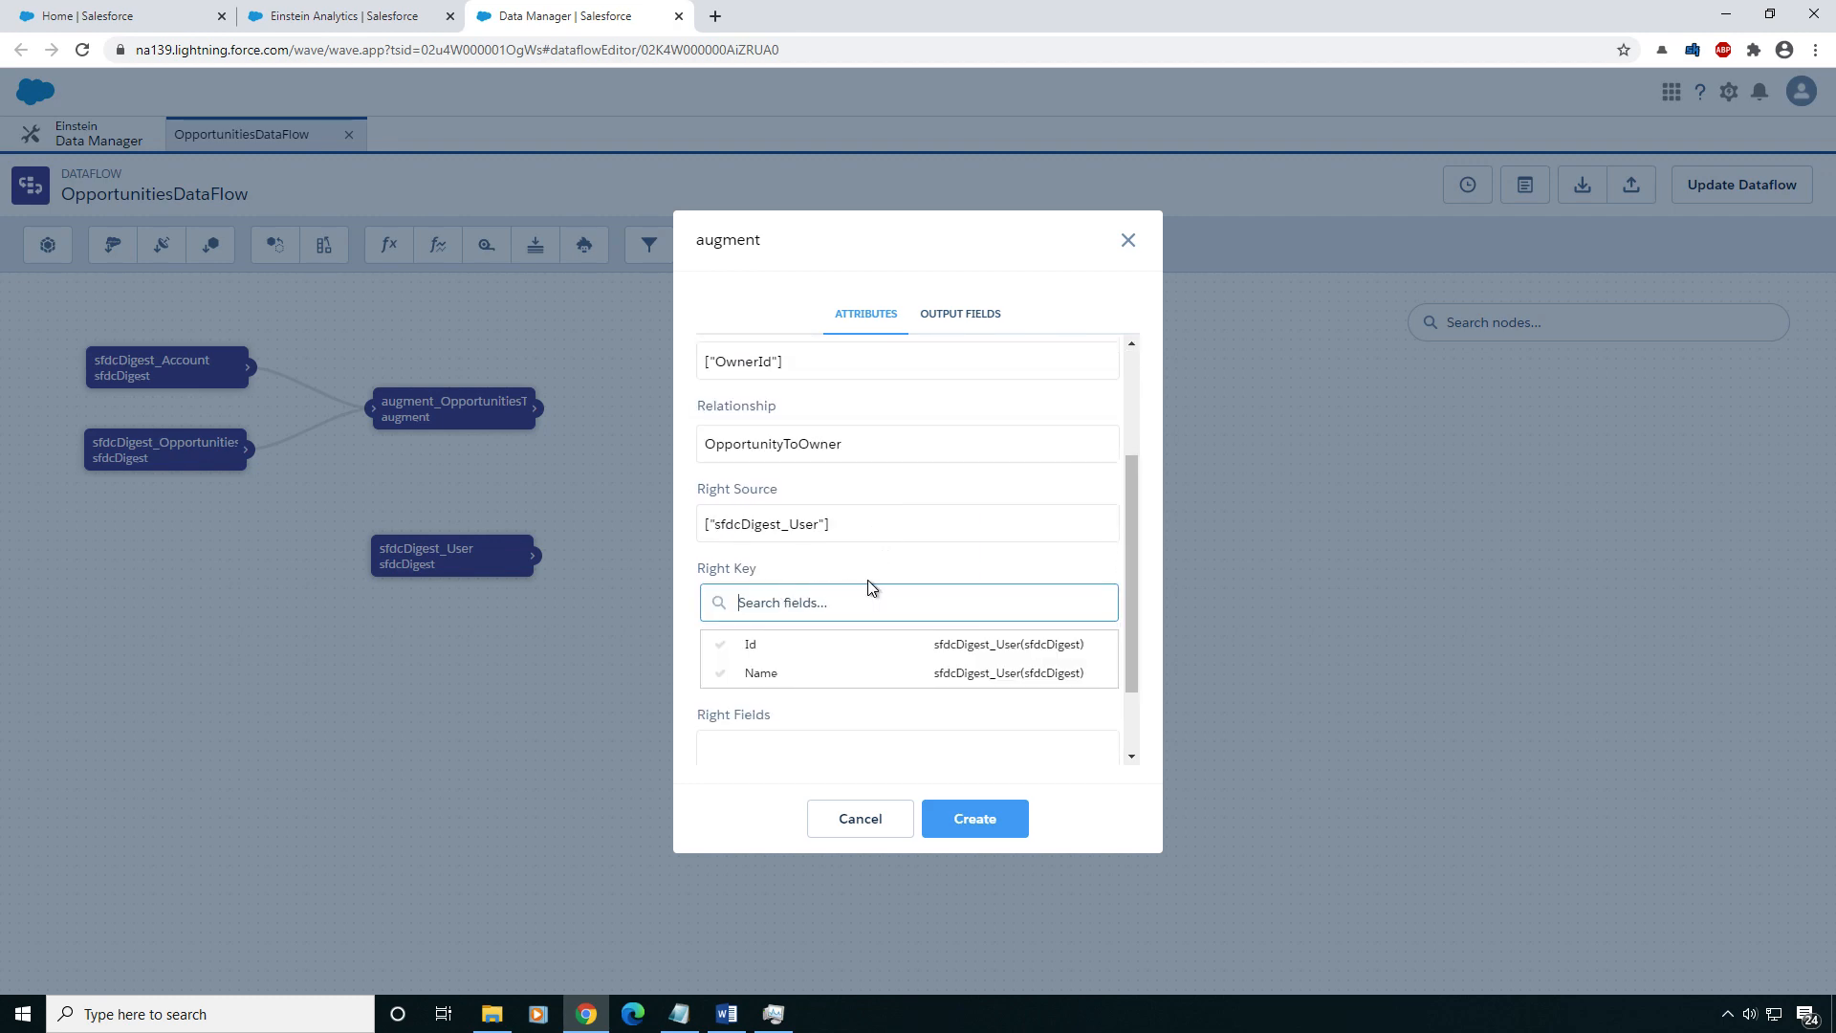
{"action": "left_click", "coordinate": [758, 650]}
{"action": "left_click", "coordinate": [777, 574]}
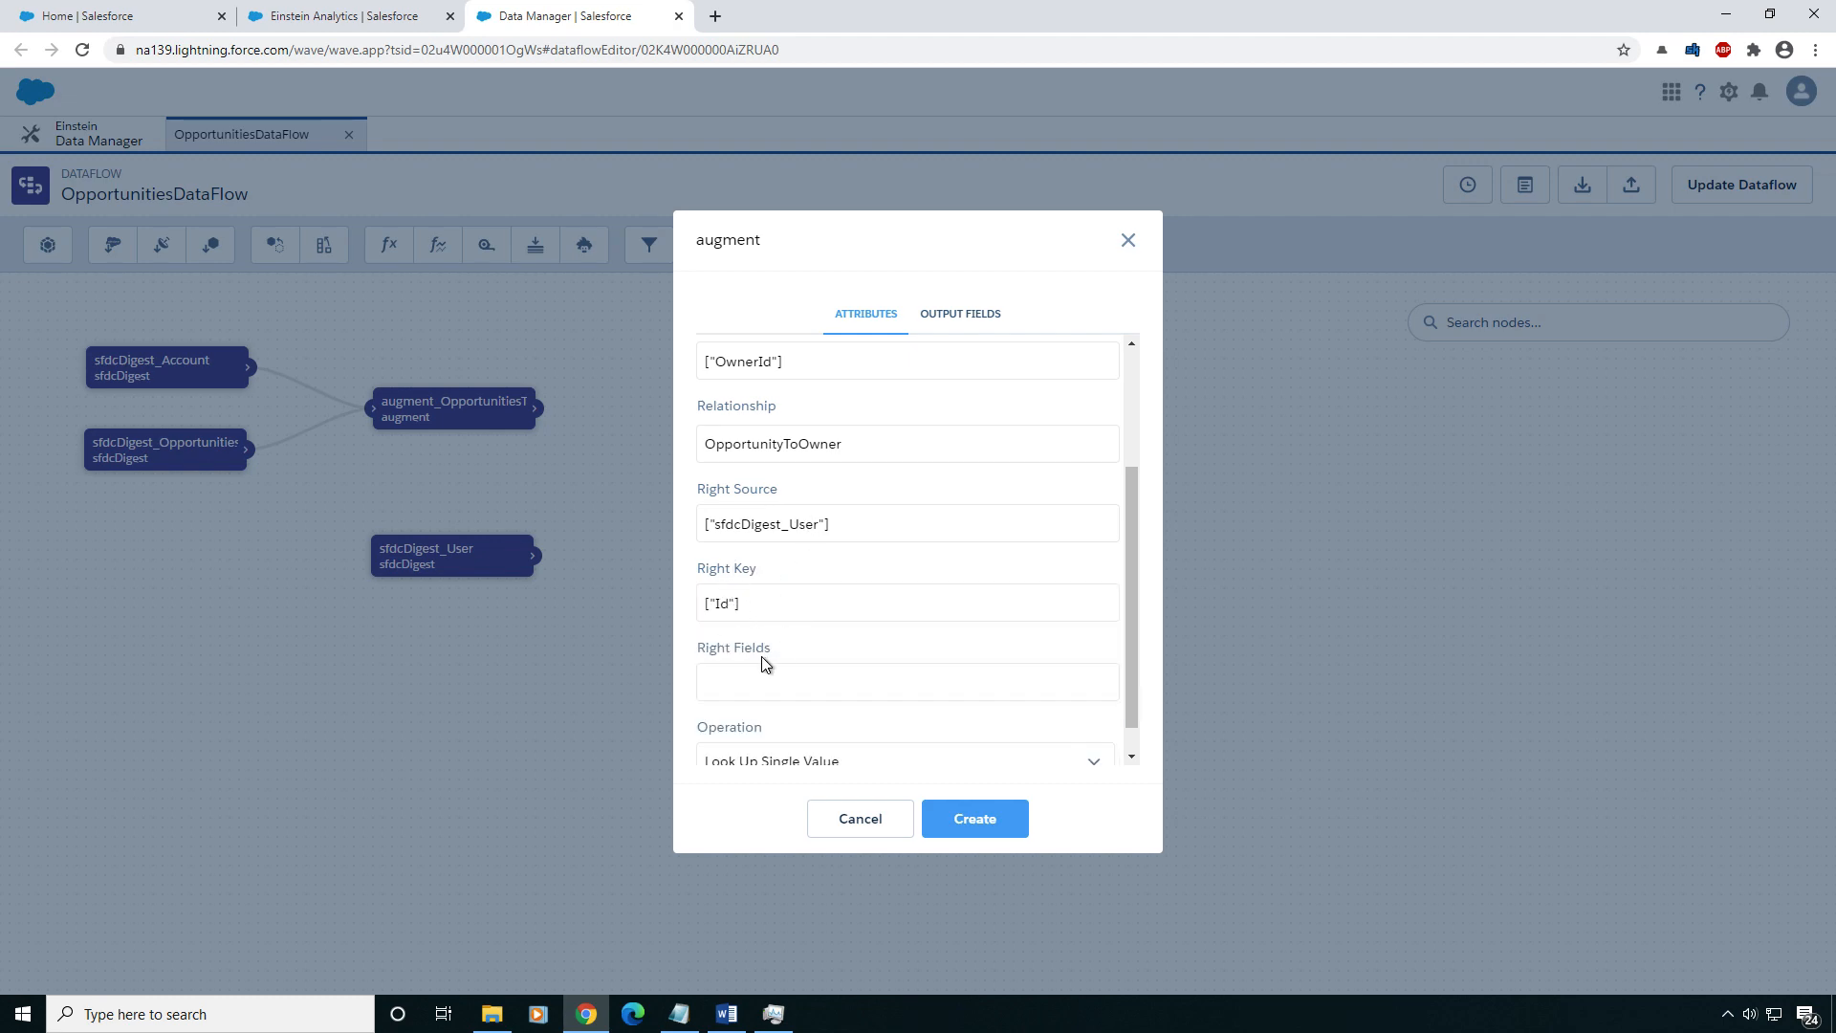
- Choose Name as the right field and create the augment_OpportunitiesToUsers node with the Look Up Single Value operation
{"action": "left_click", "coordinate": [766, 683]}
{"action": "left_click", "coordinate": [782, 751]}
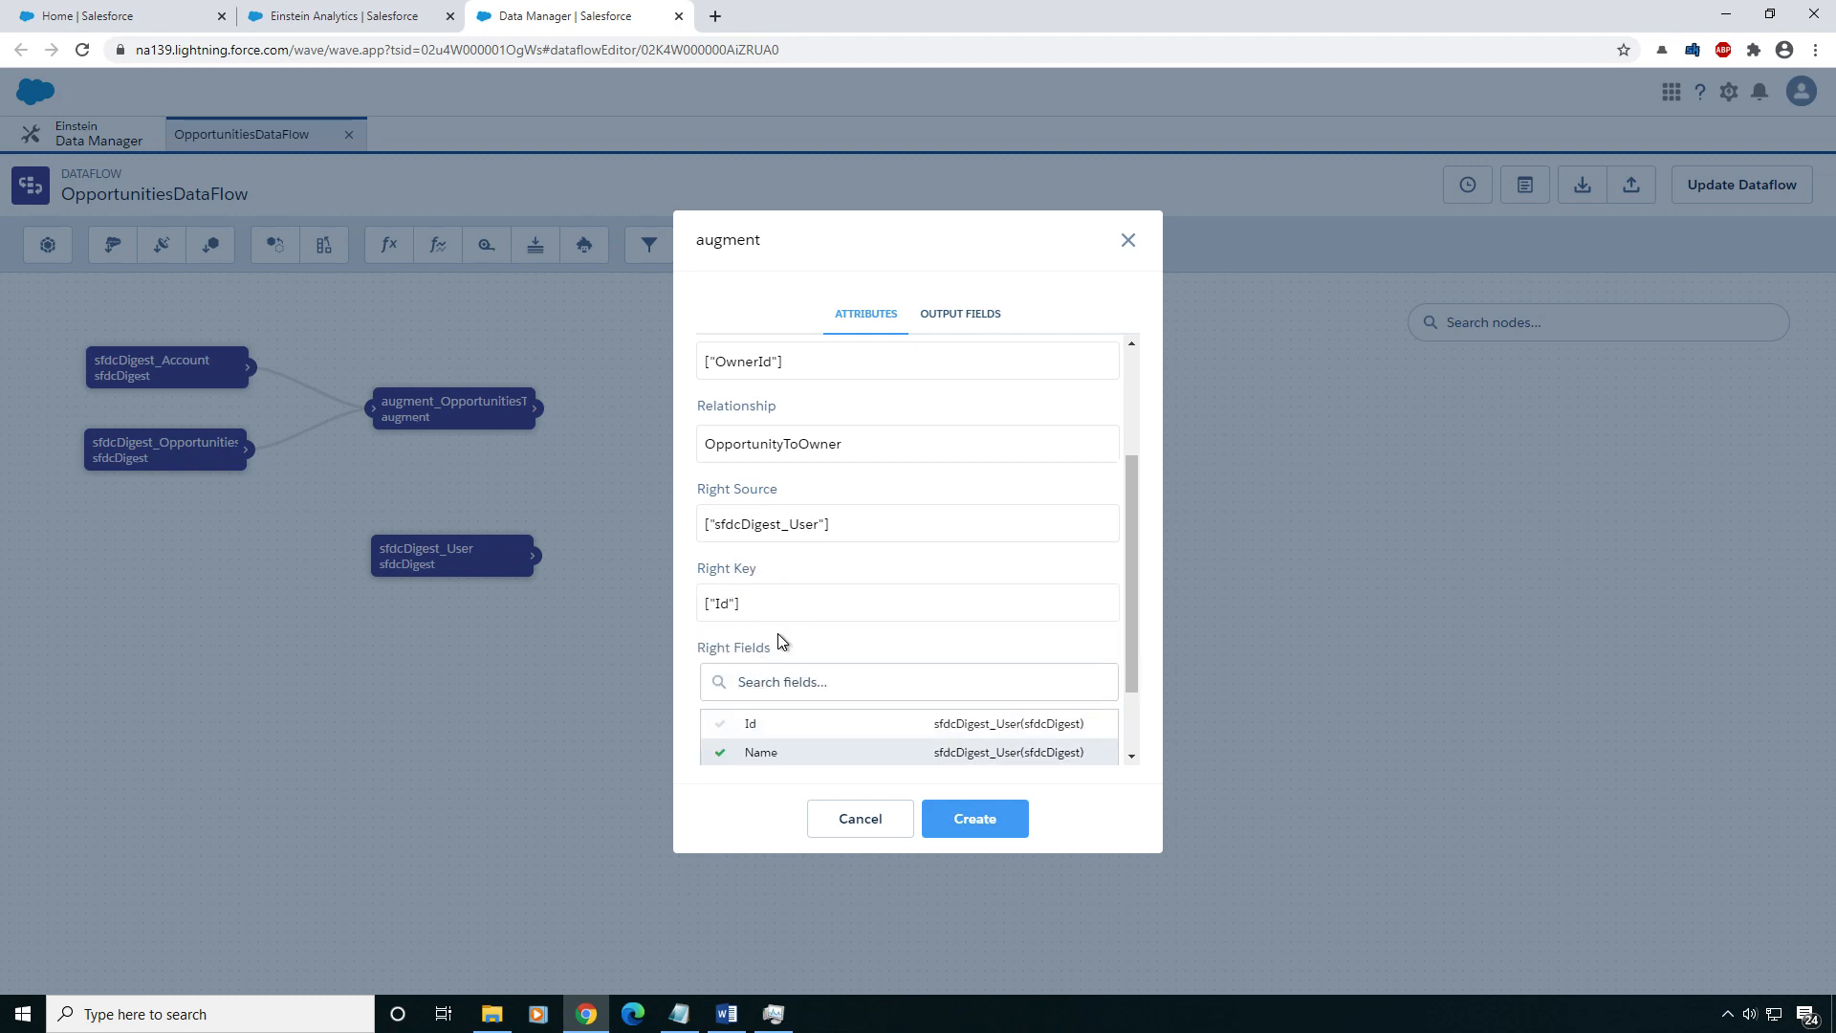
{"action": "left_click", "coordinate": [832, 650]}
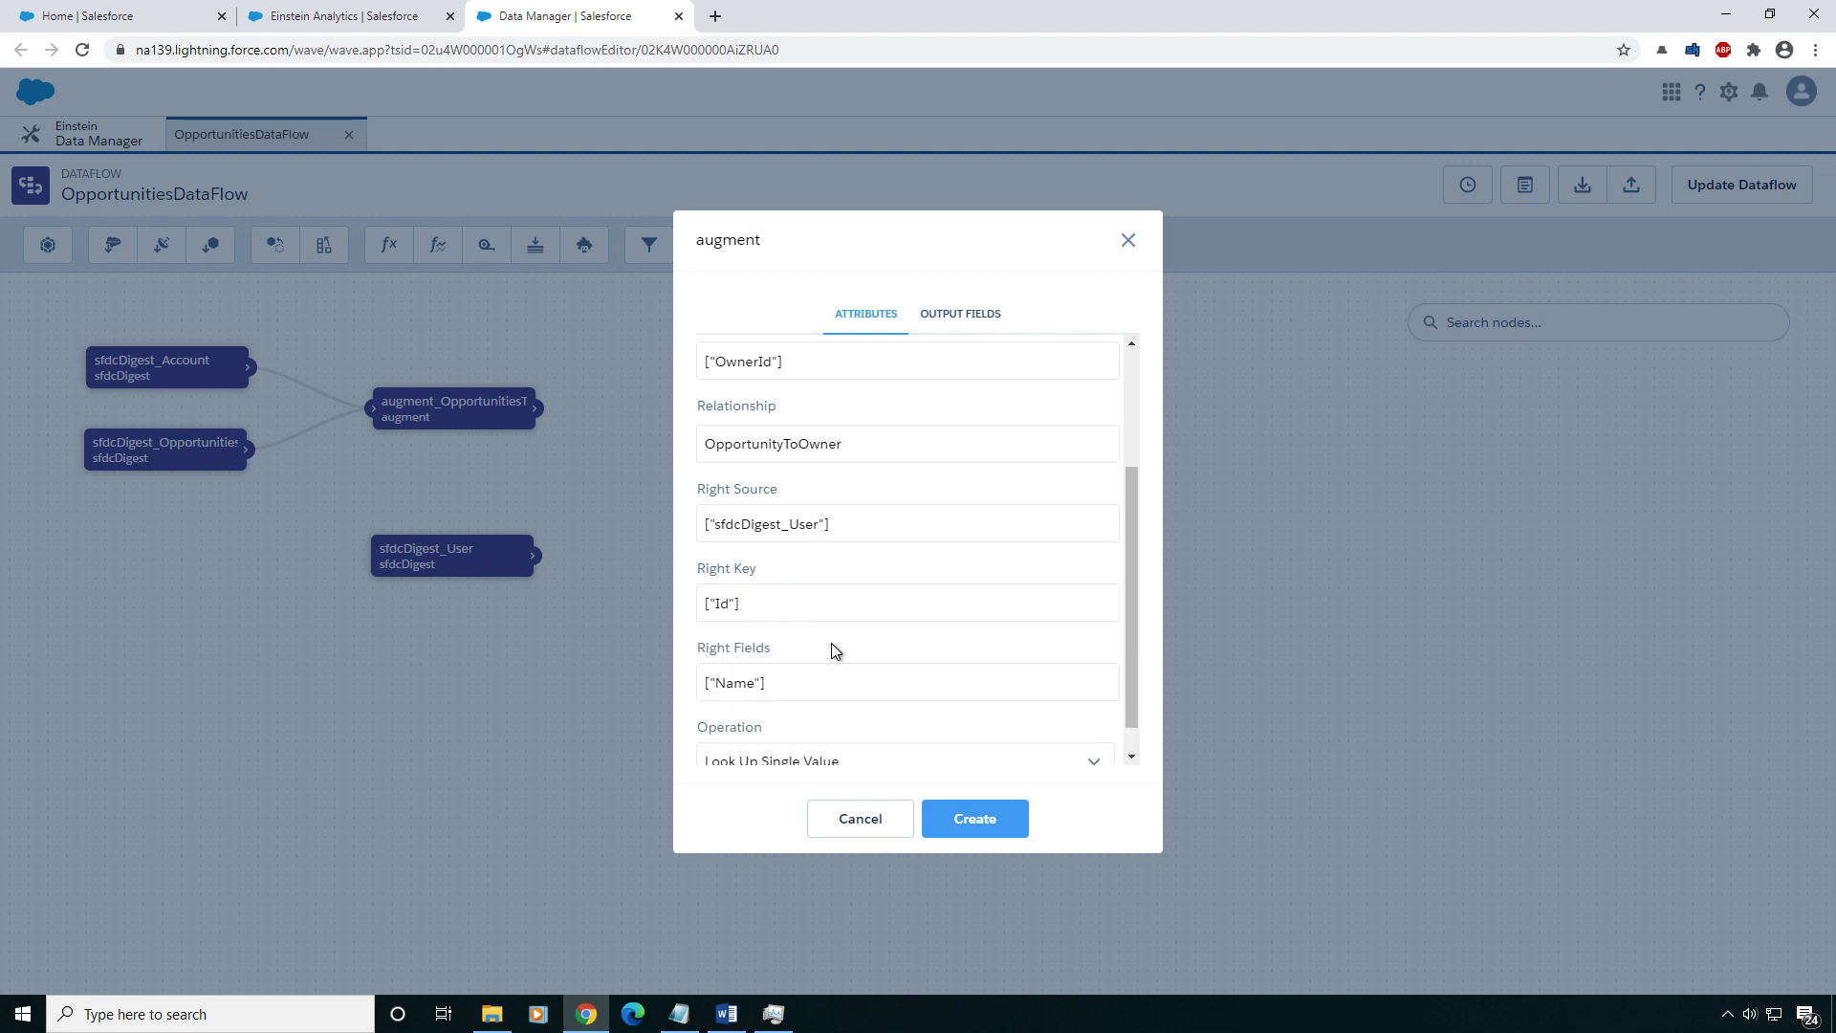
{"action": "scroll", "coordinate": [861, 652], "scroll_direction": "down", "scroll_amount": 1}
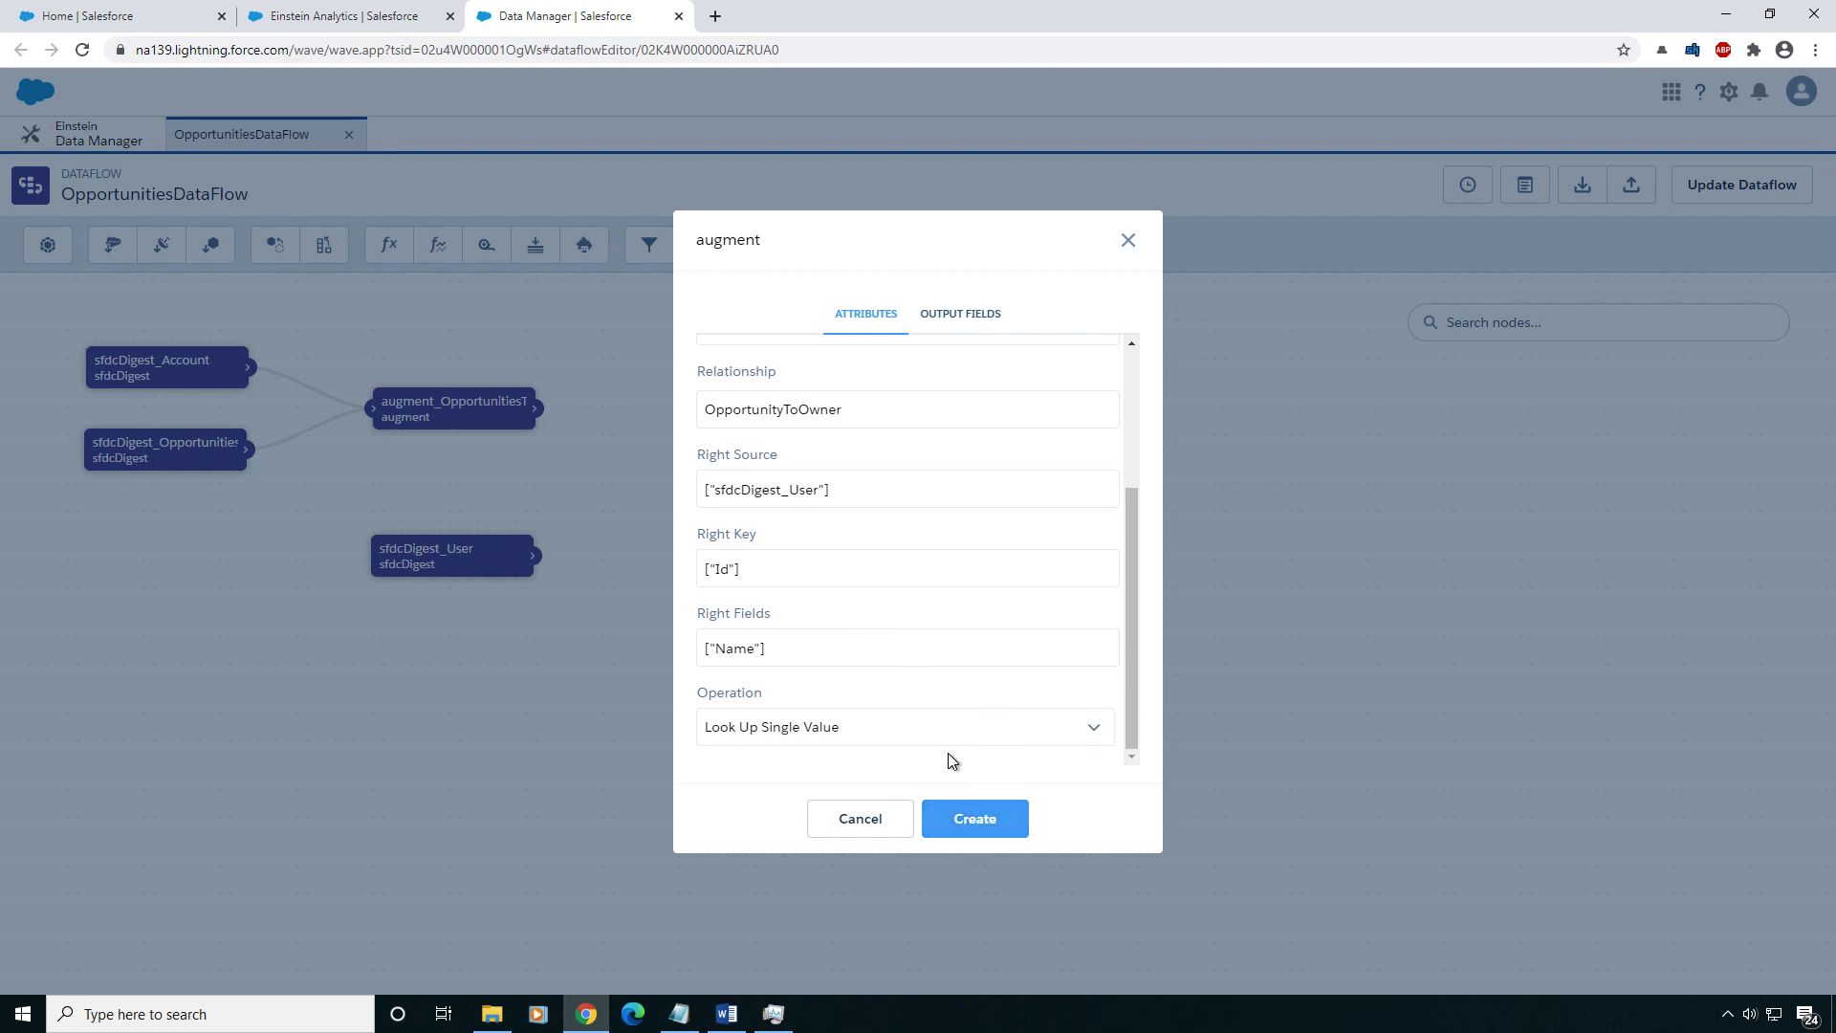
{"action": "left_click", "coordinate": [989, 820]}
- Place the new augment node well to the right of augment_OpportunitiesToAccounts and sfdcDigest_User, vertically between the two
{"action": "left_click_drag", "start_coordinate": [633, 502], "coordinate": [841, 469]}
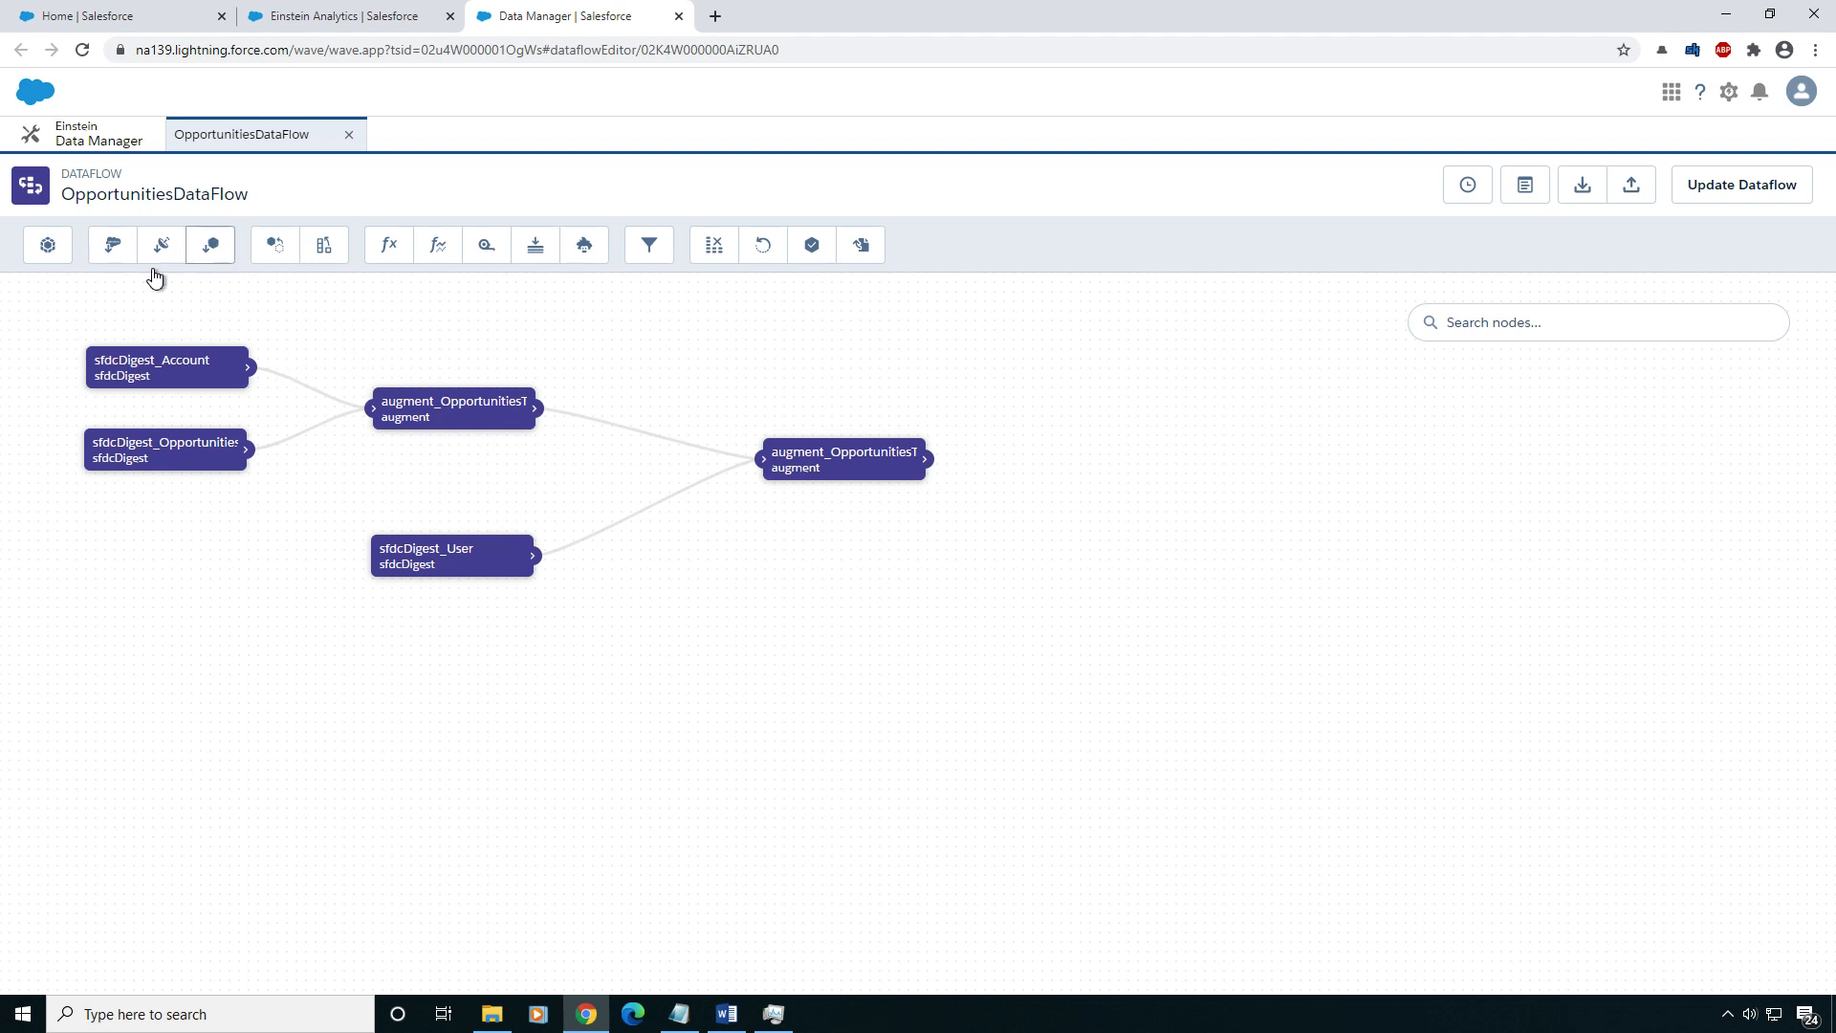
{"action": "left_click_drag", "start_coordinate": [859, 458], "coordinate": [936, 474]}
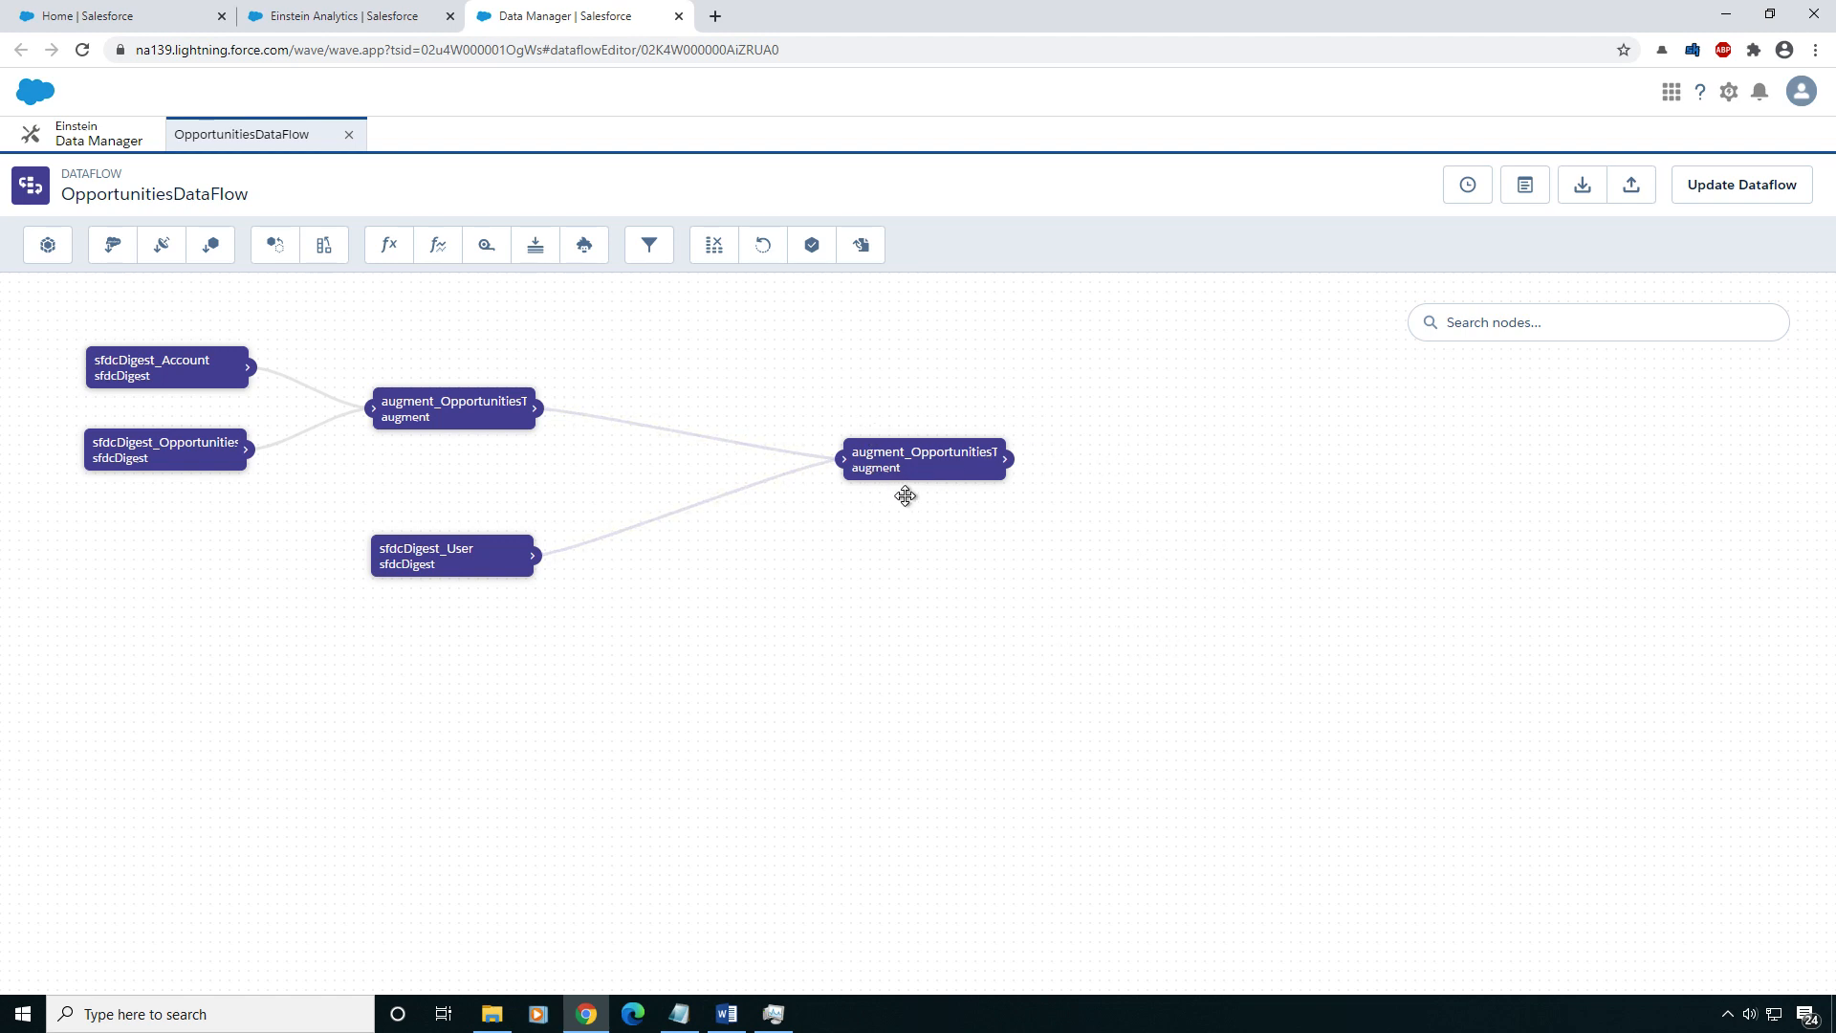
{"action": "left_click_drag", "start_coordinate": [922, 462], "coordinate": [919, 476]}
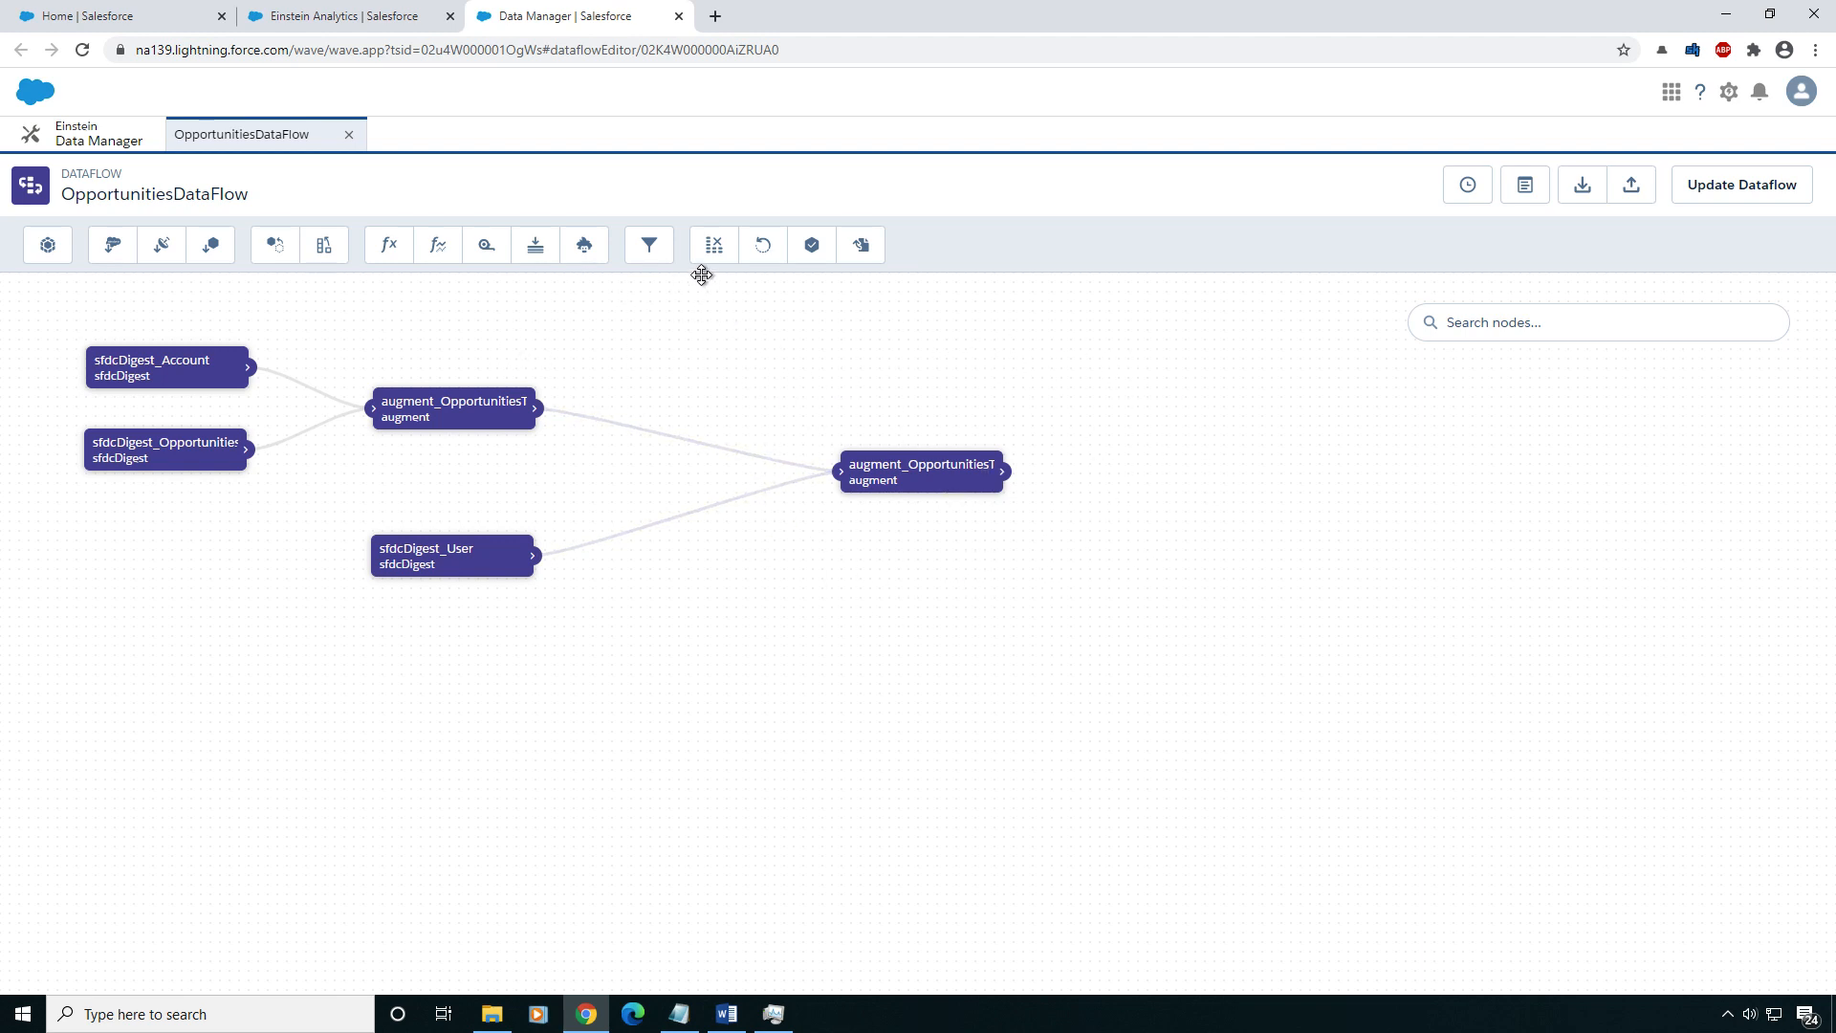
- Start an sfdcRegister node named register_Opportunities with augment_OpportunitiesToUsers as its source node
{"action": "left_click", "coordinate": [813, 246]}
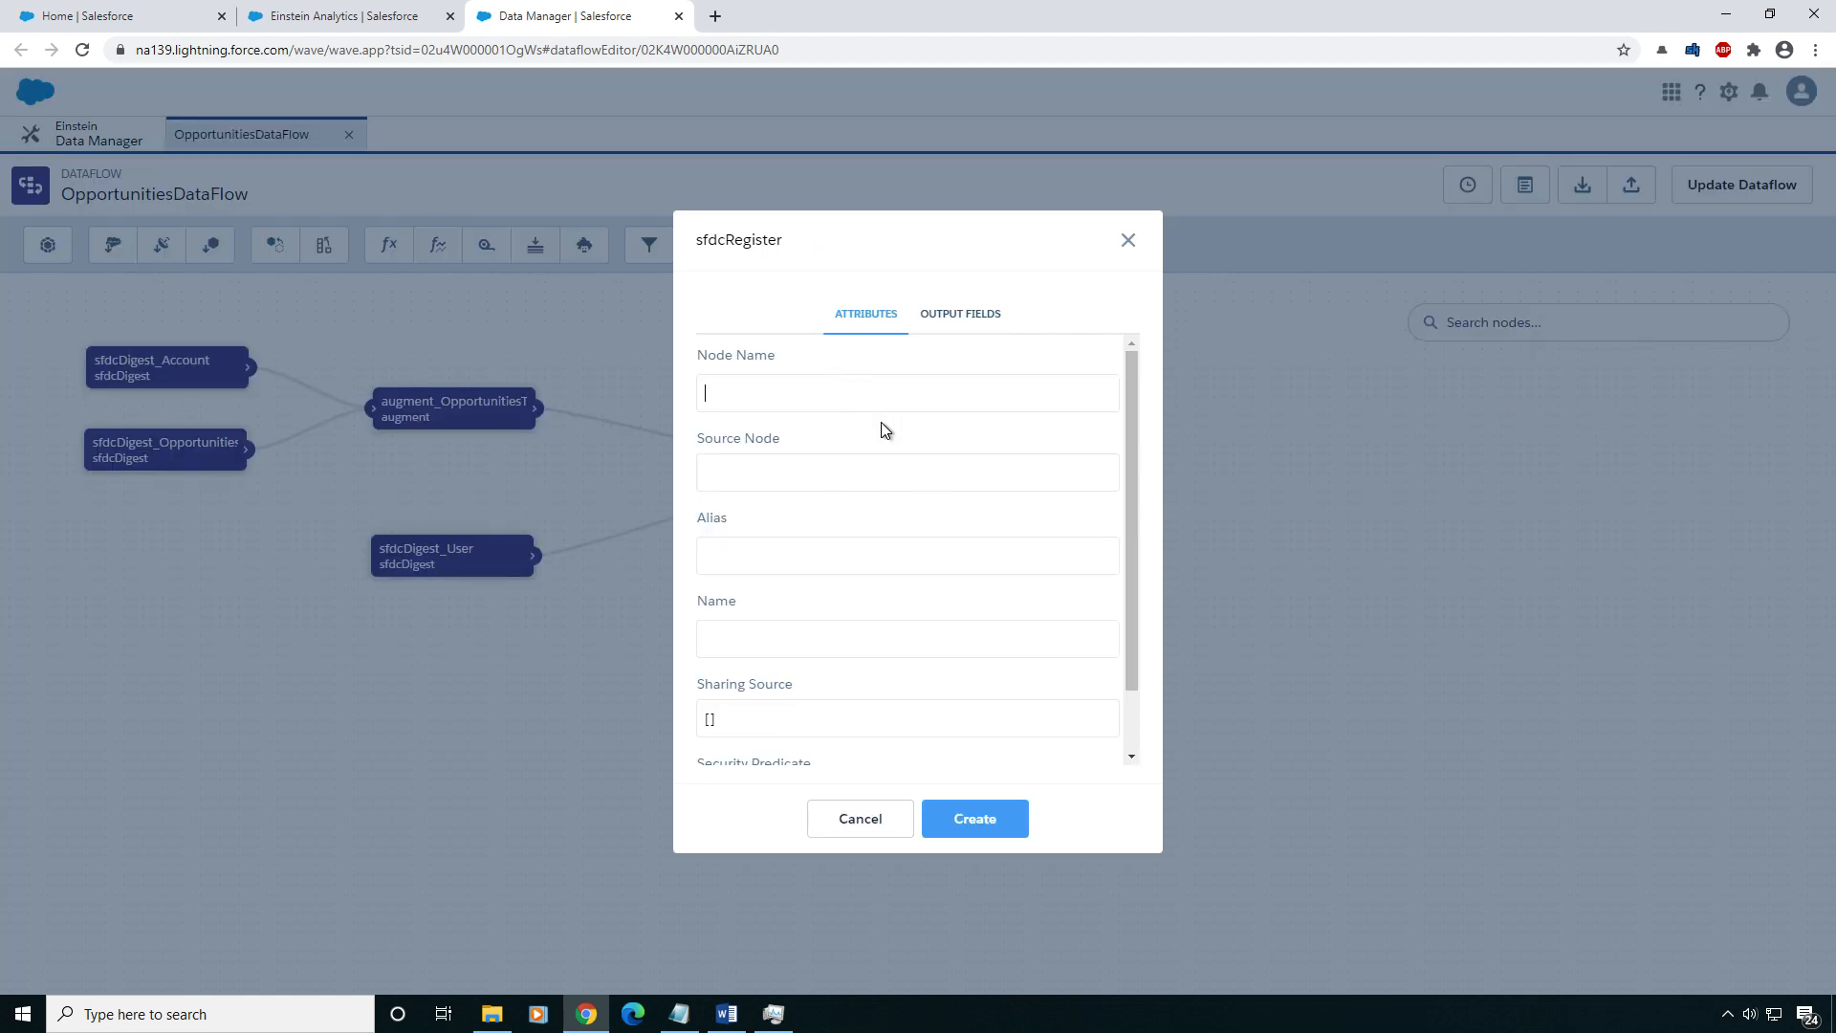
{"action": "type", "text": "register_Opportun"}
{"action": "left_click", "coordinate": [857, 483]}
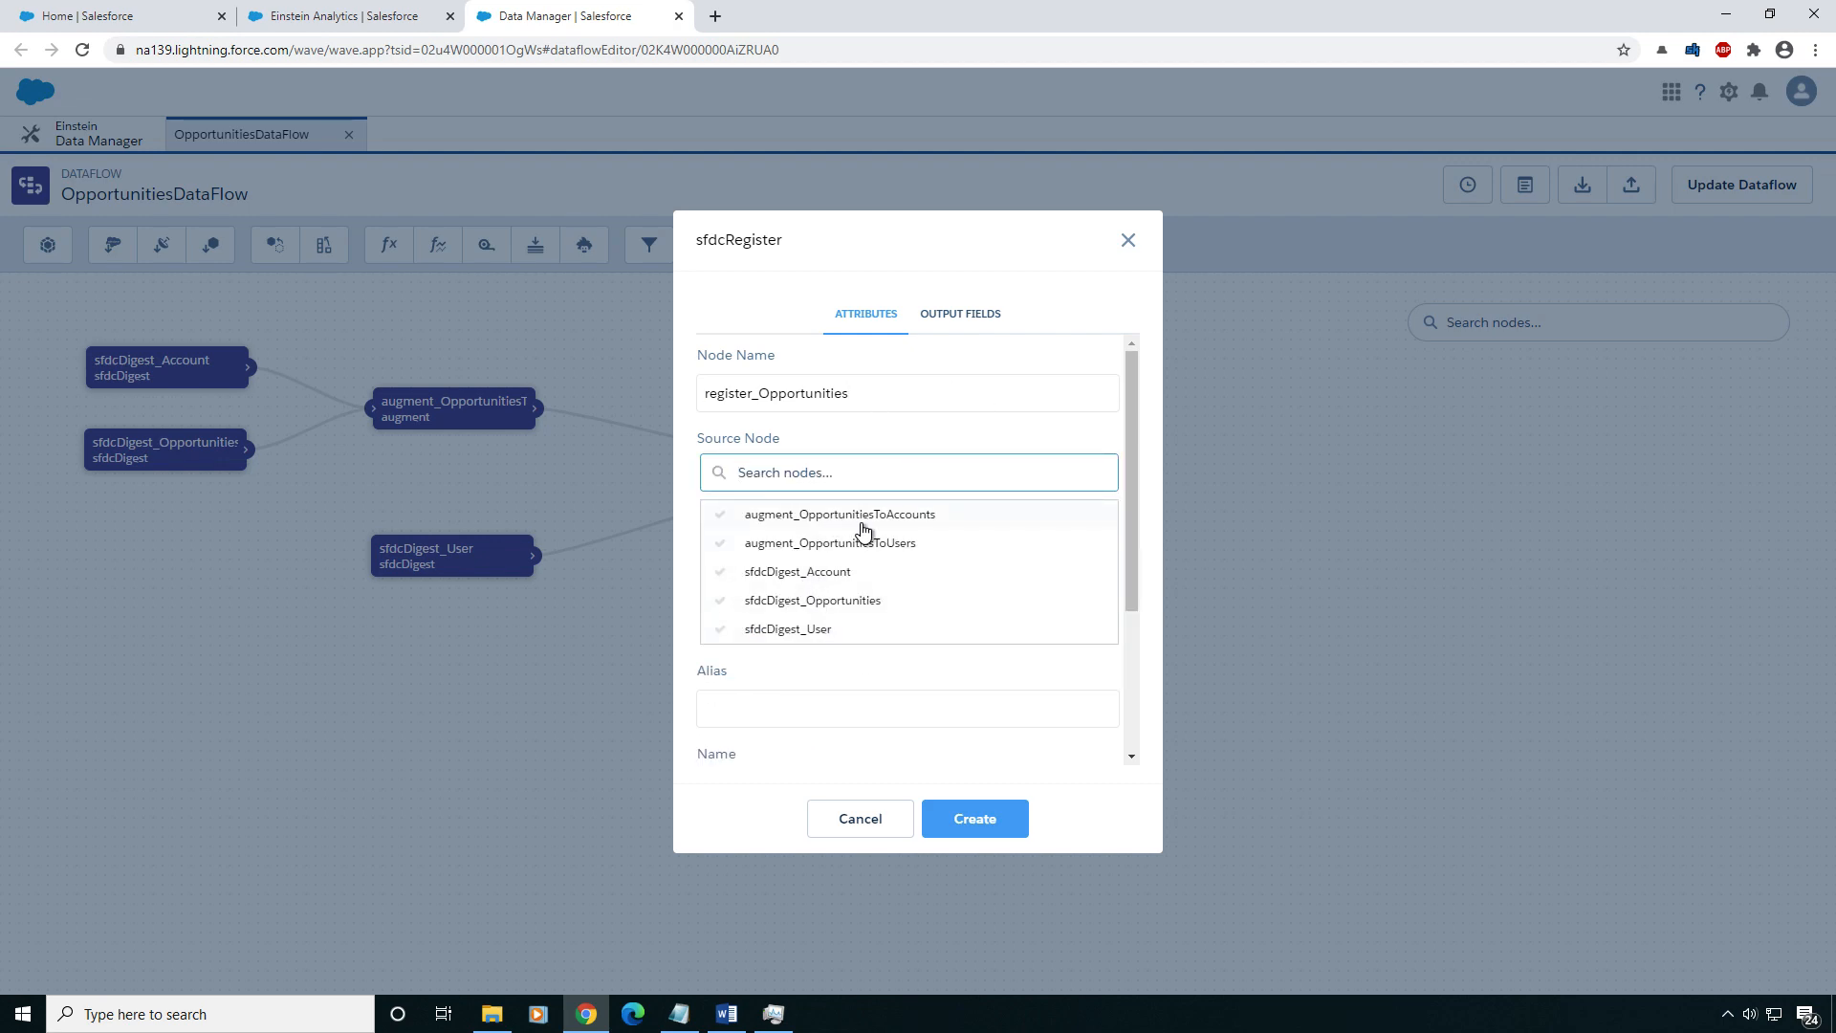
{"action": "left_click", "coordinate": [840, 544]}
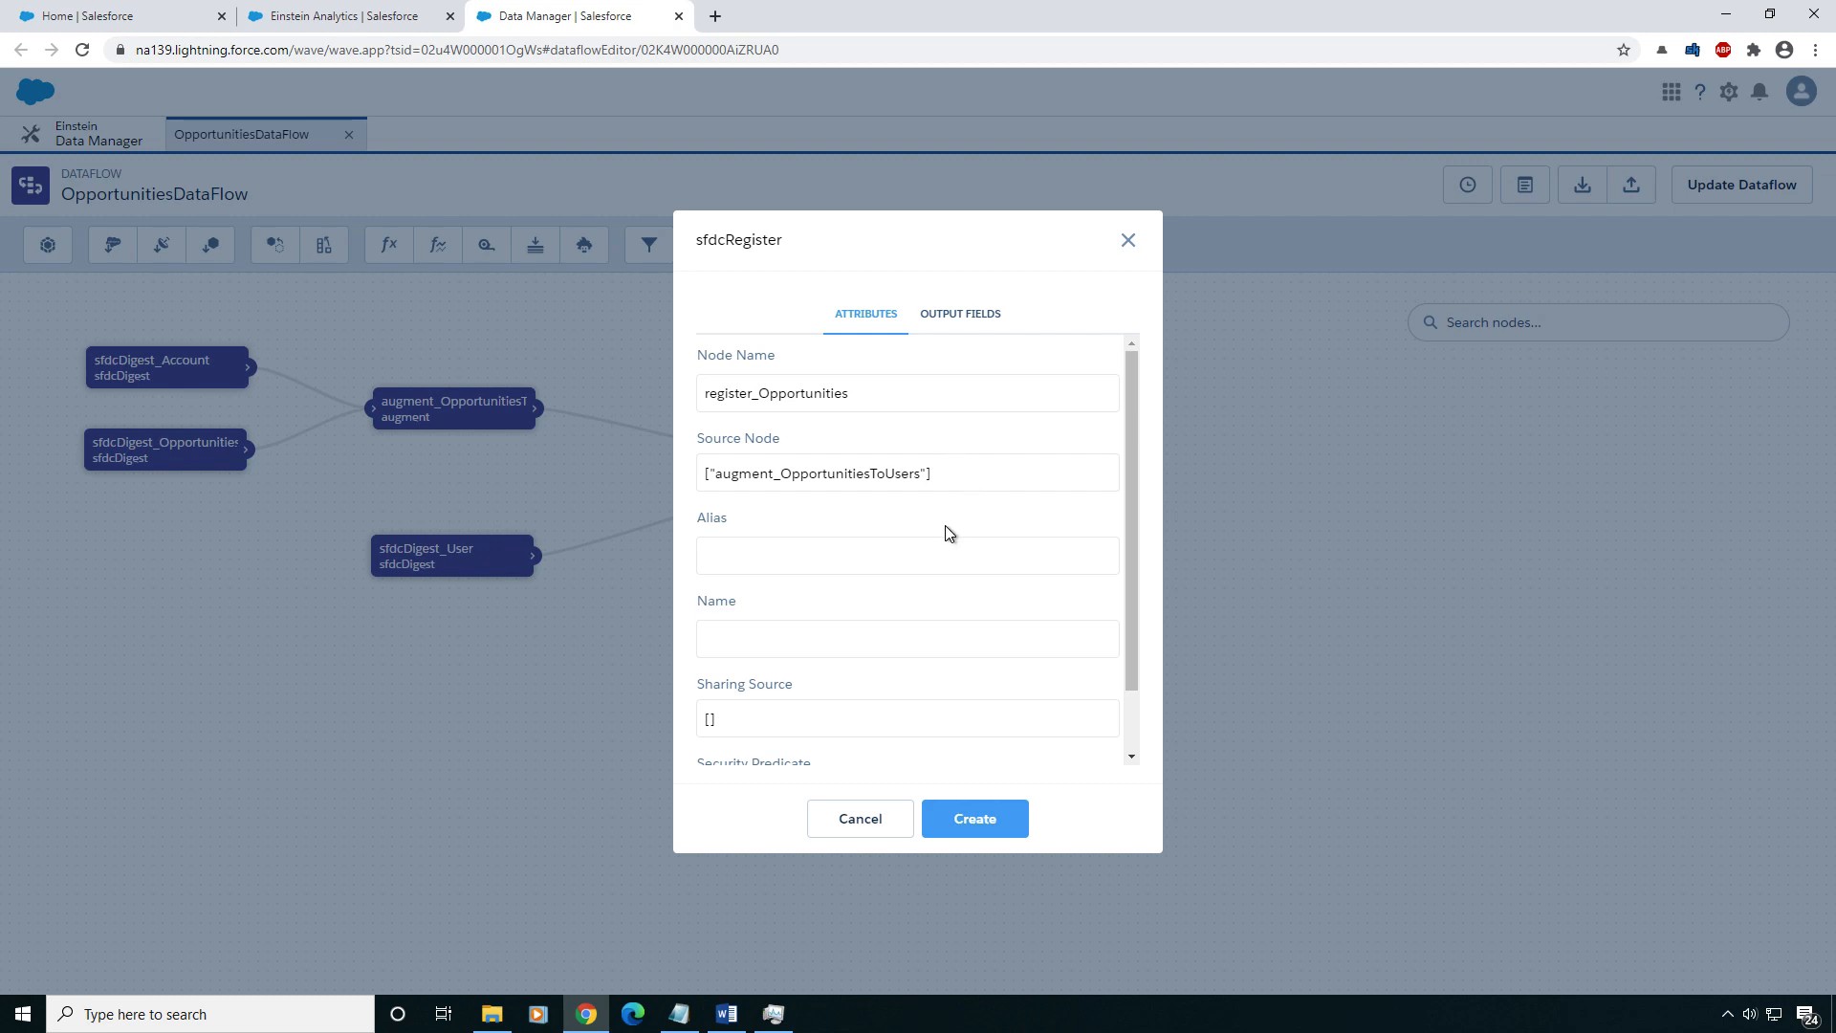
- Set both the alias and the name of the registered dataset to SimpleOpportunityDataSet
{"action": "type", "text": "OpportunitiesDim"}
{"action": "key", "text": "BackSpace"}
{"action": "key", "text": "BackSpace"}
{"action": "type", "text": "Simple"}
{"action": "key", "text": "ctrl+a"}
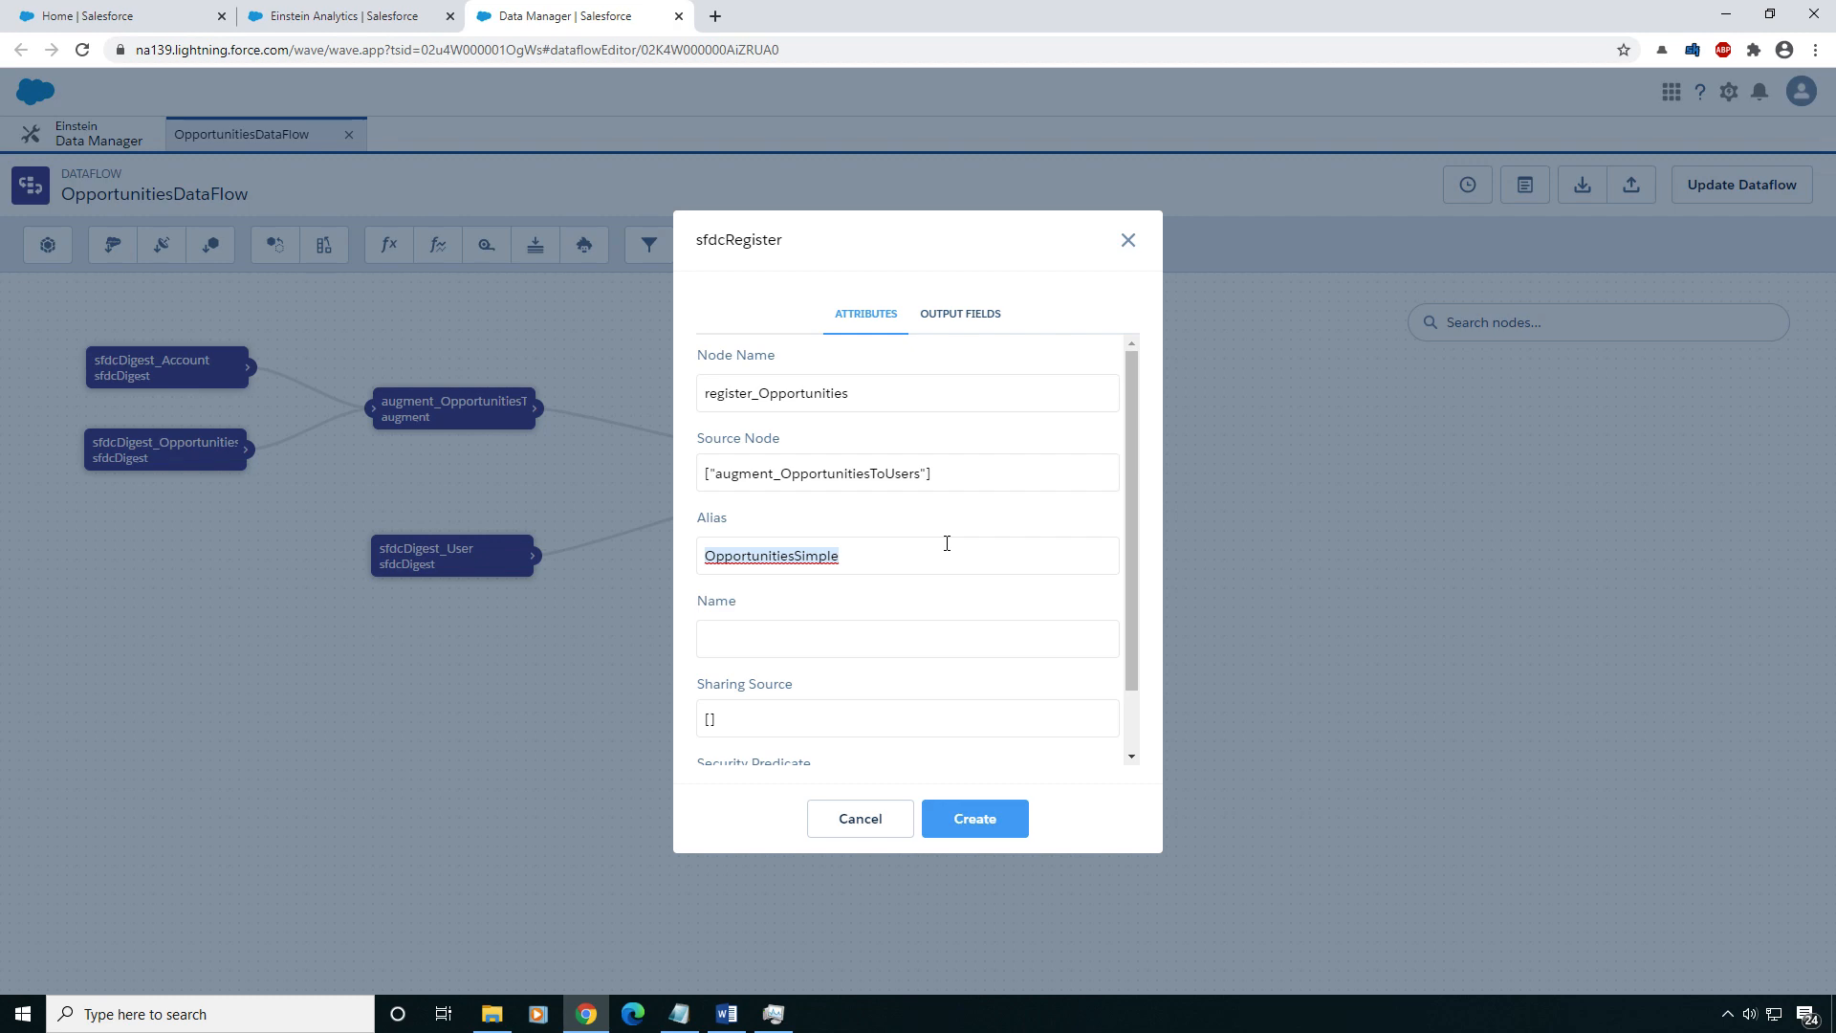
{"action": "type", "text": "SimpleOpportunityDataSet"}
{"action": "left_click_drag", "start_coordinate": [875, 556], "coordinate": [573, 592]}
{"action": "key", "text": "ctrl+c"}
{"action": "left_click", "coordinate": [799, 637]}
{"action": "key", "text": "ctrl+v"}
- Create the register_Opportunities node and place it to the right of the last augment node on the canvas
{"action": "scroll", "coordinate": [984, 673], "scroll_direction": "down", "scroll_amount": 1}
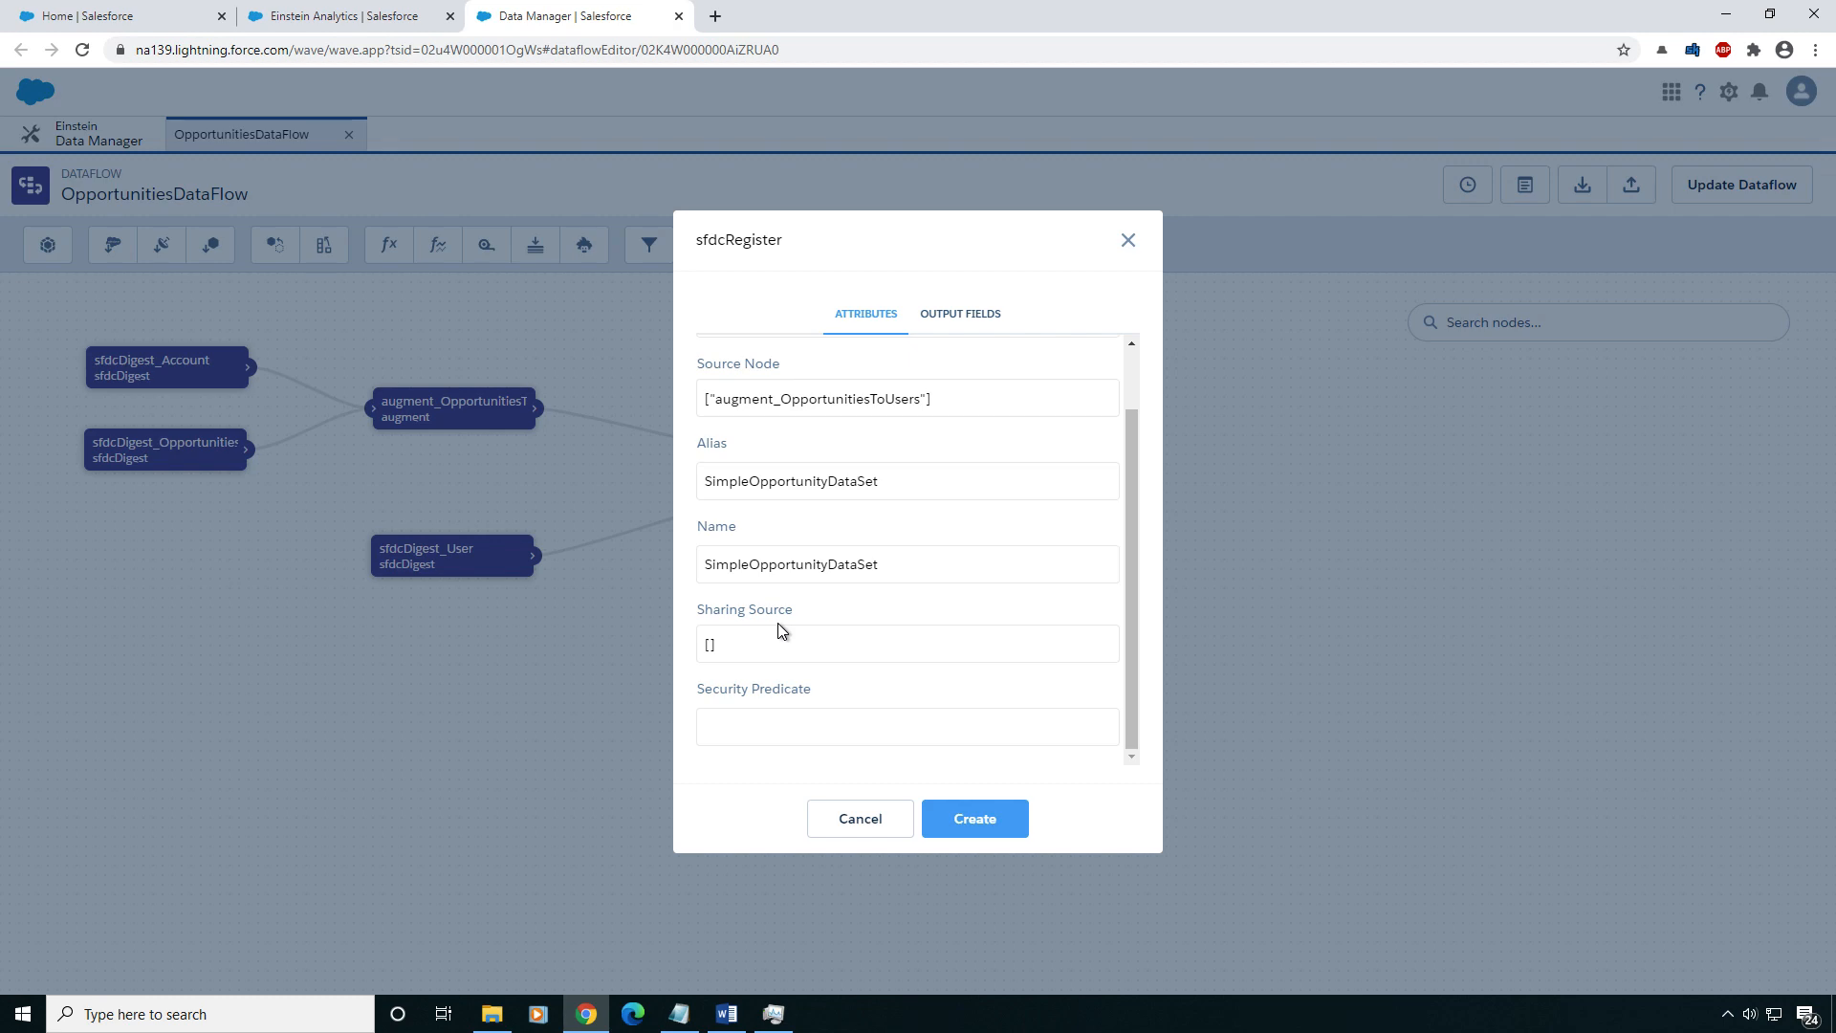
{"action": "left_click", "coordinate": [988, 832]}
{"action": "left_click_drag", "start_coordinate": [874, 507], "coordinate": [1175, 478]}
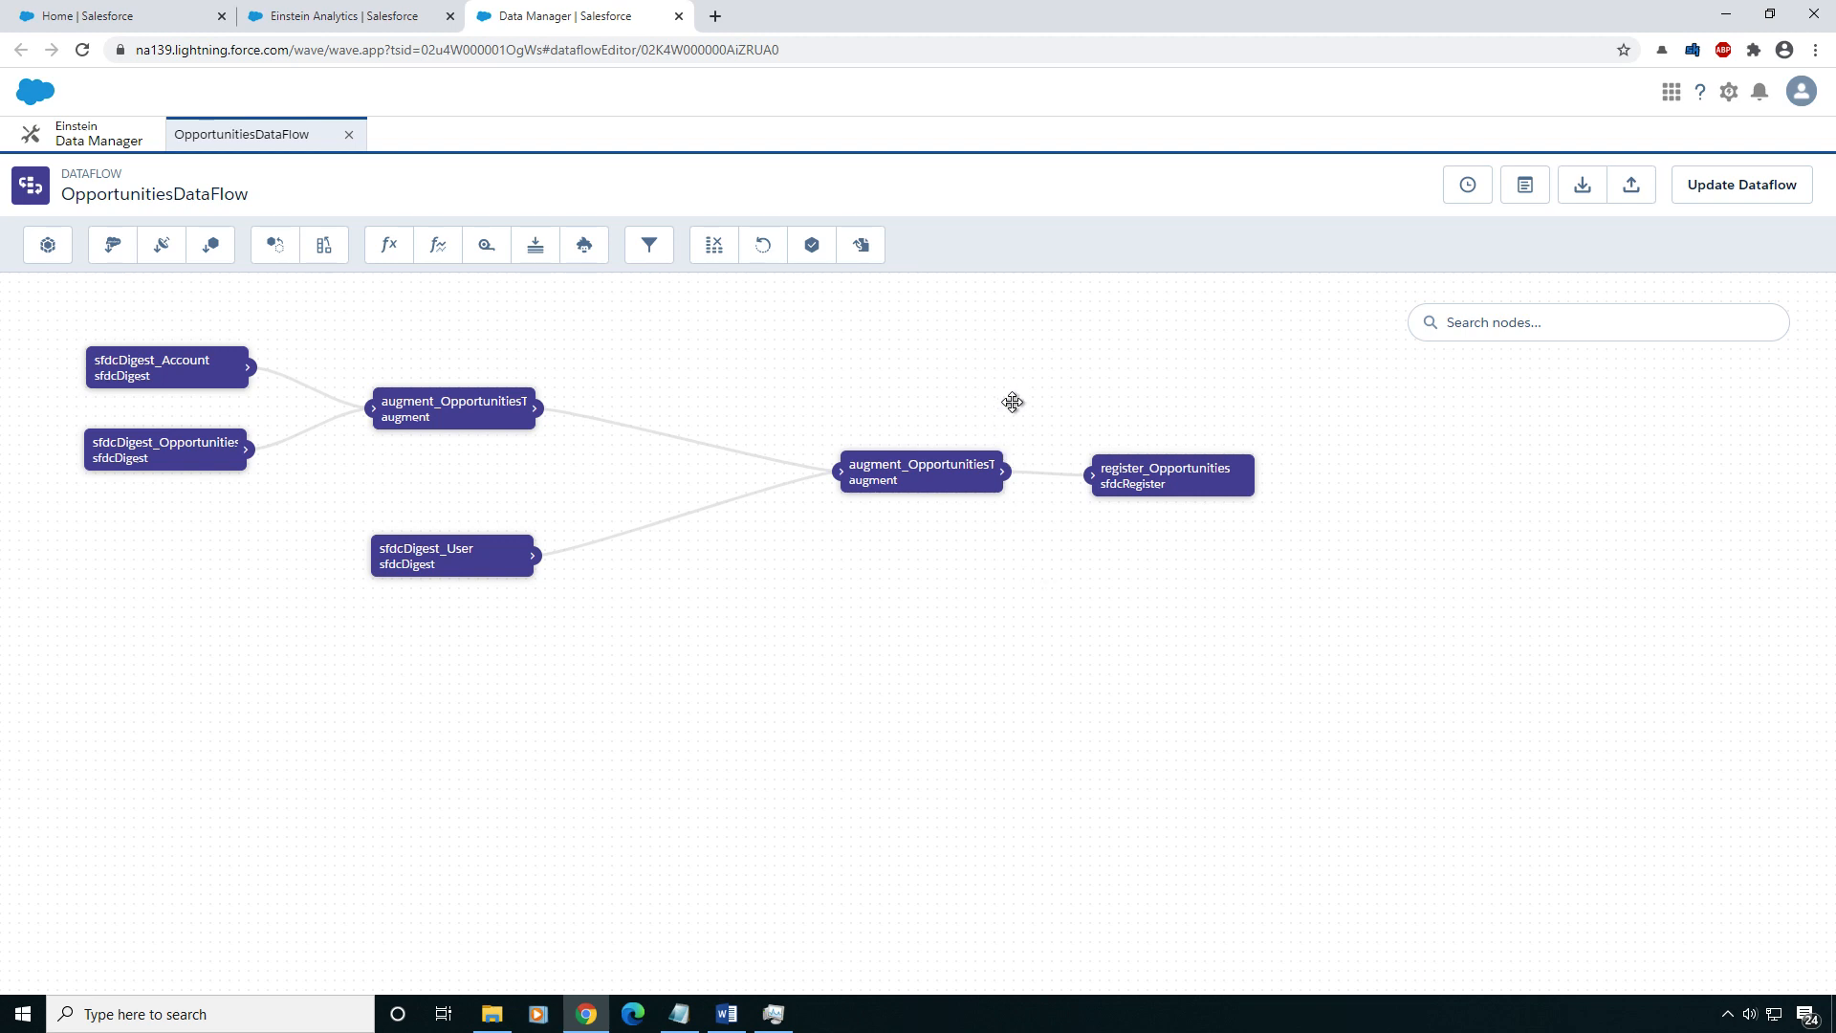
{"action": "left_click_drag", "start_coordinate": [1164, 478], "coordinate": [1371, 469]}
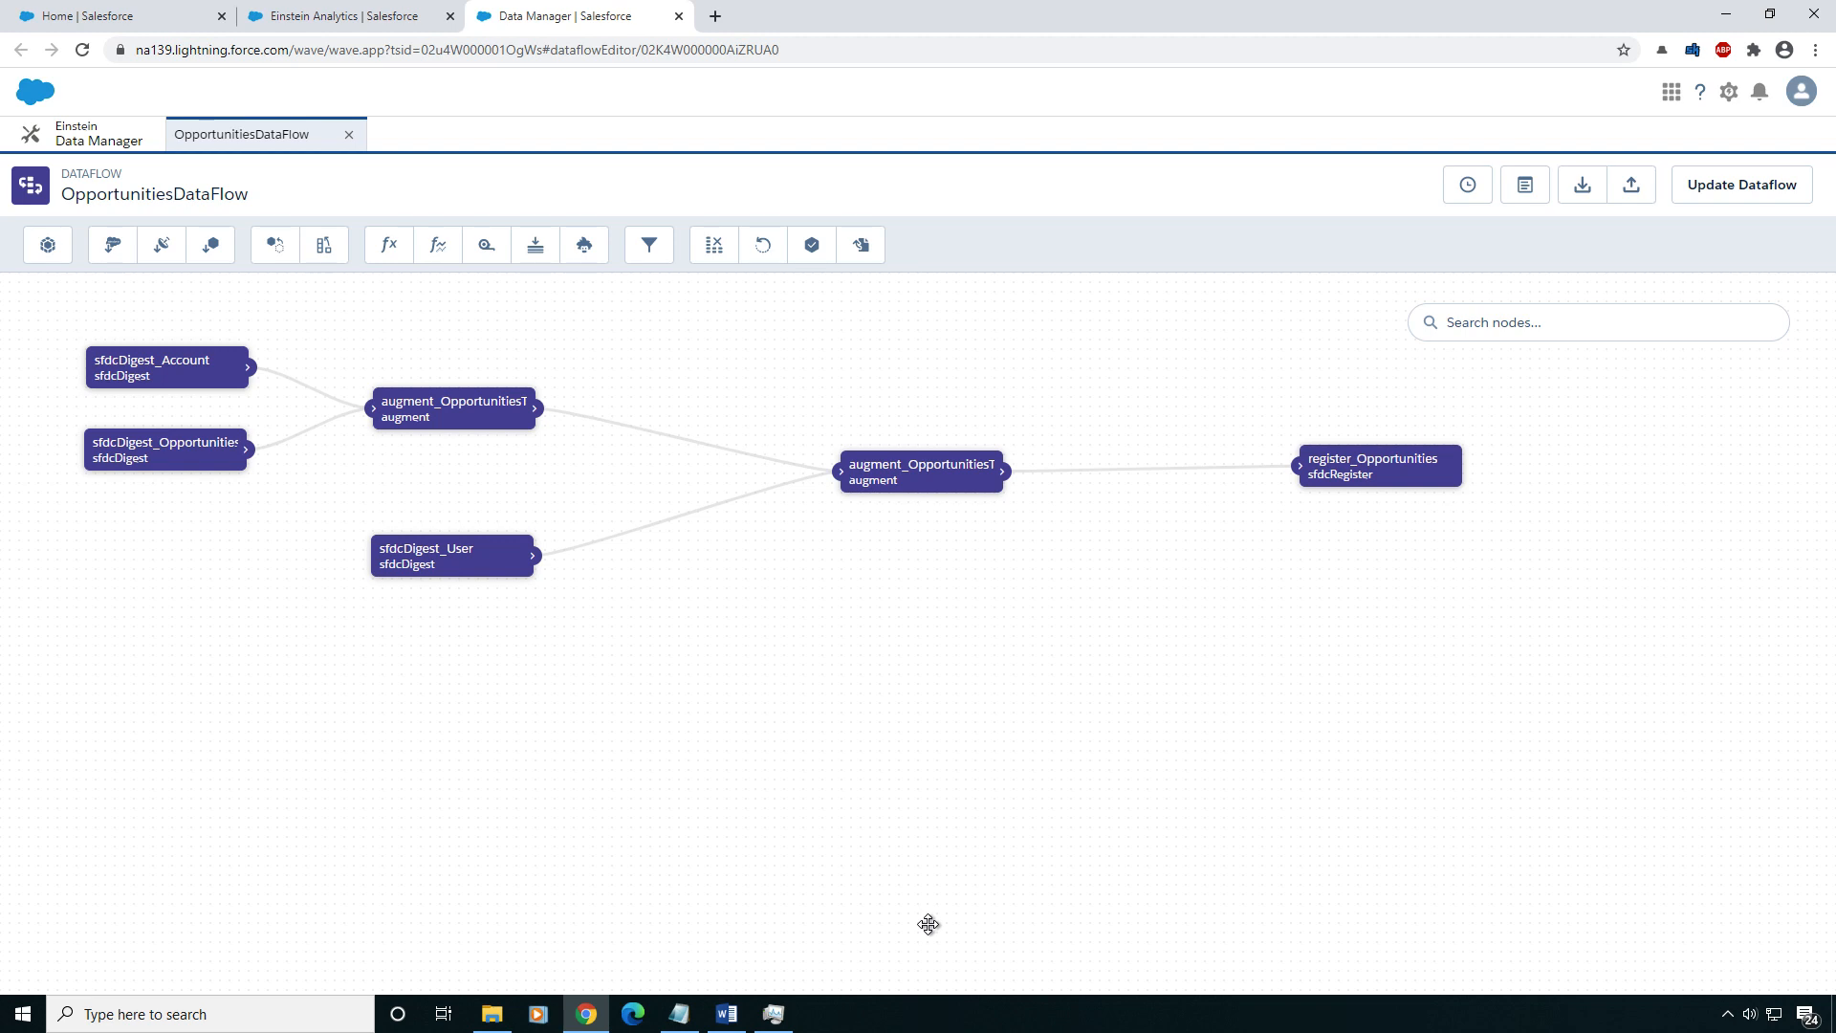
- Update OpportunitiesDataFlow without a version description and run it
{"action": "left_click", "coordinate": [1716, 188]}
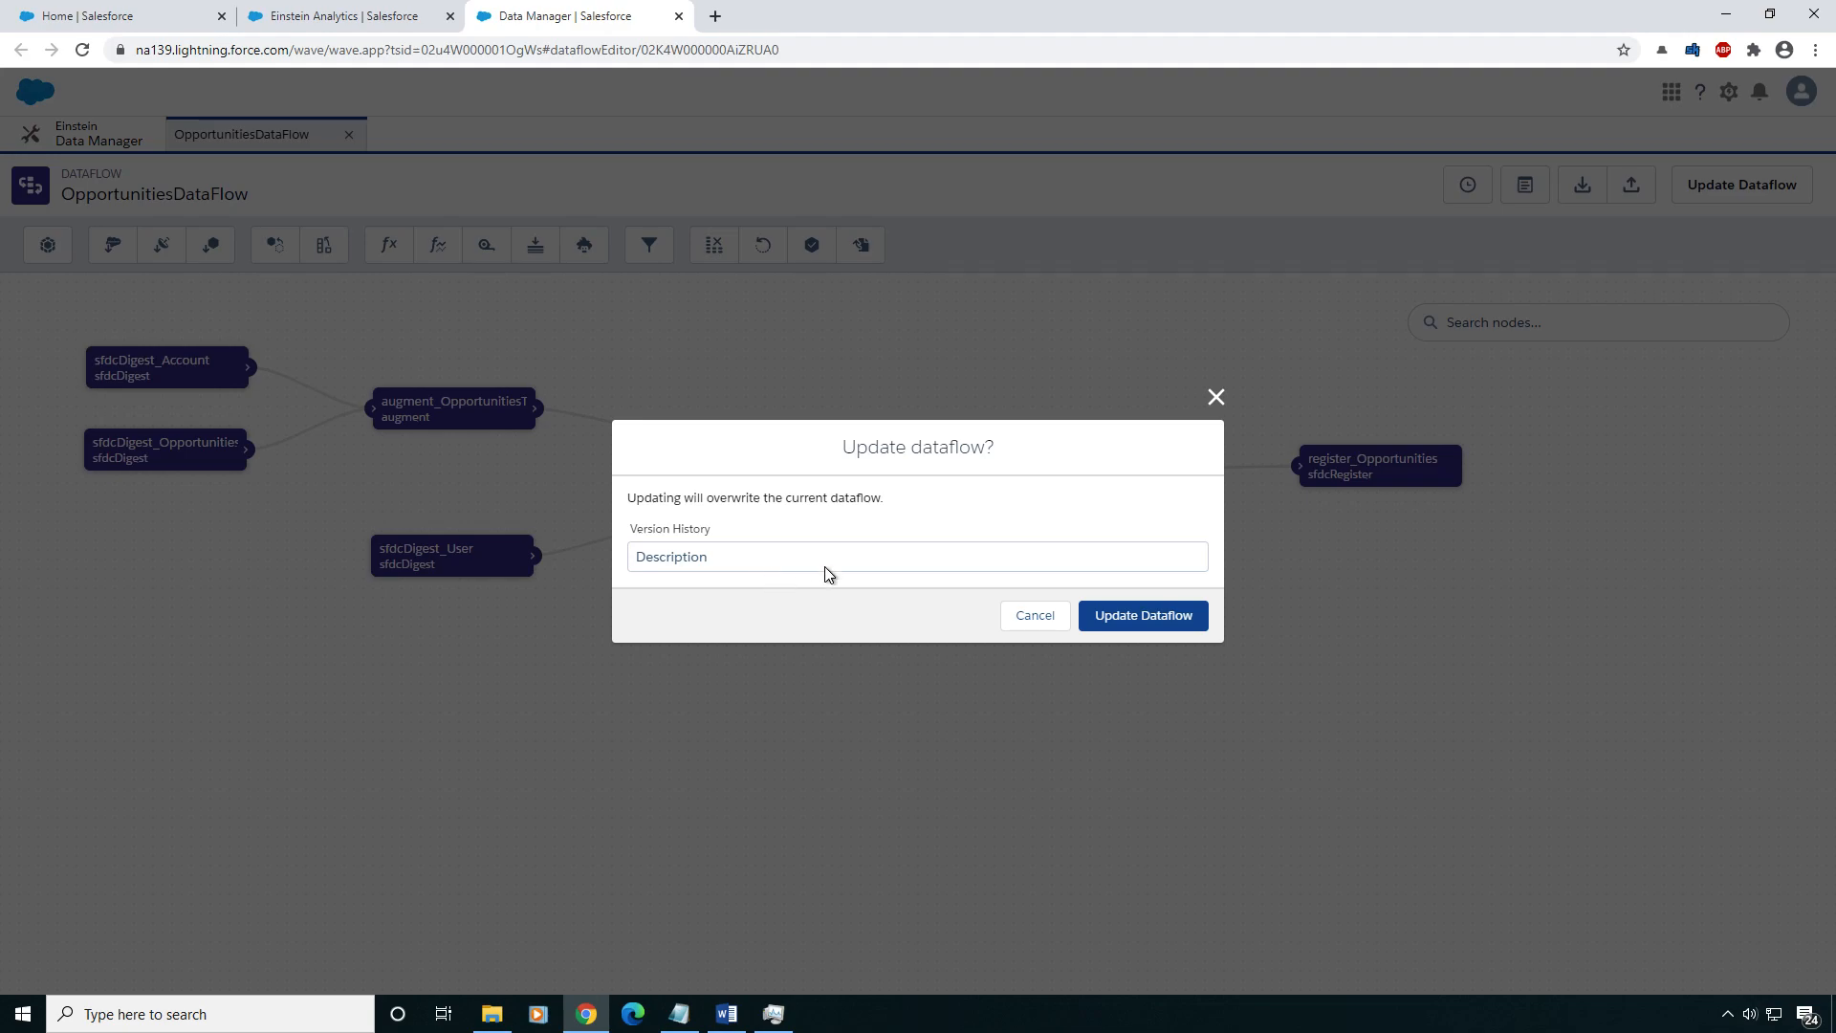
{"action": "left_click", "coordinate": [1178, 615]}
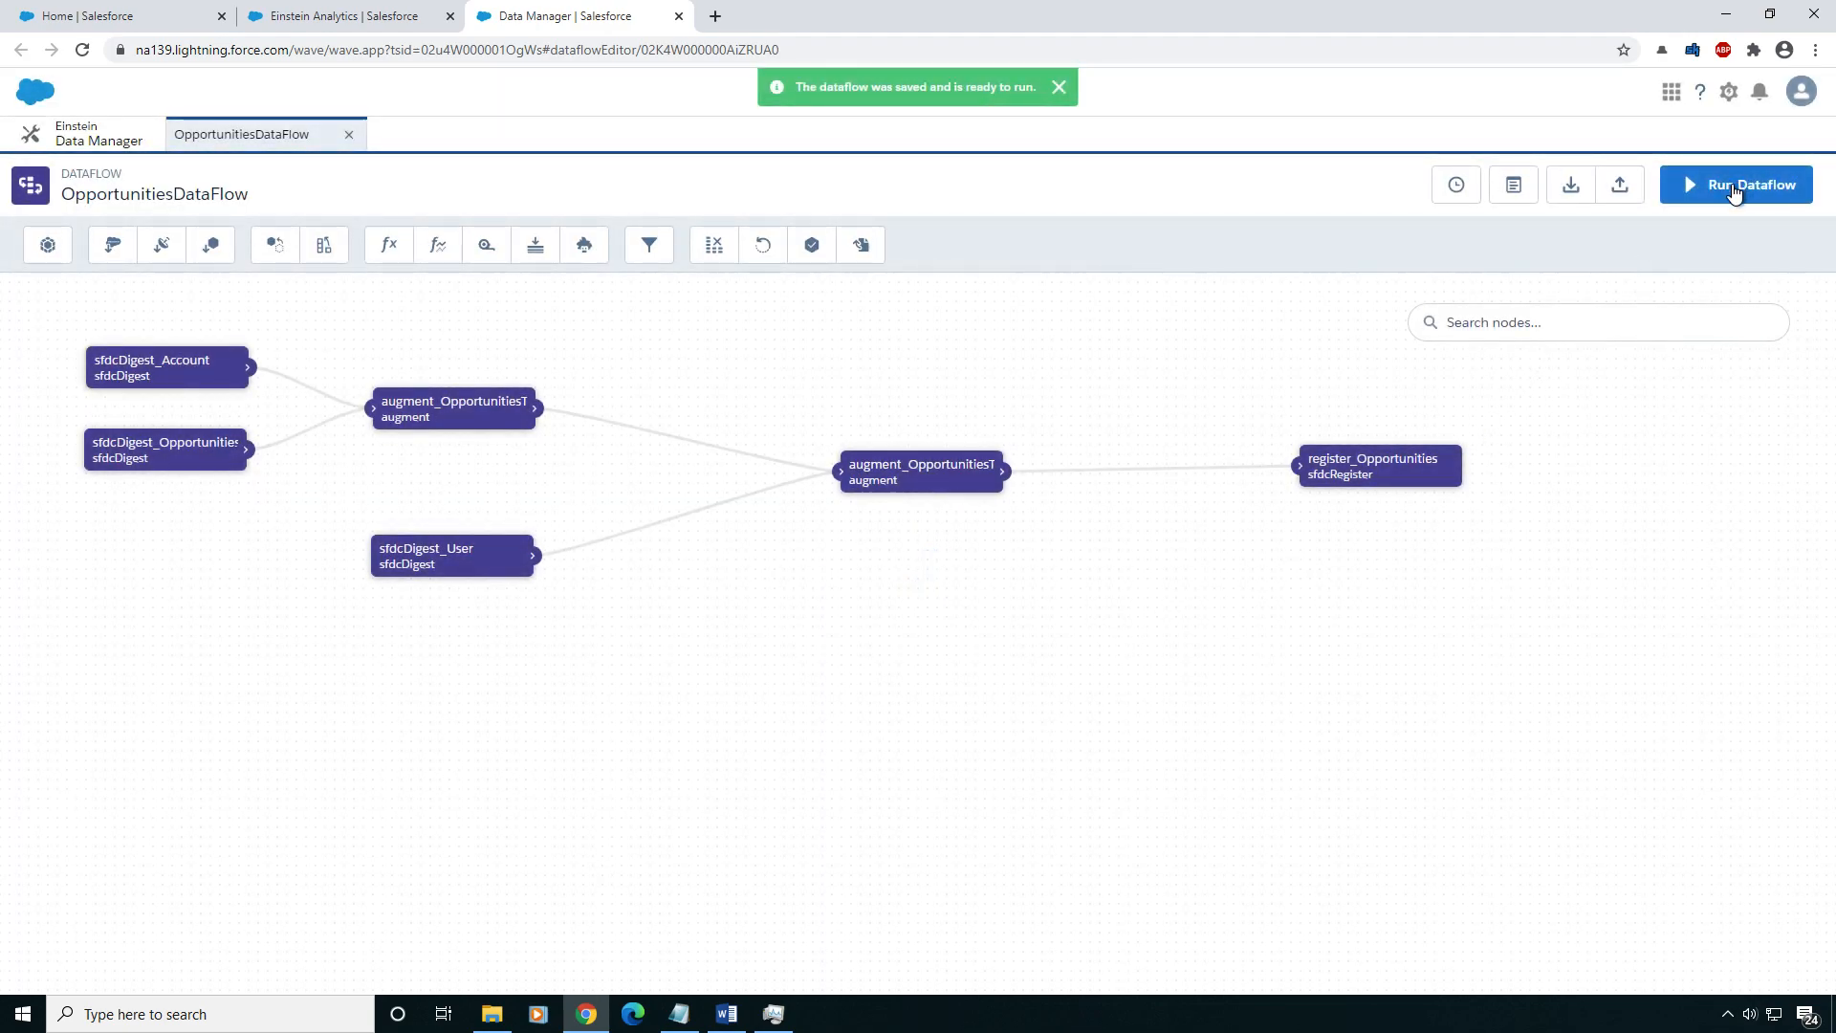
{"action": "left_click", "coordinate": [1734, 190]}
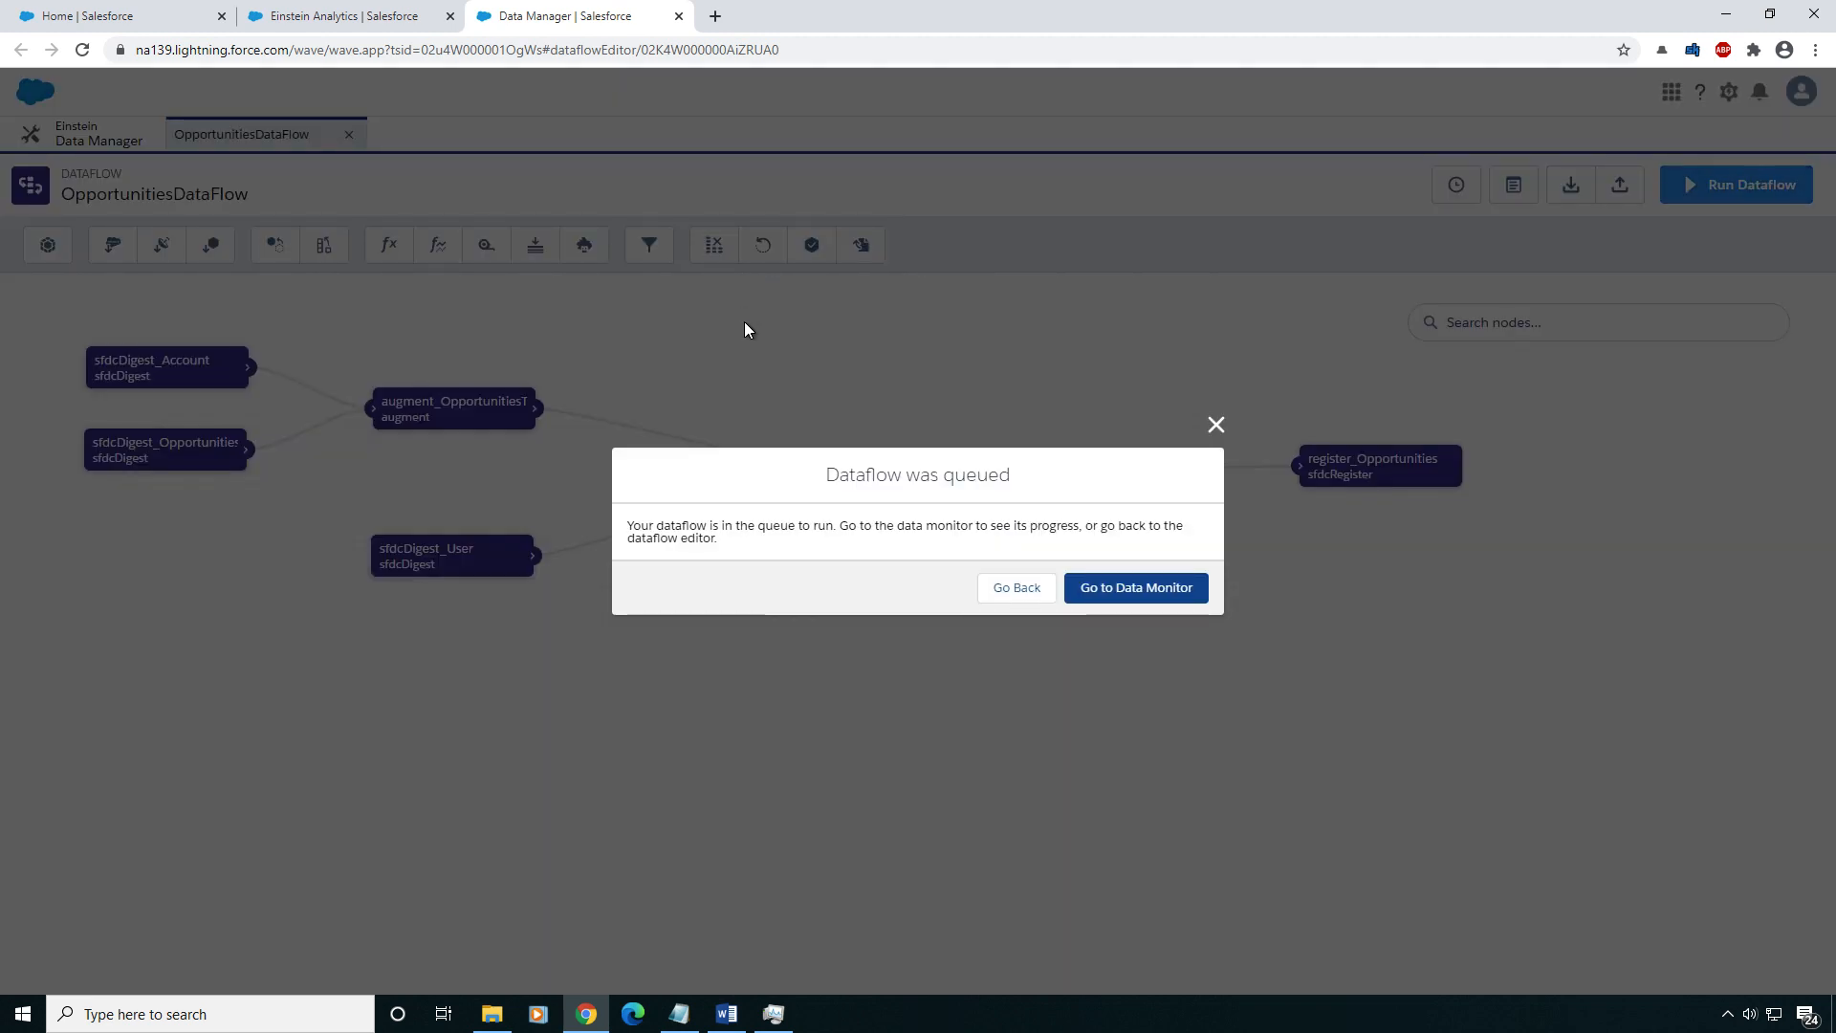
- Check the status and duration of the OpportunitiesDataFlow run in the data monitor, and look over the connected SFDC_LOCAL objects
{"action": "left_click", "coordinate": [1176, 586]}
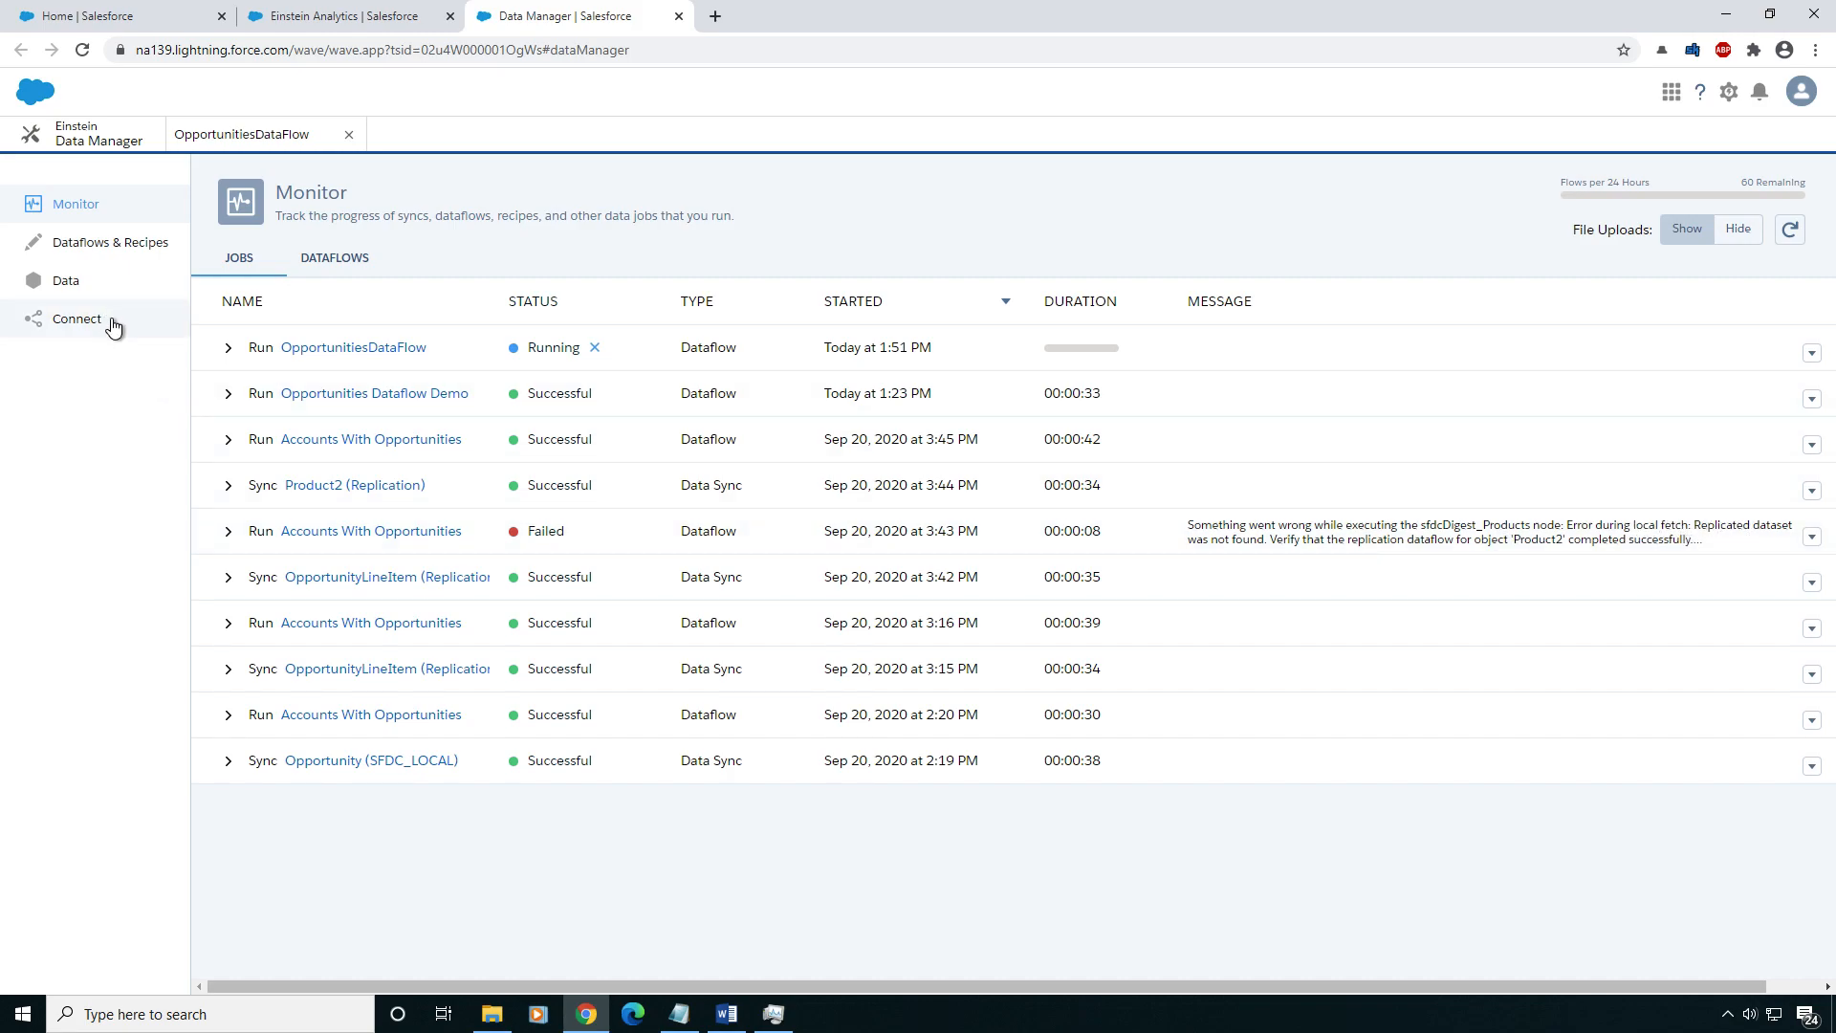
{"action": "left_click", "coordinate": [78, 316]}
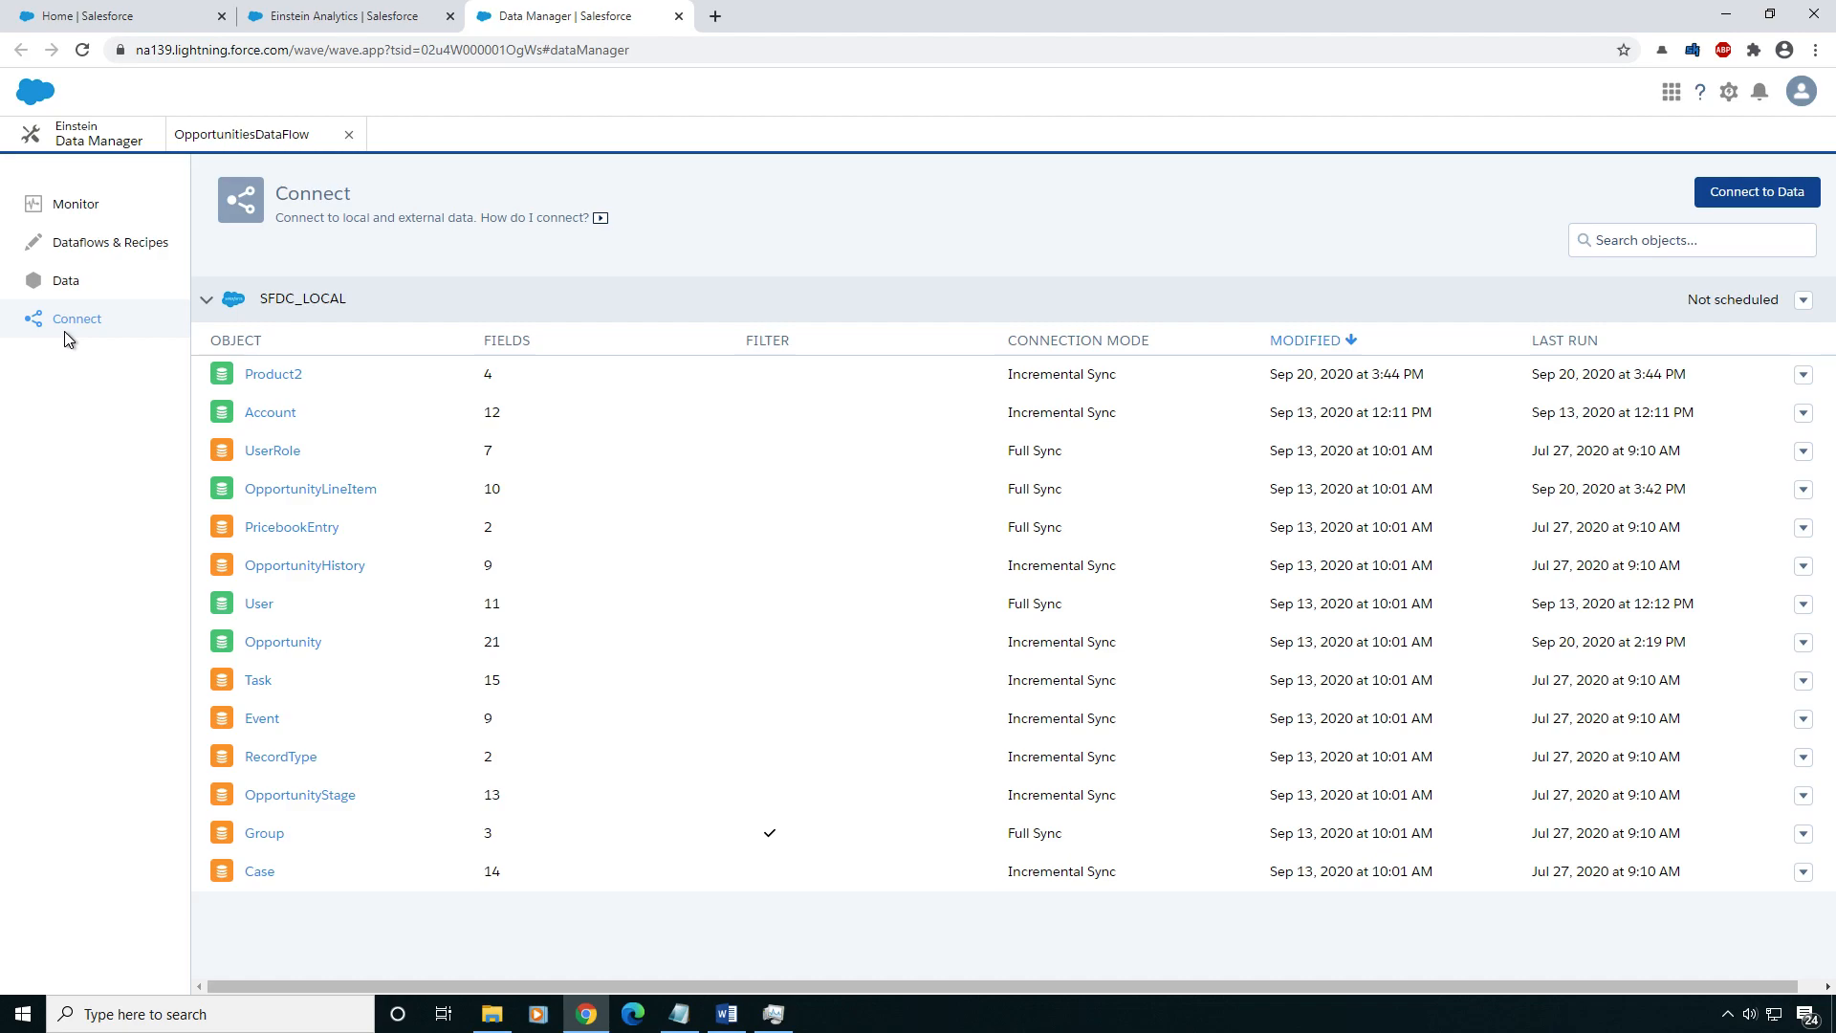
{"action": "left_click", "coordinate": [77, 206]}
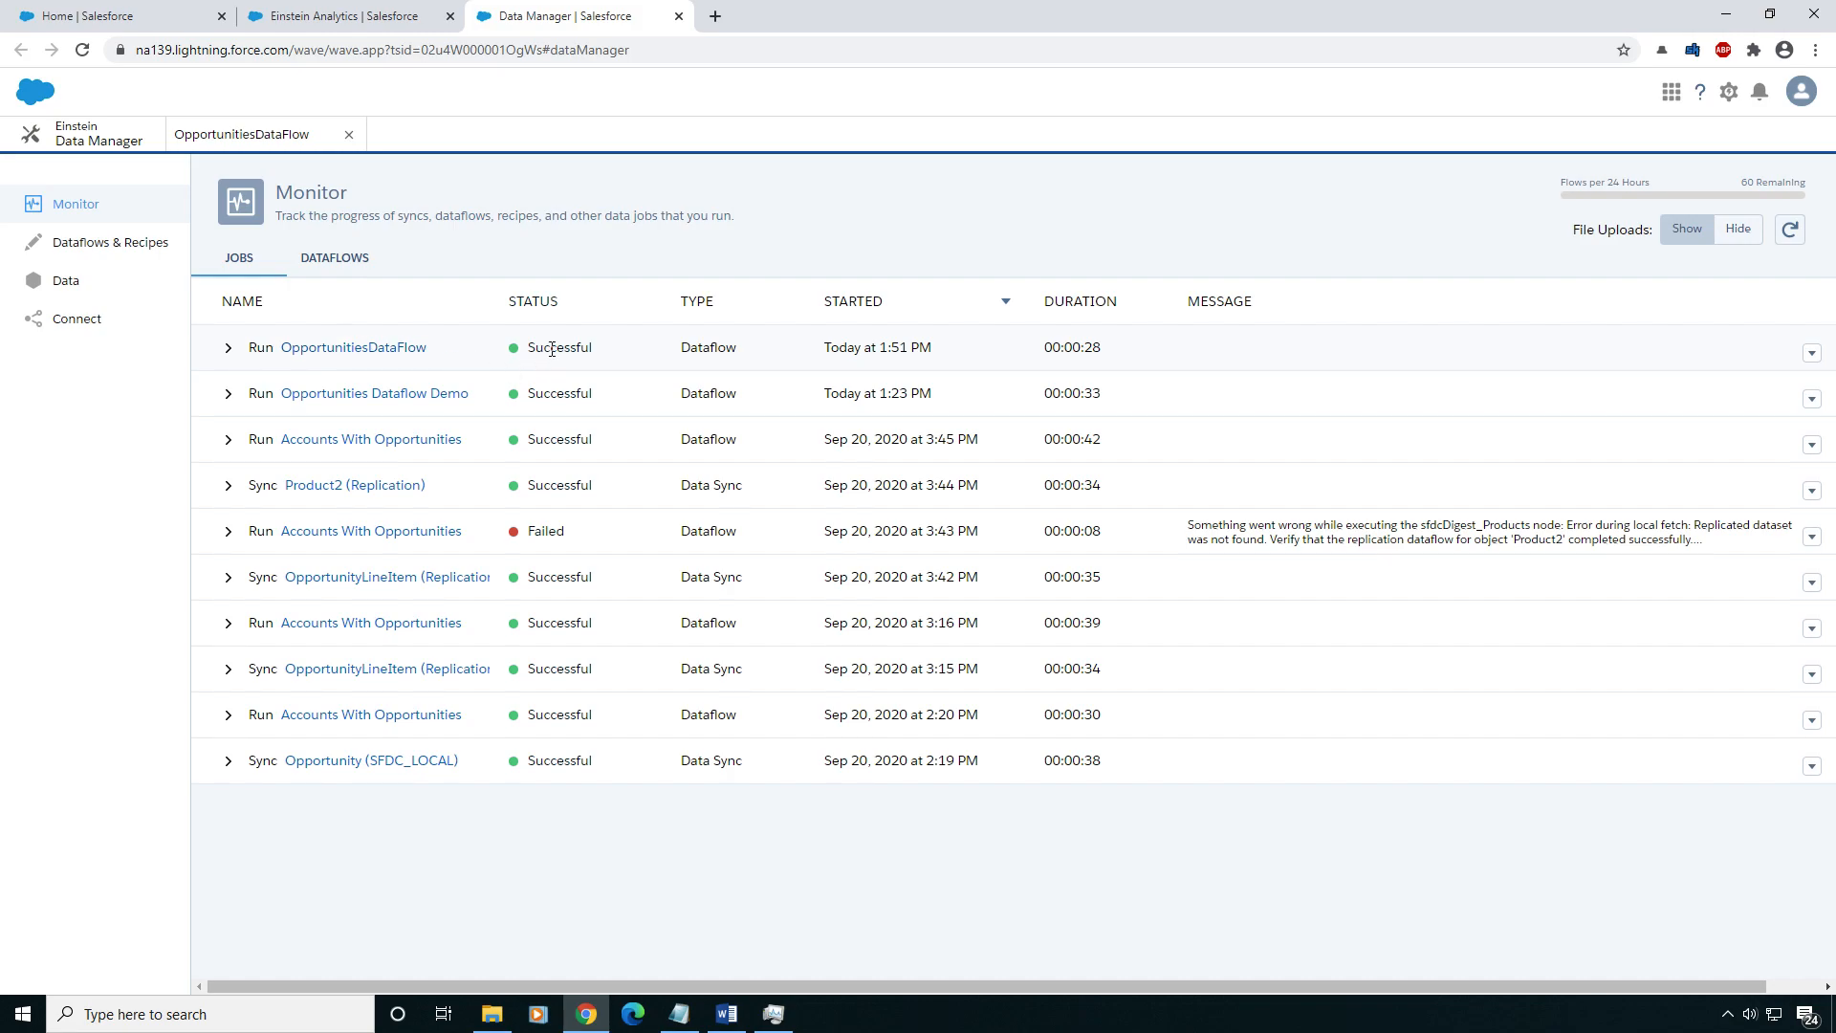
{"action": "left_click_drag", "start_coordinate": [1077, 346], "coordinate": [1012, 346]}
{"action": "left_click", "coordinate": [1080, 229]}
{"action": "left_click_drag", "start_coordinate": [1798, 196], "coordinate": [1629, 182]}
{"action": "left_click", "coordinate": [1630, 182]}
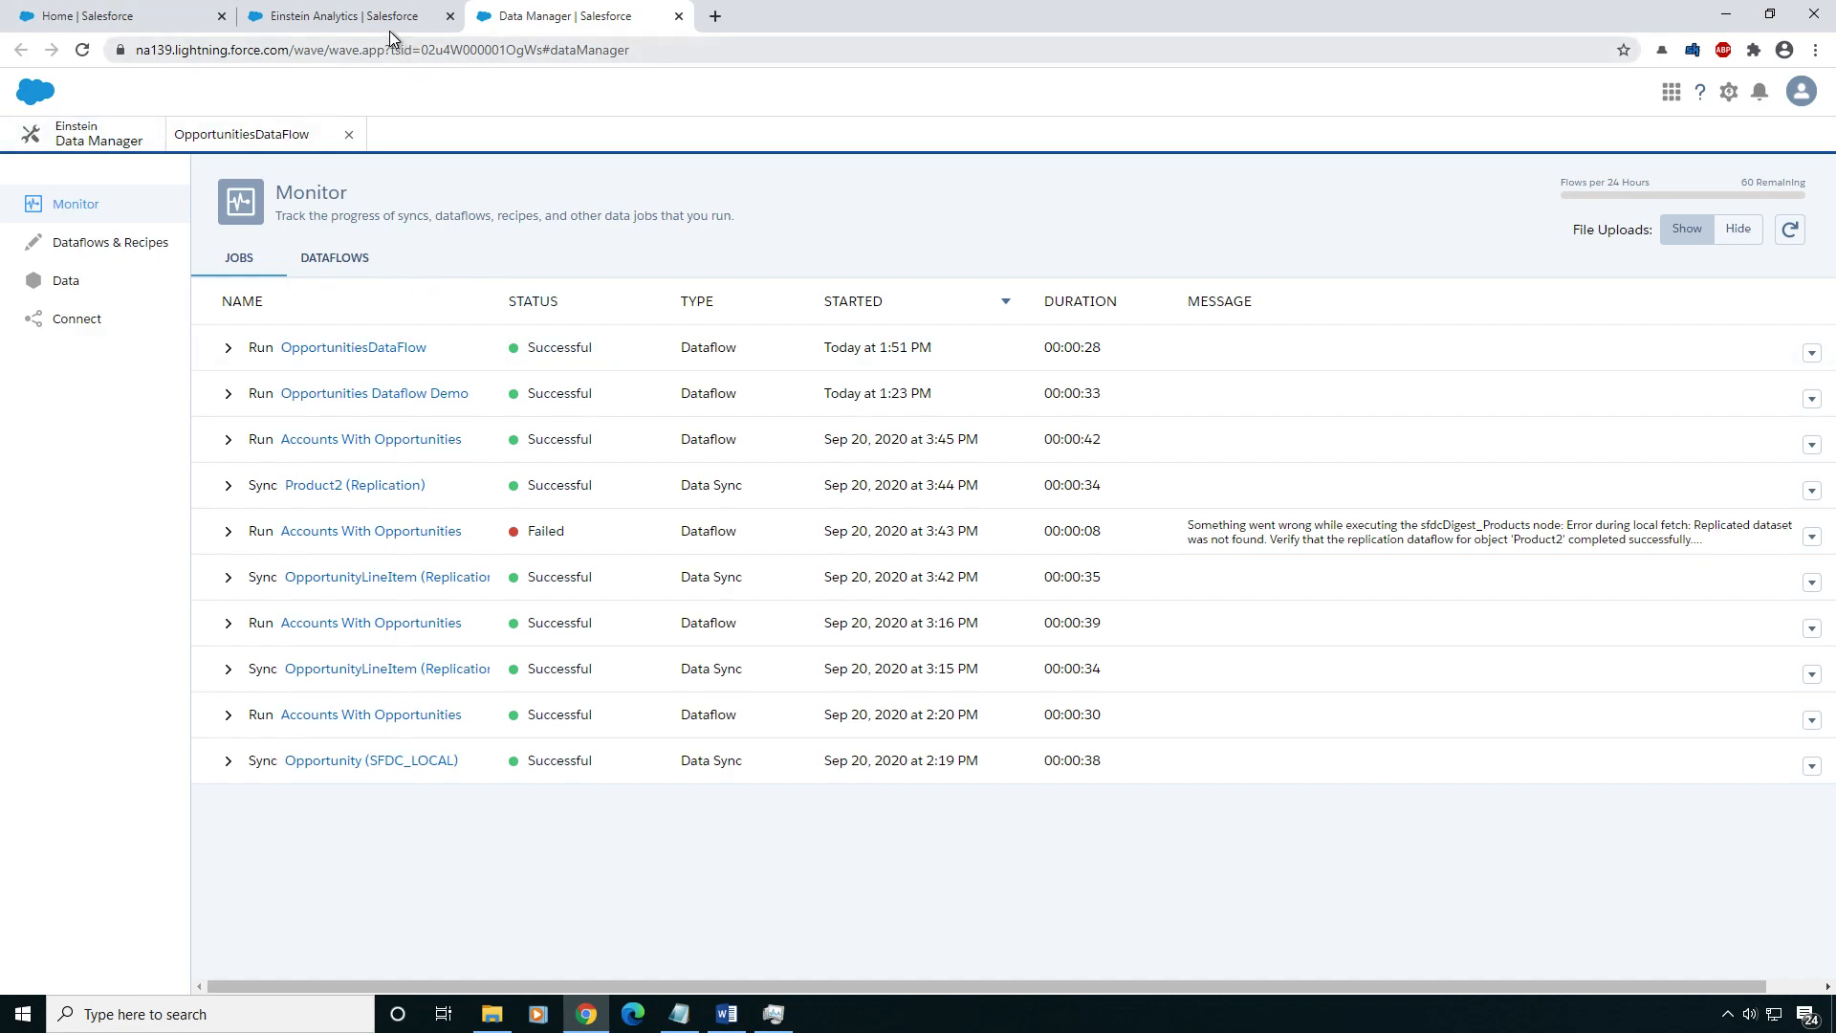
- Switch to Einstein Analytics Studio and view the datasets stored in Shared App
{"action": "left_click", "coordinate": [325, 17]}
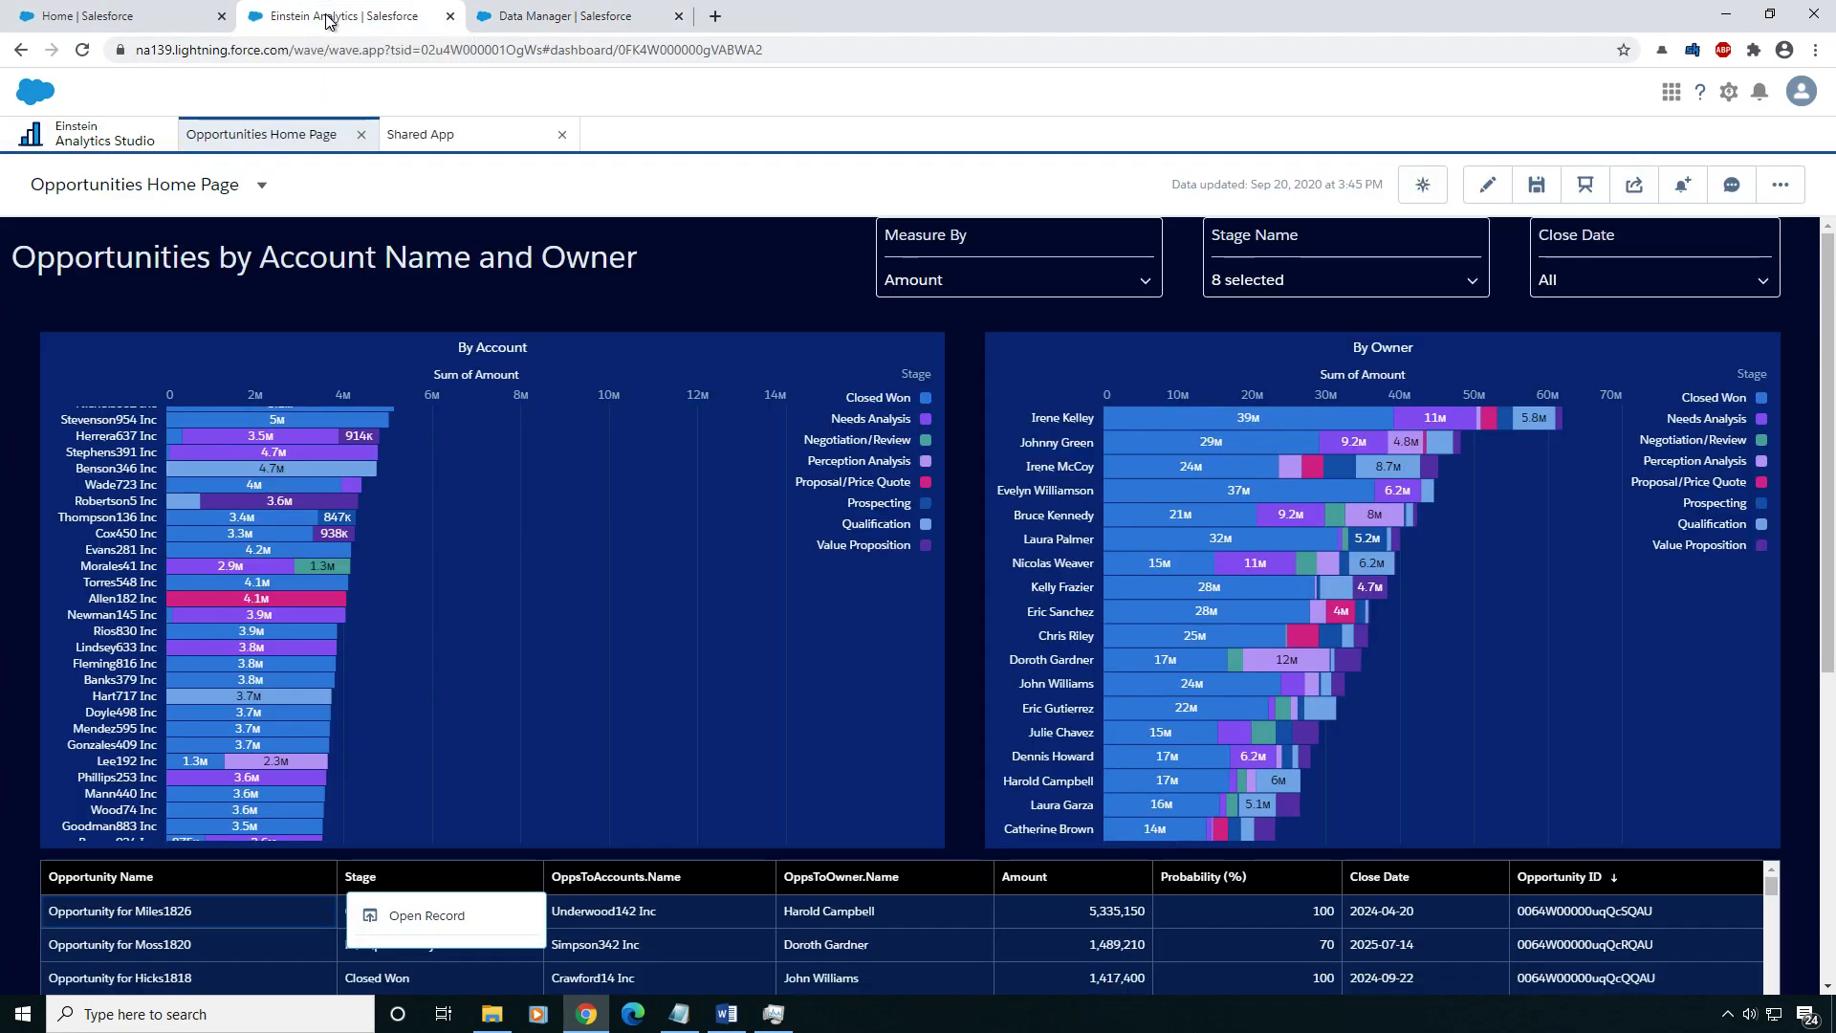
{"action": "left_click", "coordinate": [430, 142]}
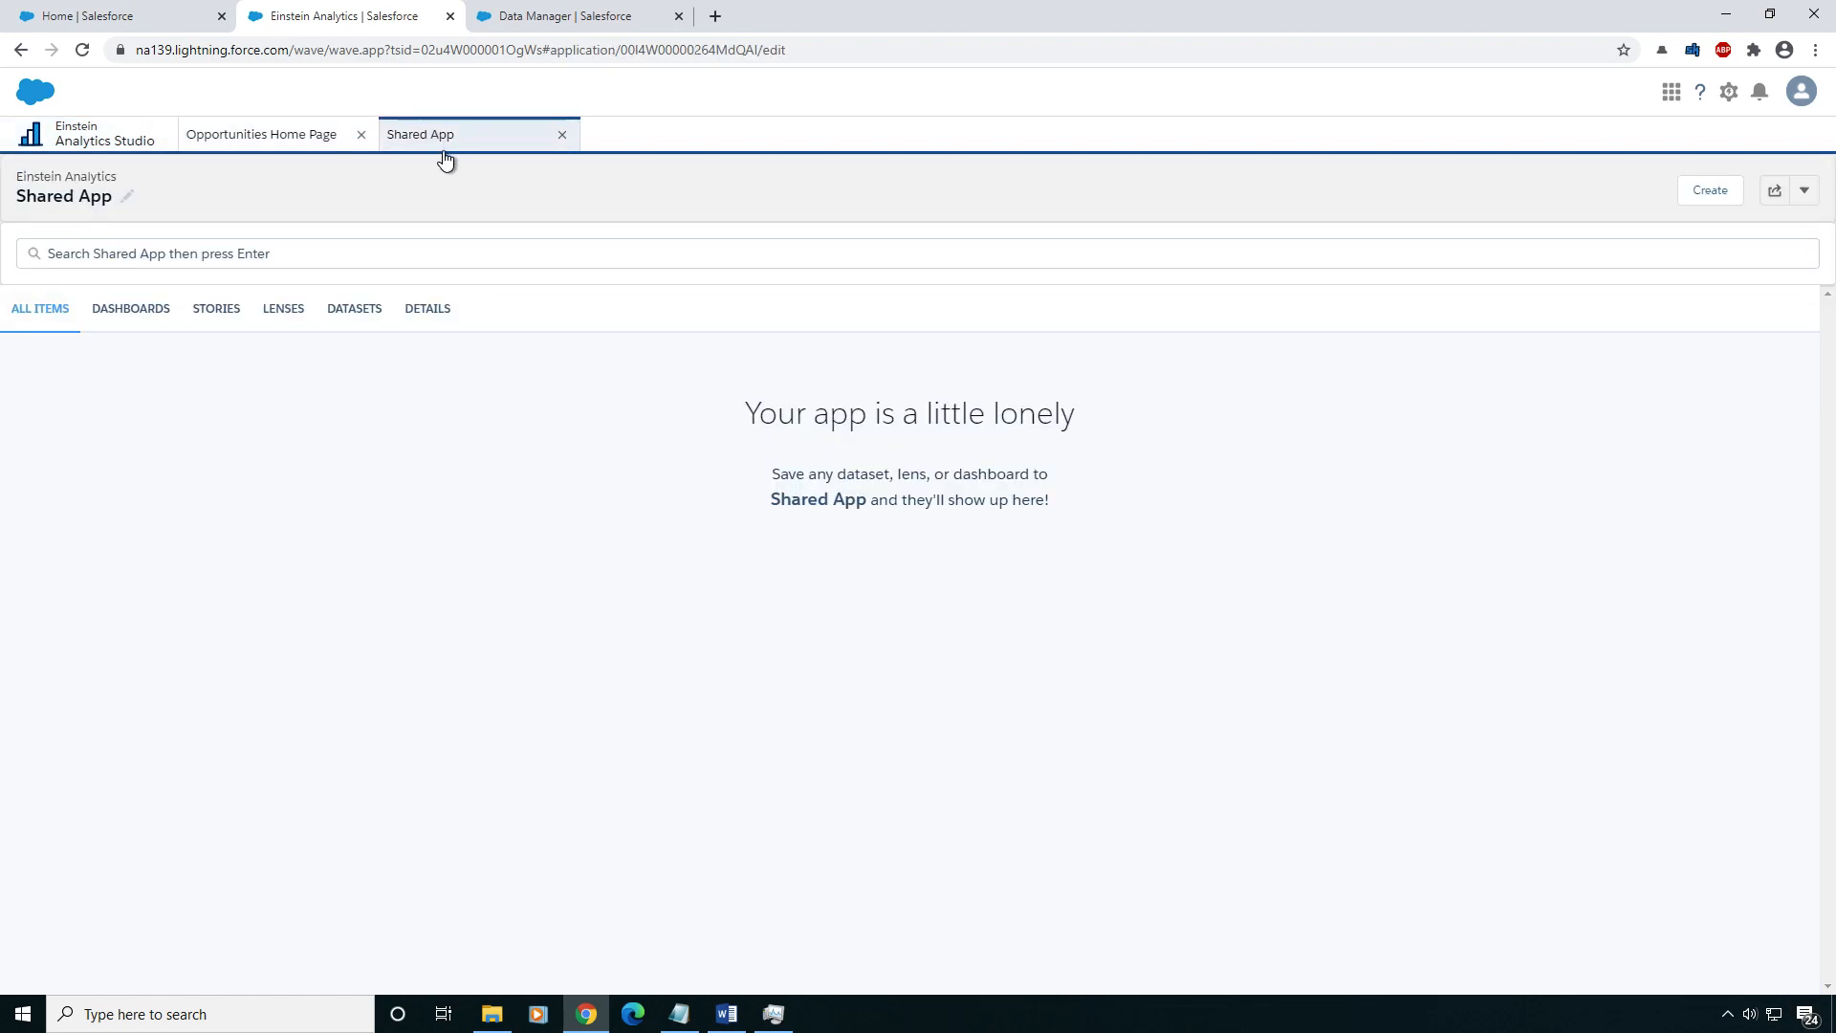
{"action": "left_click", "coordinate": [130, 314]}
{"action": "left_click", "coordinate": [339, 308]}
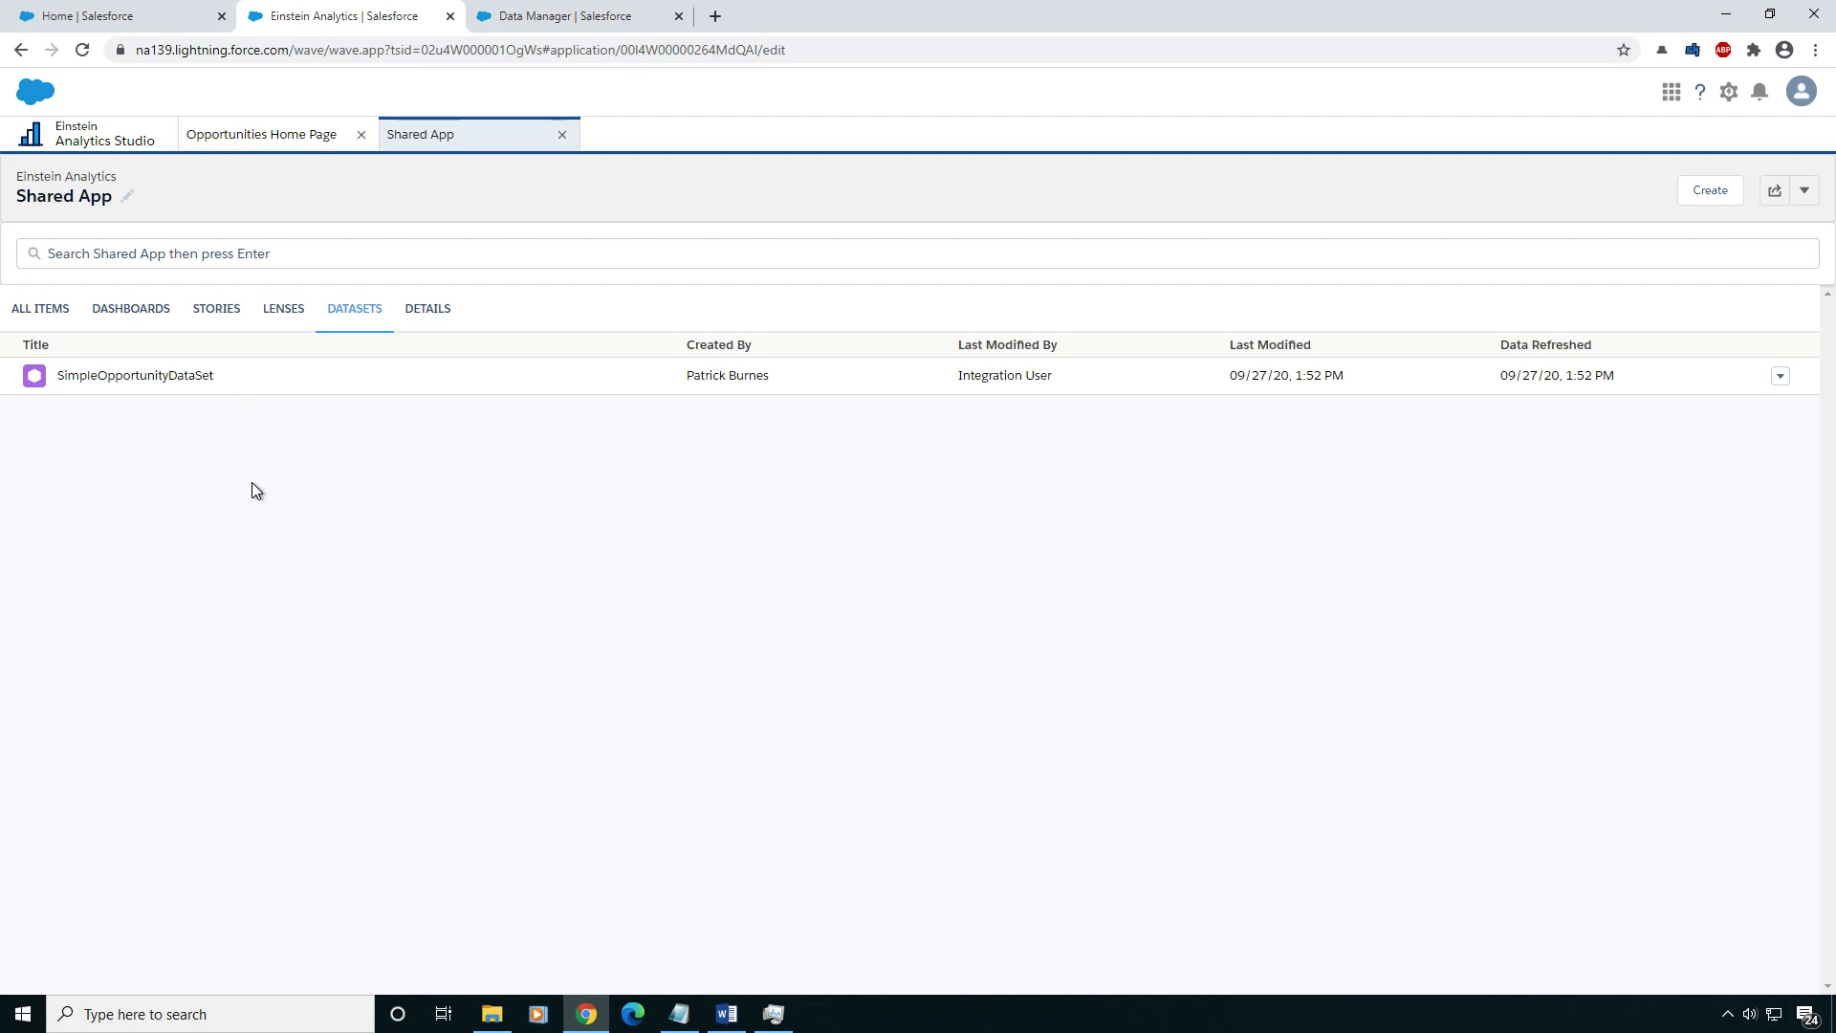
- Create a blank analytics app named SimpleDashboardDemoApp
{"action": "left_click", "coordinate": [110, 137]}
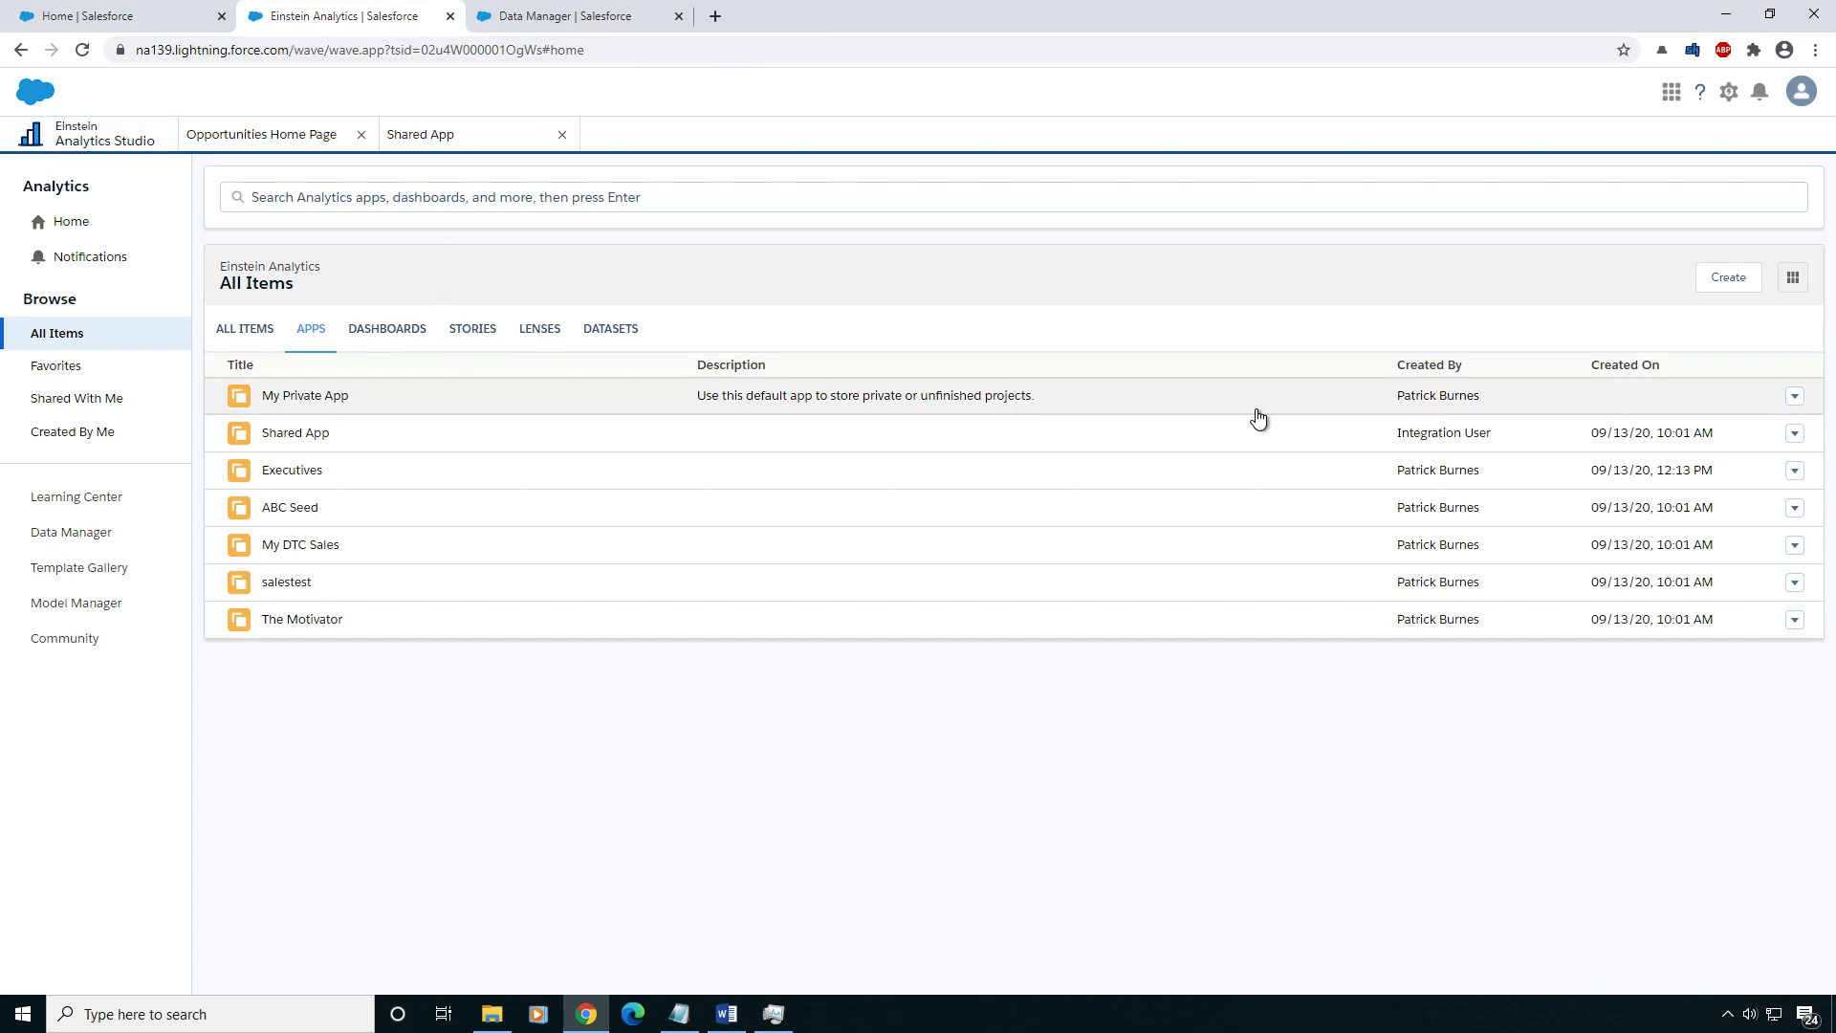
{"action": "left_click", "coordinate": [1726, 279]}
{"action": "left_click", "coordinate": [1710, 314]}
{"action": "left_click", "coordinate": [368, 306]}
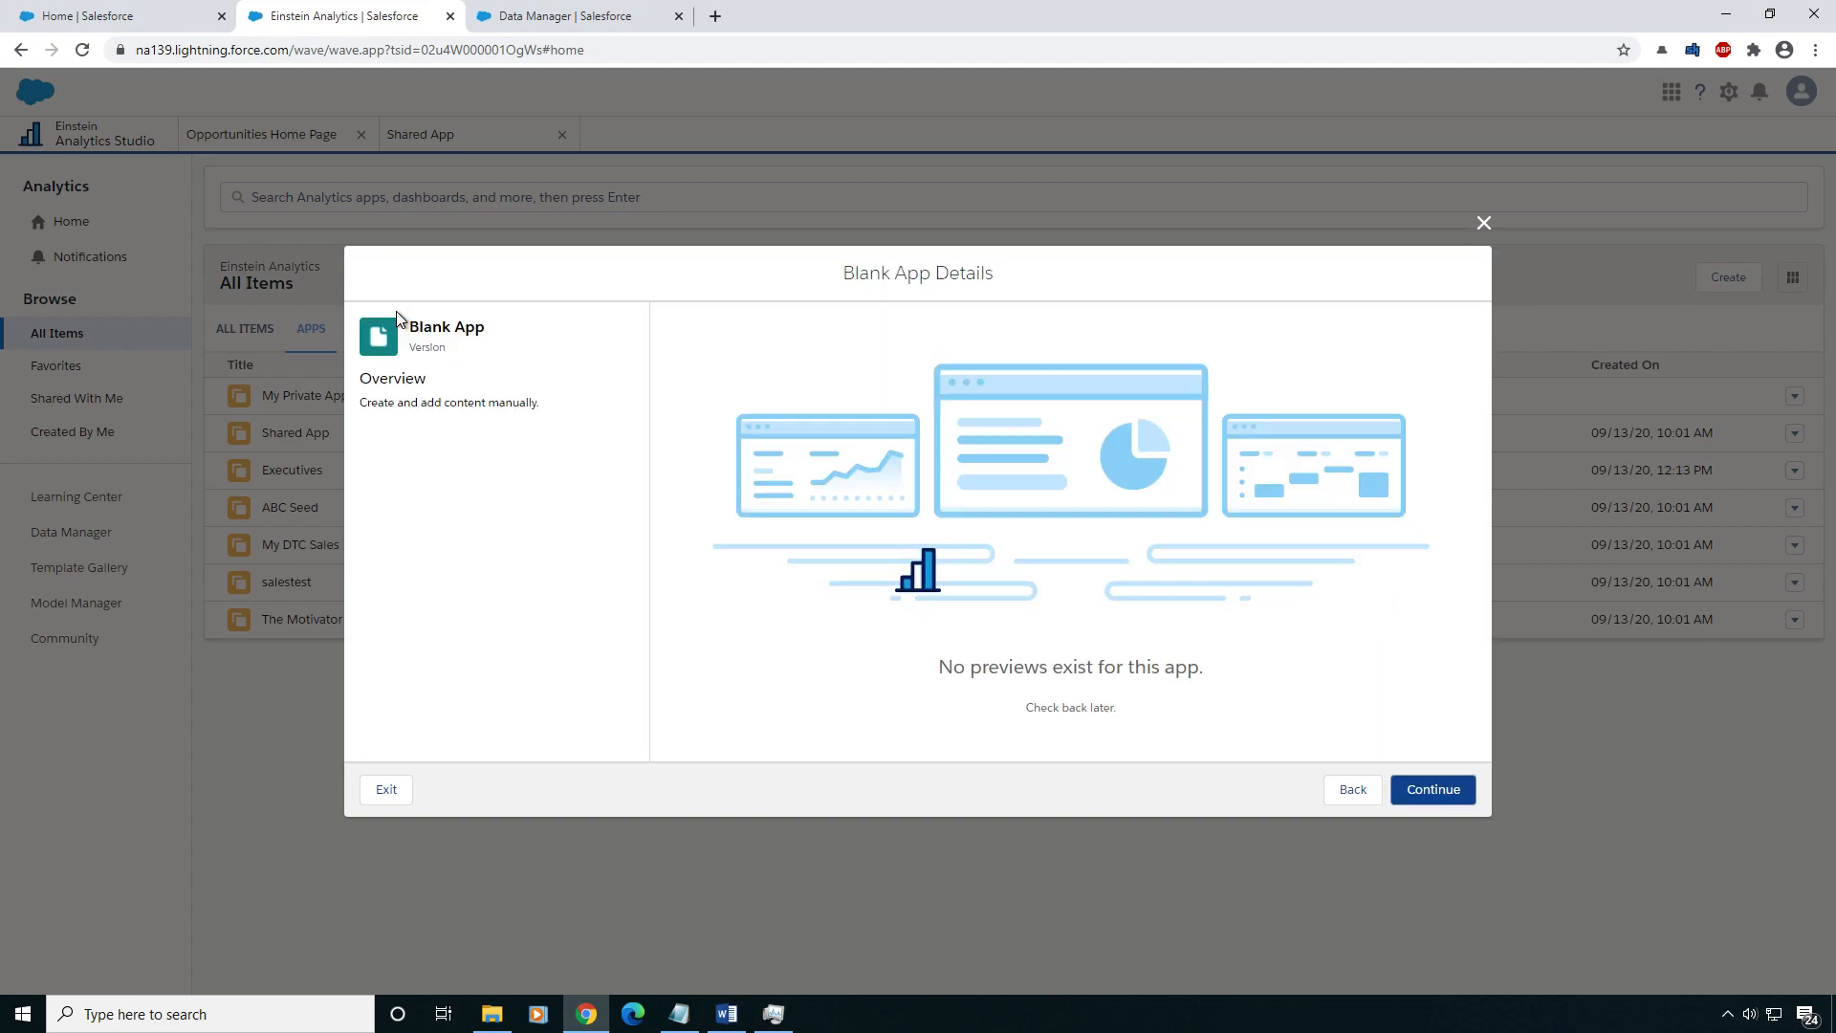
{"action": "left_click", "coordinate": [1430, 794]}
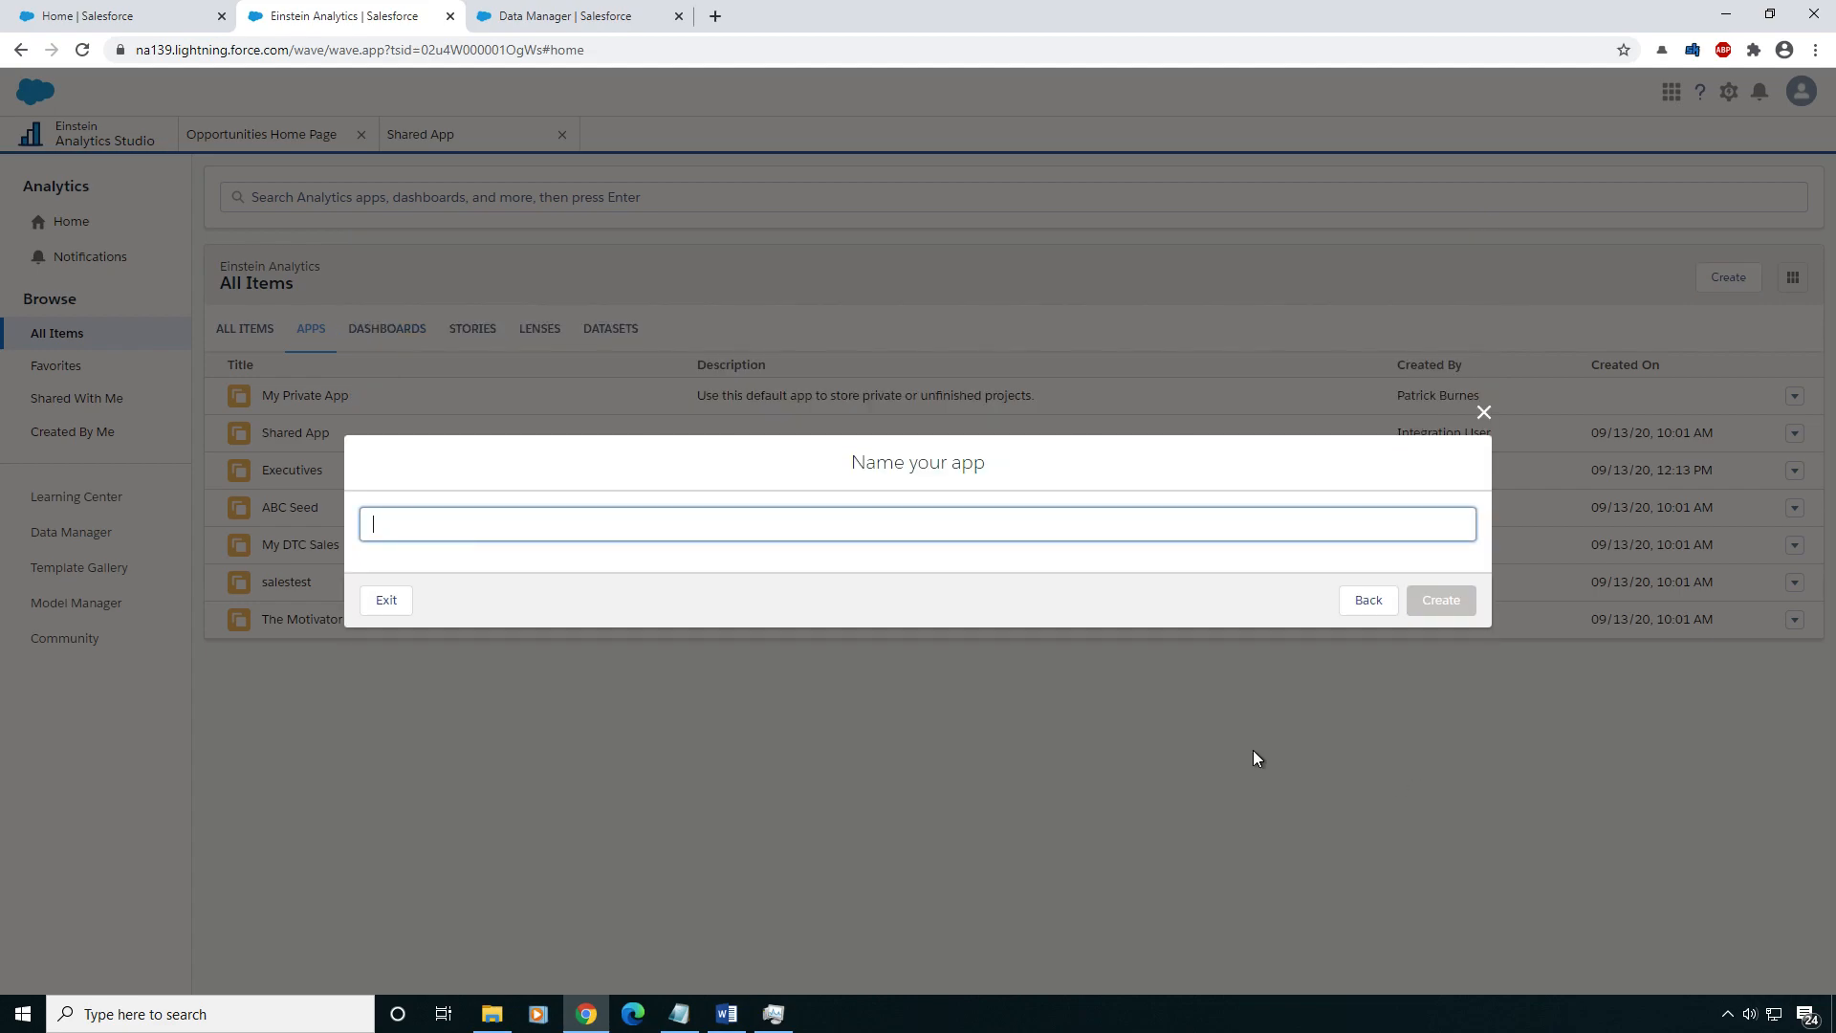
{"action": "type", "text": "S"}
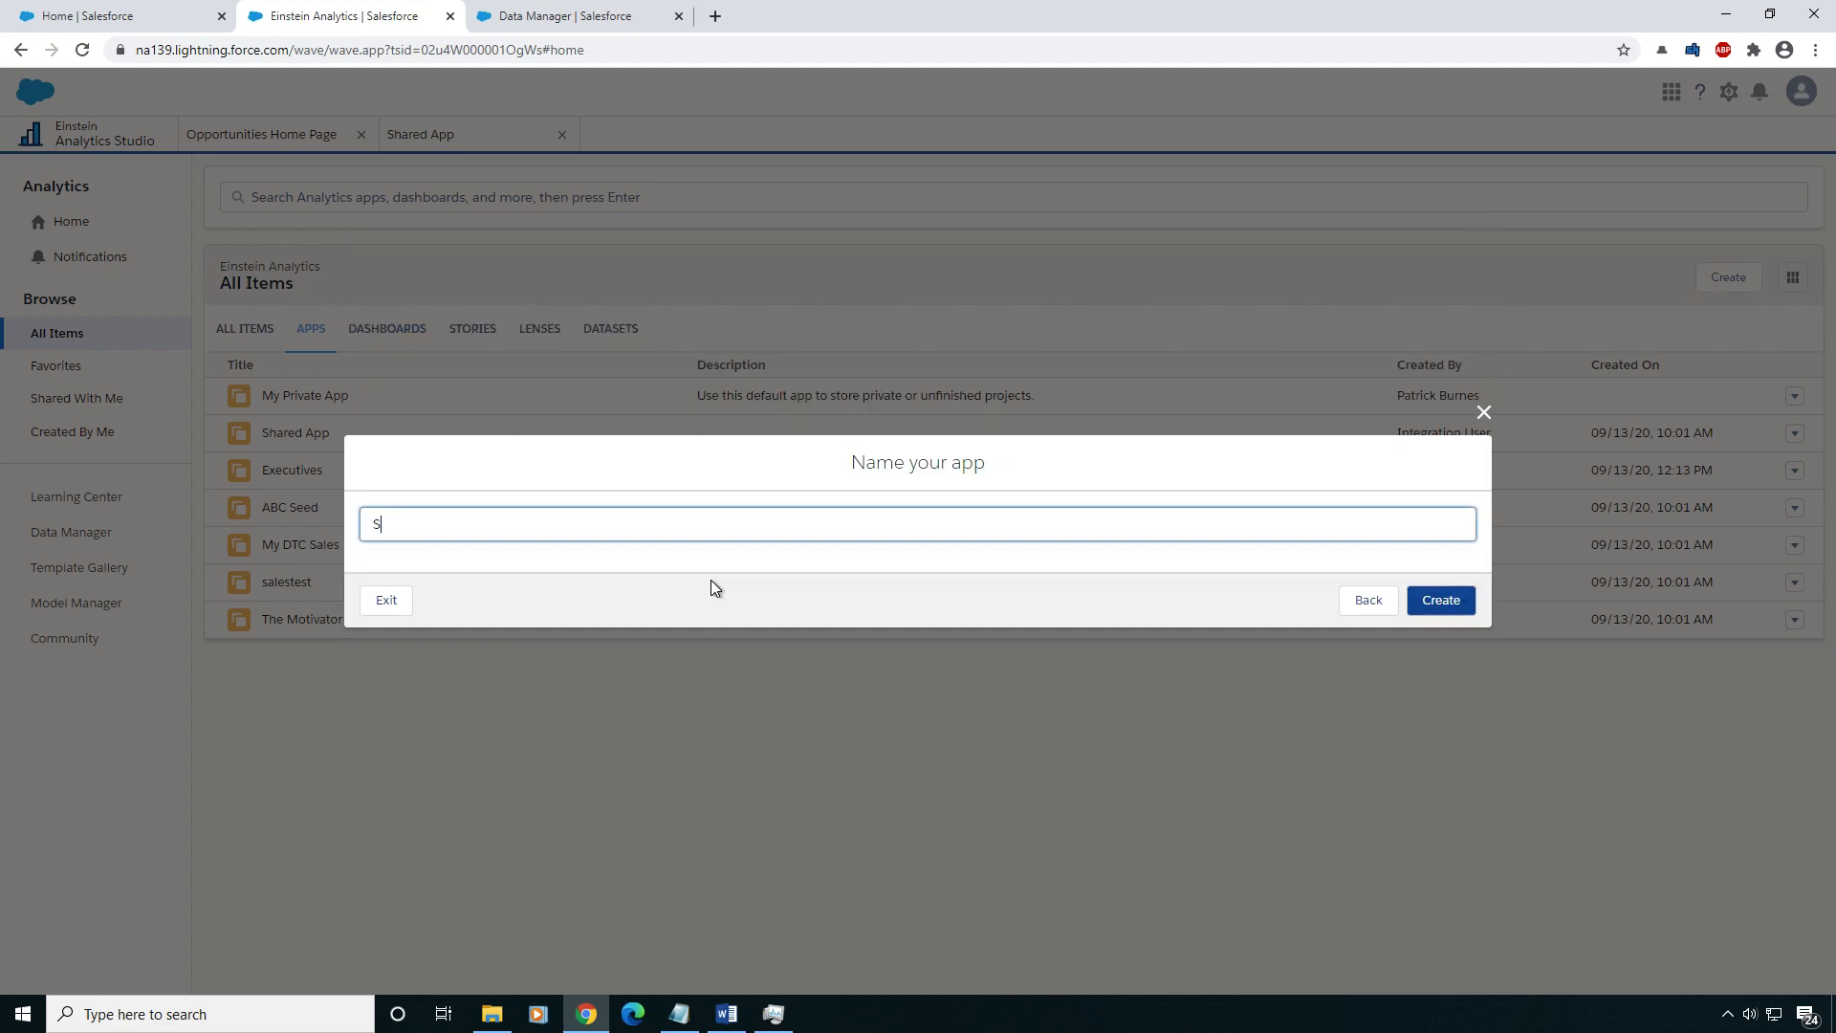
{"action": "type", "text": "impleDashboardDemoApp"}
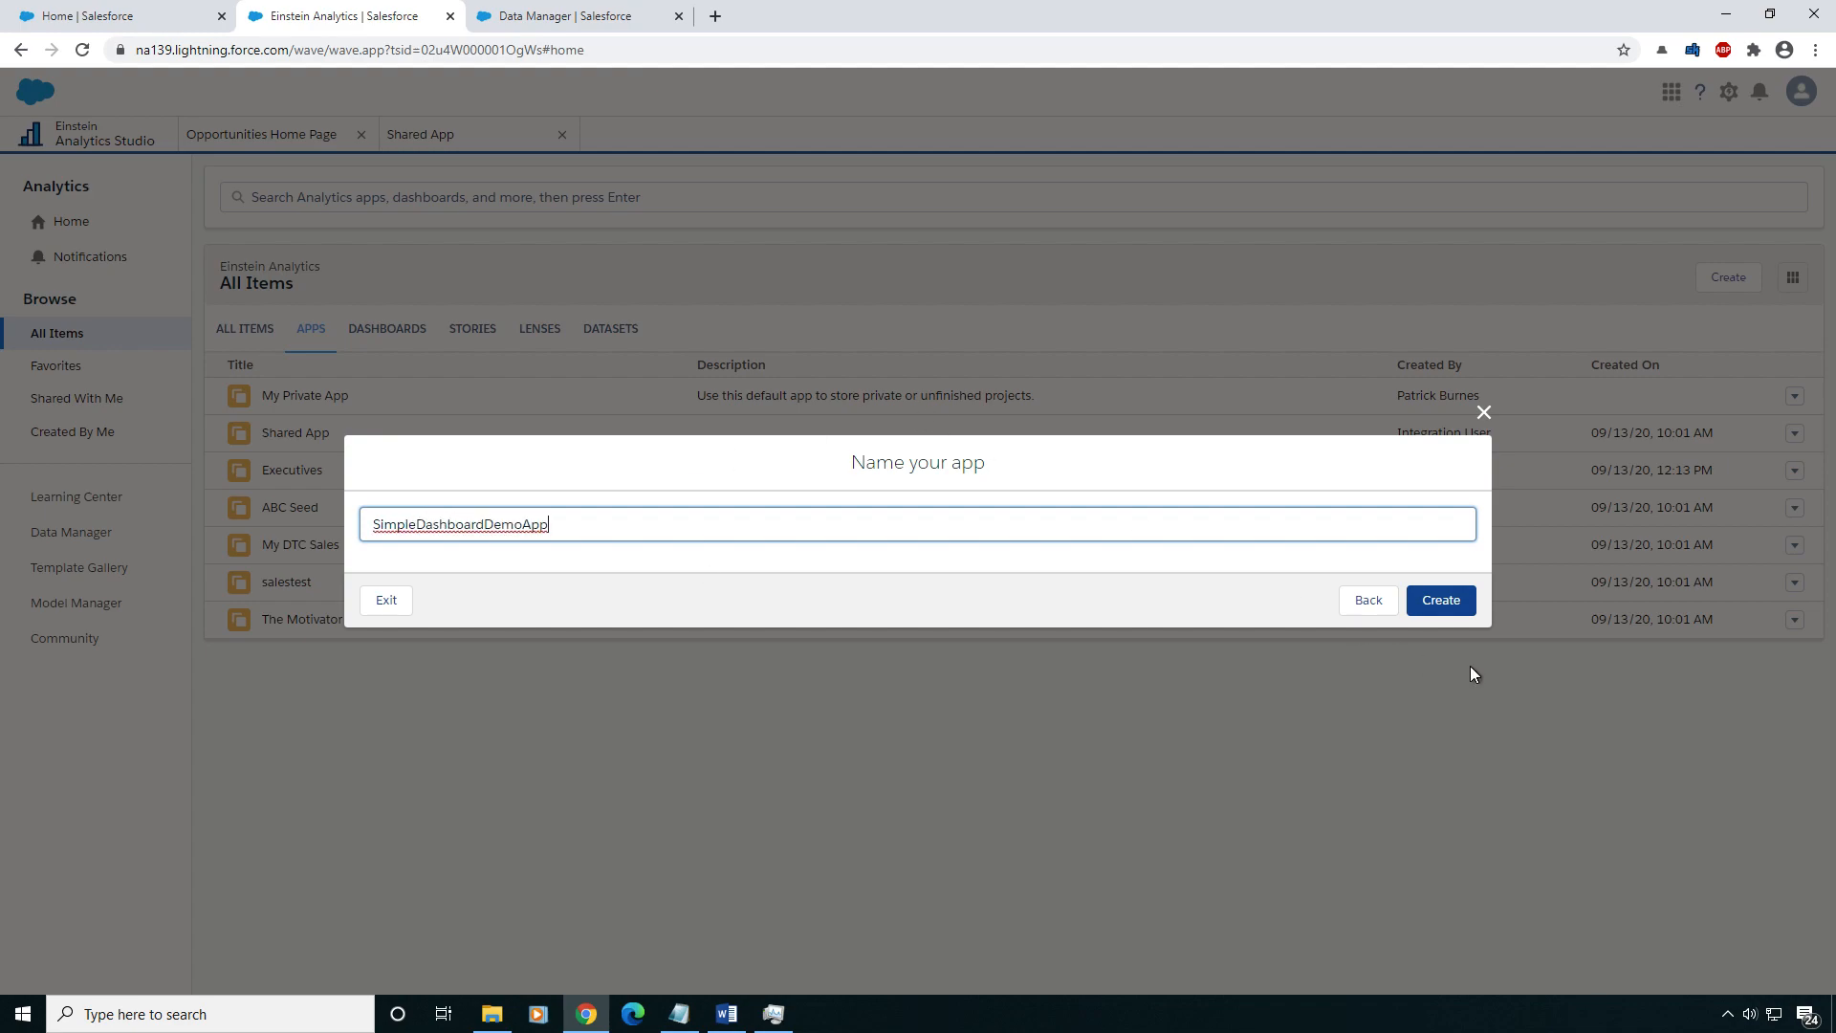
{"action": "left_click", "coordinate": [1460, 600]}
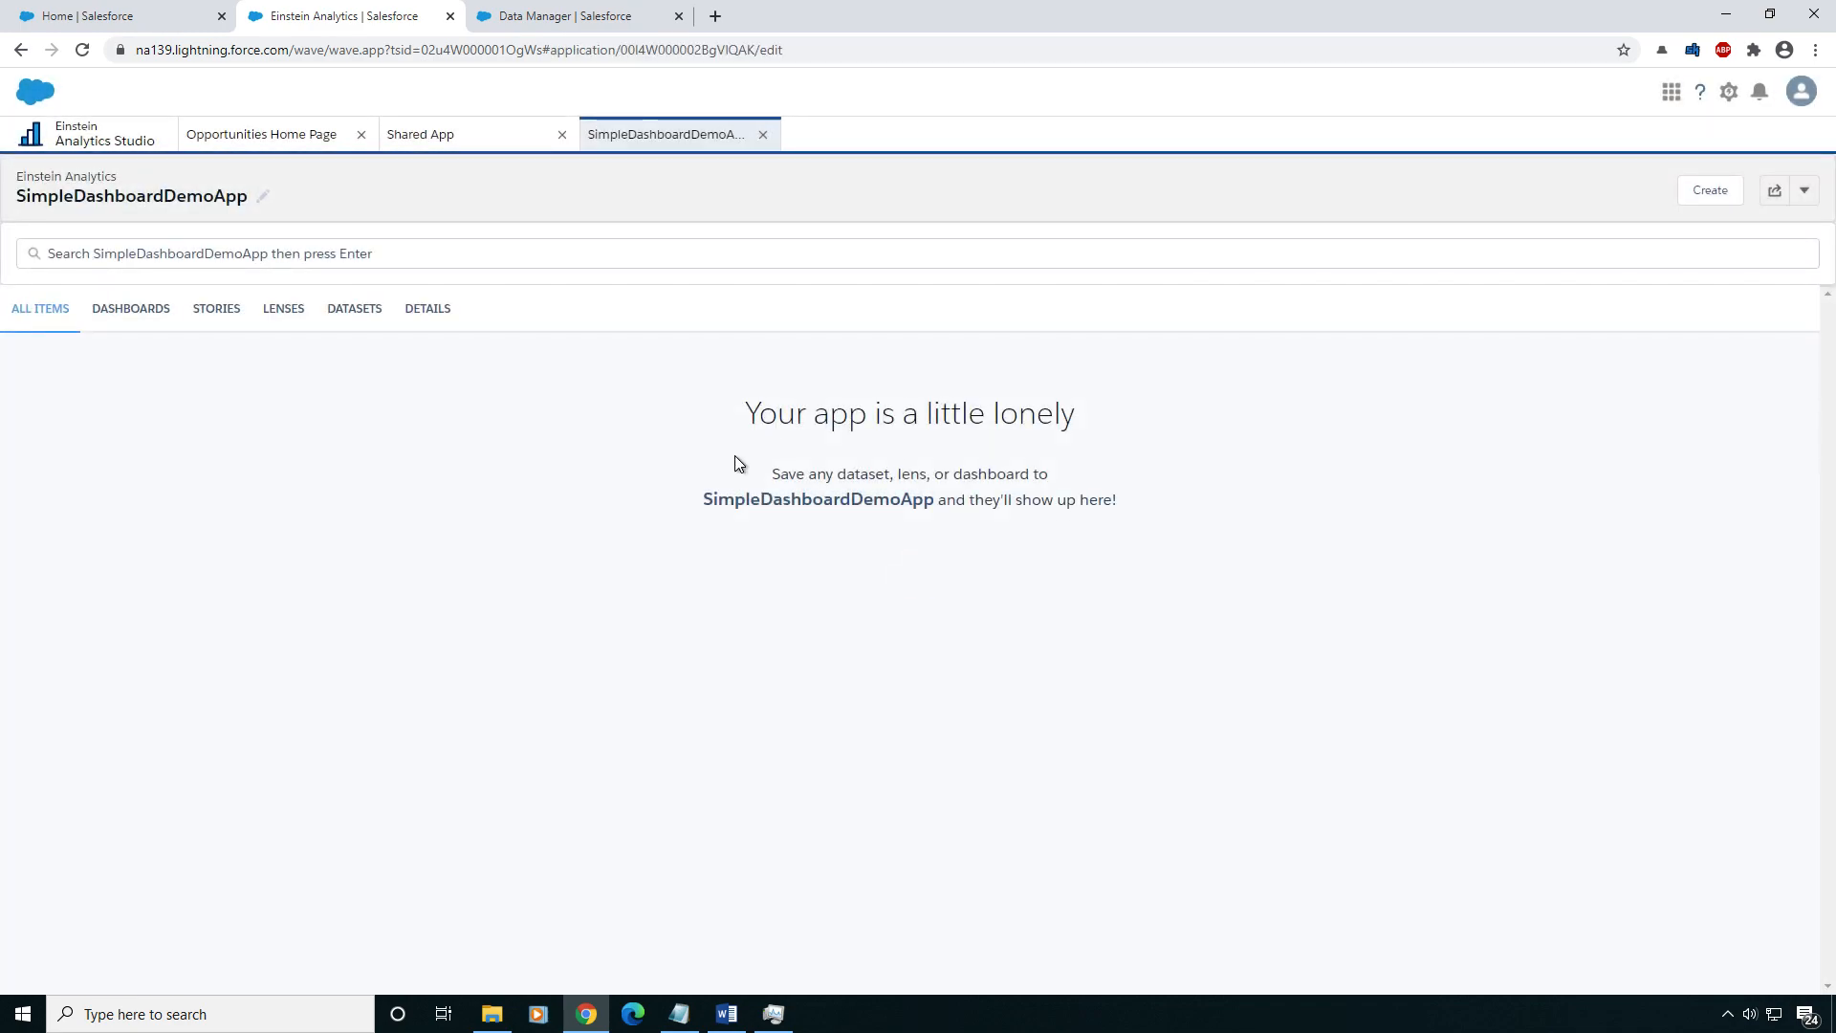
- Edit SimpleOpportunityDataSet in Shared App and change its app to SimpleDashboardDemoApp
{"action": "left_click", "coordinate": [438, 140]}
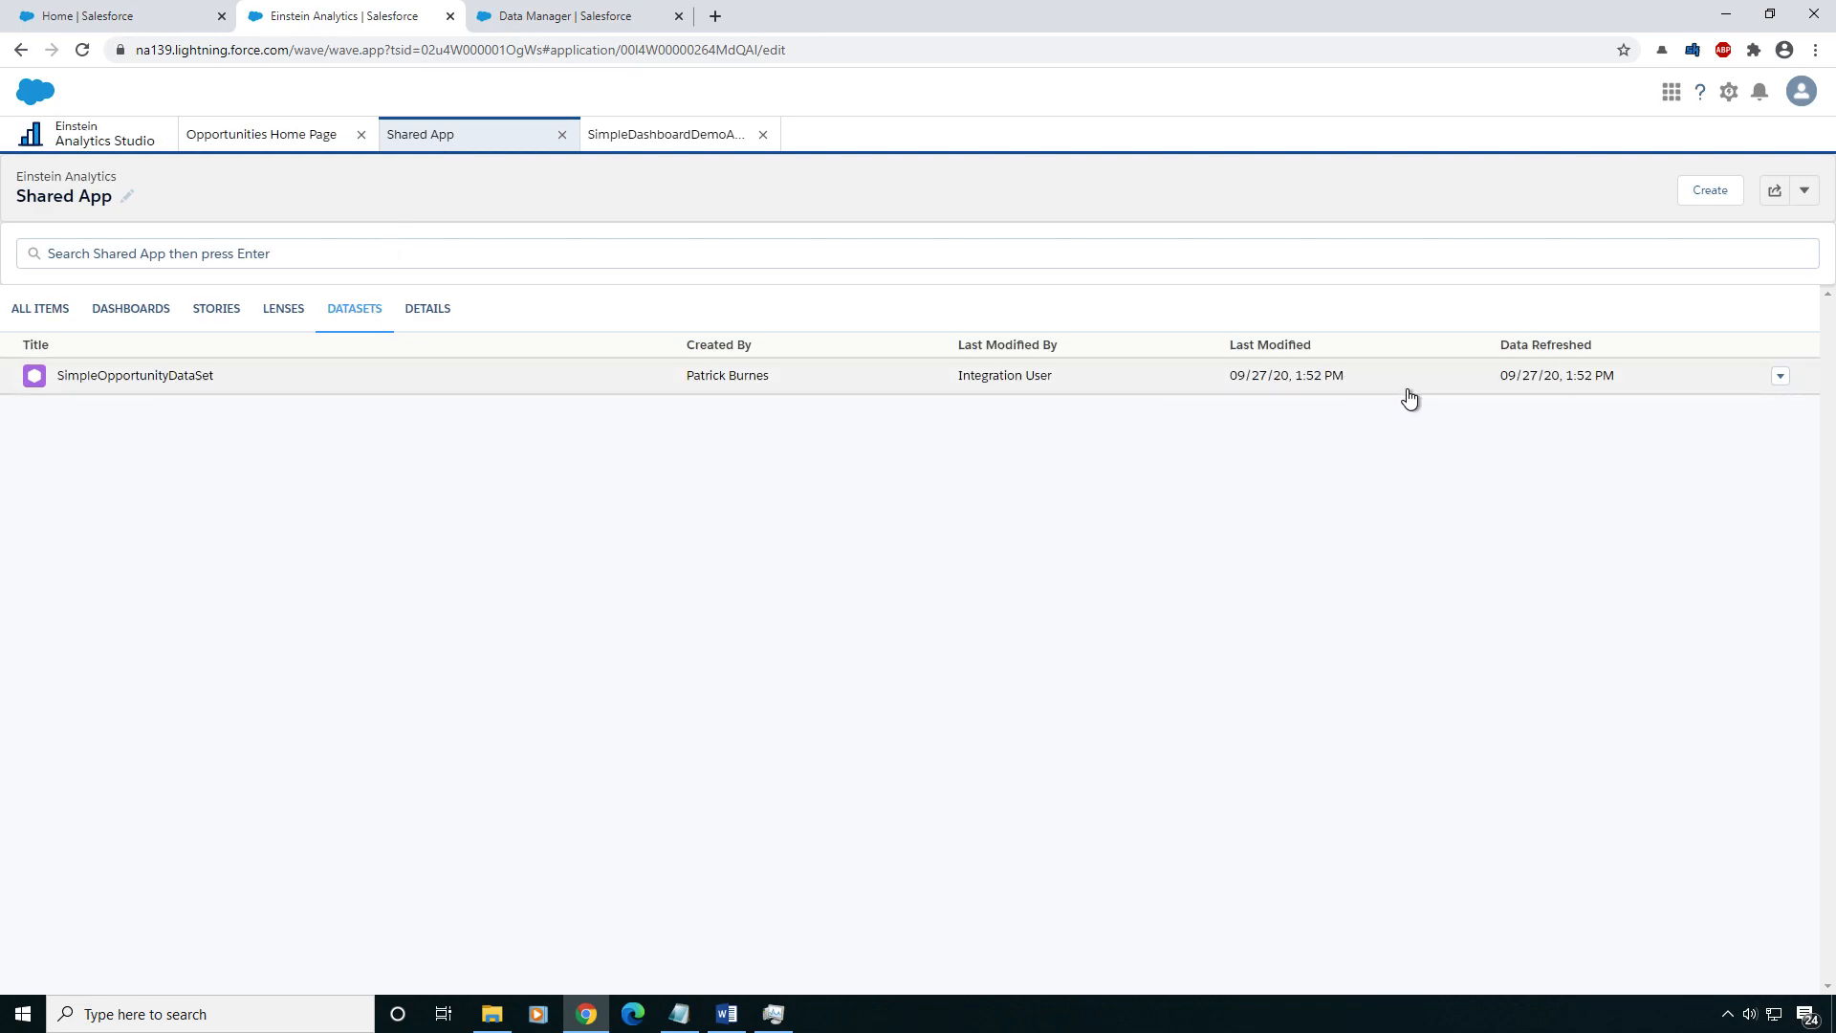
{"action": "left_click", "coordinate": [1783, 380]}
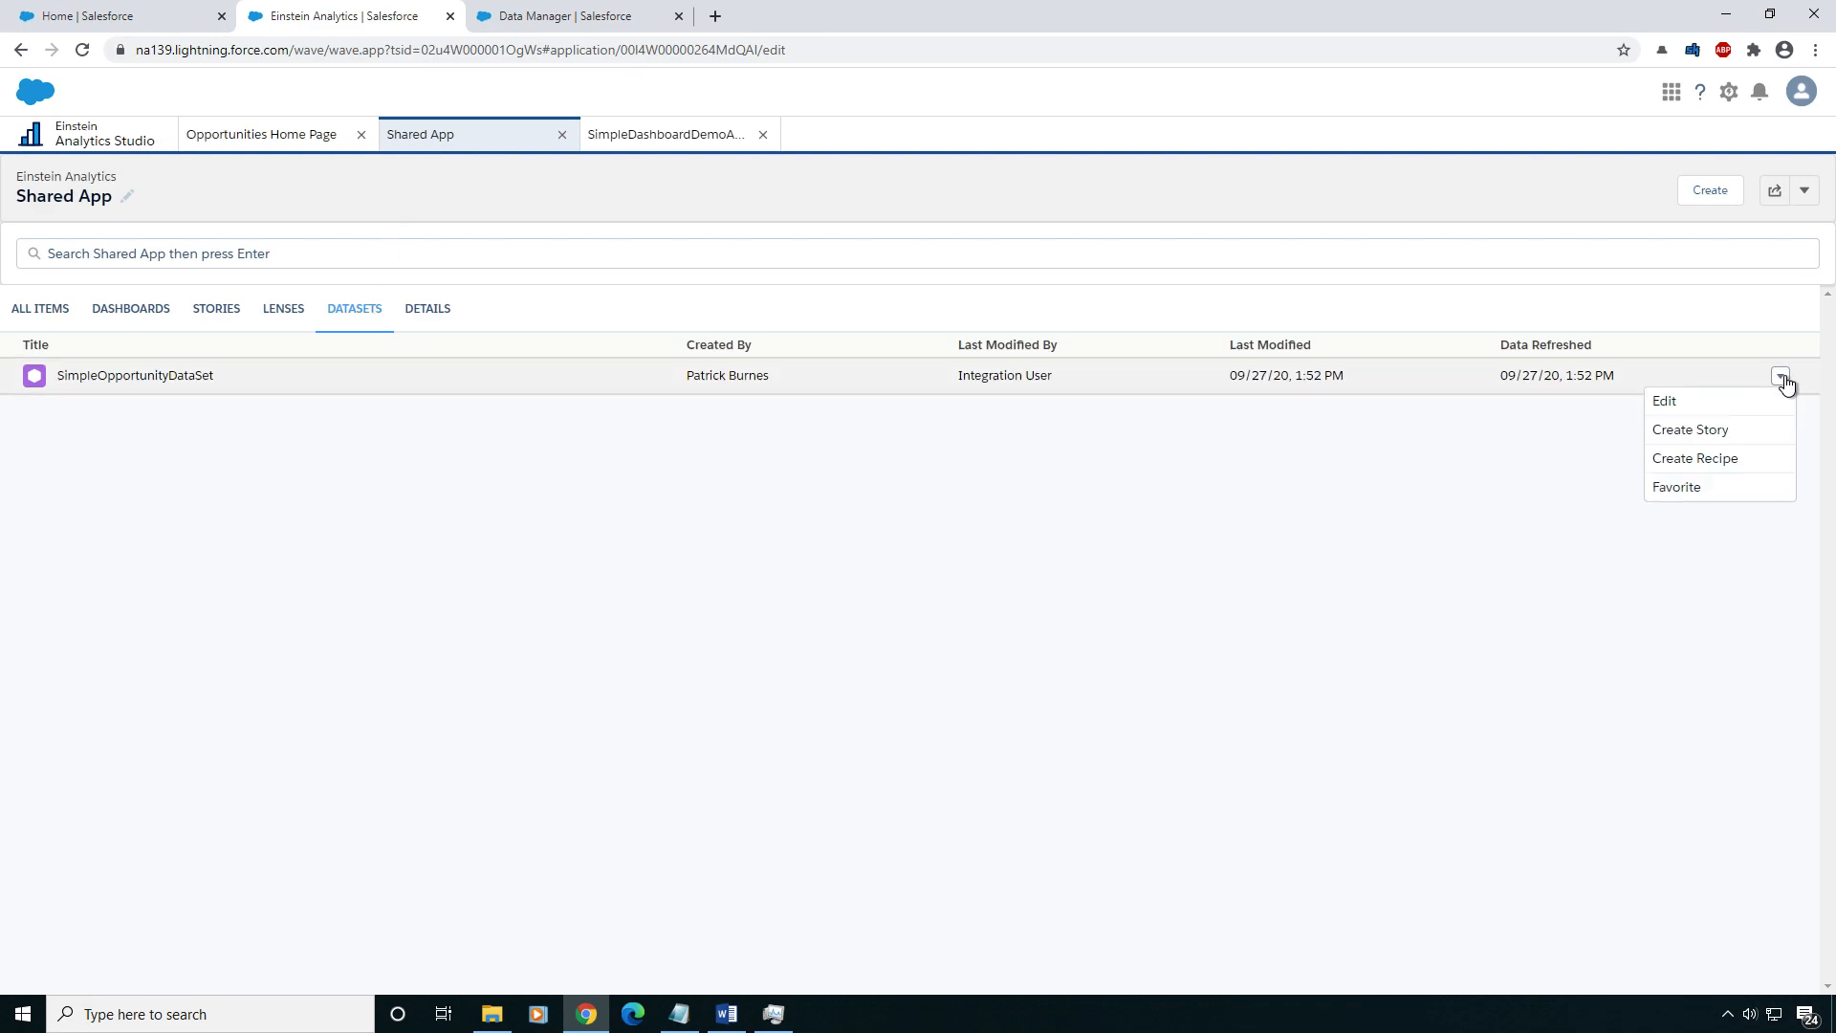
{"action": "left_click", "coordinate": [1694, 409]}
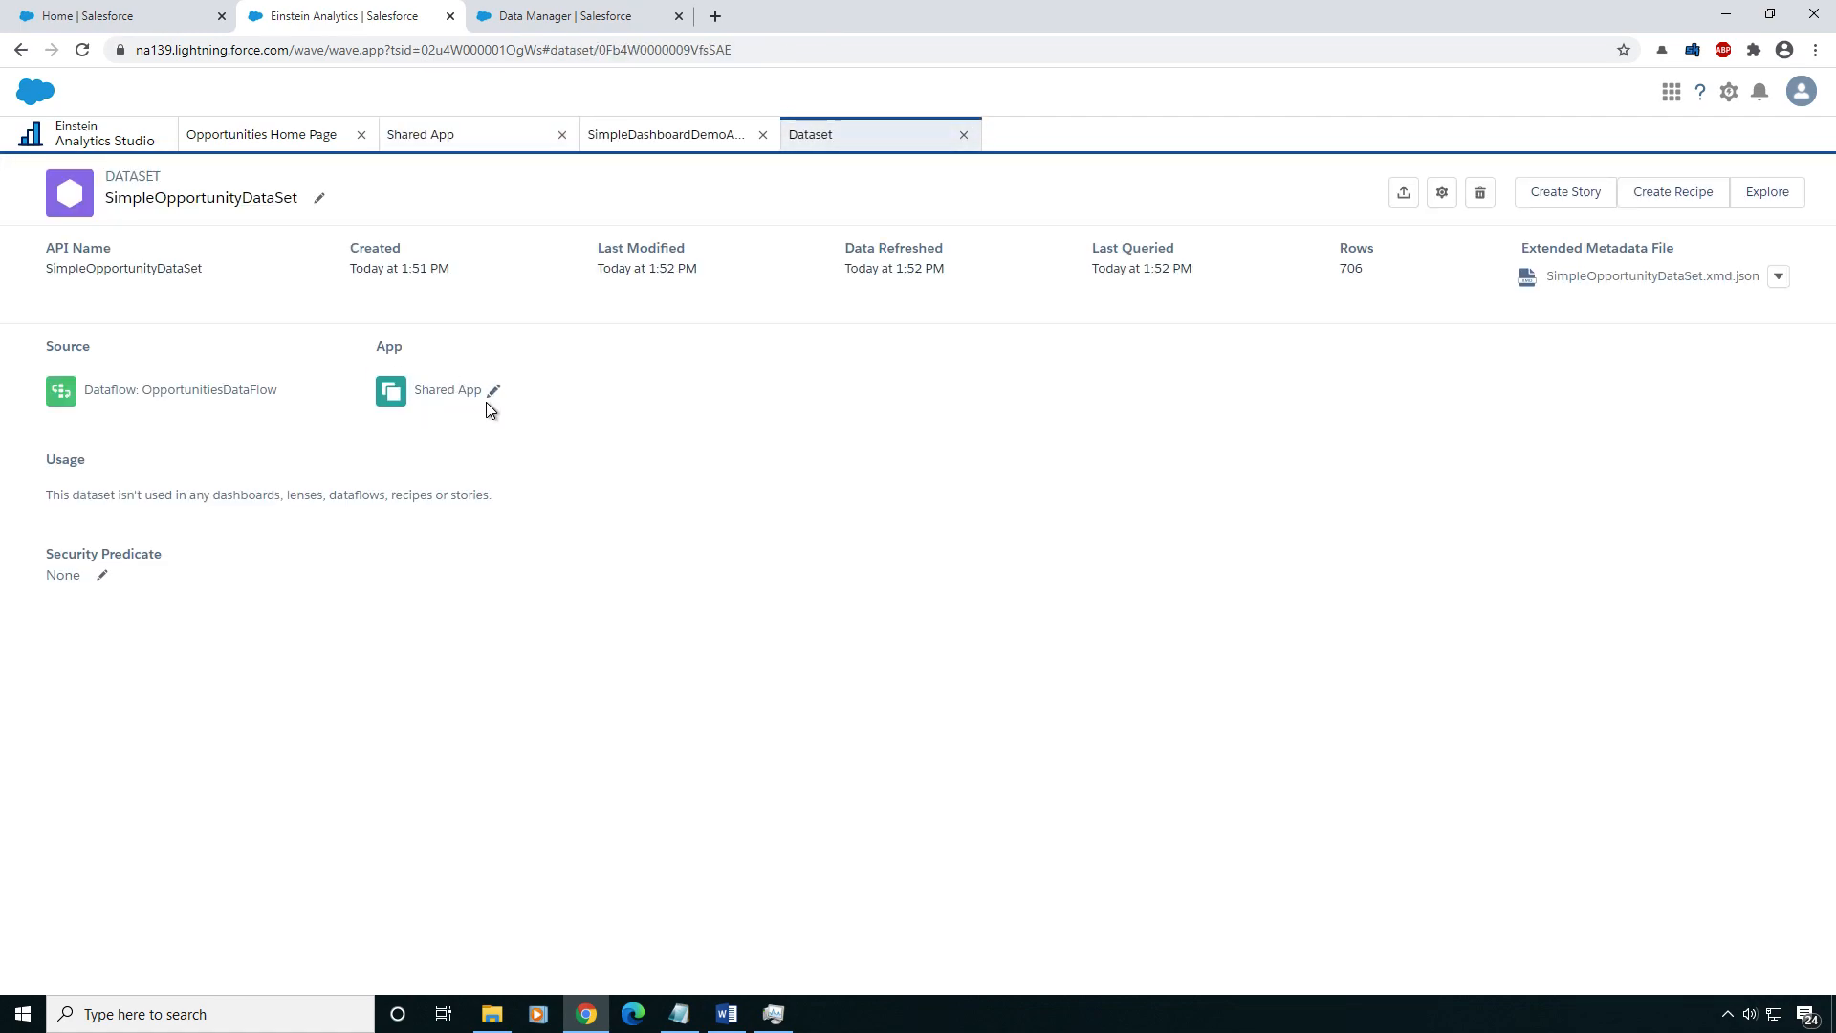
{"action": "left_click", "coordinate": [495, 391]}
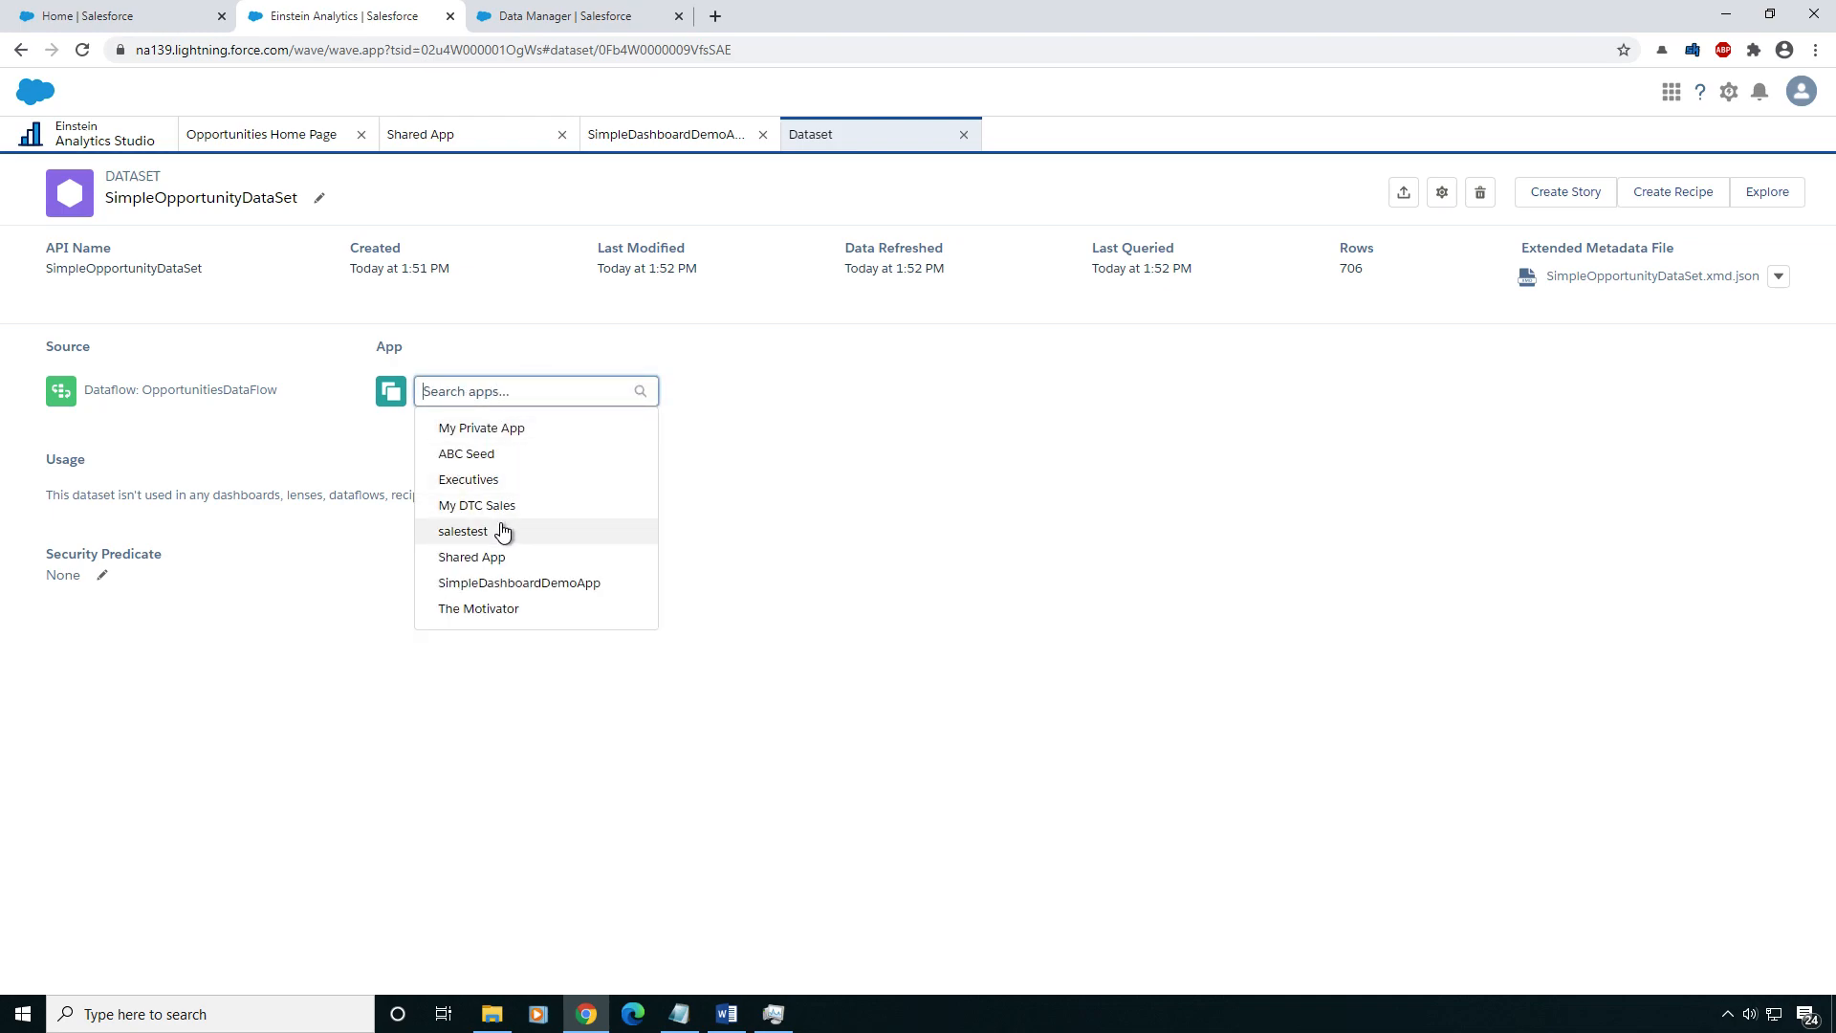
{"action": "left_click", "coordinate": [514, 583]}
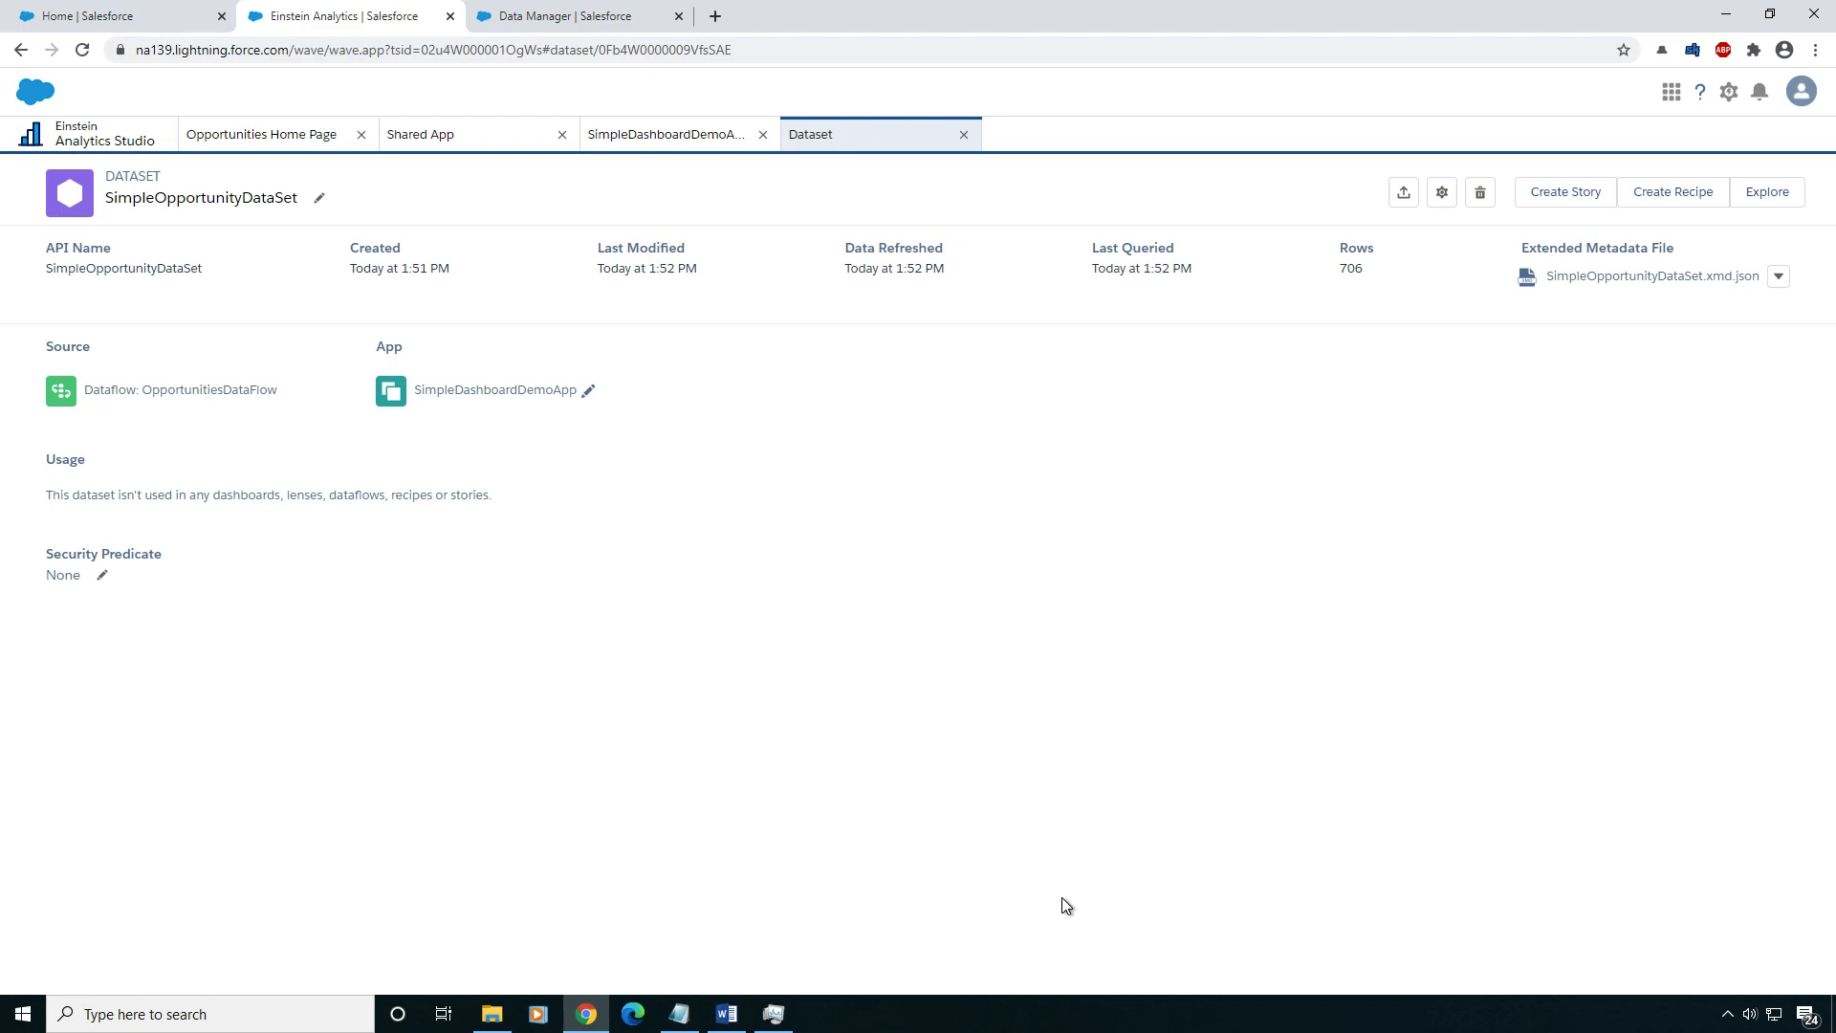
- Review the datasets in SimpleDashboardDemoApp and look at the app's sharing access settings without changing them
{"action": "left_click", "coordinate": [684, 139]}
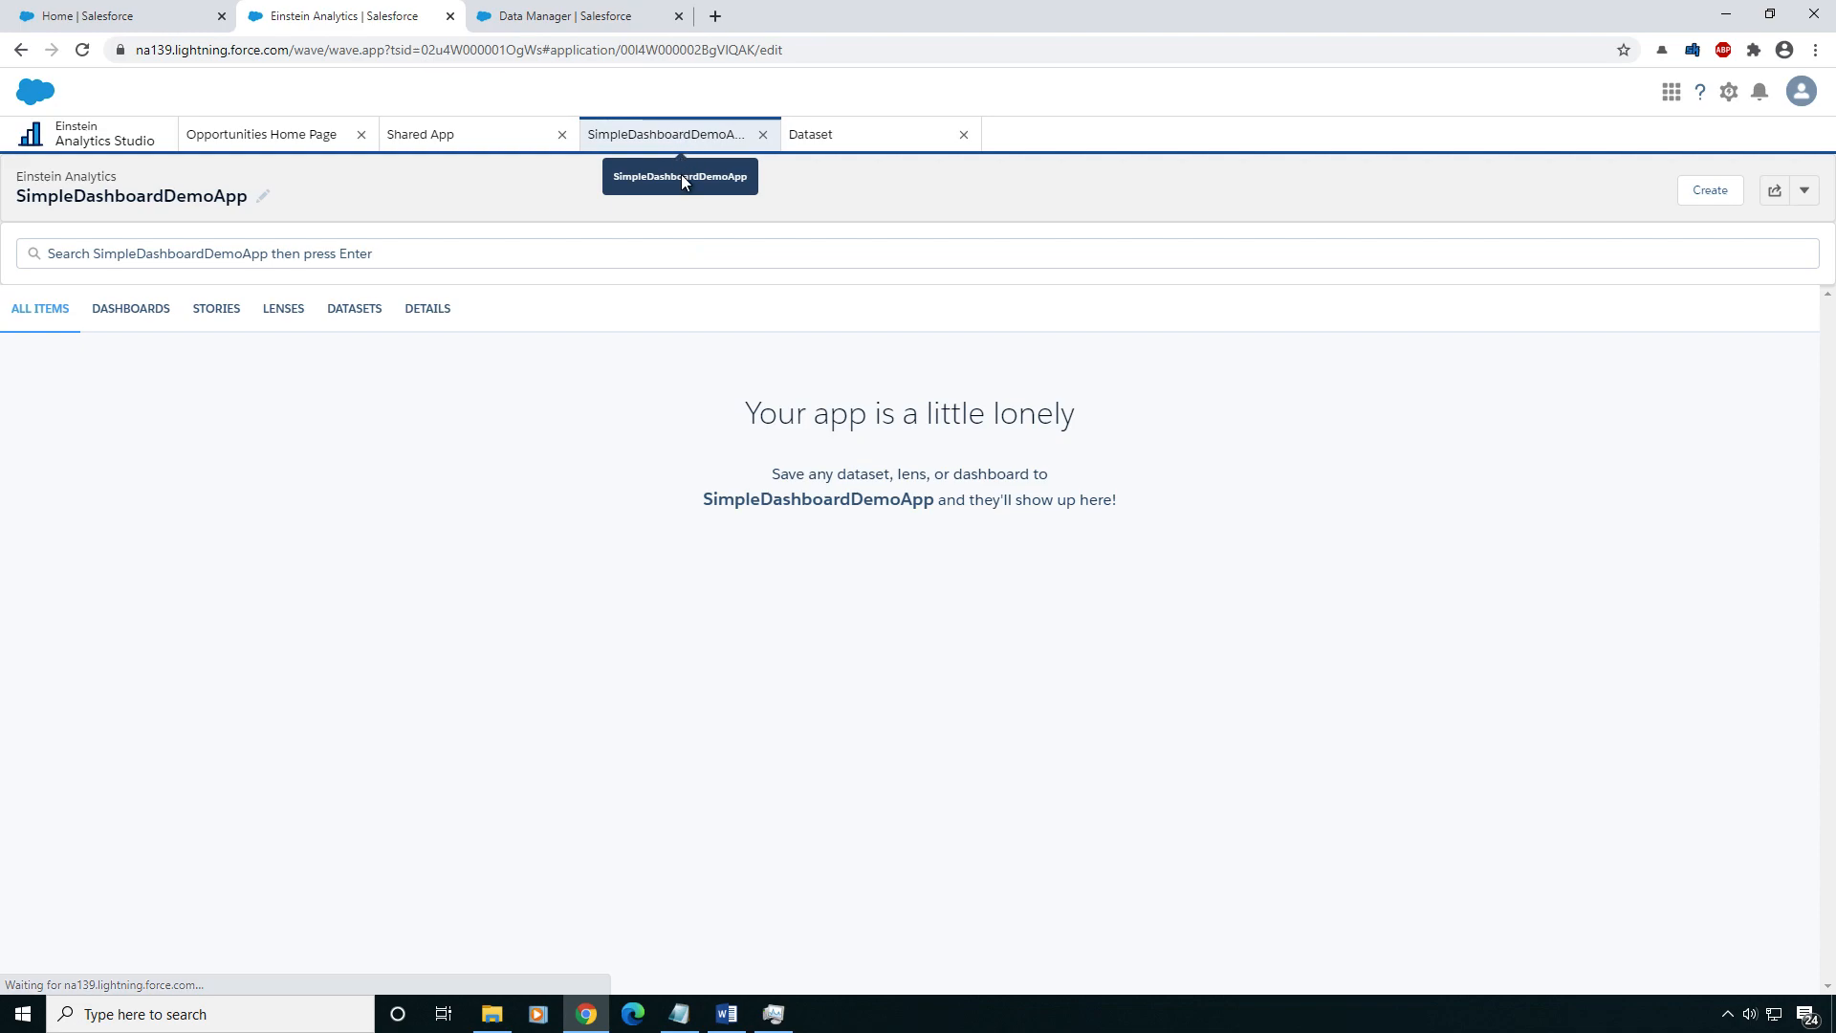
{"action": "left_click", "coordinate": [356, 311]}
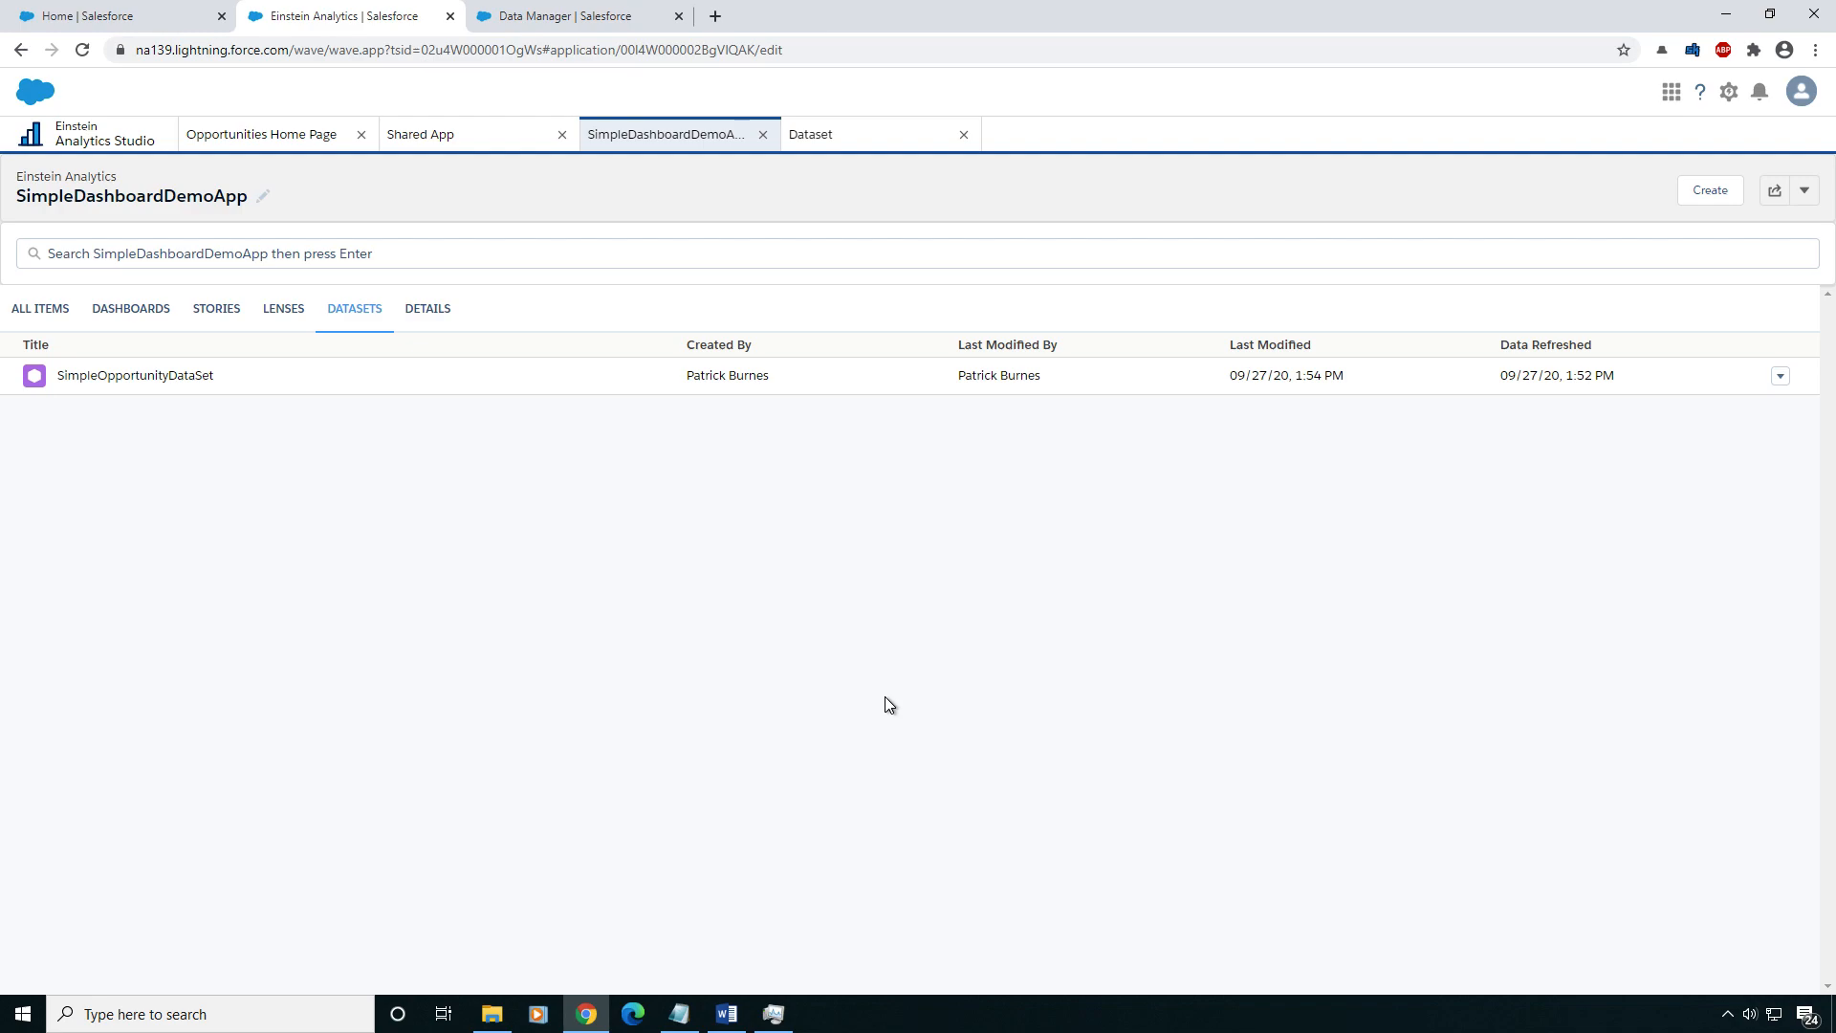
{"action": "left_click", "coordinate": [1773, 192]}
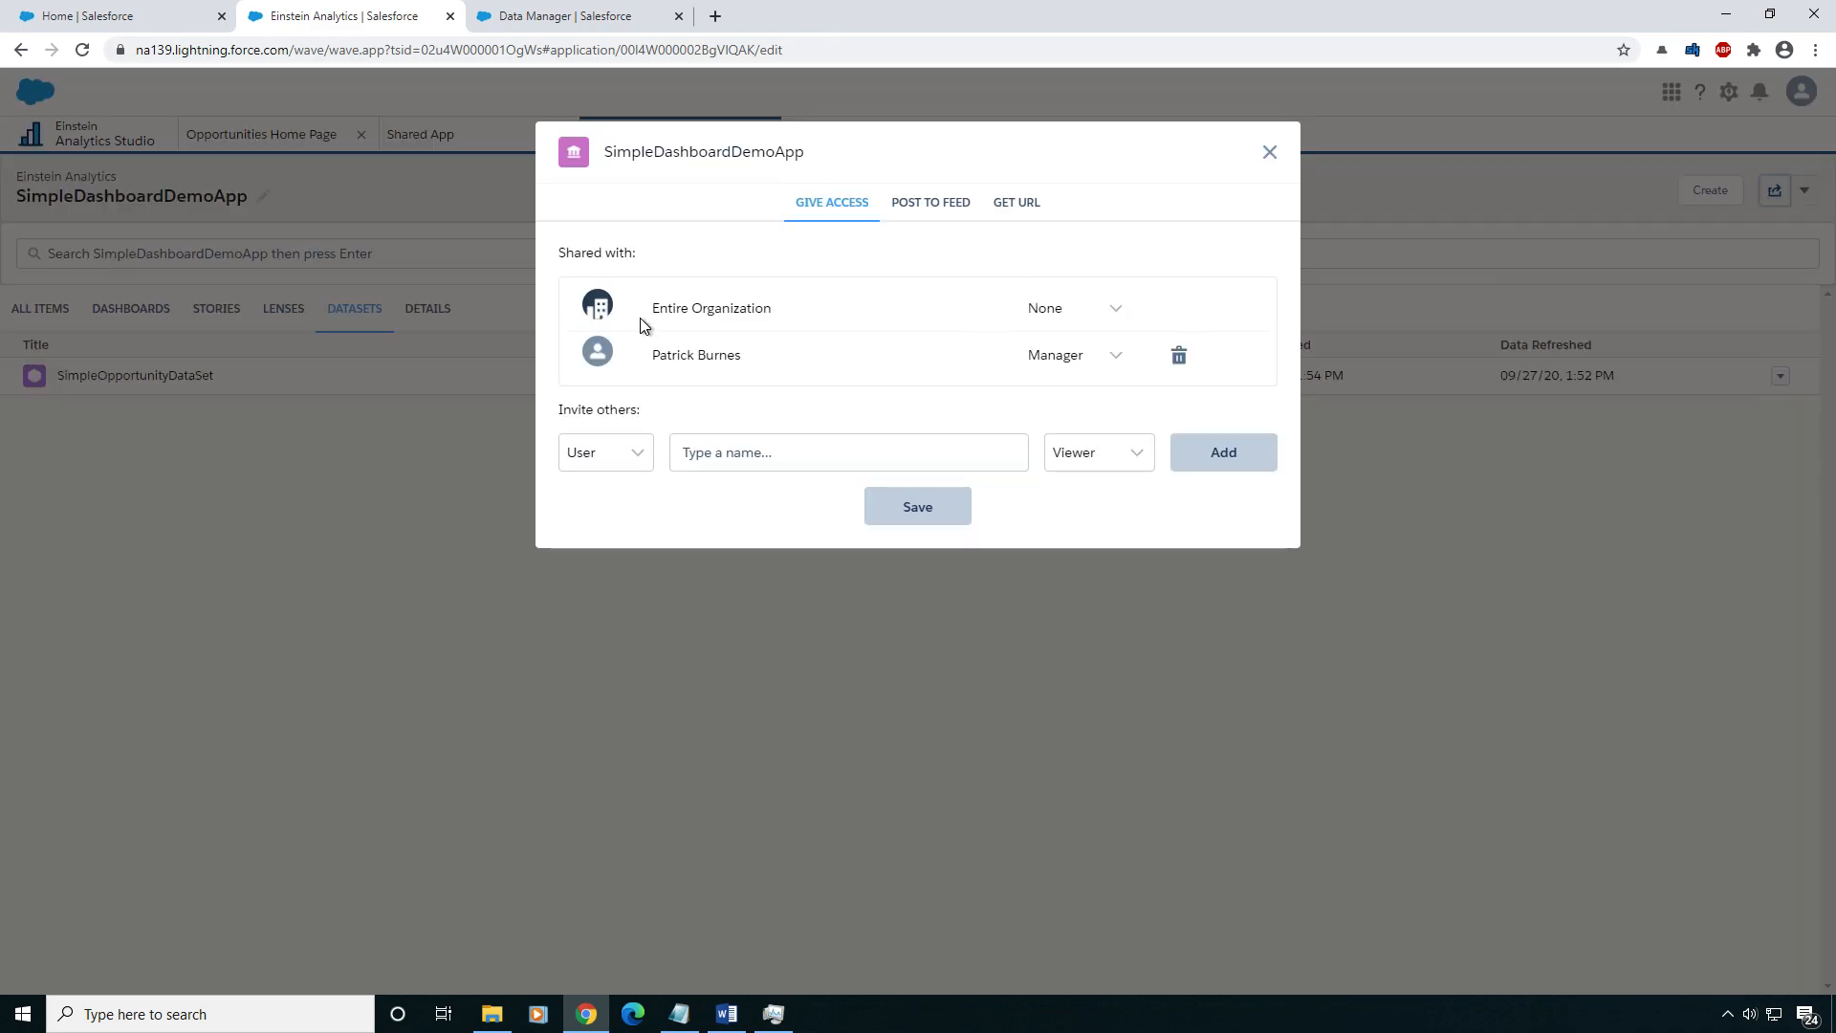
{"action": "left_click", "coordinate": [1269, 154]}
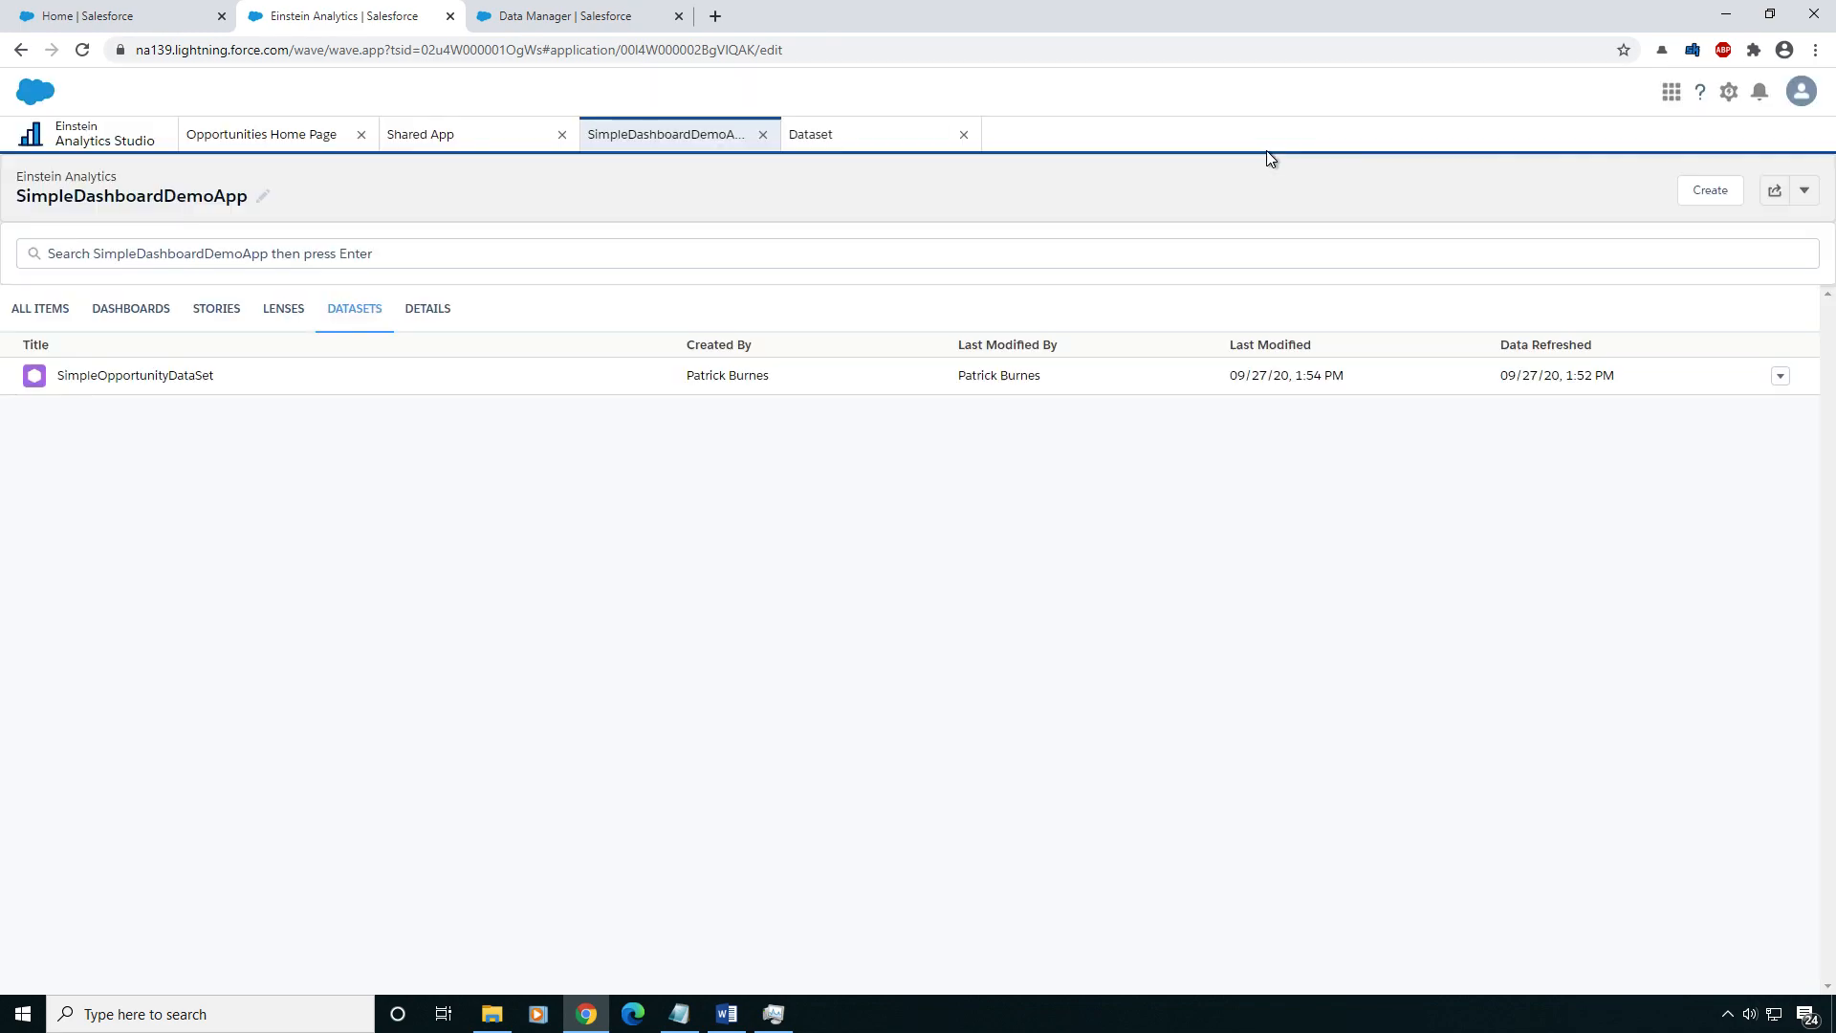